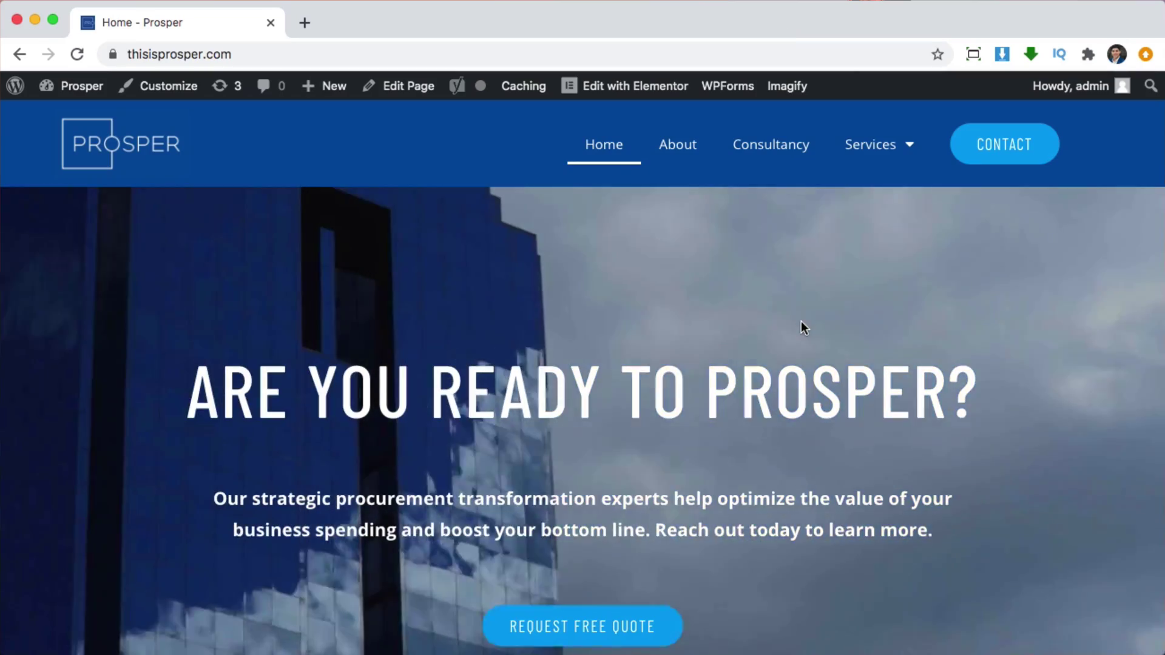
Scroll the Prosper home page, then go to the admin Dashboard and its Pages list.
{"action": "scroll", "coordinate": [800, 322], "scroll_direction": "down", "scroll_amount": 3}
{"action": "scroll", "coordinate": [801, 325], "scroll_direction": "down", "scroll_amount": 3}
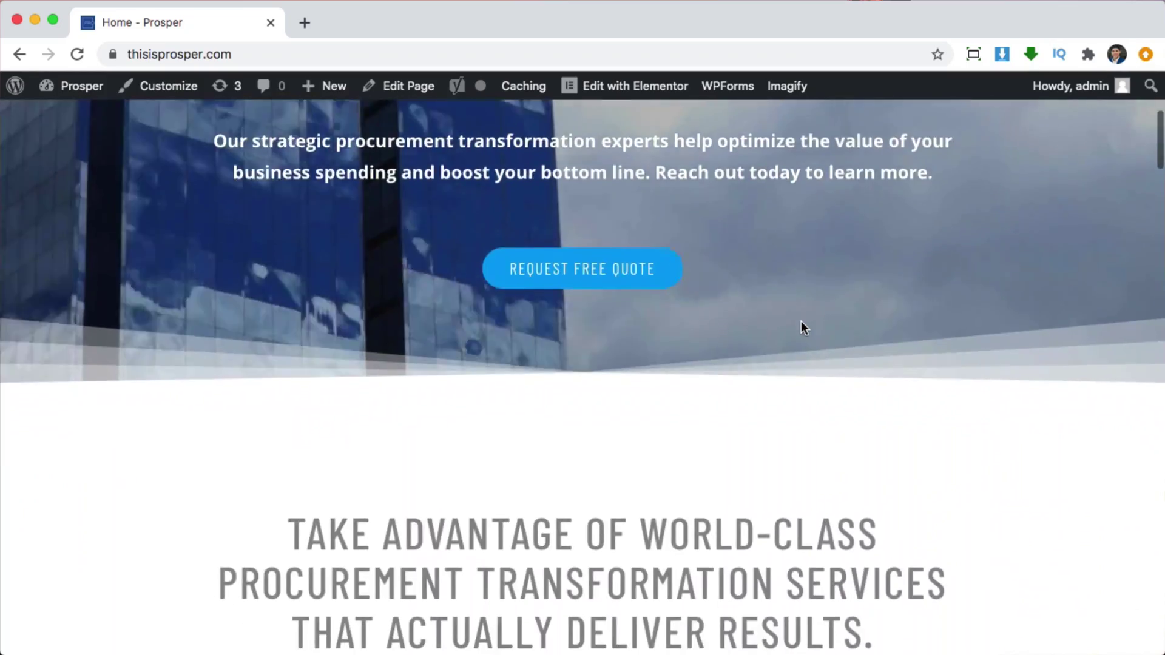
{"action": "scroll", "coordinate": [801, 325], "scroll_direction": "up", "scroll_amount": 7}
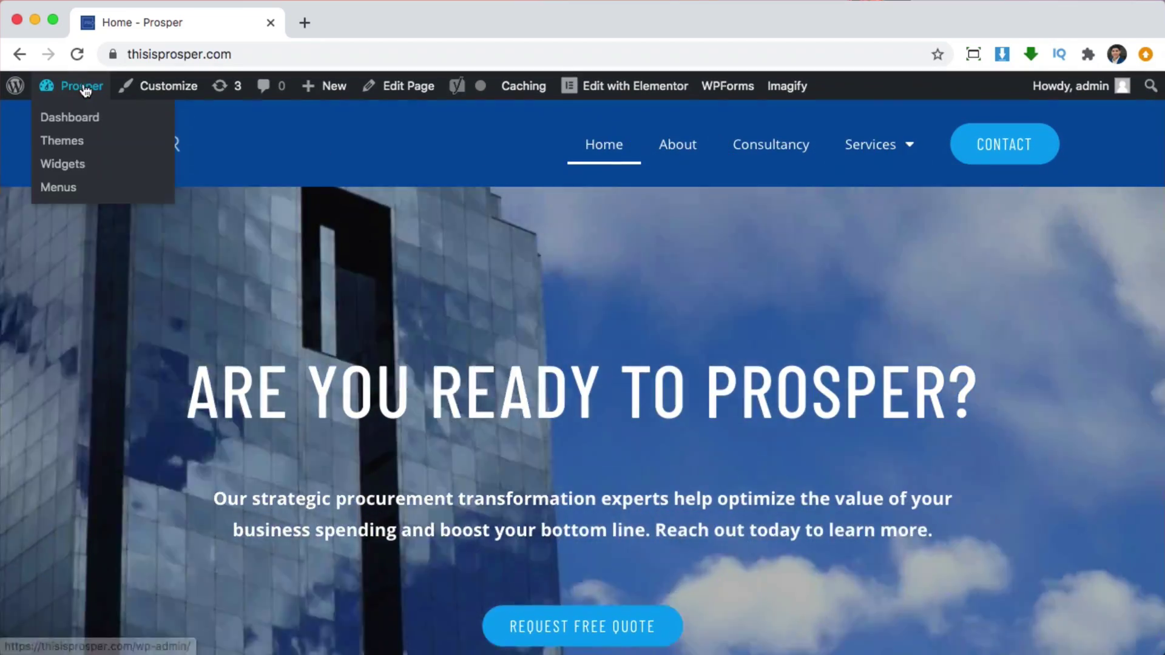
{"action": "left_click", "coordinate": [85, 90]}
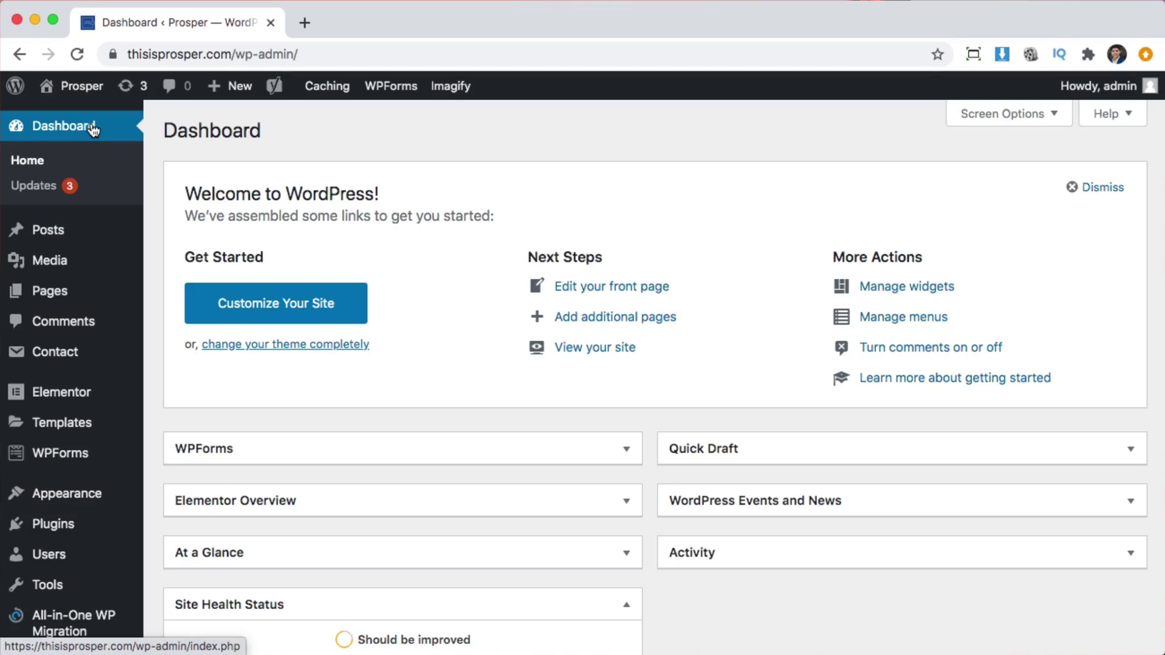
{"action": "left_click", "coordinate": [60, 293]}
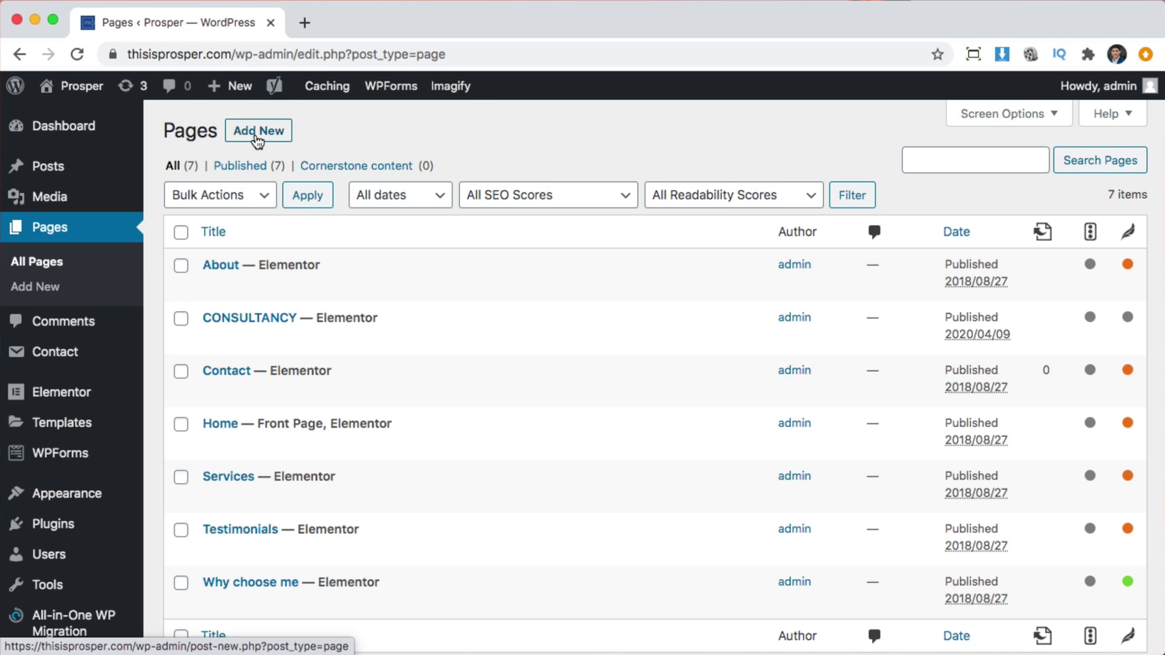
Create and publish a new page titled 'Blog', then return to the Pages list.
{"action": "left_click", "coordinate": [256, 137]}
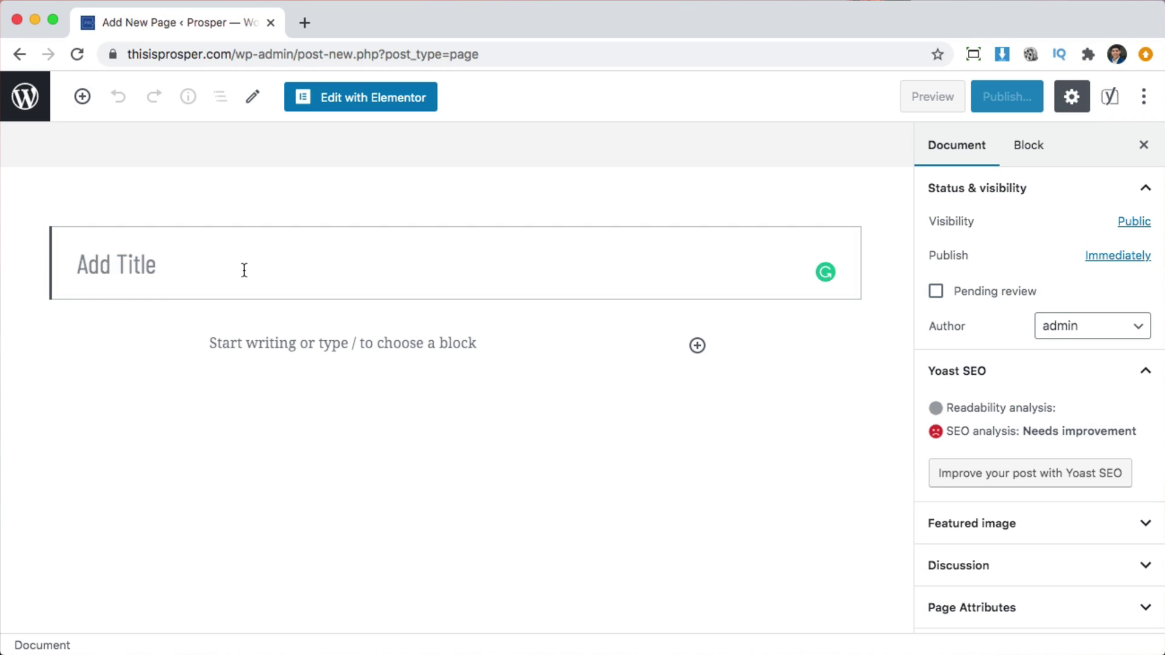
{"action": "type", "text": "Blog"}
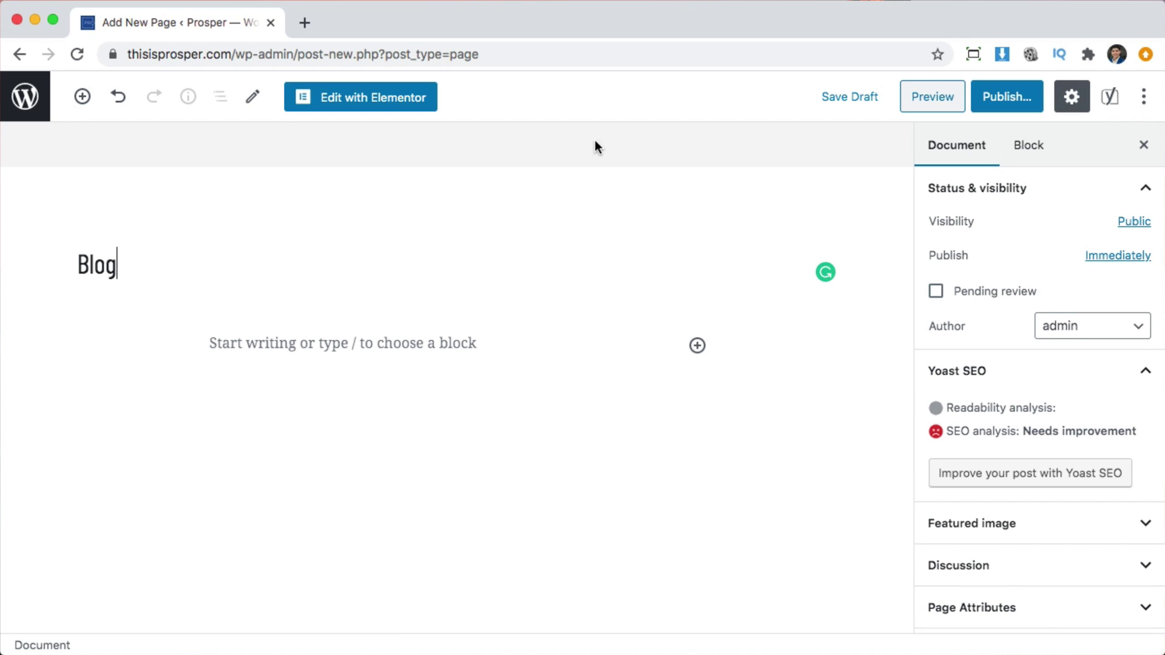
{"action": "left_click", "coordinate": [1025, 99]}
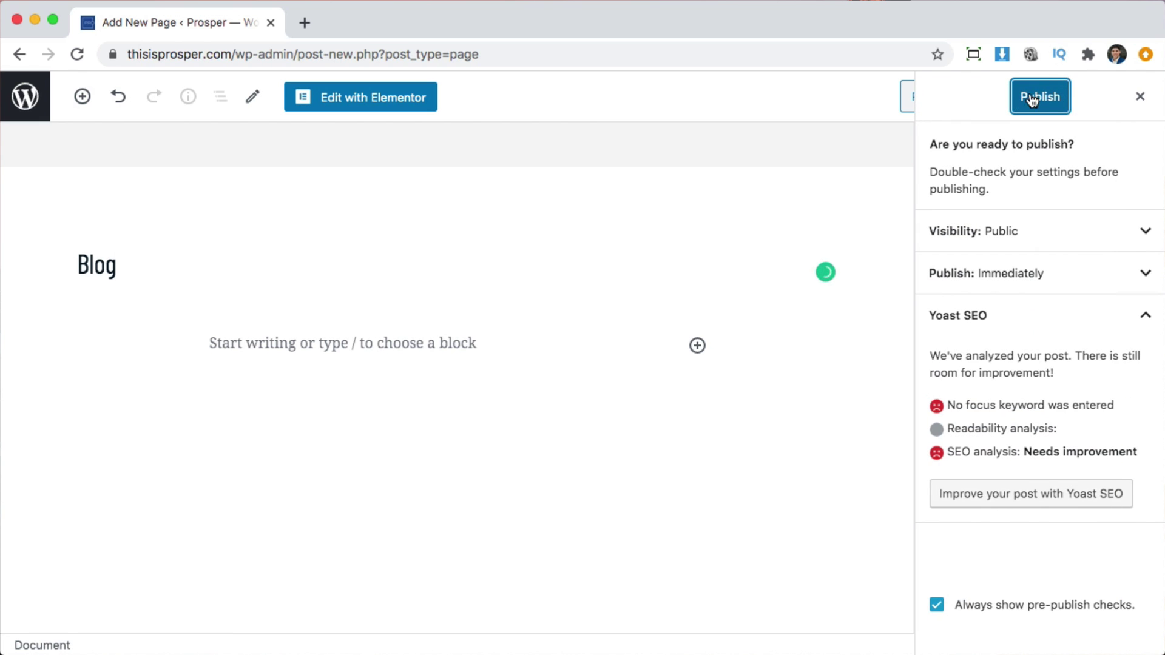
{"action": "left_click", "coordinate": [1032, 99]}
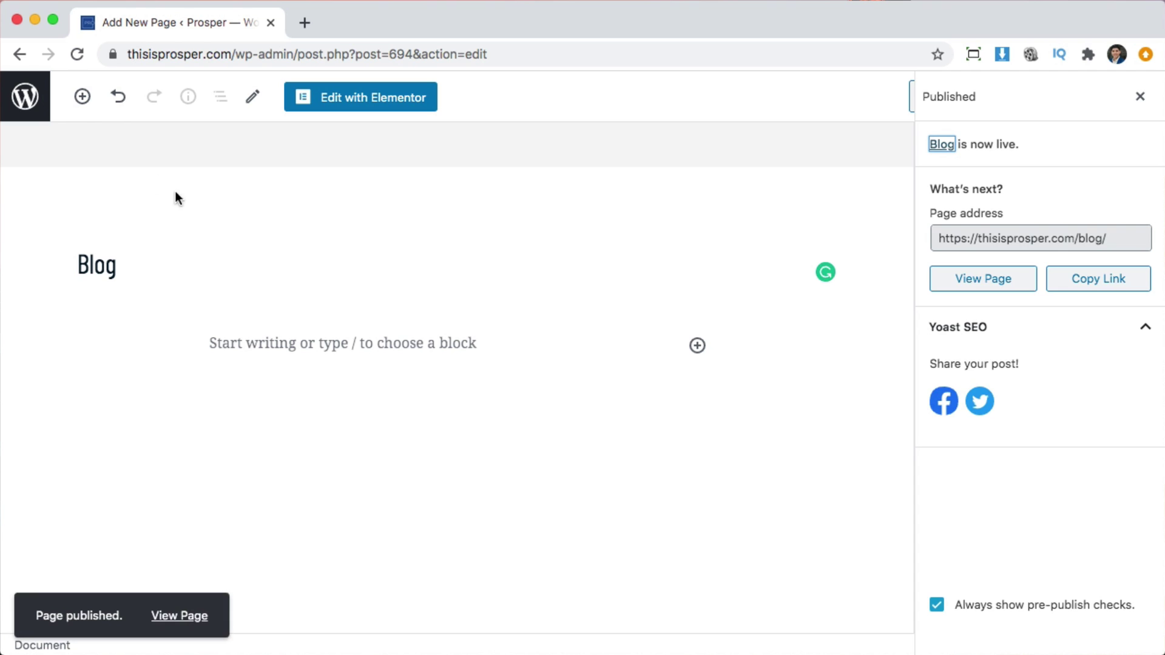
{"action": "left_click", "coordinate": [24, 97]}
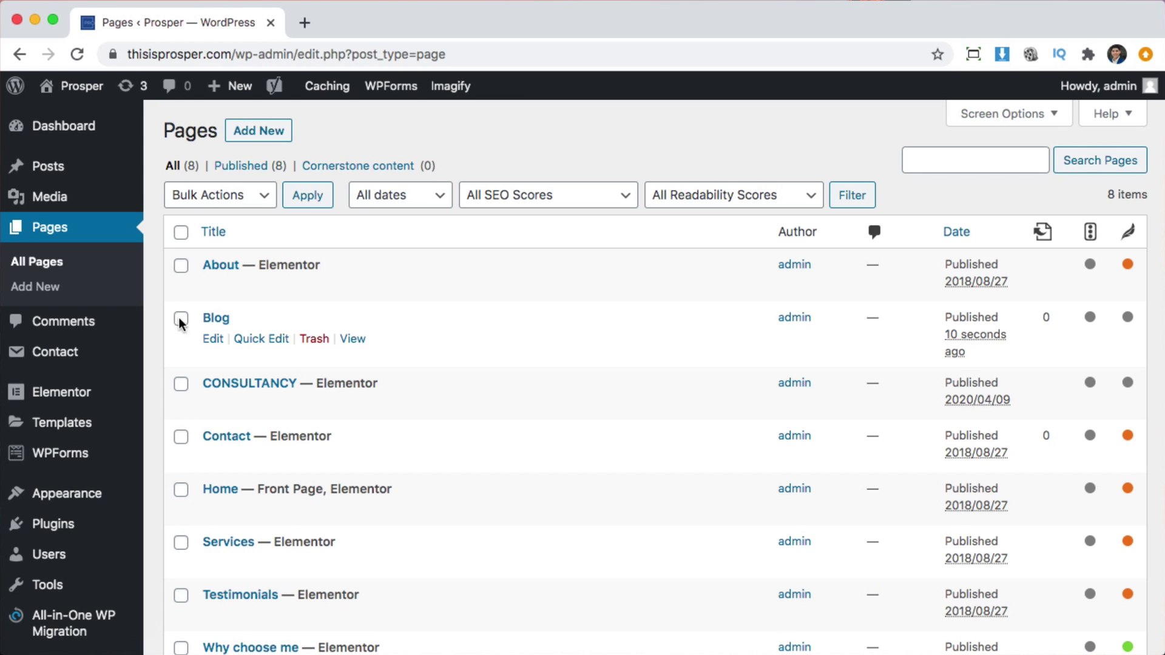
In Settings > Reading, set the Posts page to Blog and save the changes.
{"action": "mouse_move", "coordinate": [96, 411]}
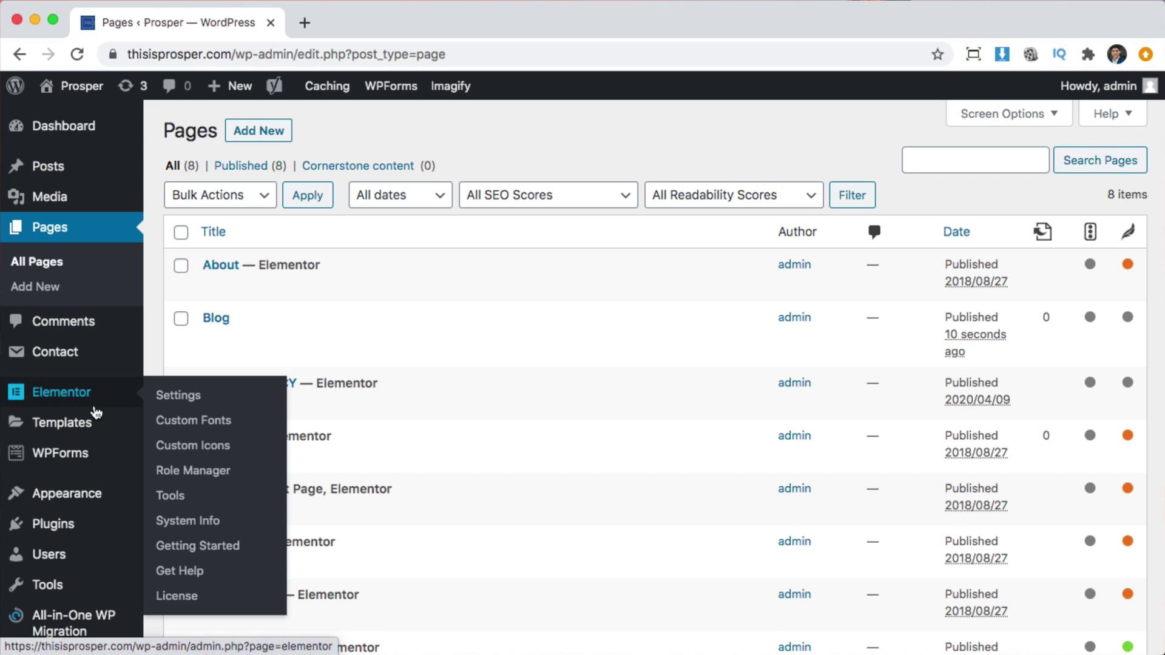
{"action": "mouse_move", "coordinate": [39, 173]}
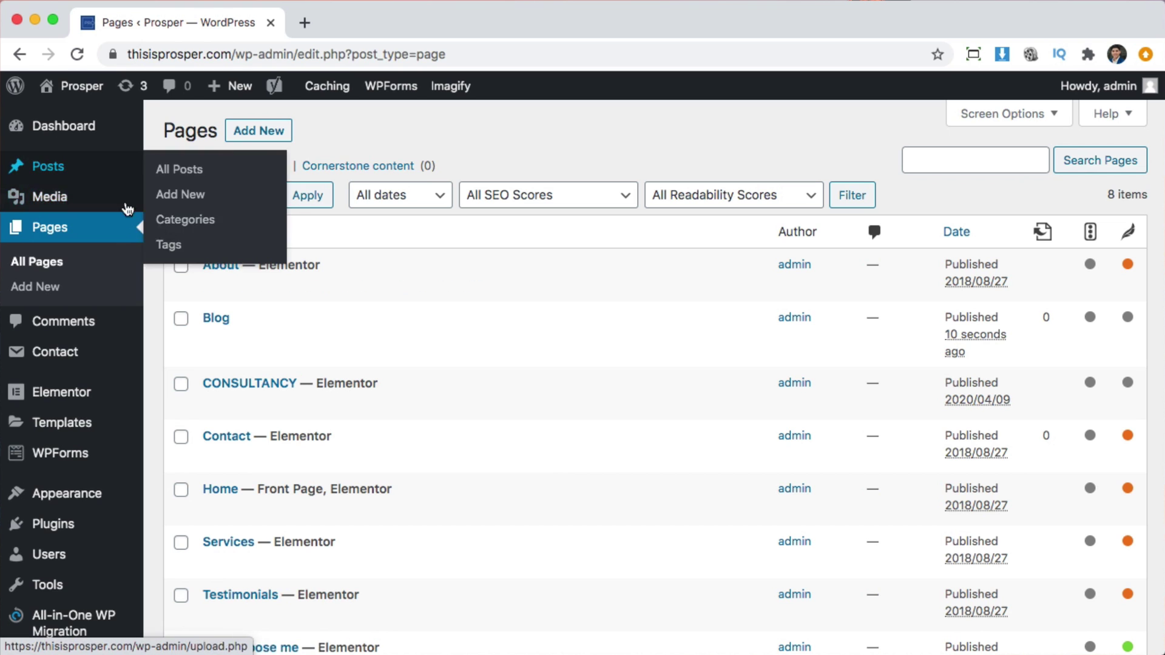
{"action": "scroll", "coordinate": [62, 537], "scroll_direction": "down", "scroll_amount": 3}
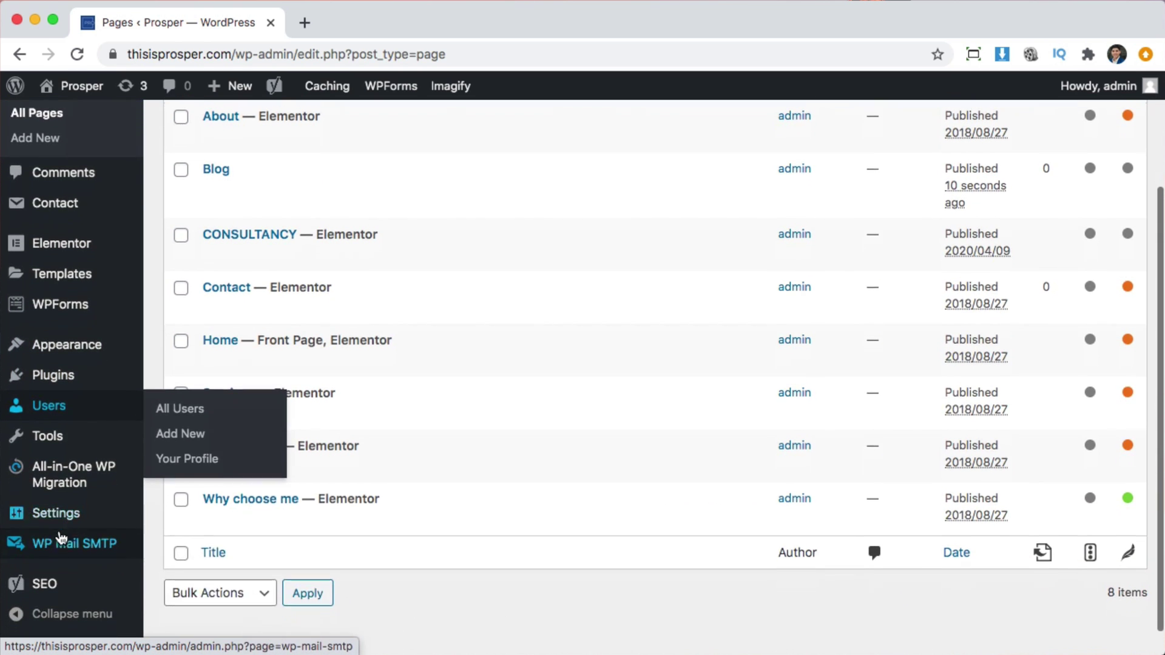
{"action": "mouse_move", "coordinate": [58, 509]}
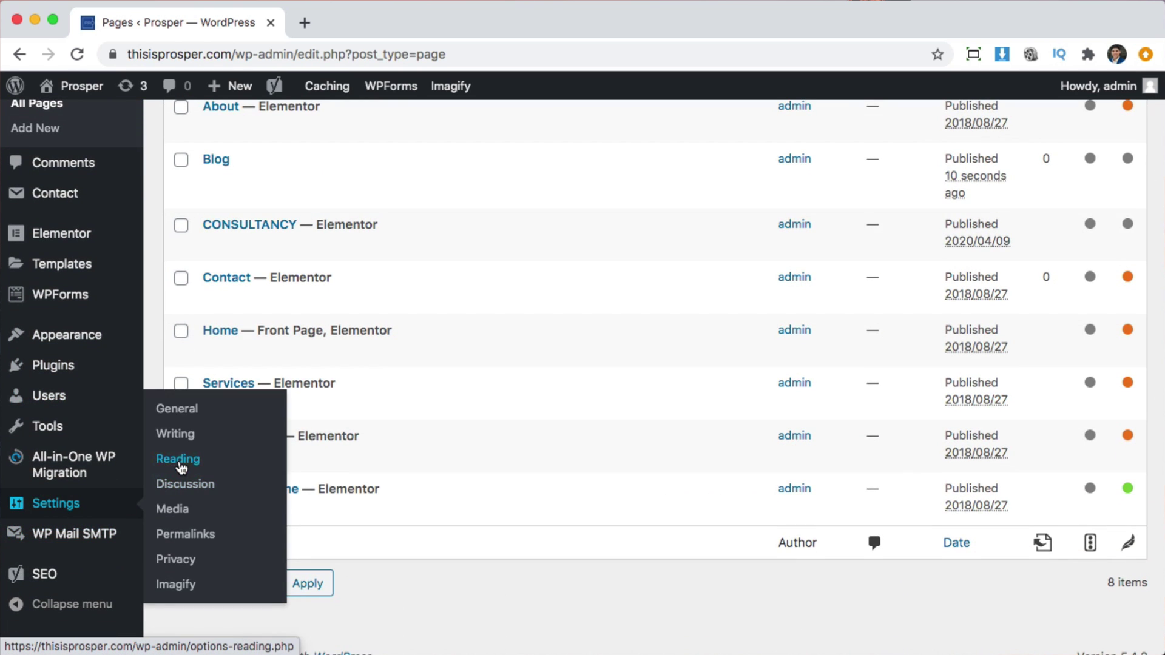
{"action": "left_click", "coordinate": [180, 465]}
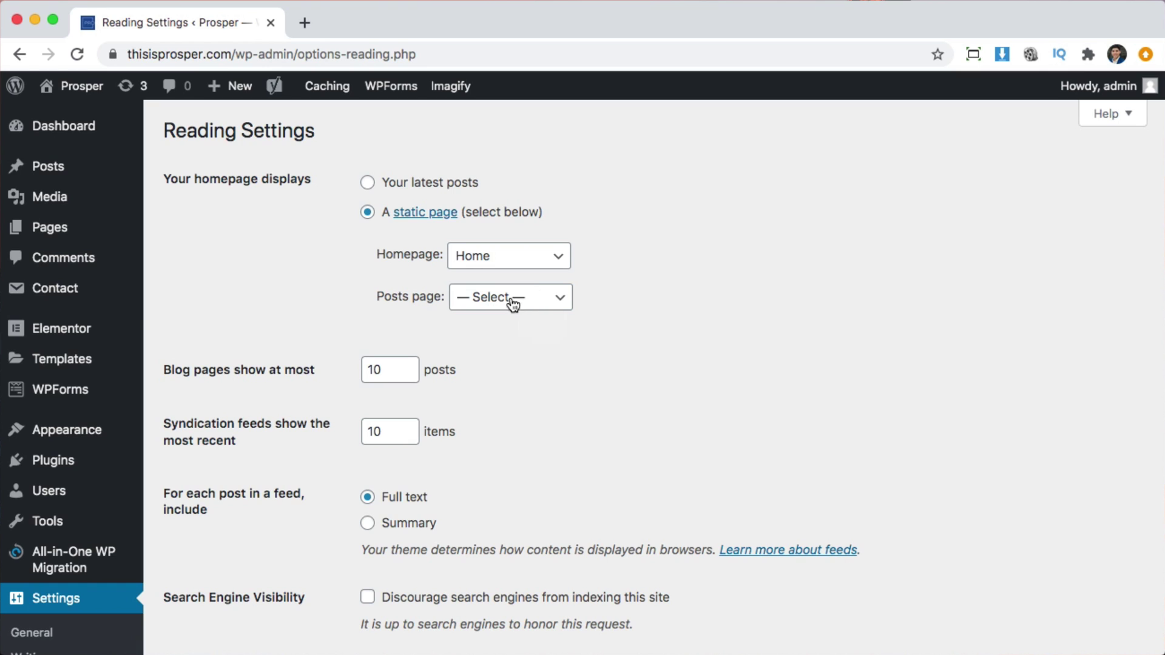
{"action": "left_click", "coordinate": [556, 300]}
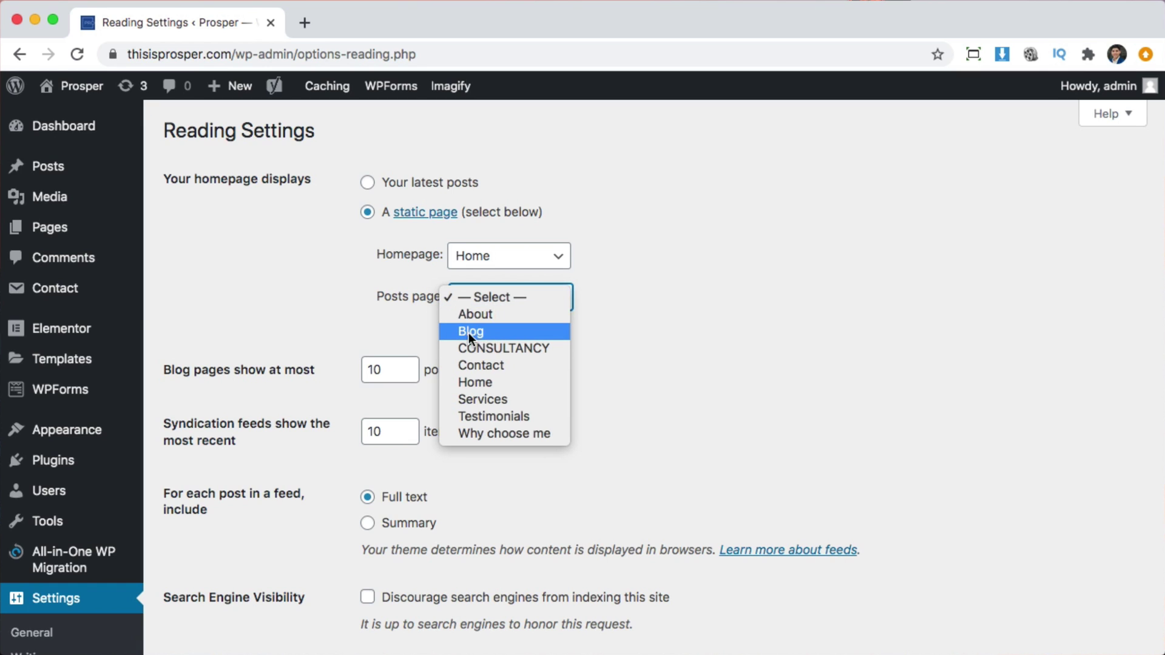
{"action": "left_click", "coordinate": [490, 334]}
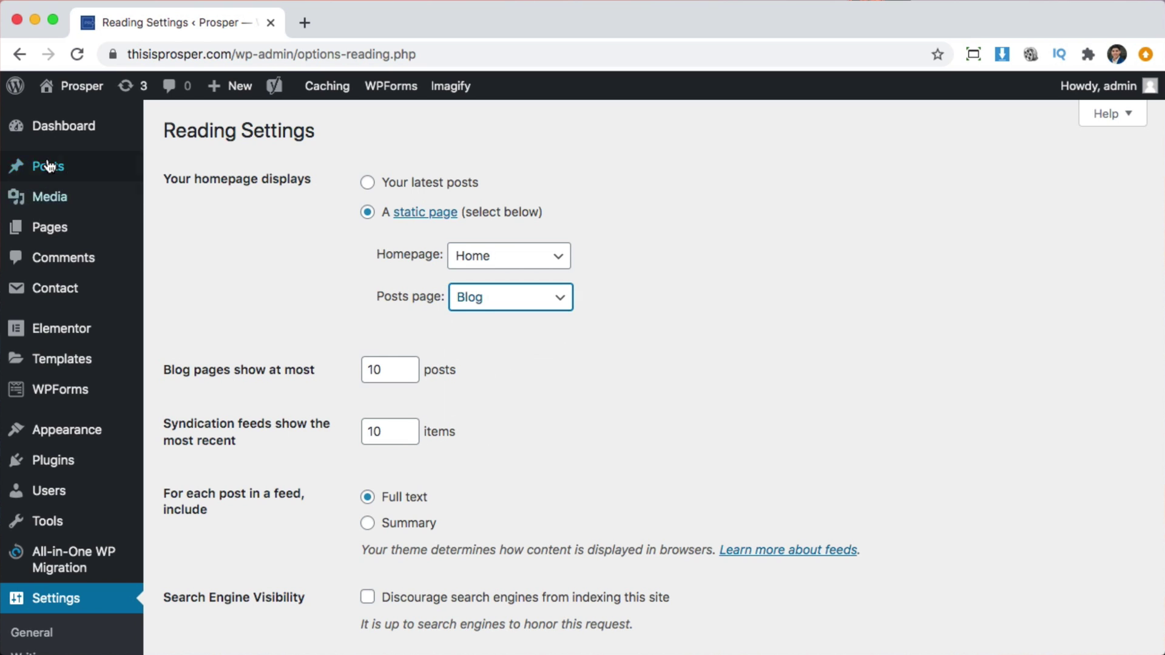
{"action": "scroll", "coordinate": [293, 309], "scroll_direction": "down", "scroll_amount": 5}
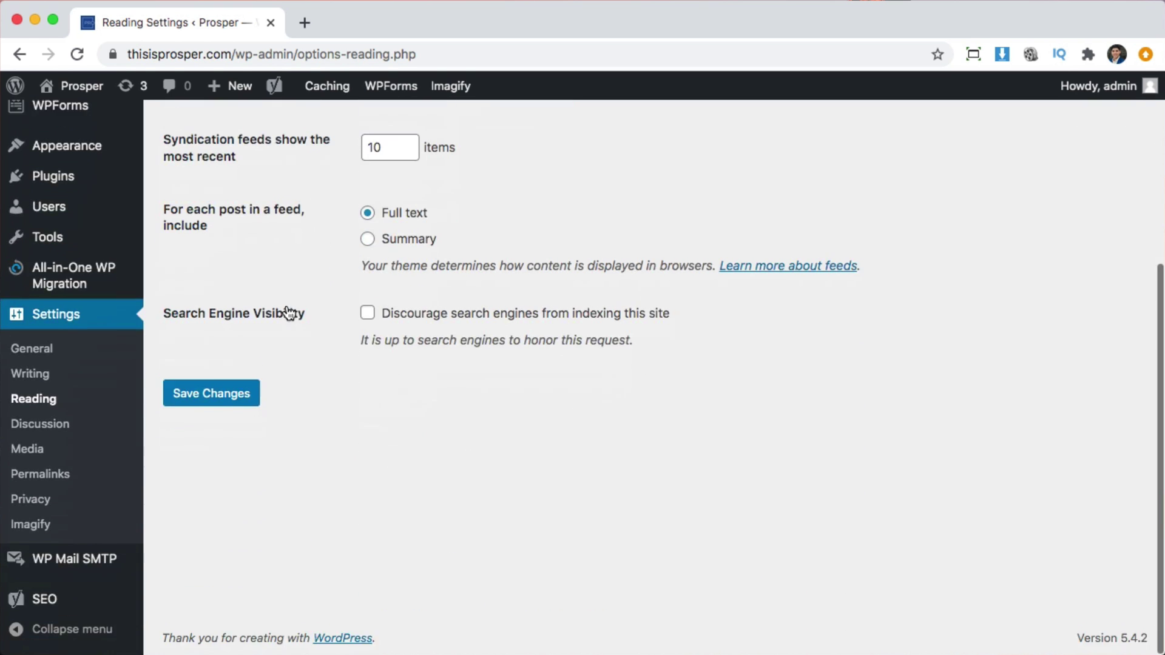
{"action": "left_click", "coordinate": [237, 399]}
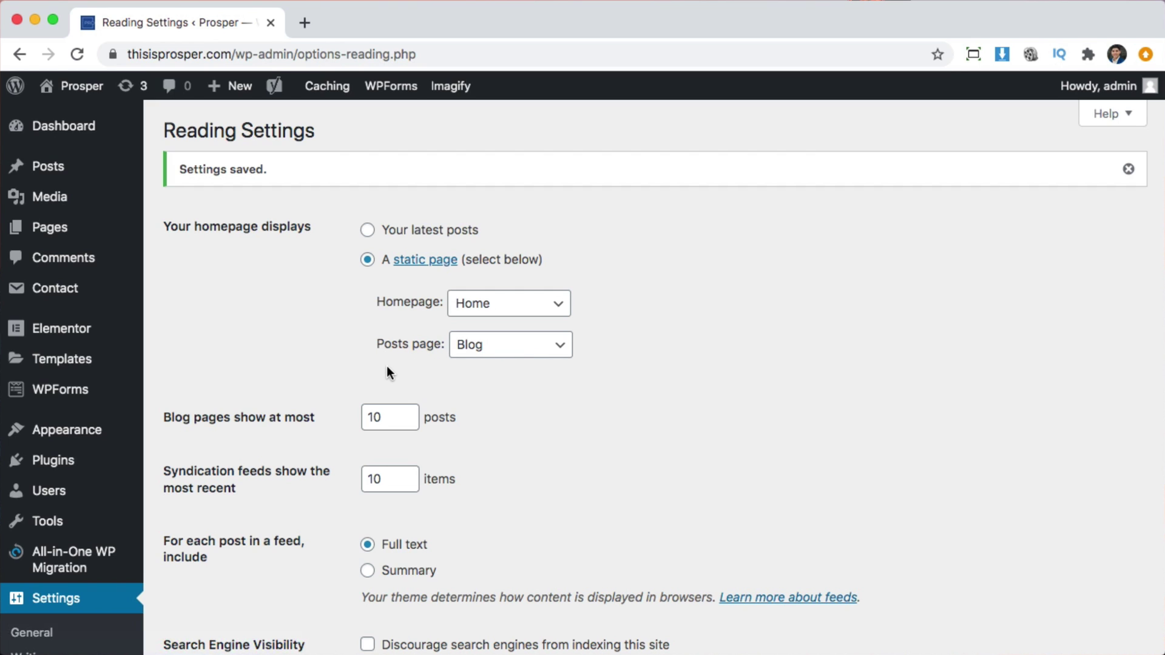
{"action": "mouse_move", "coordinate": [113, 436]}
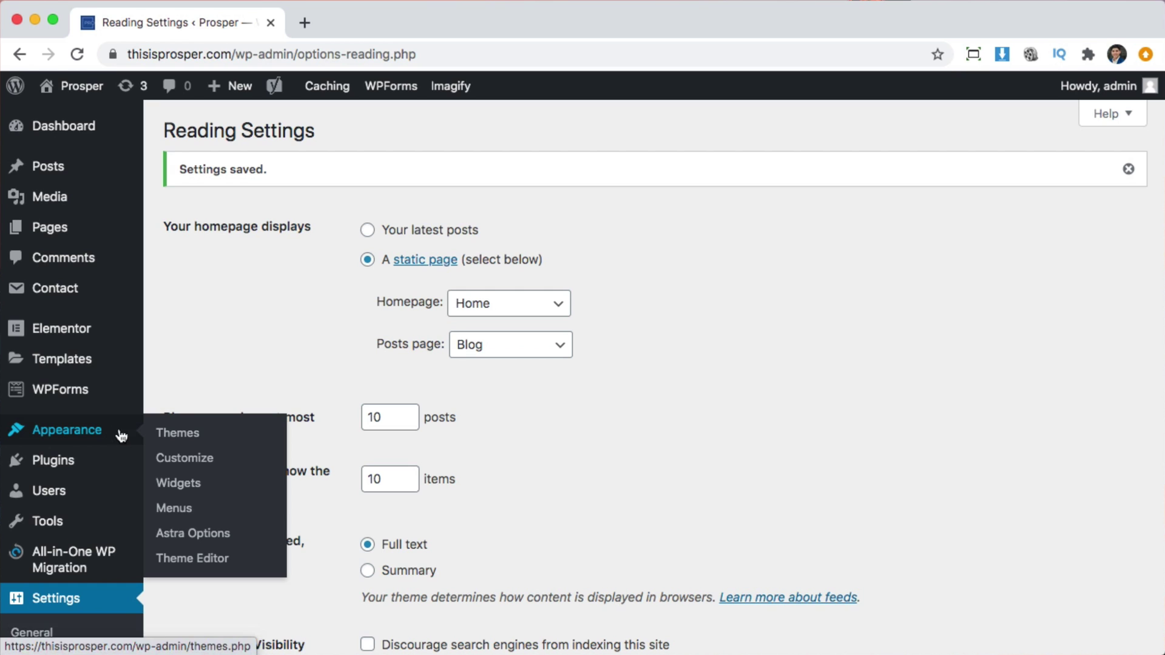
{"action": "left_click", "coordinate": [181, 510]}
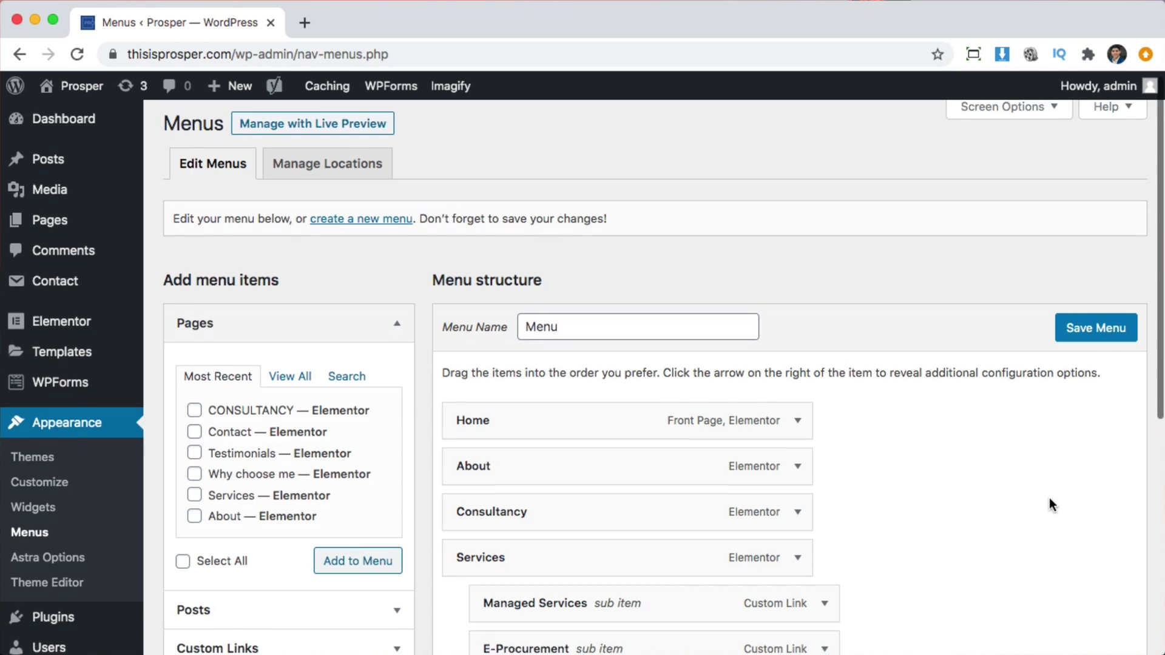
Add the Blog page to the navigation menu and position it after Services.
{"action": "scroll", "coordinate": [1050, 505], "scroll_direction": "down", "scroll_amount": 5}
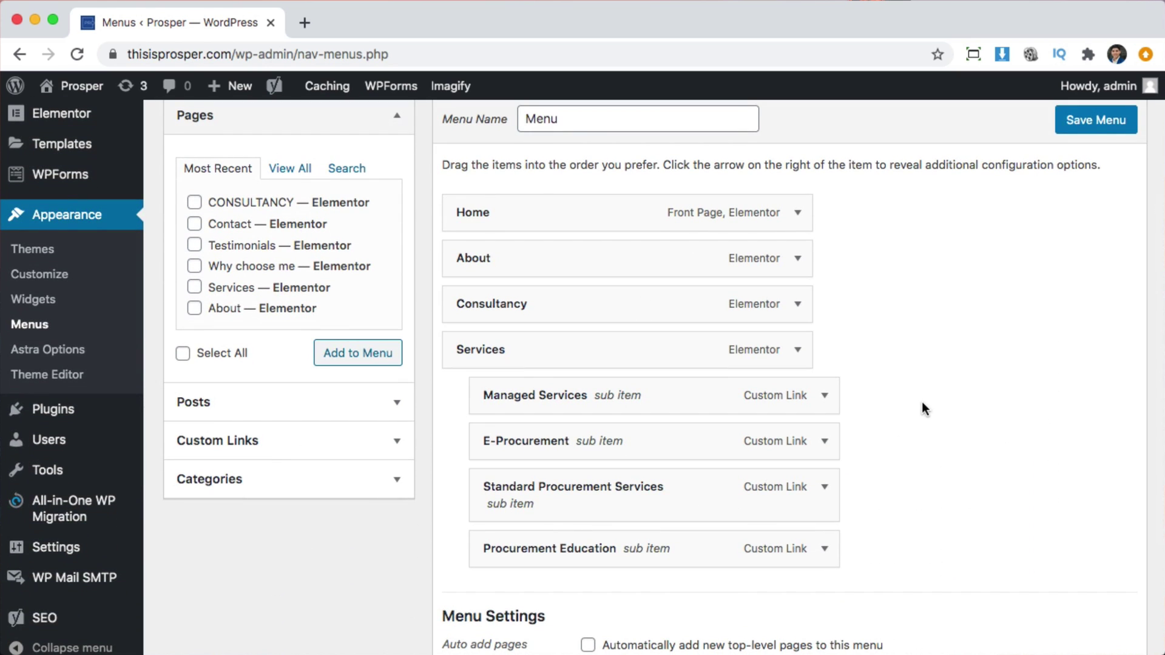
{"action": "scroll", "coordinate": [928, 403], "scroll_direction": "up", "scroll_amount": 3}
{"action": "scroll", "coordinate": [869, 402], "scroll_direction": "down", "scroll_amount": 1}
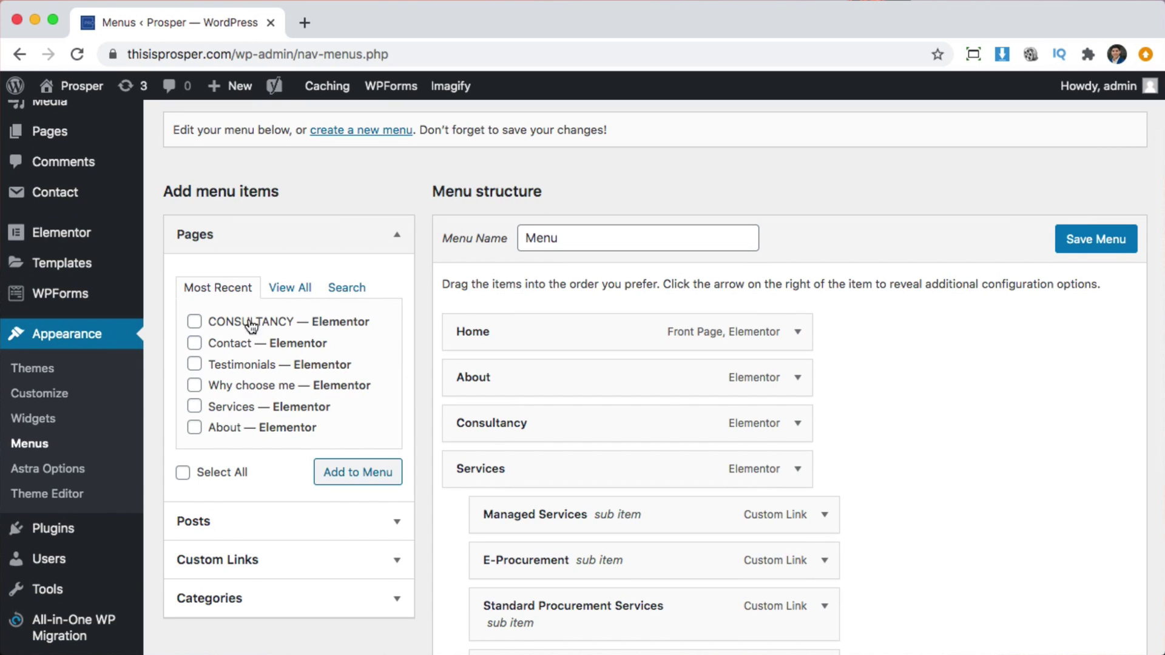
{"action": "left_click", "coordinate": [293, 290]}
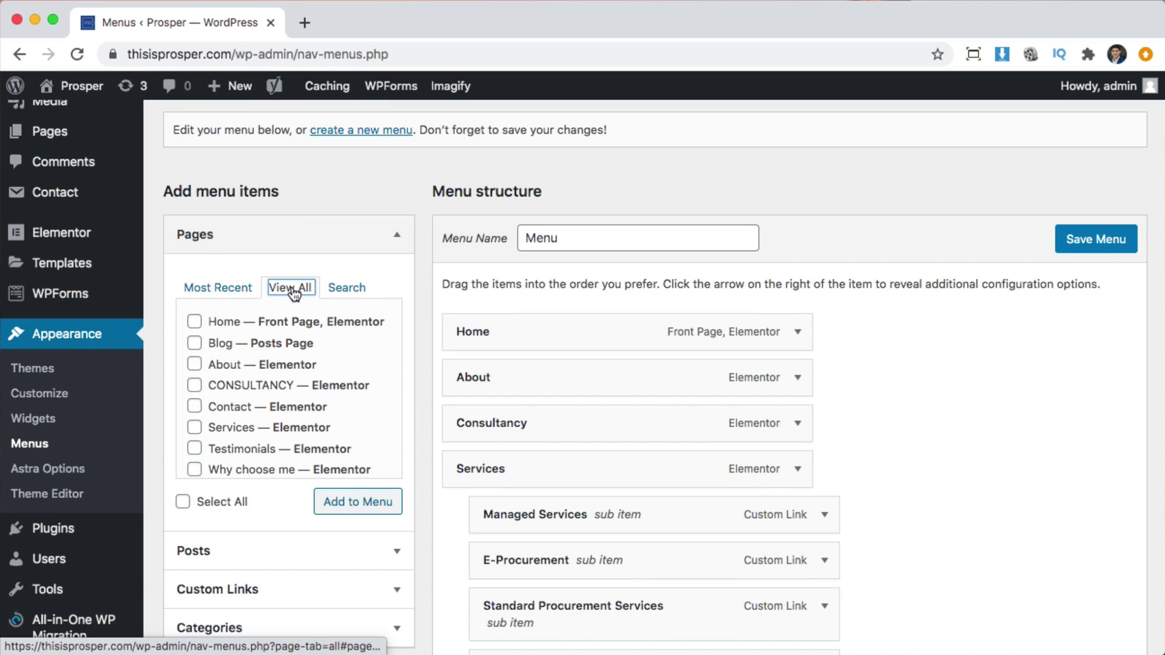
{"action": "left_click", "coordinate": [194, 343]}
{"action": "left_click", "coordinate": [358, 510]}
{"action": "scroll", "coordinate": [1036, 484], "scroll_direction": "down", "scroll_amount": 3}
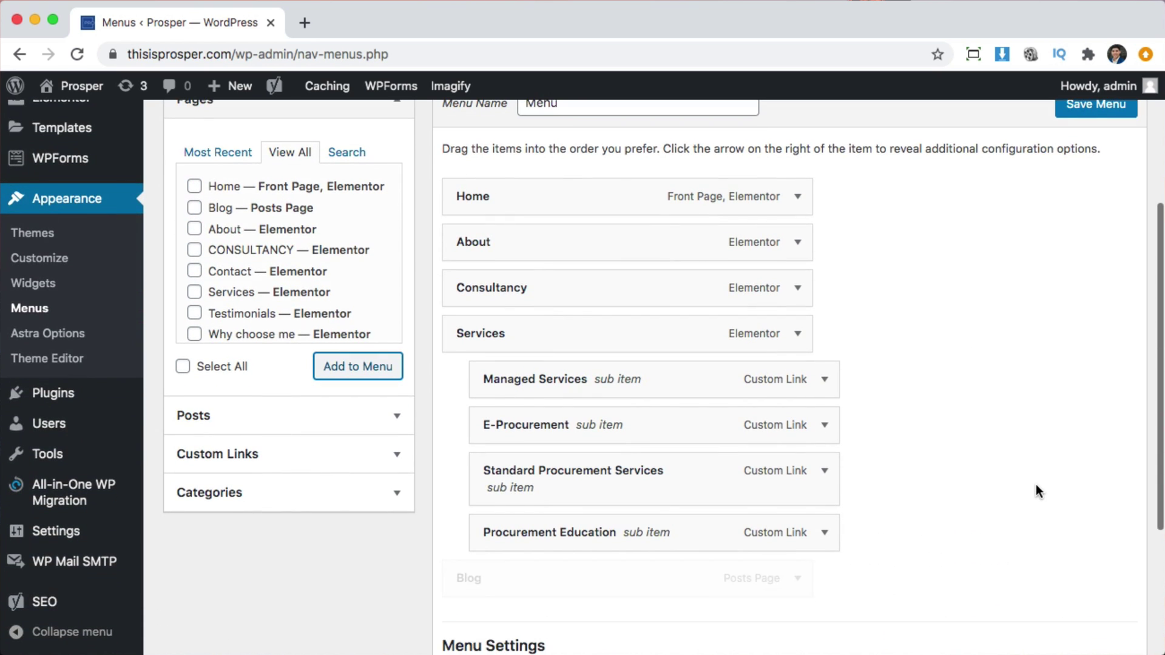
{"action": "mouse_move", "coordinate": [577, 588]}
{"action": "left_mouse_down"}
{"action": "mouse_move", "coordinate": [562, 194]}
{"action": "mouse_move", "coordinate": [561, 354]}
{"action": "mouse_move", "coordinate": [561, 243]}
{"action": "mouse_move", "coordinate": [585, 588]}
{"action": "left_mouse_up"}
Save the menu and open the live Prosper site.
{"action": "scroll", "coordinate": [898, 504], "scroll_direction": "up", "scroll_amount": 3}
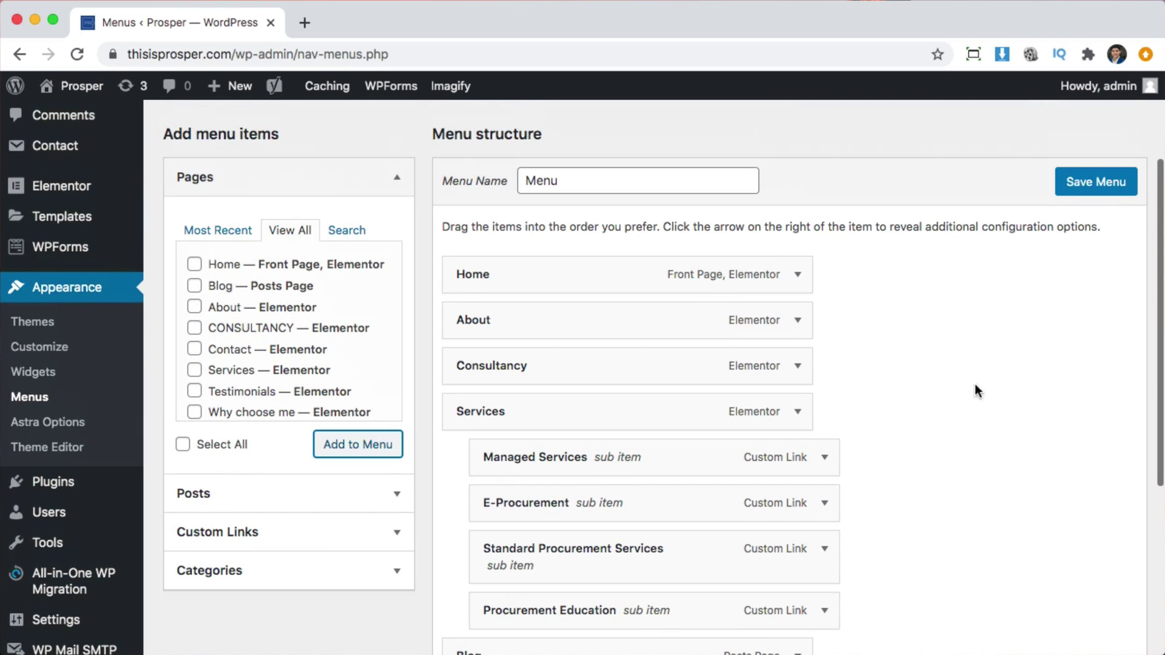
{"action": "left_click", "coordinate": [1077, 192]}
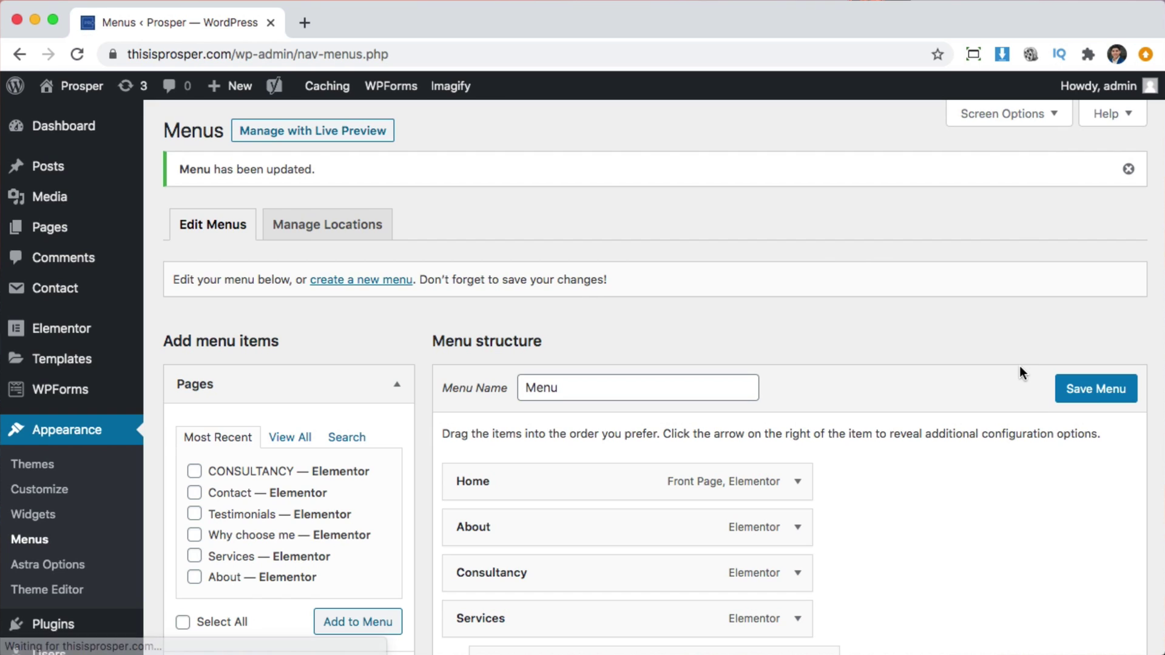
{"action": "left_click", "coordinate": [71, 96]}
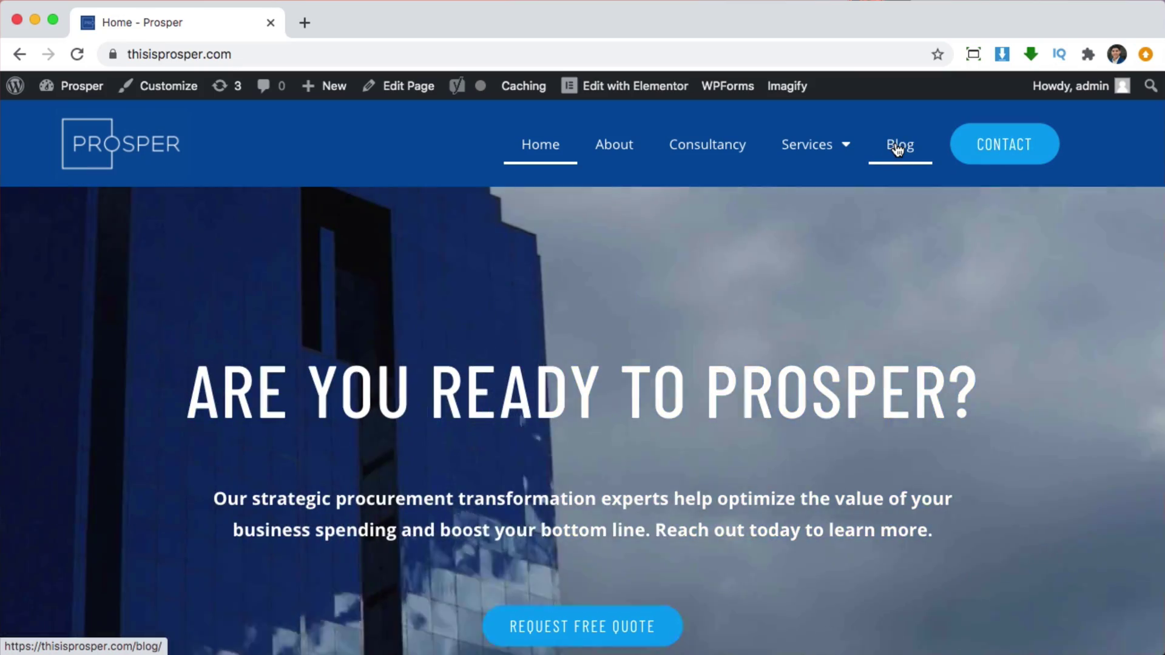
View the empty Blog page on the live site, then return to the admin Dashboard.
{"action": "left_click", "coordinate": [898, 149]}
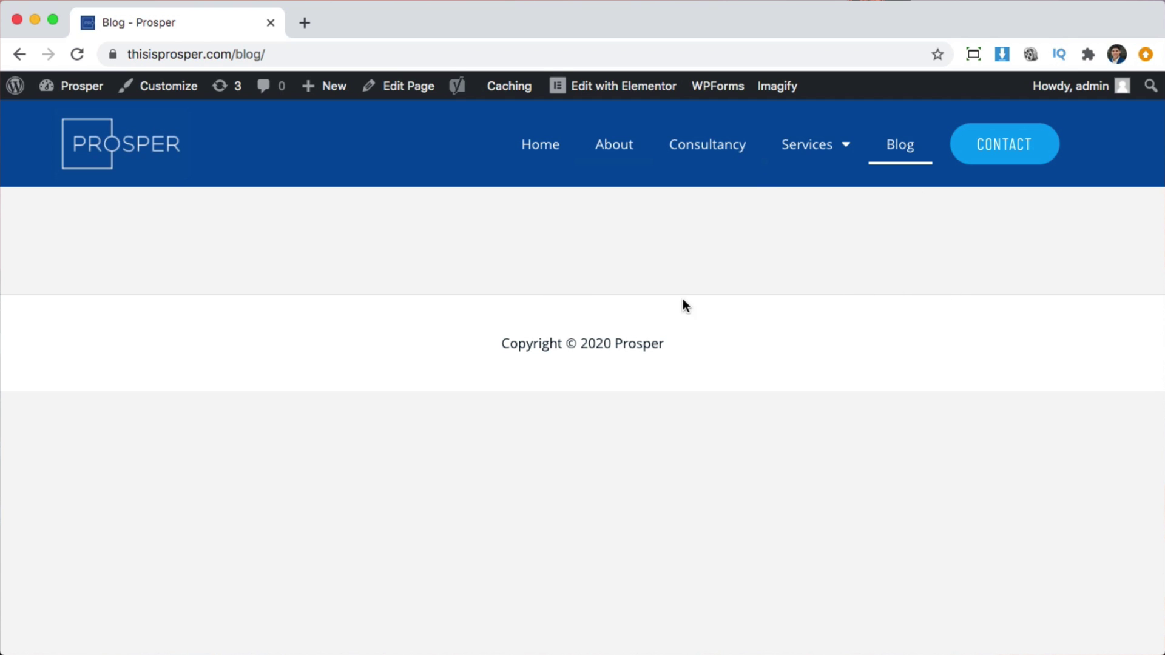
{"action": "left_click", "coordinate": [82, 89]}
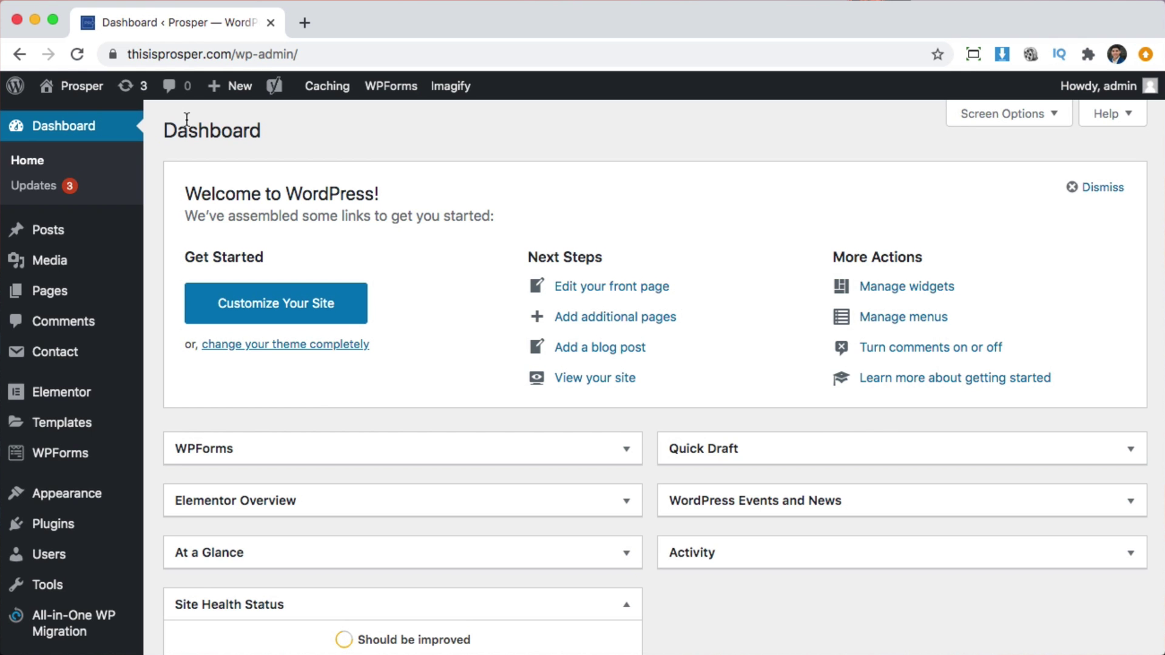
Start a new post titled 'Hello Everyone!'.
{"action": "left_click", "coordinate": [42, 234]}
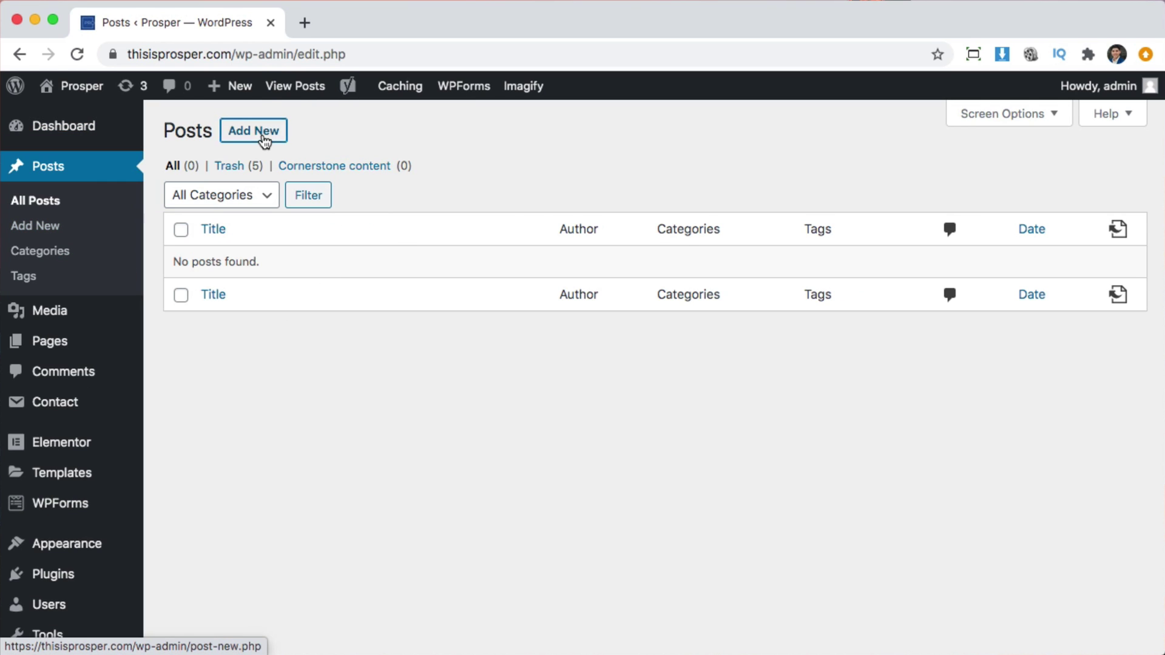
{"action": "left_click", "coordinate": [264, 141]}
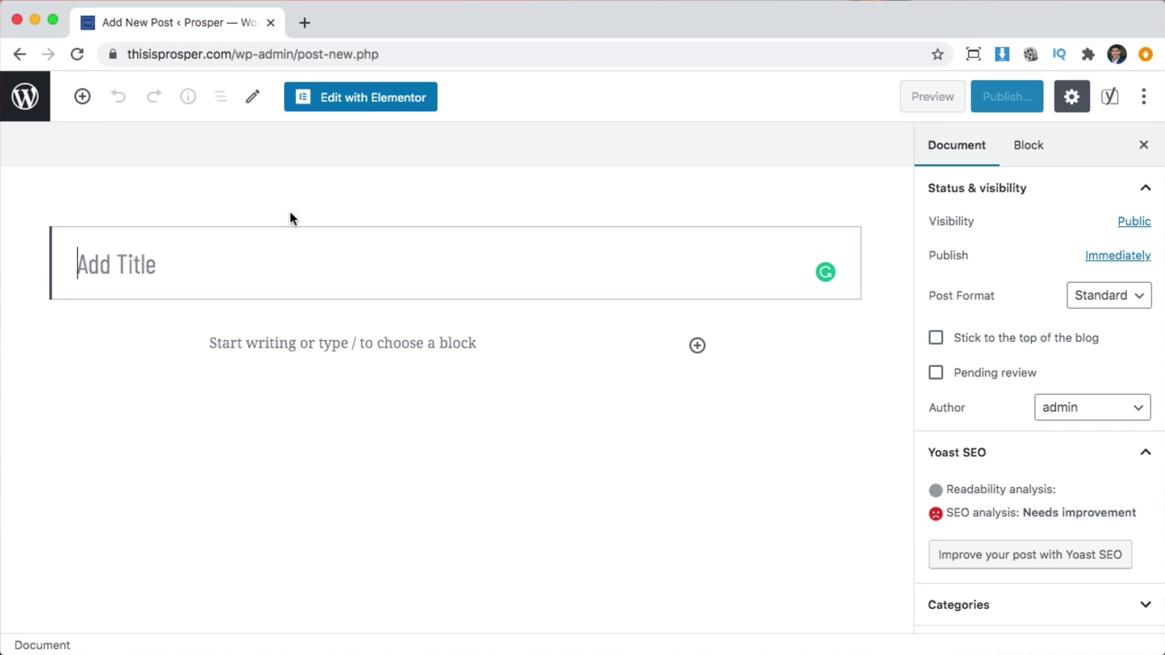
{"action": "type", "text": "Hello Everyting"}
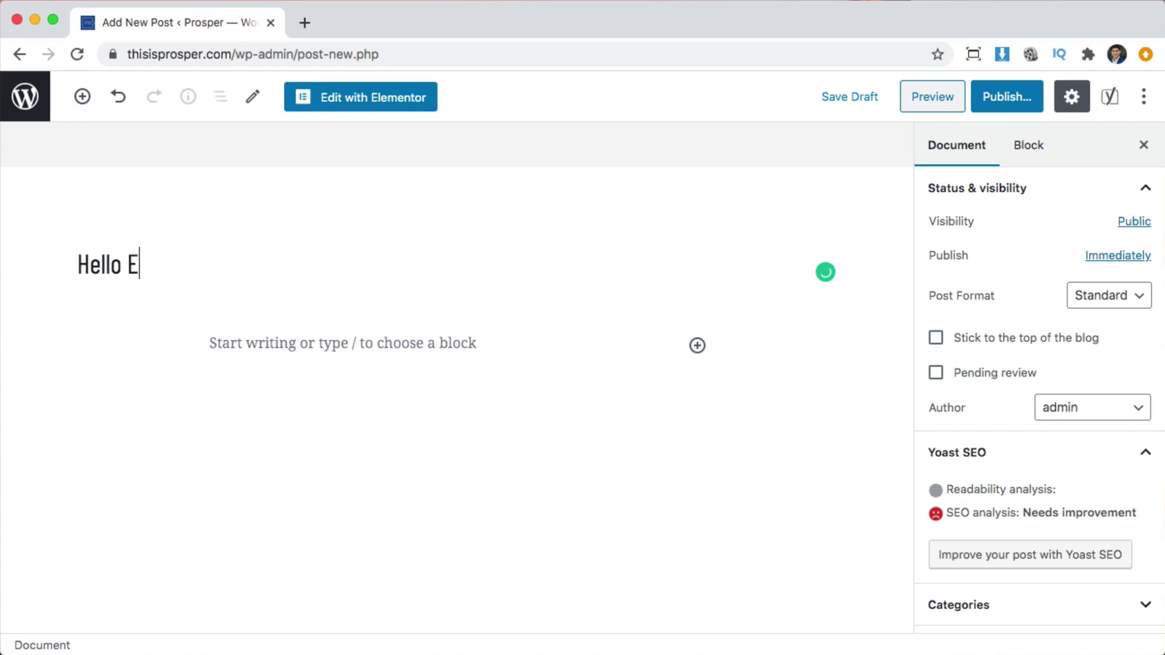
{"action": "key", "text": "BackSpace"}
{"action": "key", "text": "BackSpace"}
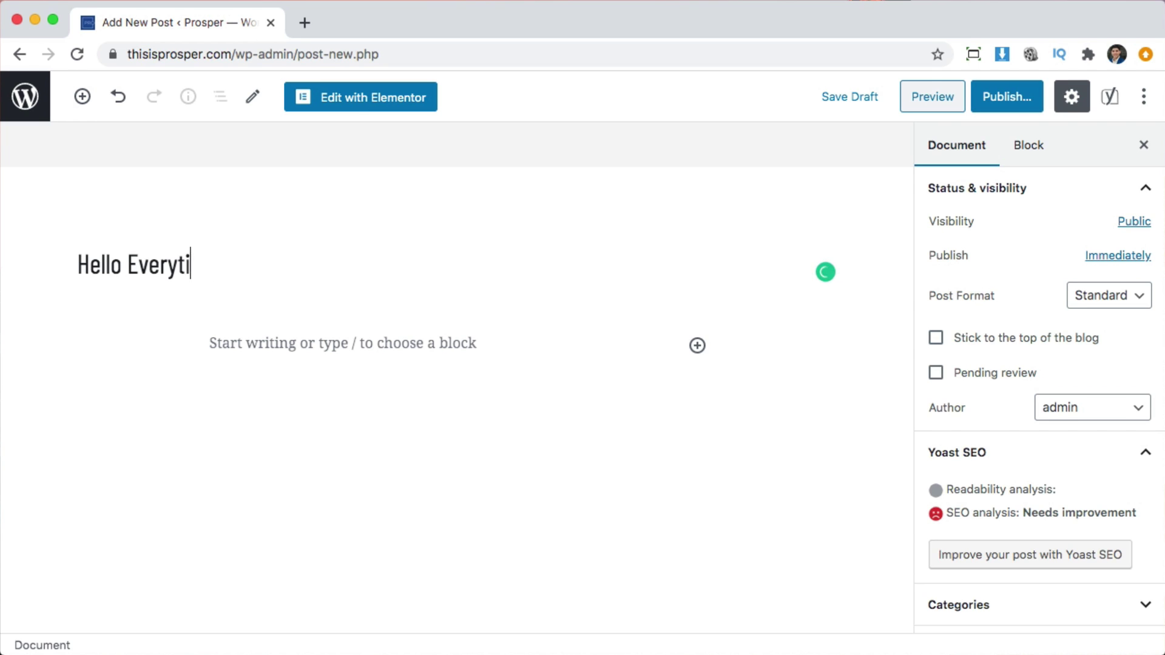
{"action": "type", "text": "one!"}
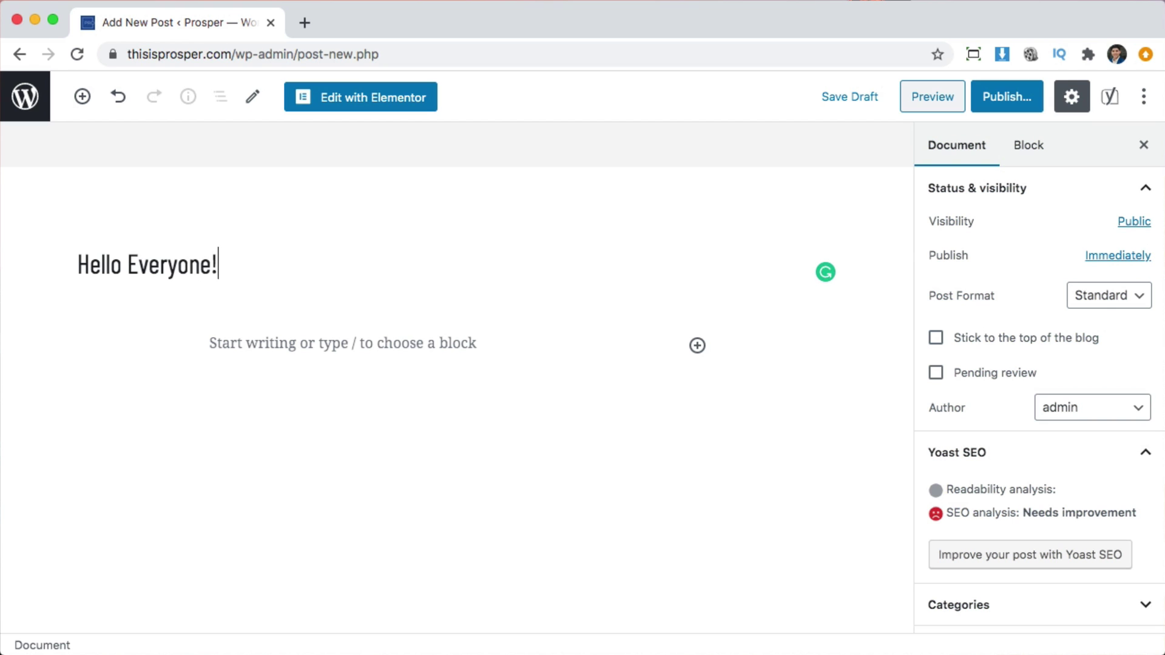
Write the first paragraph 'This is my story!' and expand the post's Featured image panel.
{"action": "left_click", "coordinate": [290, 343]}
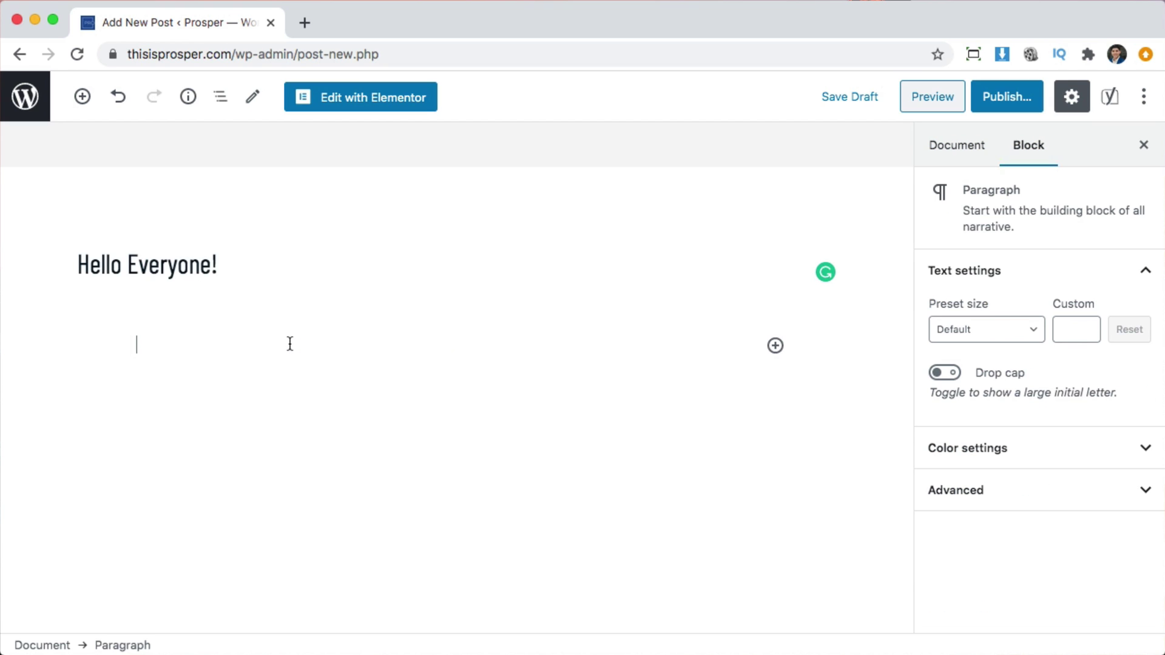
{"action": "scroll", "coordinate": [290, 344], "scroll_direction": "down", "scroll_amount": 5}
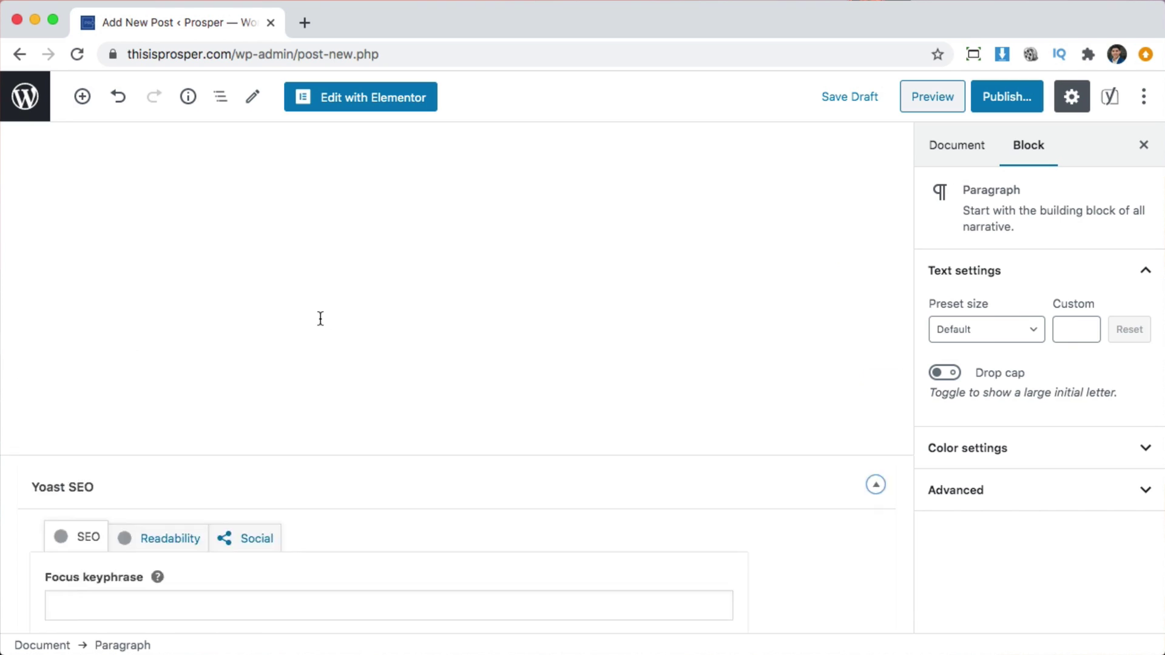
{"action": "scroll", "coordinate": [320, 317], "scroll_direction": "up", "scroll_amount": 5}
{"action": "left_click", "coordinate": [304, 344]}
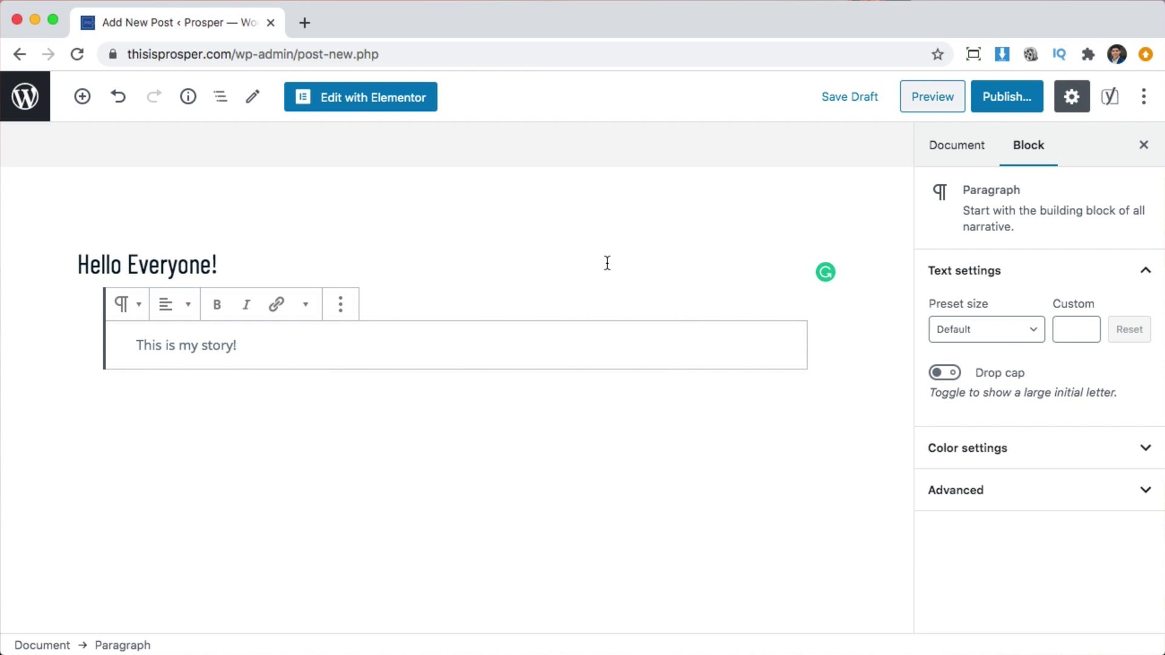
{"action": "left_click", "coordinate": [964, 156]}
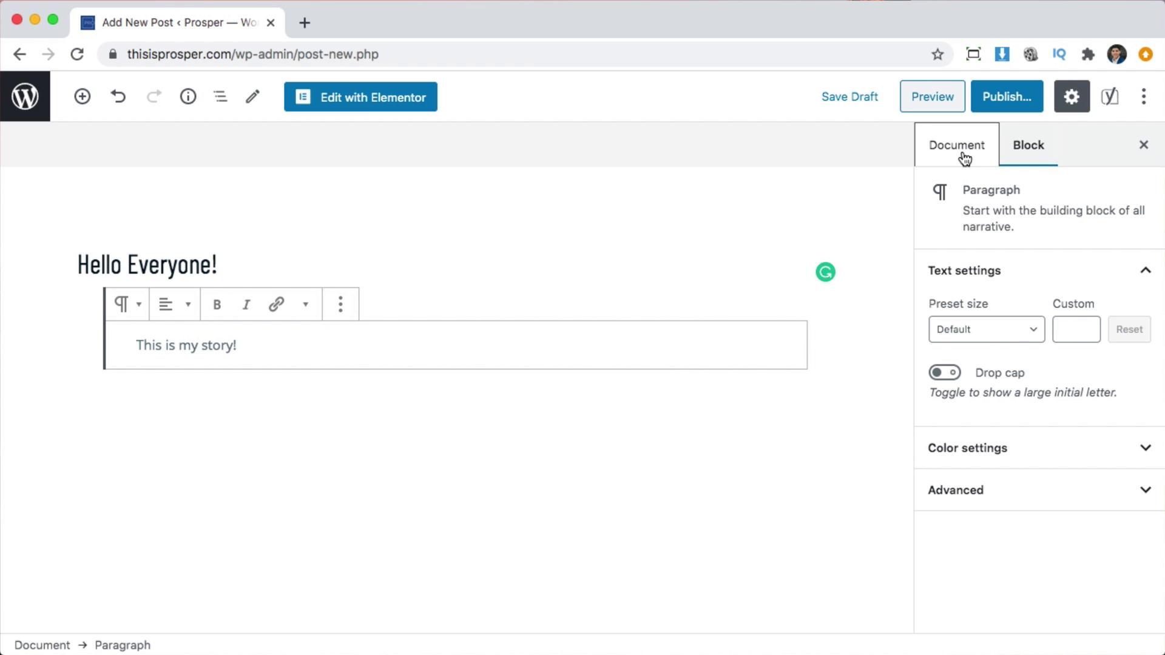
{"action": "scroll", "coordinate": [1009, 388], "scroll_direction": "down", "scroll_amount": 5}
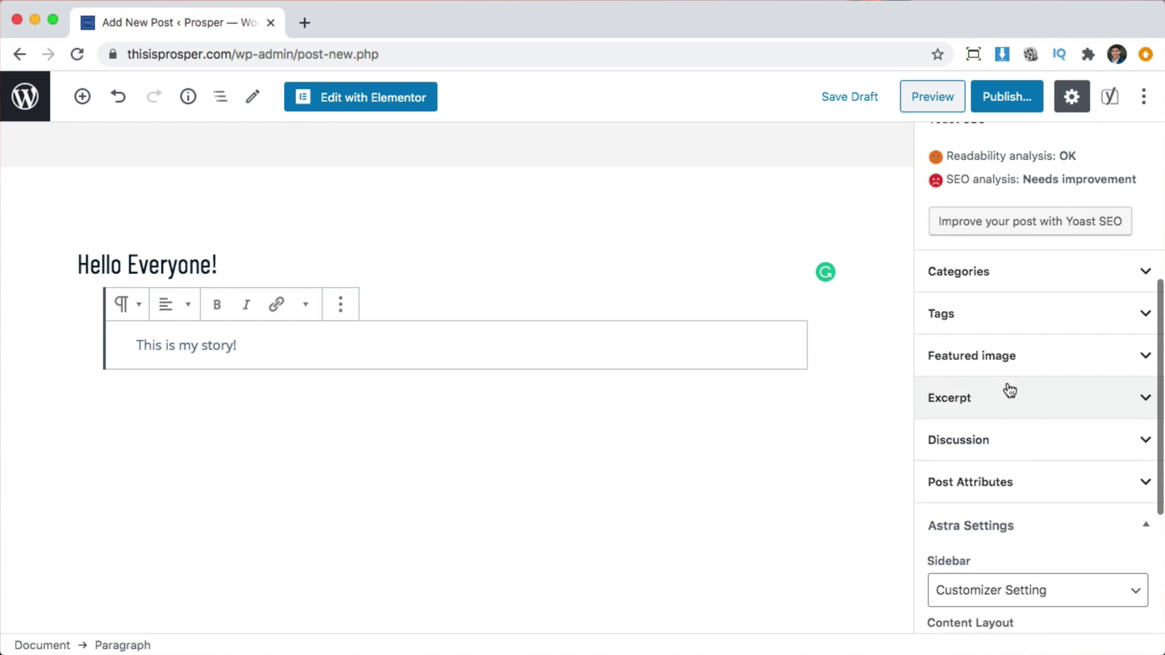
{"action": "left_click", "coordinate": [1046, 366]}
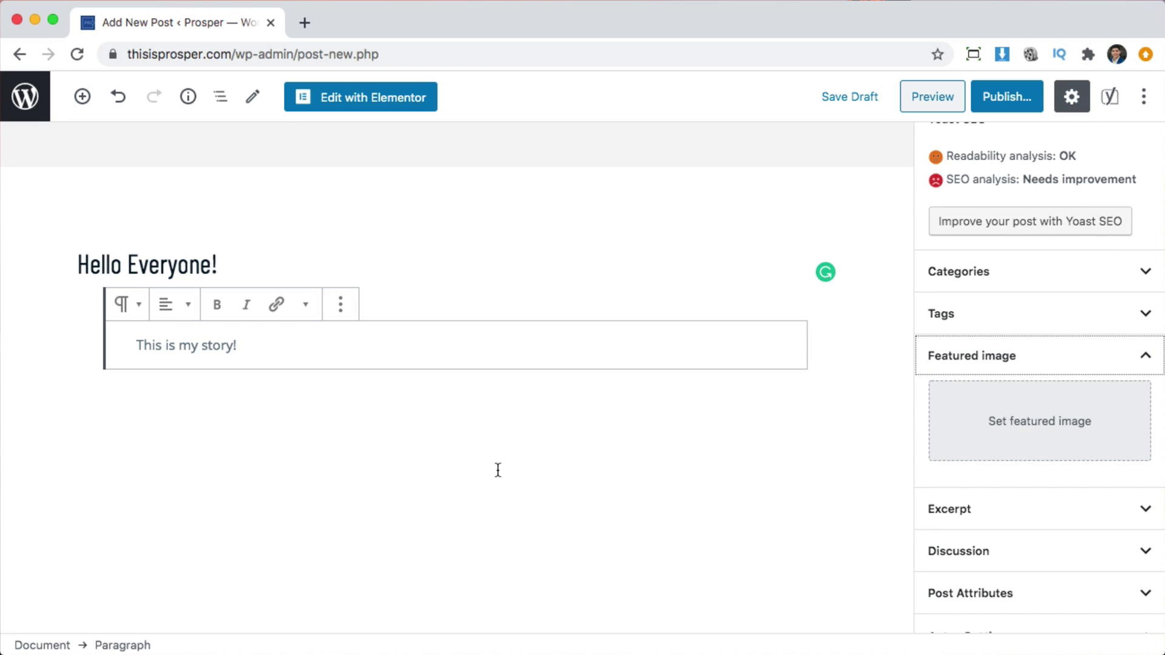
Open the Set featured image picker on the Media Library.
{"action": "left_click", "coordinate": [1055, 411]}
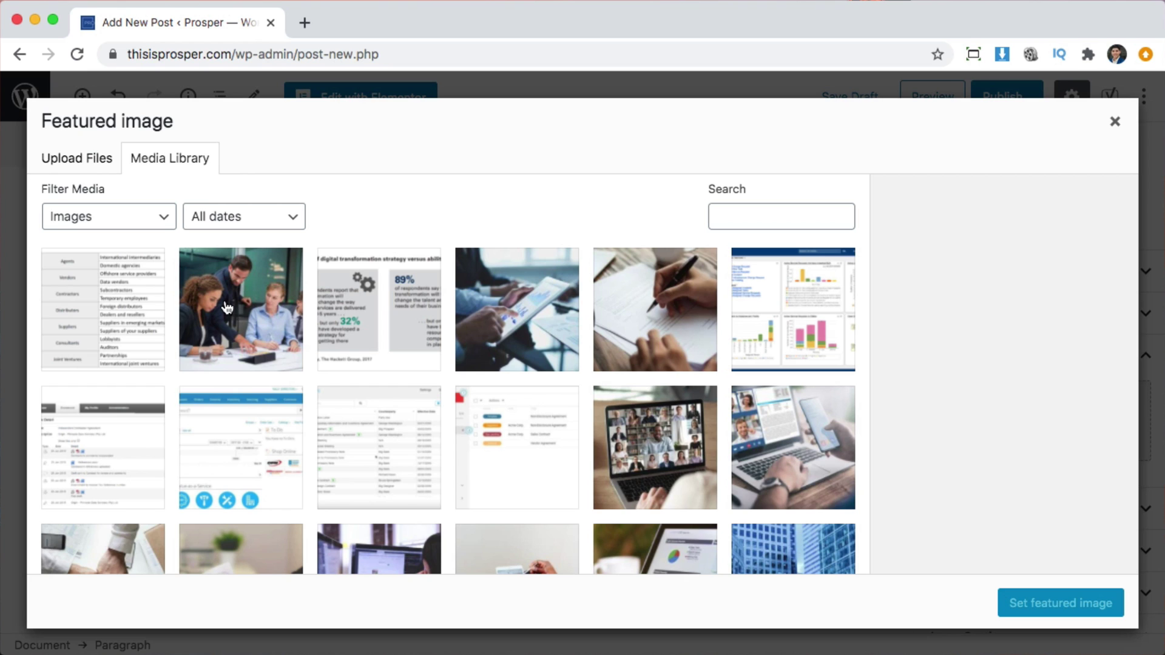
Set the laptop video-call photo (AdobeStock_334593158-scaled-1.jpg) as the featured image.
{"action": "left_click", "coordinate": [661, 447]}
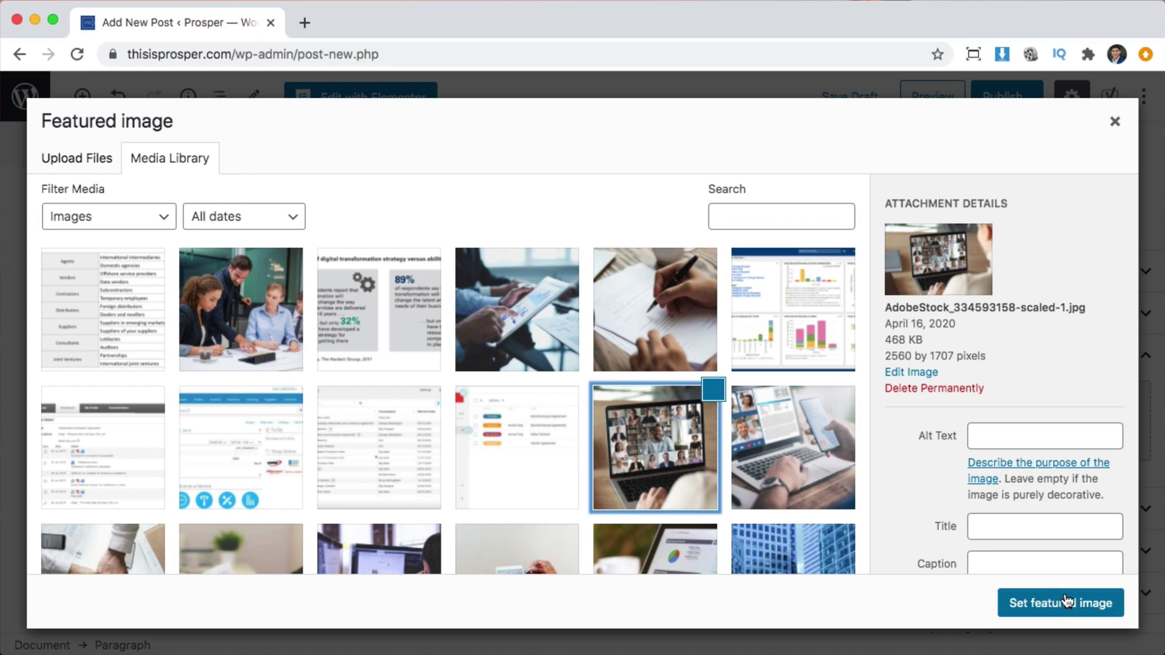
{"action": "left_click", "coordinate": [1061, 603]}
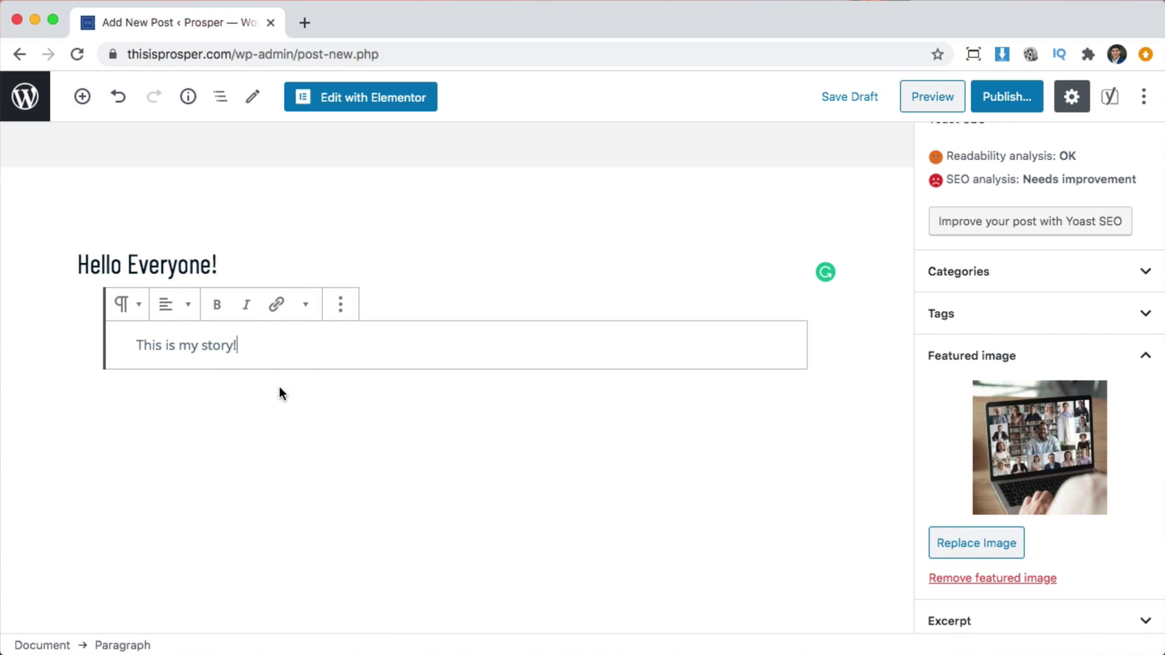
Insert an Image block with the blue glass office buildings photo from the Media Library.
{"action": "left_click", "coordinate": [83, 96]}
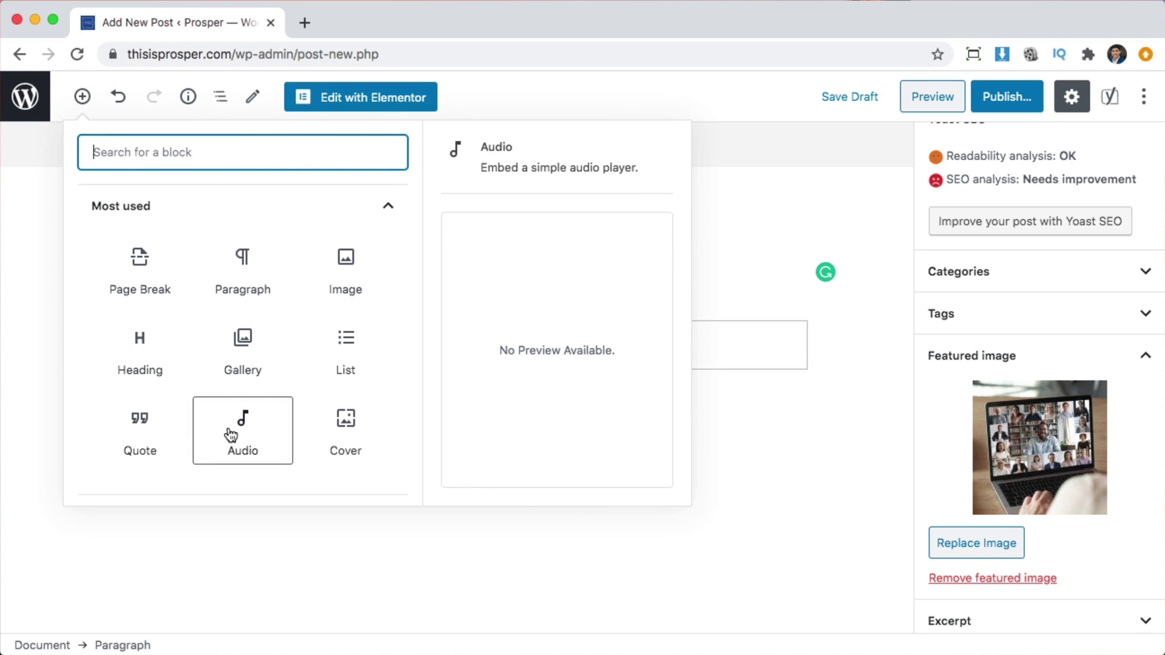
{"action": "left_click", "coordinate": [357, 268]}
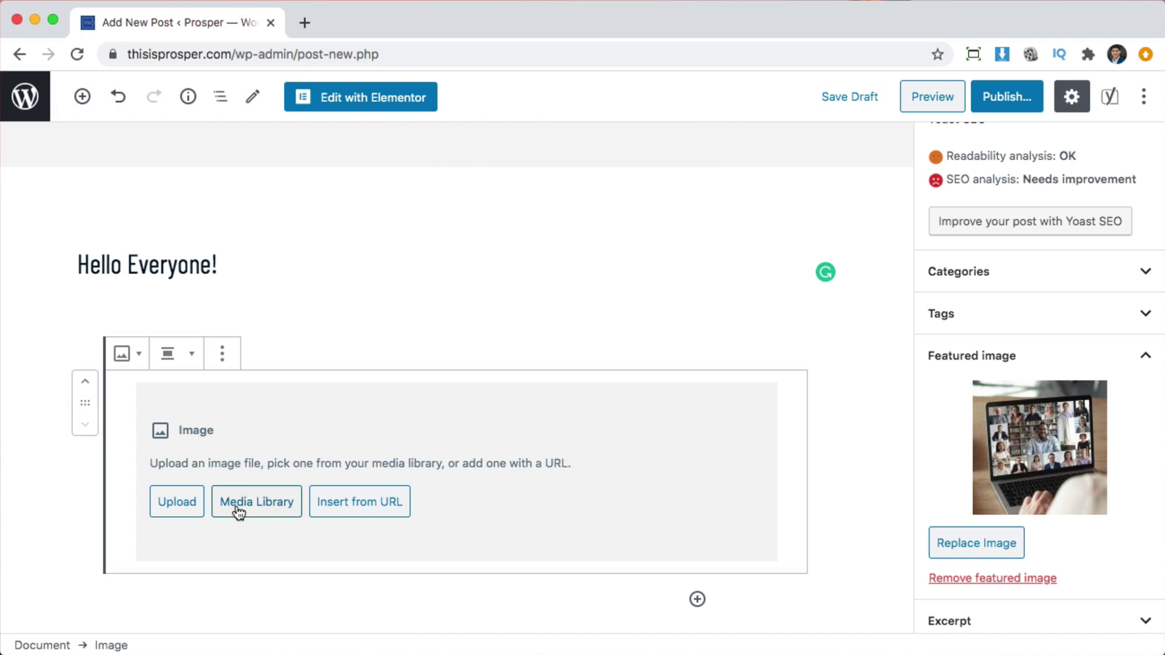
{"action": "left_click", "coordinate": [236, 508]}
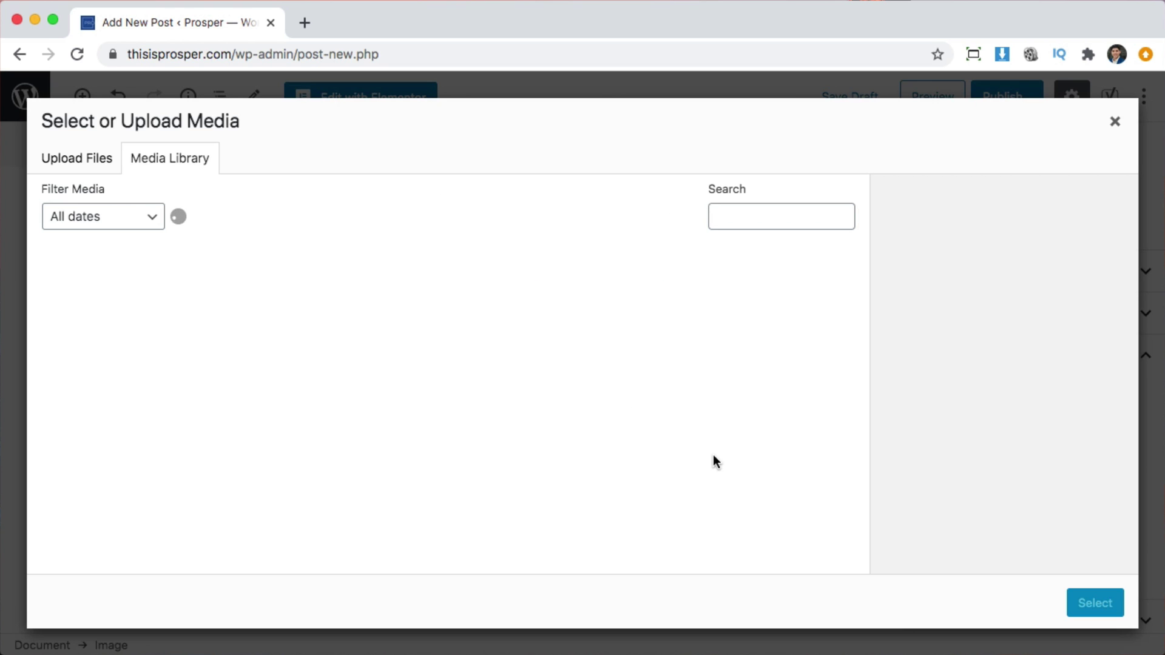
{"action": "scroll", "coordinate": [716, 467], "scroll_direction": "down", "scroll_amount": 5}
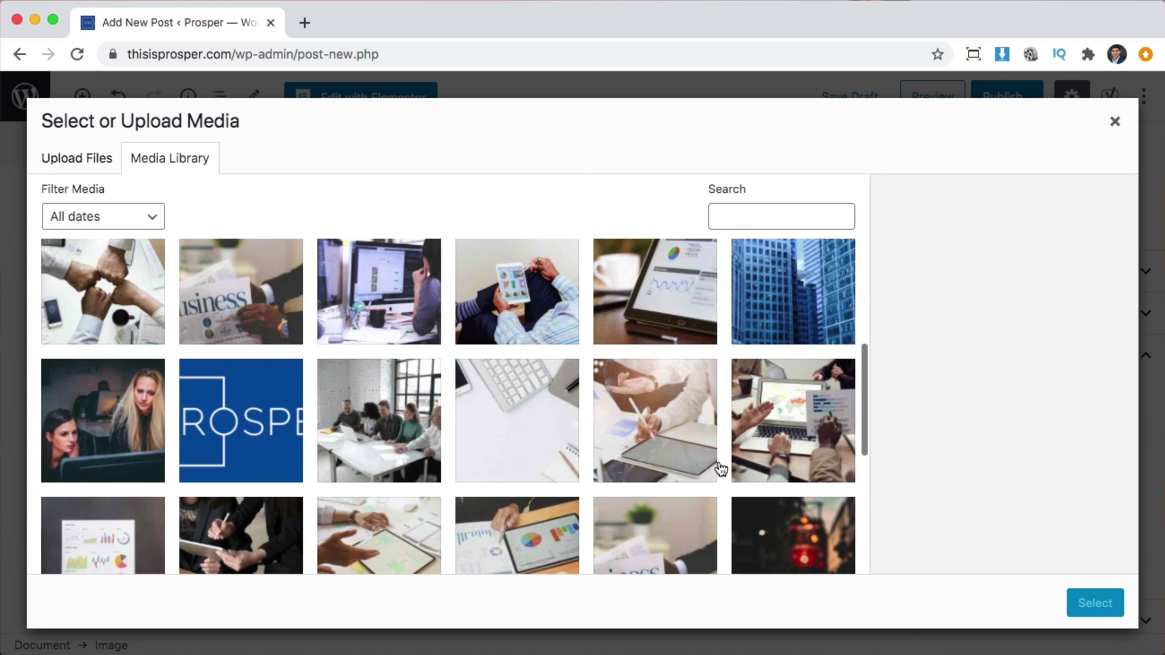
{"action": "left_click", "coordinate": [831, 294]}
{"action": "left_click", "coordinate": [1089, 603]}
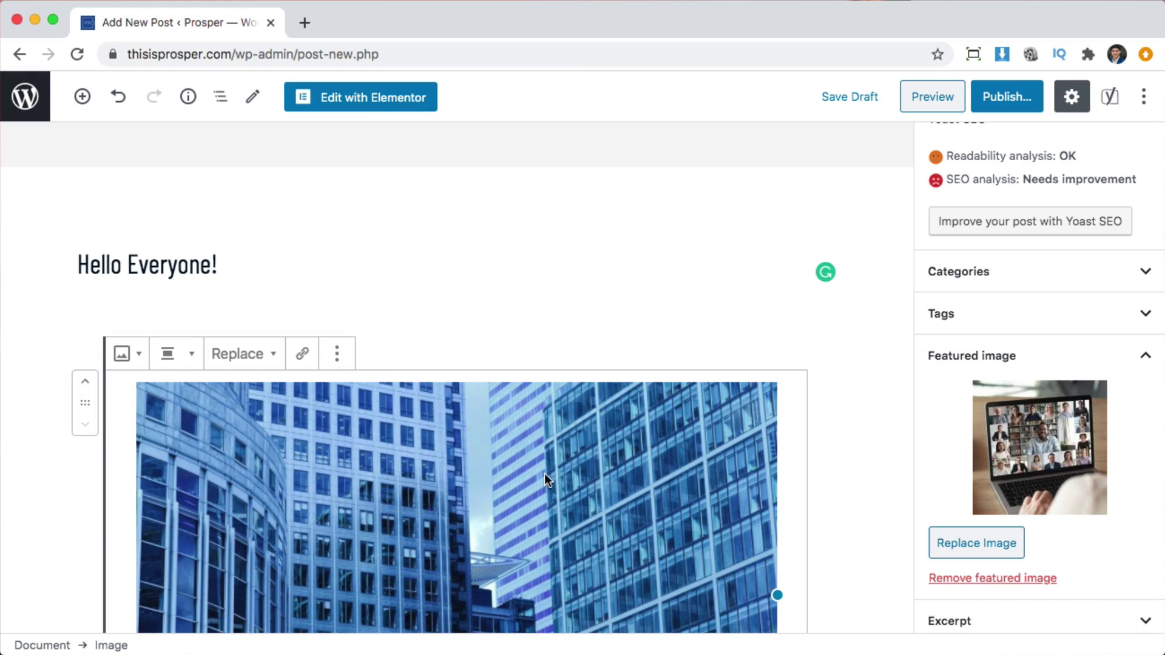
{"action": "scroll", "coordinate": [692, 494], "scroll_direction": "down", "scroll_amount": 3}
{"action": "scroll", "coordinate": [703, 494], "scroll_direction": "up", "scroll_amount": 3}
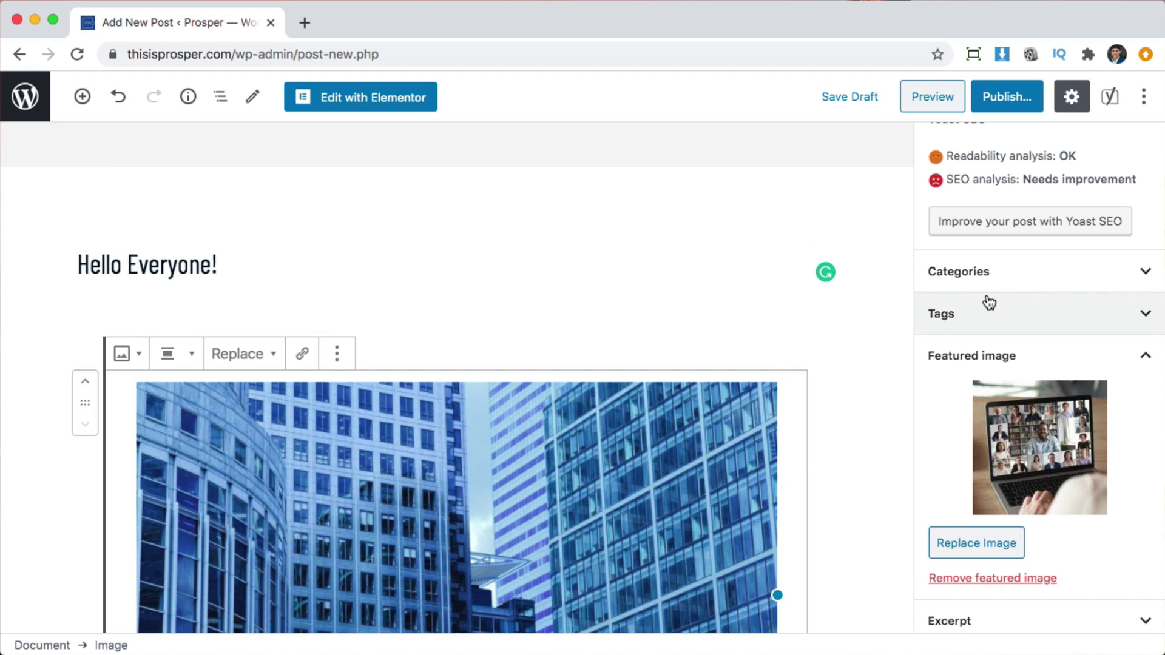
{"action": "left_click", "coordinate": [995, 92]}
Publish the 'Hello Everyone!' post and review it on the live site.
{"action": "left_click", "coordinate": [1037, 96]}
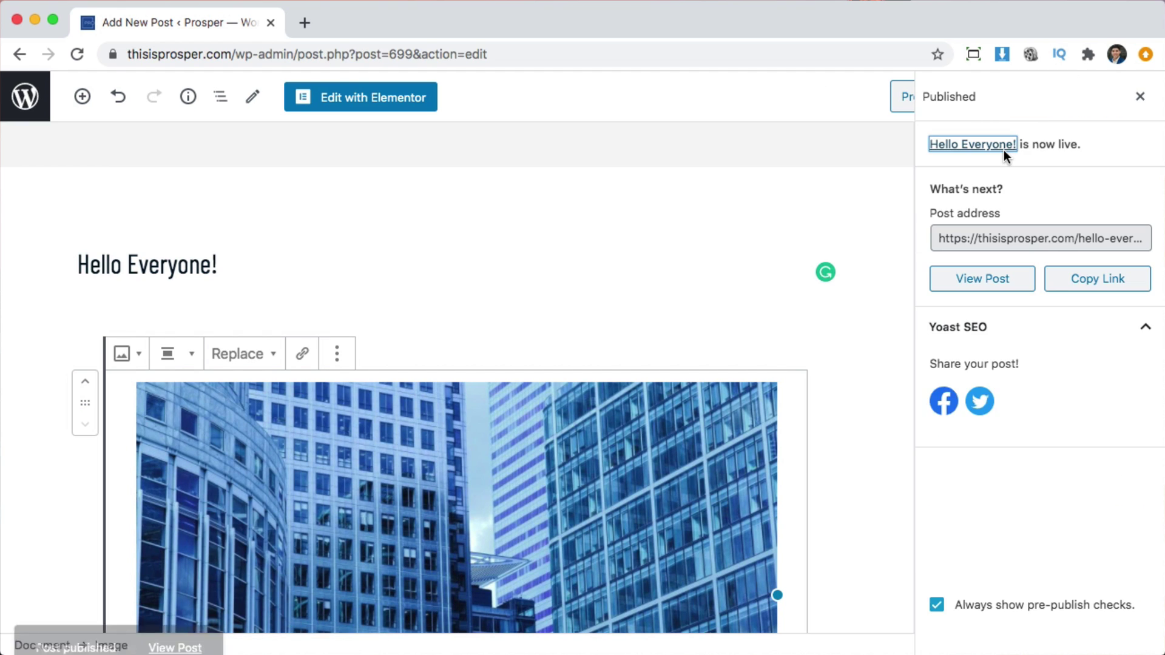
{"action": "left_click", "coordinate": [176, 618]}
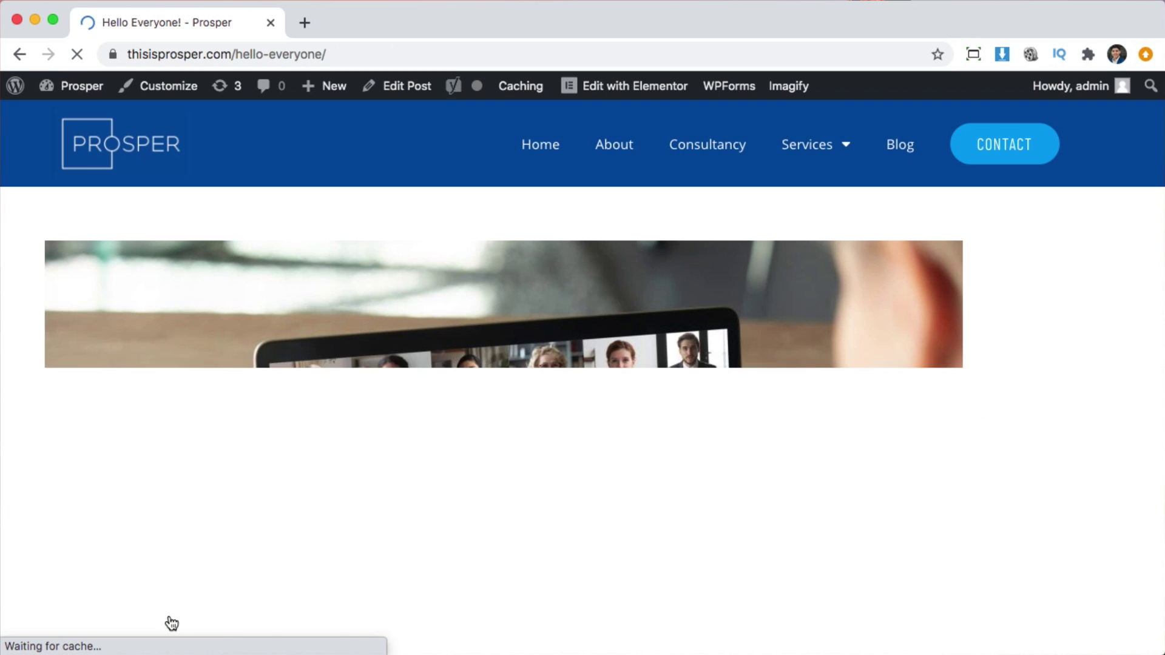
{"action": "scroll", "coordinate": [801, 442], "scroll_direction": "down", "scroll_amount": 10}
{"action": "scroll", "coordinate": [801, 442], "scroll_direction": "down", "scroll_amount": 5}
{"action": "scroll", "coordinate": [800, 445], "scroll_direction": "up", "scroll_amount": 8}
{"action": "scroll", "coordinate": [307, 285], "scroll_direction": "up", "scroll_amount": 10}
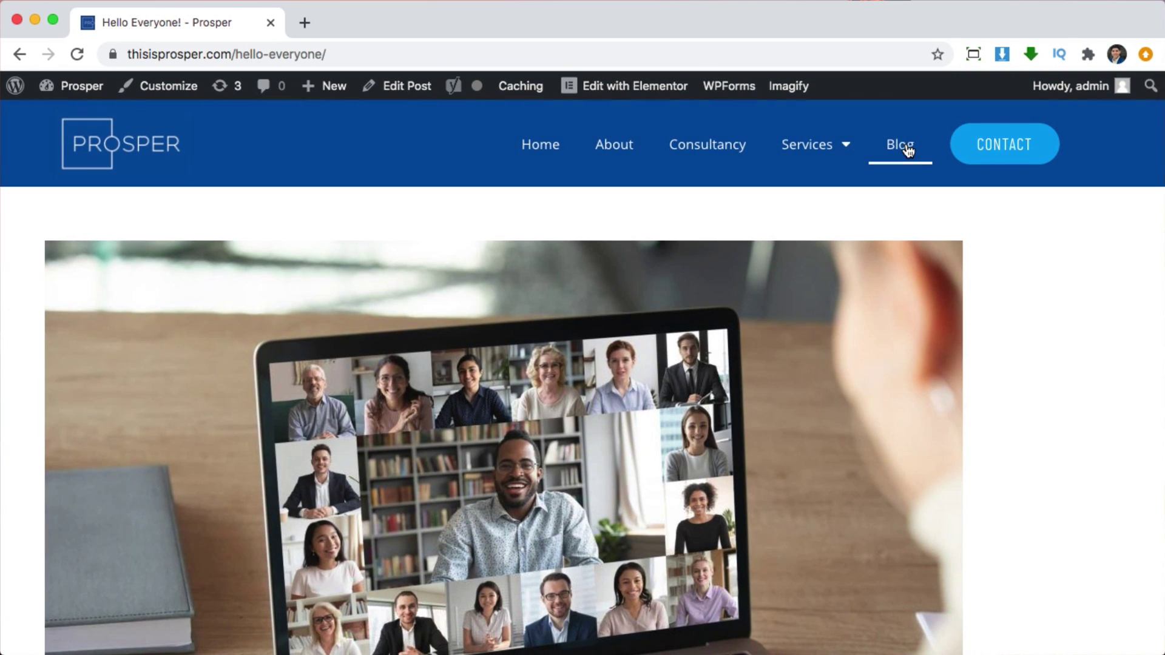
Check the post on the live Blog page, then return to the admin Dashboard.
{"action": "left_click", "coordinate": [908, 145]}
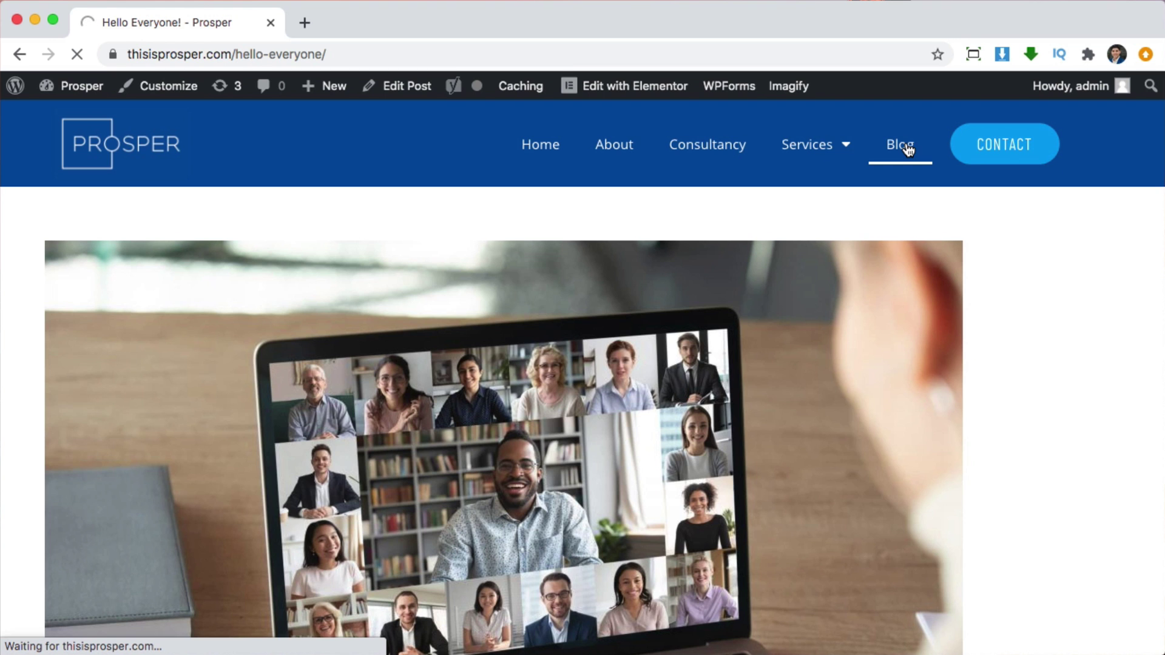
{"action": "scroll", "coordinate": [789, 322], "scroll_direction": "down", "scroll_amount": 8}
{"action": "scroll", "coordinate": [351, 431], "scroll_direction": "up", "scroll_amount": 7}
{"action": "scroll", "coordinate": [177, 357], "scroll_direction": "down", "scroll_amount": 5}
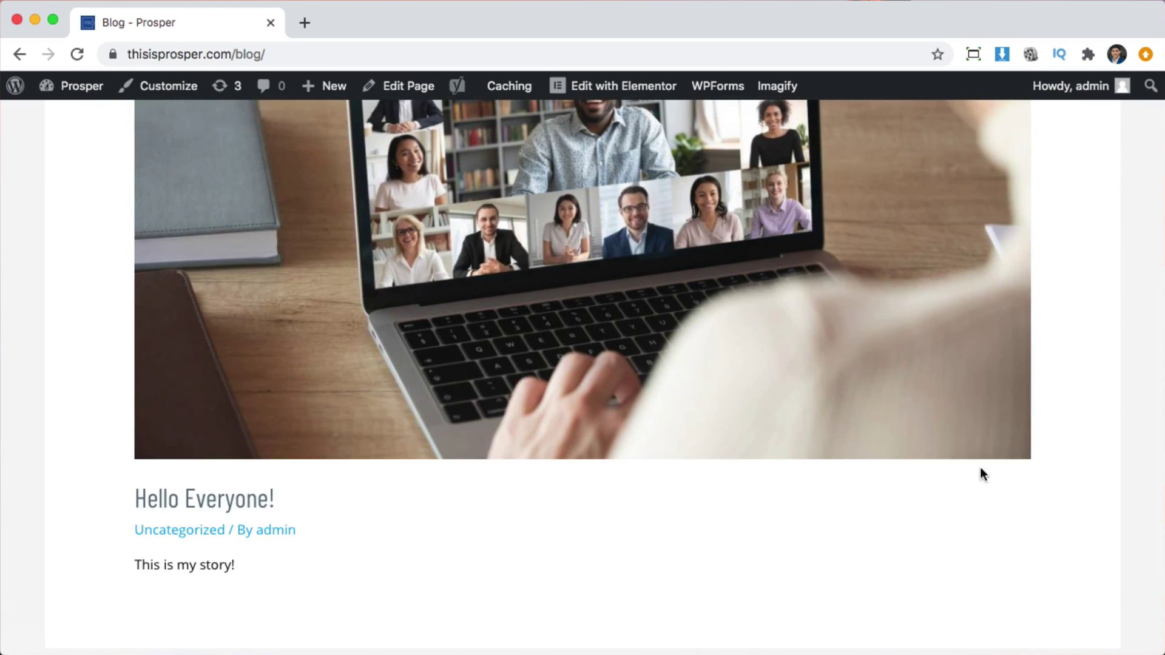
{"action": "scroll", "coordinate": [1007, 449], "scroll_direction": "up", "scroll_amount": 8}
{"action": "scroll", "coordinate": [850, 443], "scroll_direction": "down", "scroll_amount": 10}
{"action": "scroll", "coordinate": [628, 464], "scroll_direction": "up", "scroll_amount": 10}
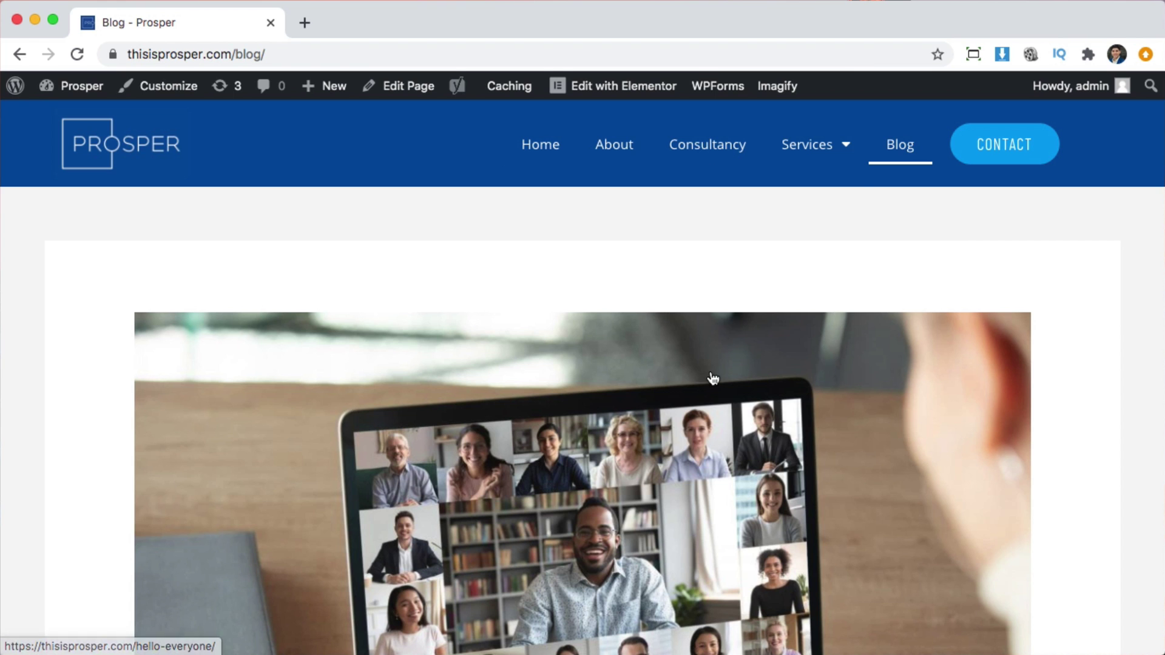
{"action": "scroll", "coordinate": [712, 380], "scroll_direction": "down", "scroll_amount": 6}
{"action": "scroll", "coordinate": [587, 418], "scroll_direction": "up", "scroll_amount": 6}
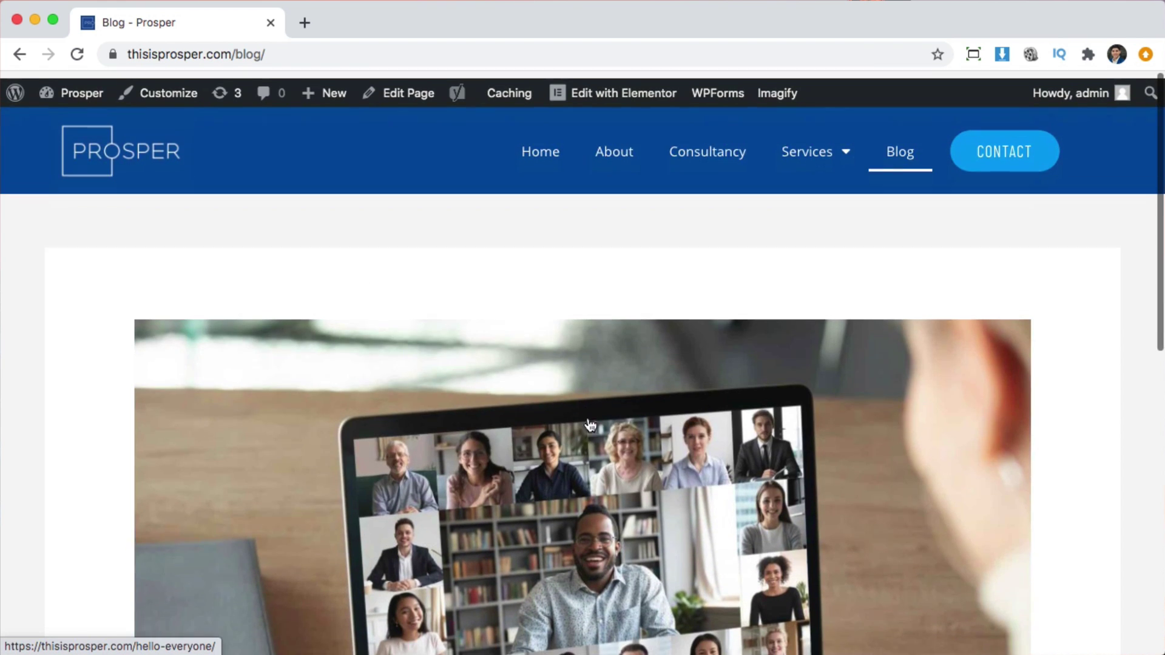
{"action": "left_click", "coordinate": [71, 87]}
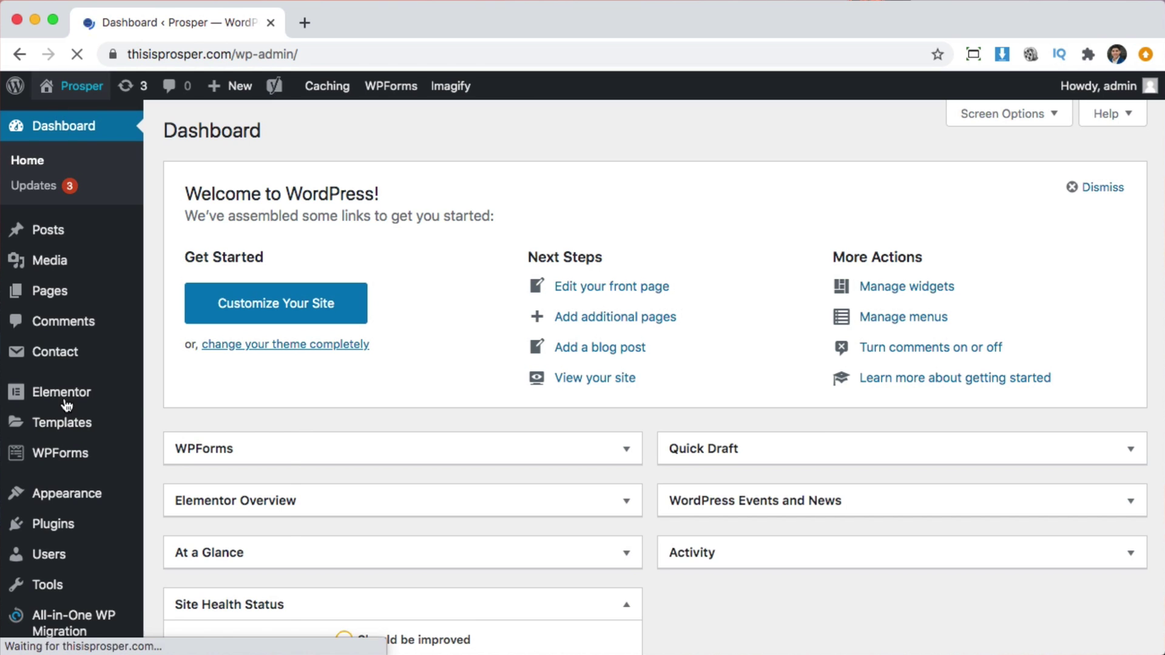
Open the Saved Templates list from the Templates entry in the admin sidebar.
{"action": "mouse_move", "coordinate": [72, 406]}
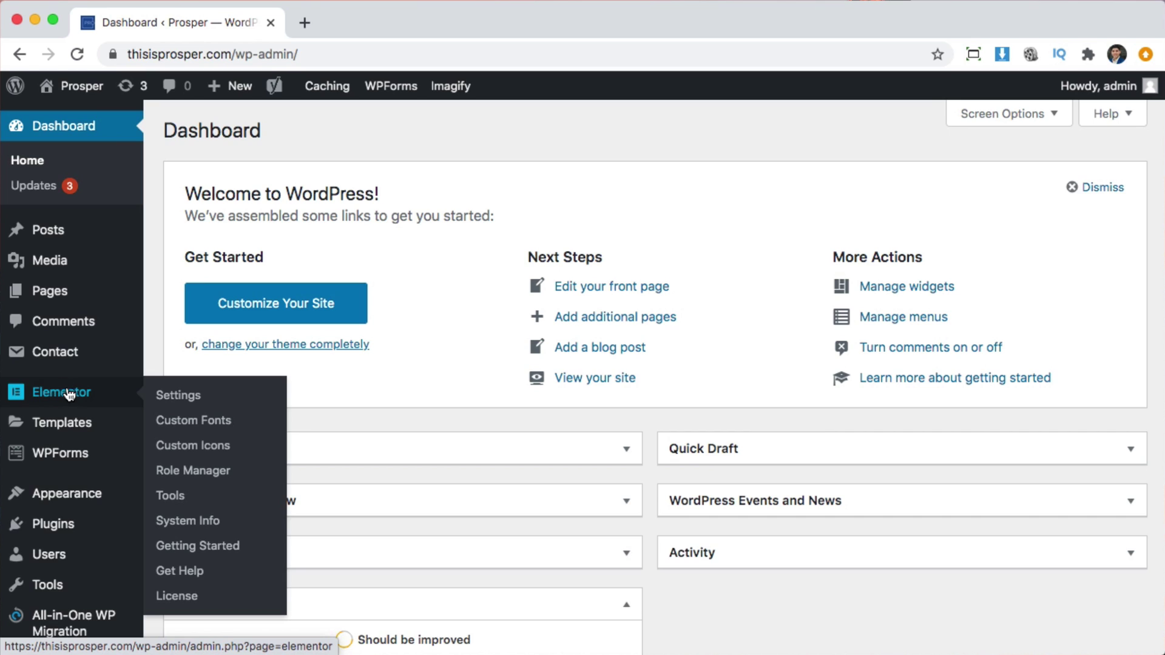
{"action": "mouse_move", "coordinate": [54, 430]}
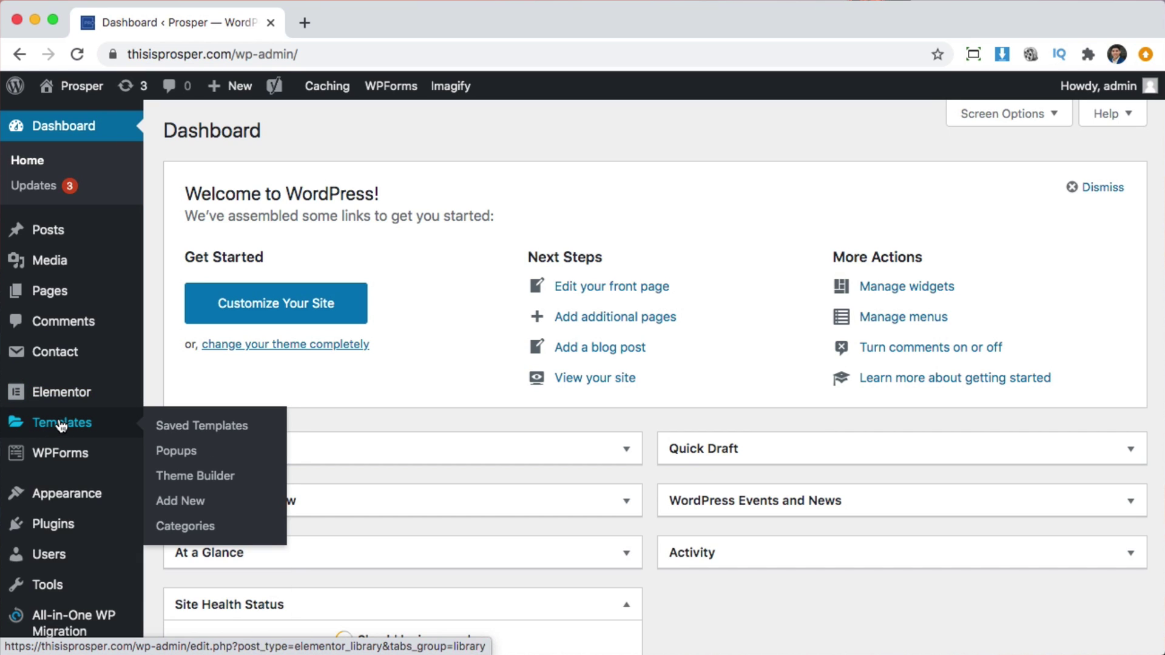
{"action": "left_click", "coordinate": [62, 426]}
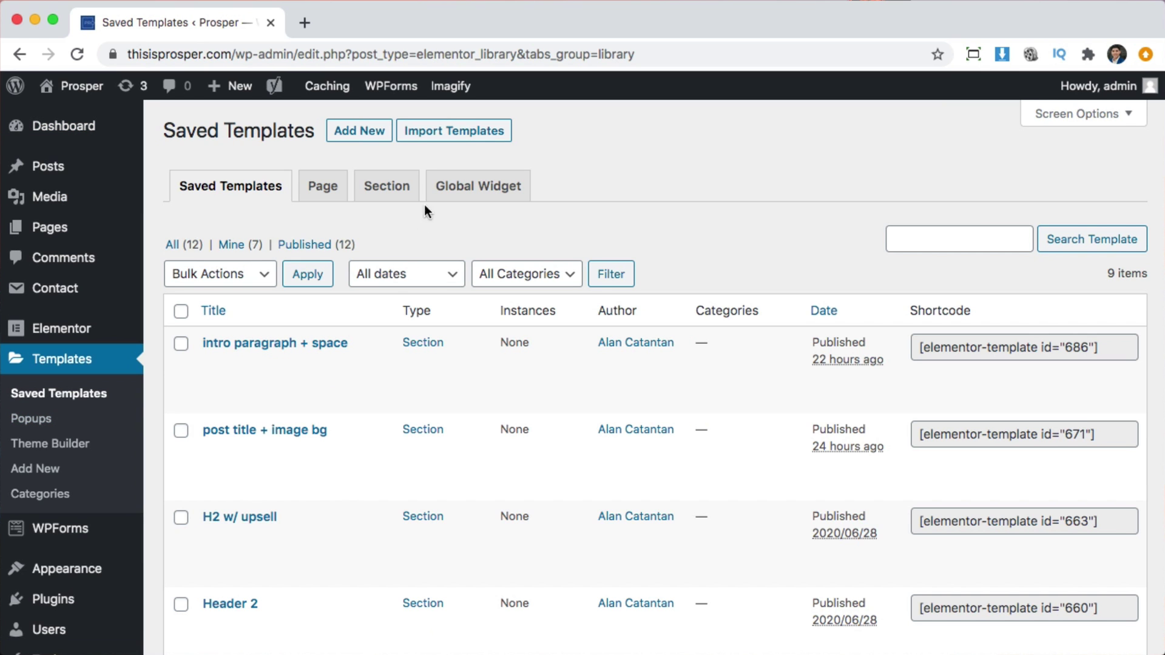
Add a new template of type Archive named 'Blog' and create it.
{"action": "left_click", "coordinate": [377, 134]}
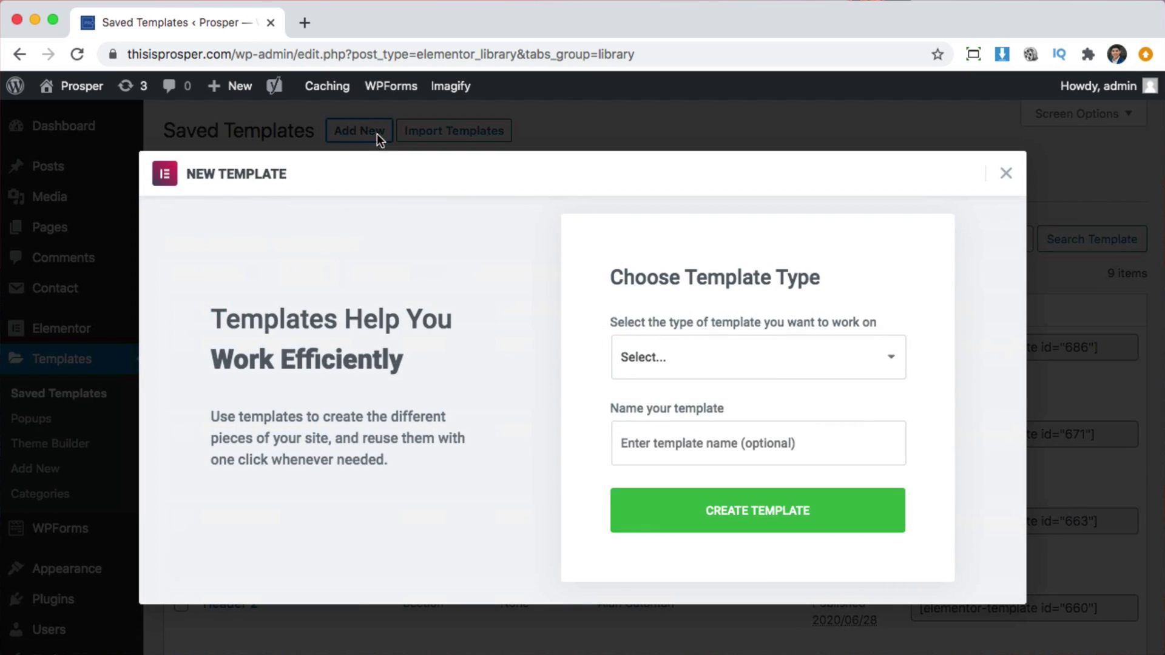
{"action": "left_click", "coordinate": [679, 345]}
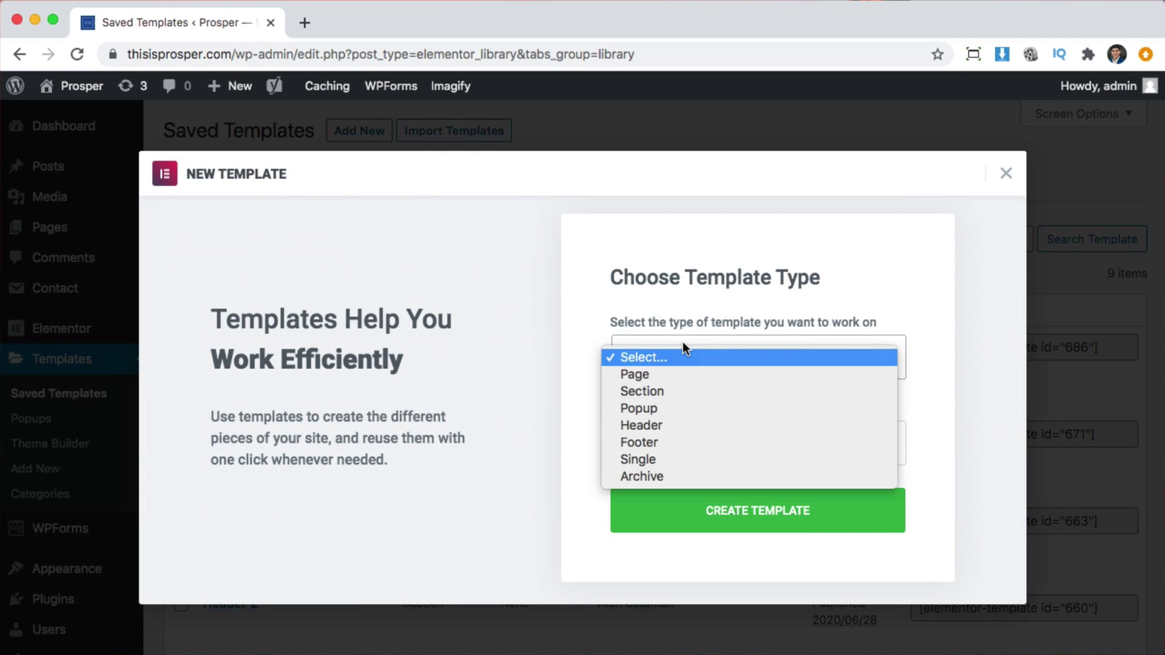
{"action": "left_click", "coordinate": [650, 476]}
{"action": "left_click", "coordinate": [672, 442]}
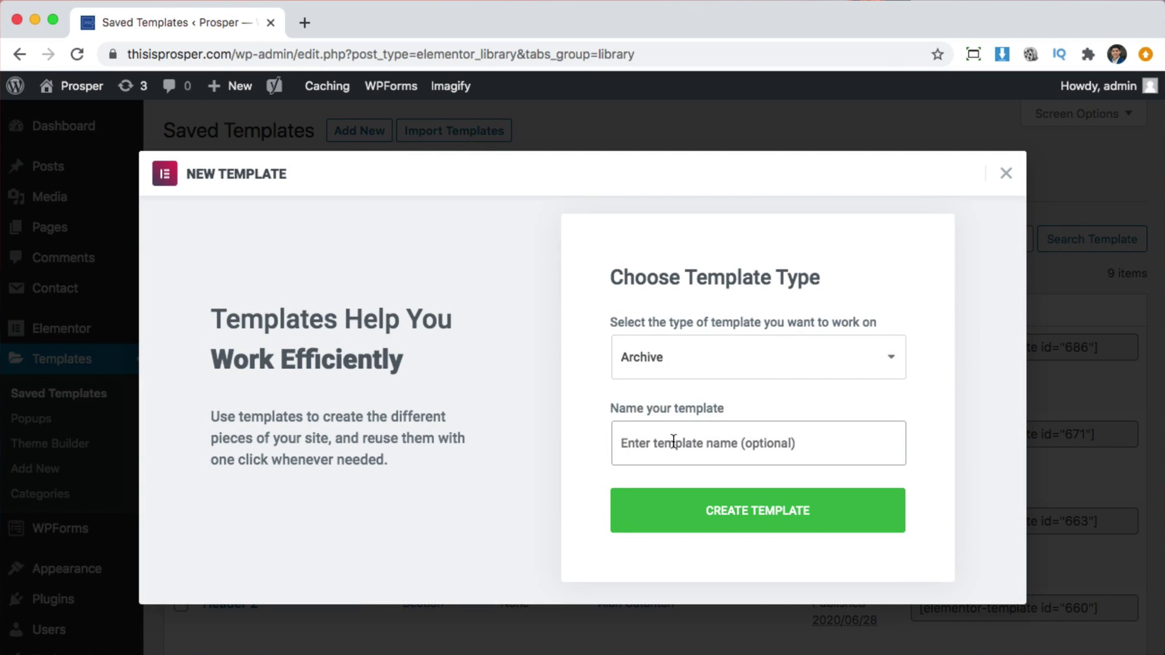
{"action": "type", "text": "Blog"}
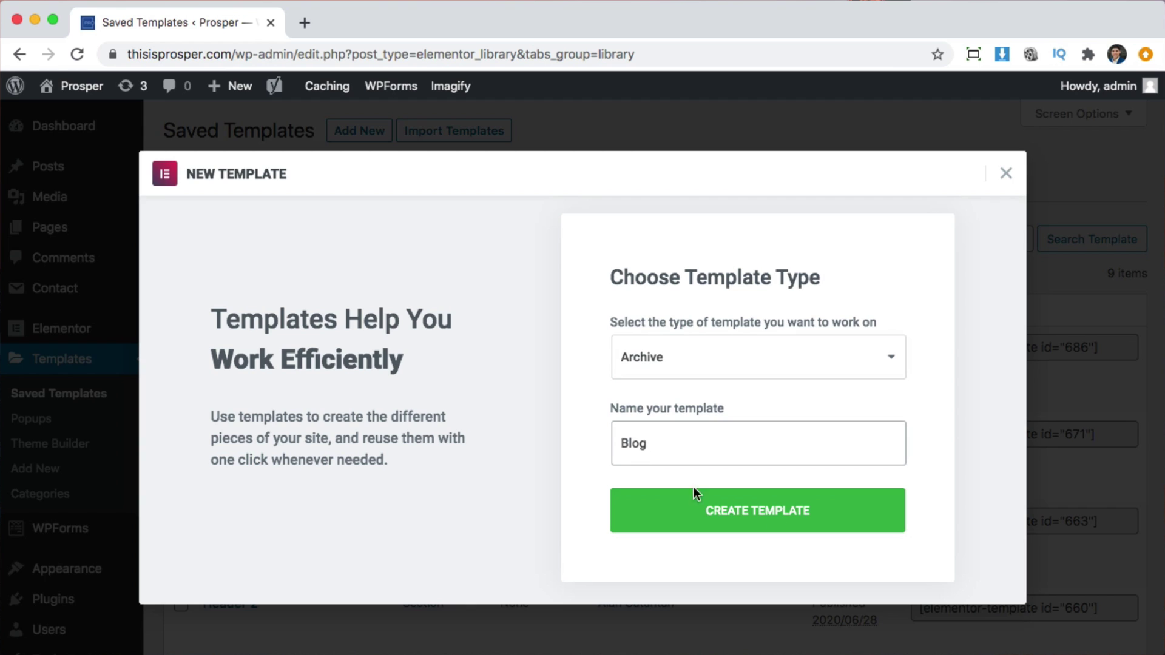
{"action": "left_click", "coordinate": [790, 516]}
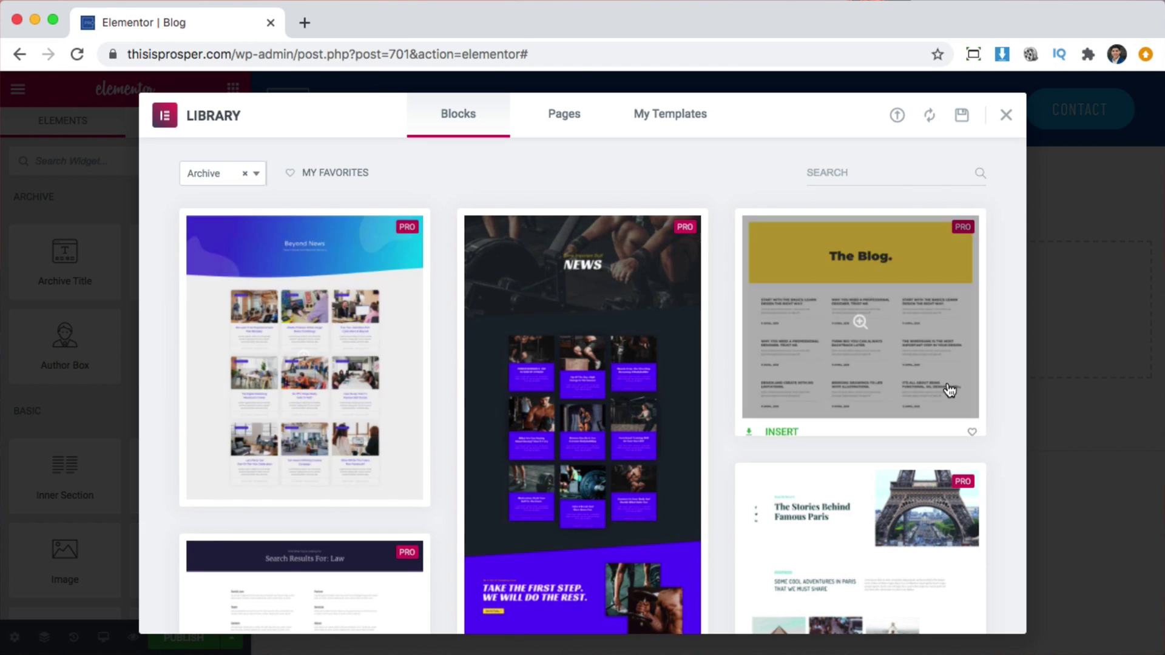
Browse the Archive blocks and insert the two-column Archives post-grid block.
{"action": "scroll", "coordinate": [445, 401], "scroll_direction": "down", "scroll_amount": 4}
{"action": "scroll", "coordinate": [445, 401], "scroll_direction": "down", "scroll_amount": 8}
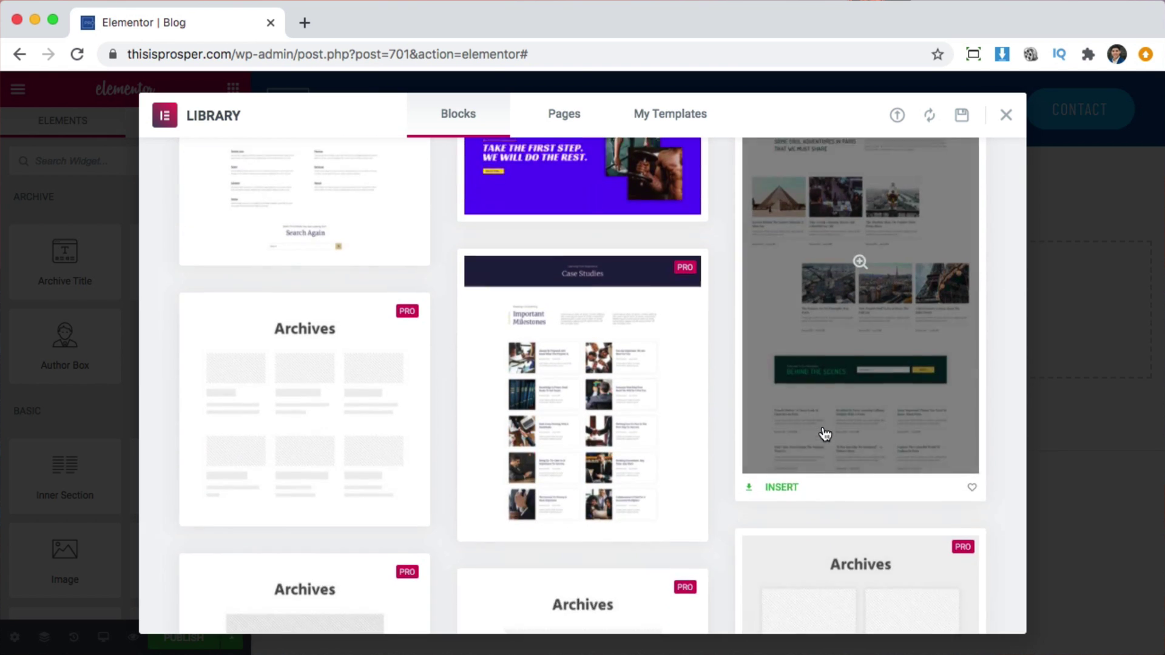
{"action": "scroll", "coordinate": [340, 426], "scroll_direction": "down", "scroll_amount": 3}
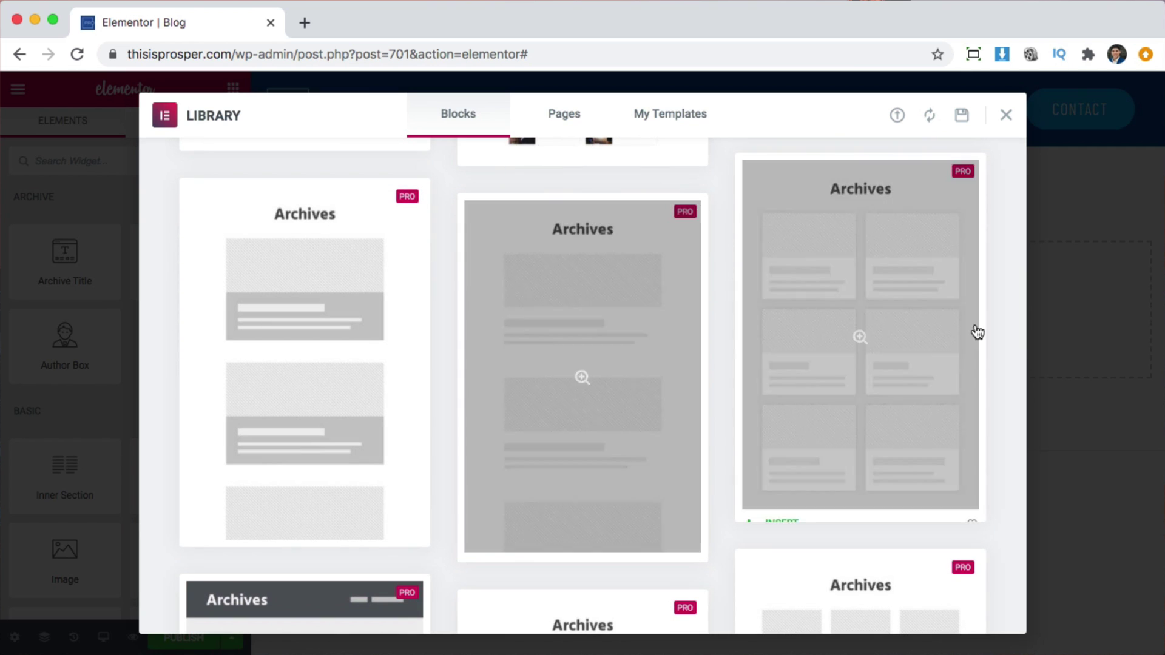
{"action": "scroll", "coordinate": [983, 391], "scroll_direction": "down", "scroll_amount": 5}
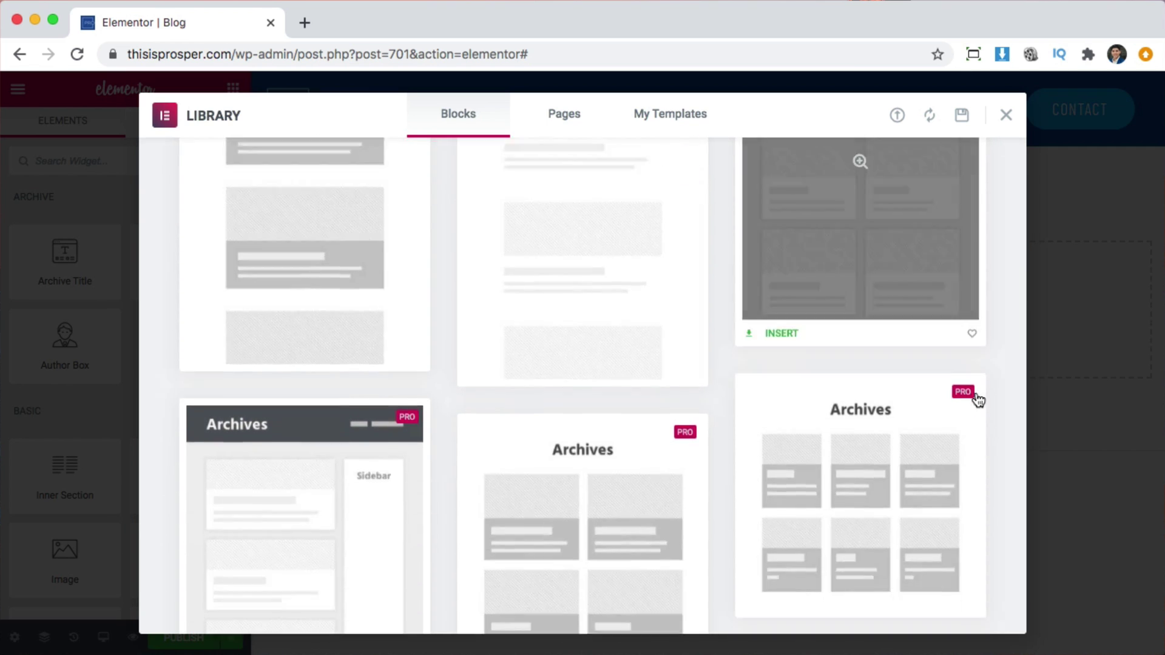
{"action": "scroll", "coordinate": [721, 455], "scroll_direction": "up", "scroll_amount": 10}
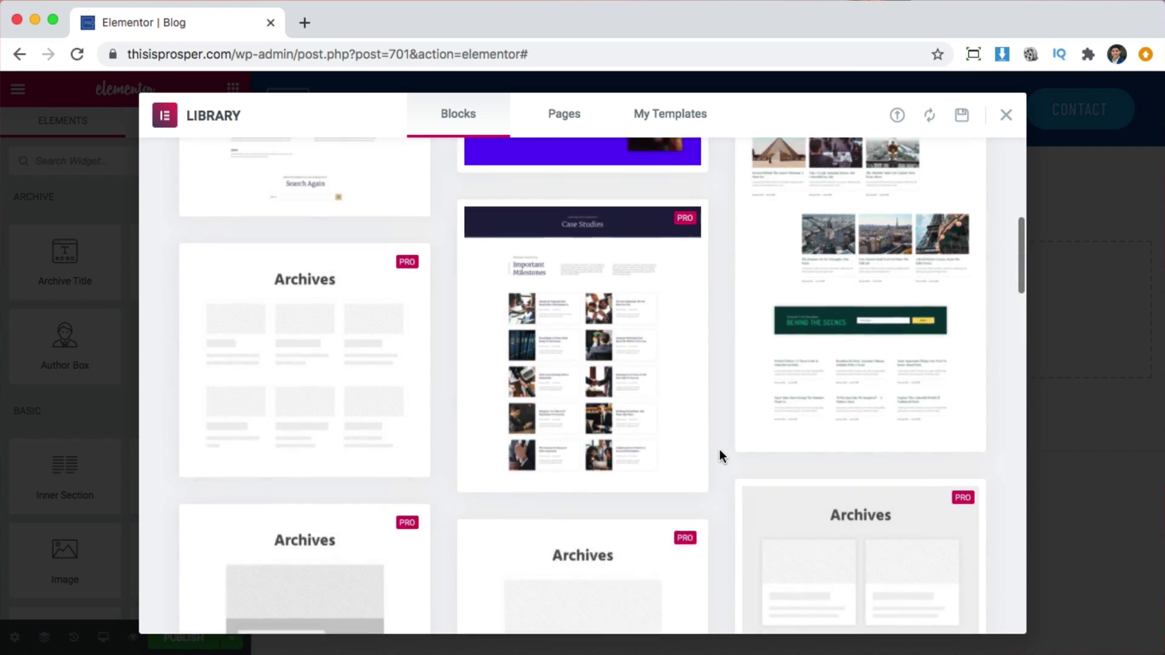
{"action": "scroll", "coordinate": [720, 456], "scroll_direction": "down", "scroll_amount": 5}
{"action": "scroll", "coordinate": [720, 455], "scroll_direction": "down", "scroll_amount": 2}
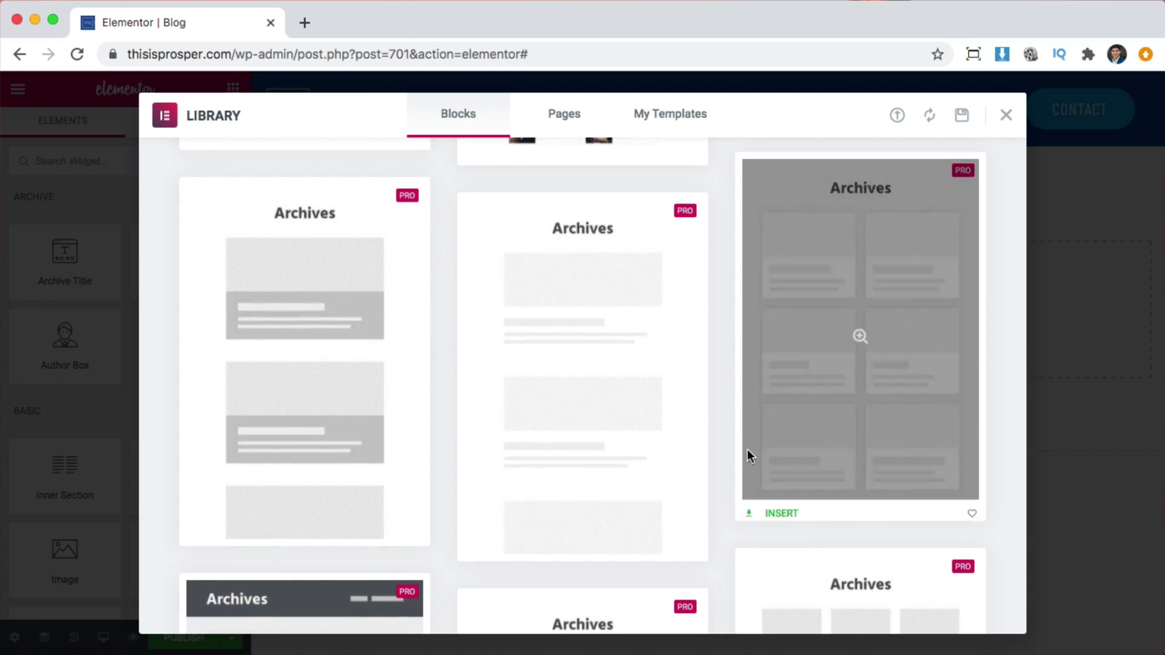
{"action": "scroll", "coordinate": [762, 455], "scroll_direction": "down", "scroll_amount": 1}
{"action": "scroll", "coordinate": [886, 358], "scroll_direction": "down", "scroll_amount": 5}
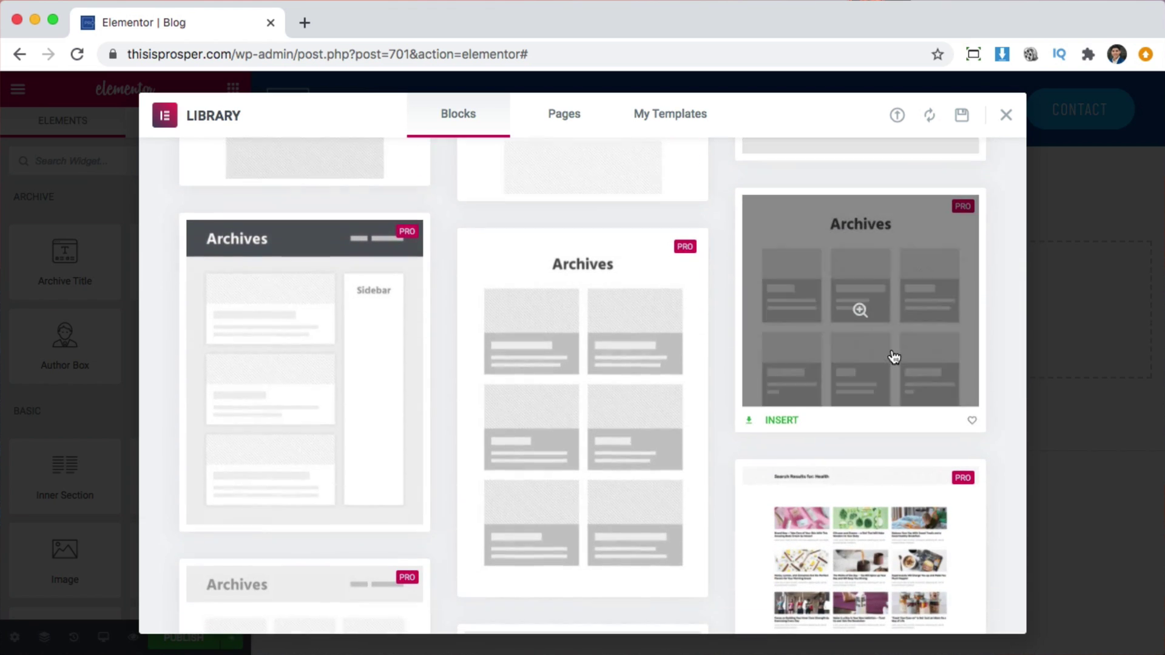
{"action": "scroll", "coordinate": [892, 355], "scroll_direction": "up", "scroll_amount": 5}
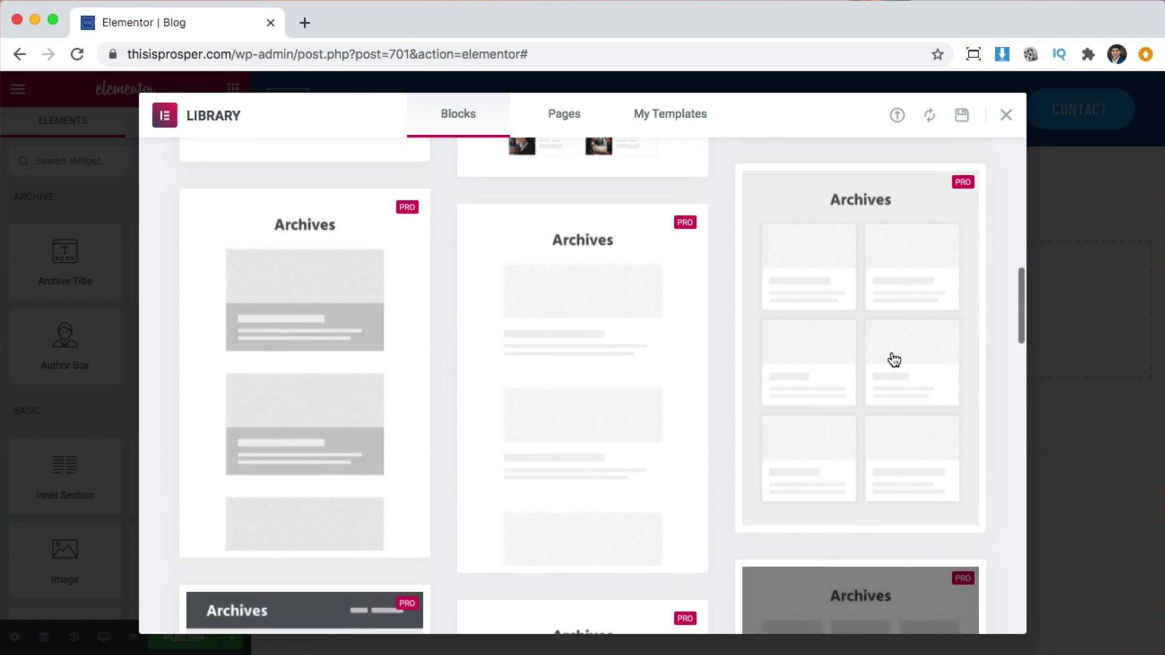
{"action": "scroll", "coordinate": [746, 267], "scroll_direction": "up", "scroll_amount": 1}
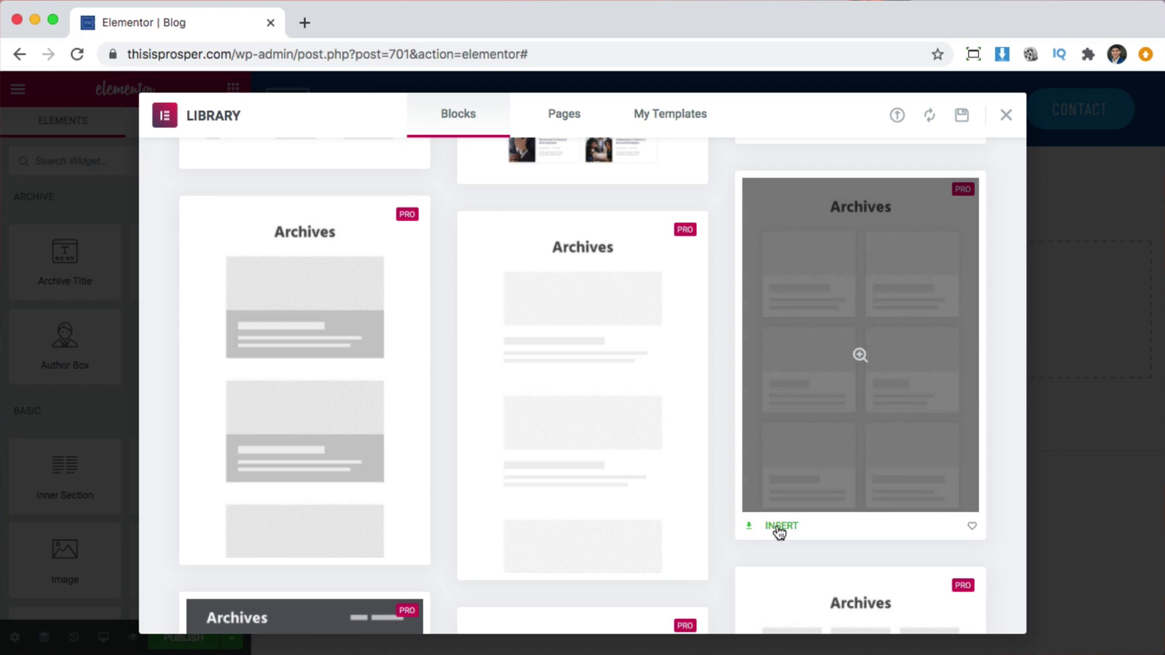
{"action": "left_click", "coordinate": [779, 527]}
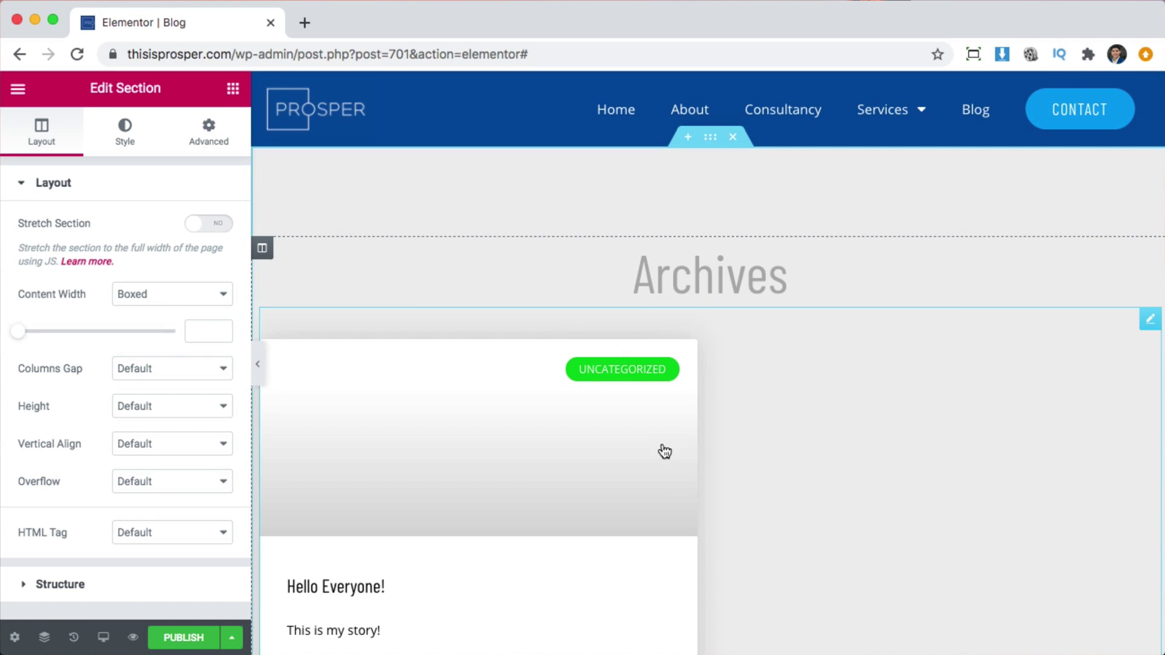
Preview the Archives block with the Hello Everyone! card at full width, then restore the panel.
{"action": "scroll", "coordinate": [792, 486], "scroll_direction": "down", "scroll_amount": 4}
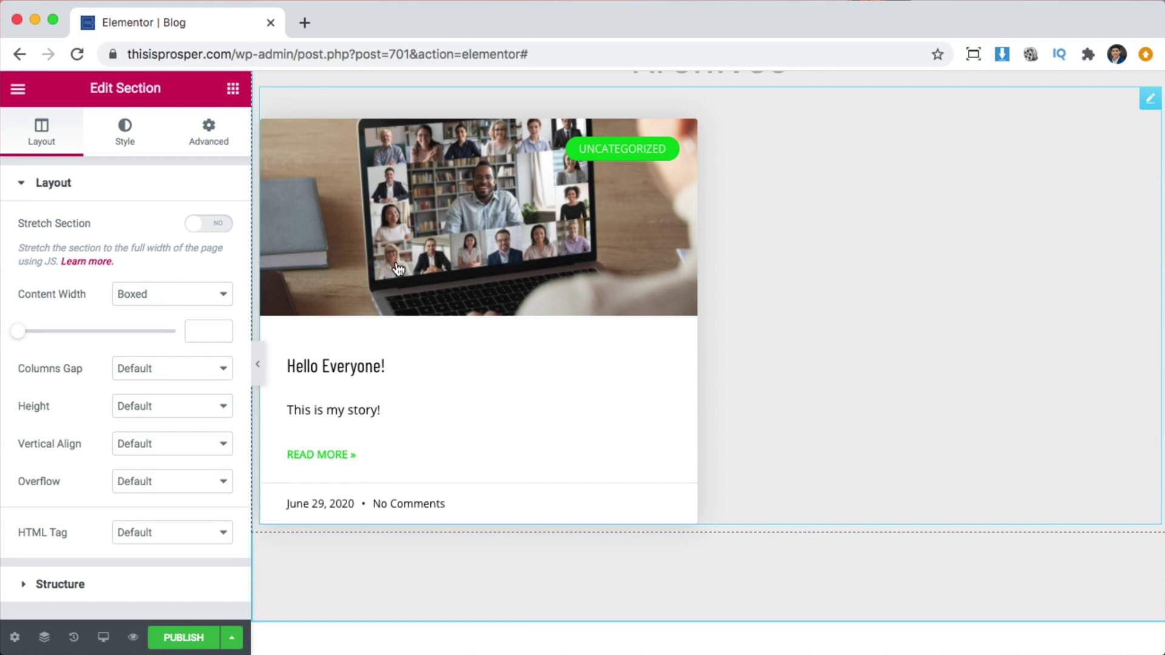
{"action": "scroll", "coordinate": [564, 380], "scroll_direction": "up", "scroll_amount": 1}
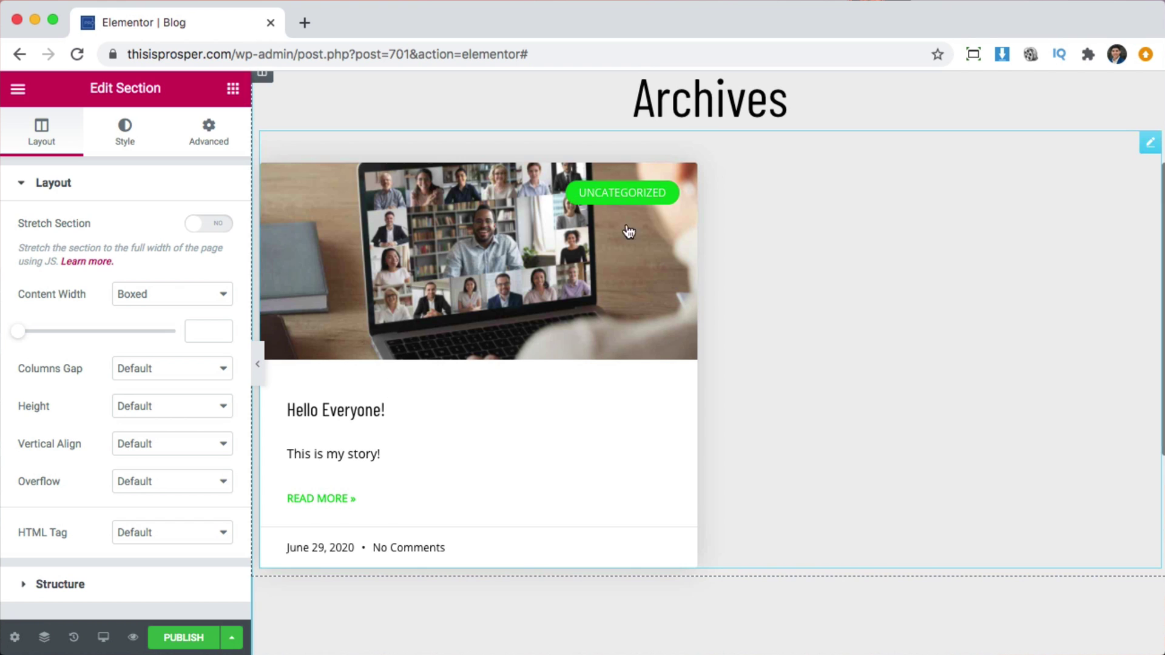
{"action": "left_click", "coordinate": [257, 380]}
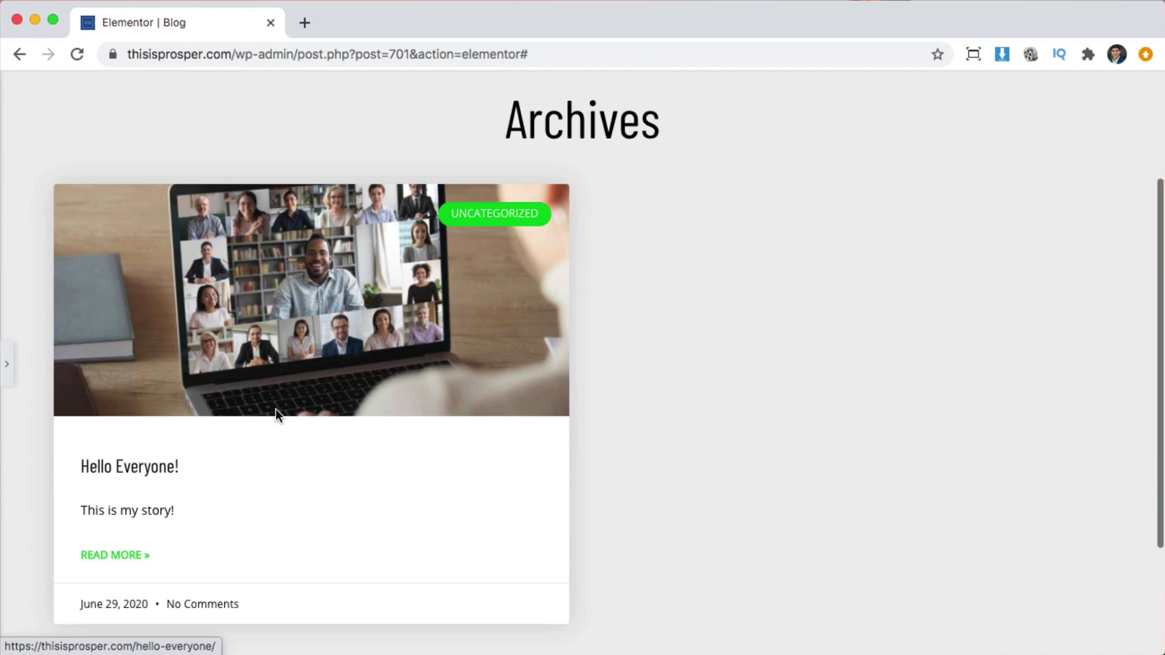
{"action": "left_click", "coordinate": [7, 364]}
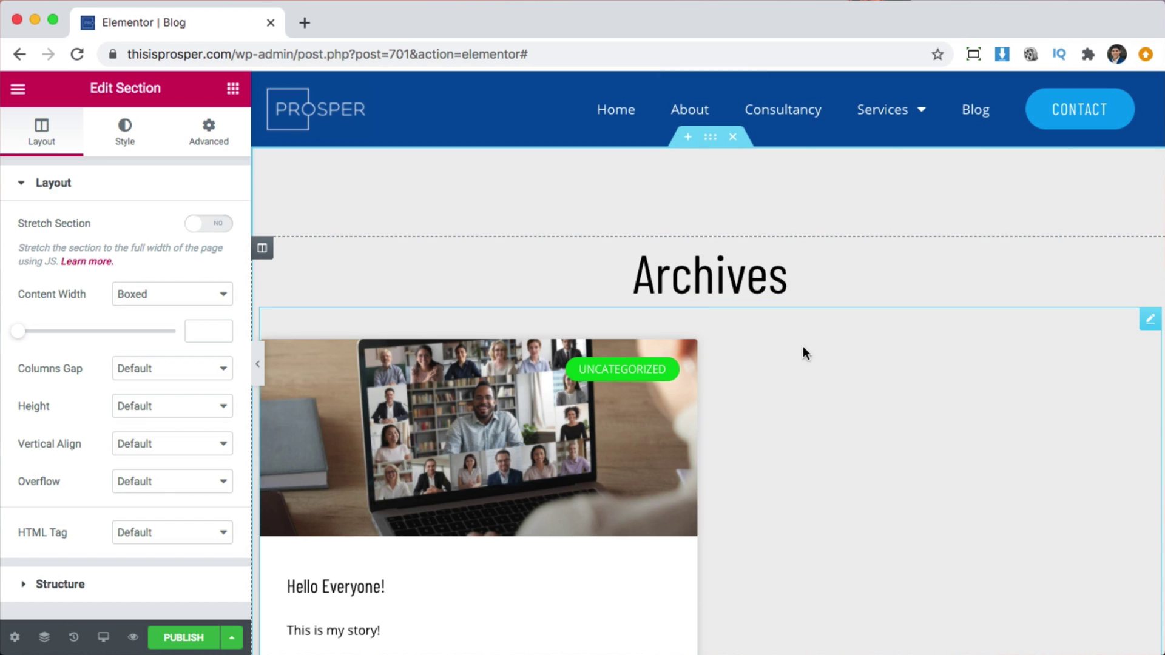
Add a new single-column section above the Archives block.
{"action": "left_click", "coordinate": [688, 137]}
{"action": "left_click", "coordinate": [686, 240]}
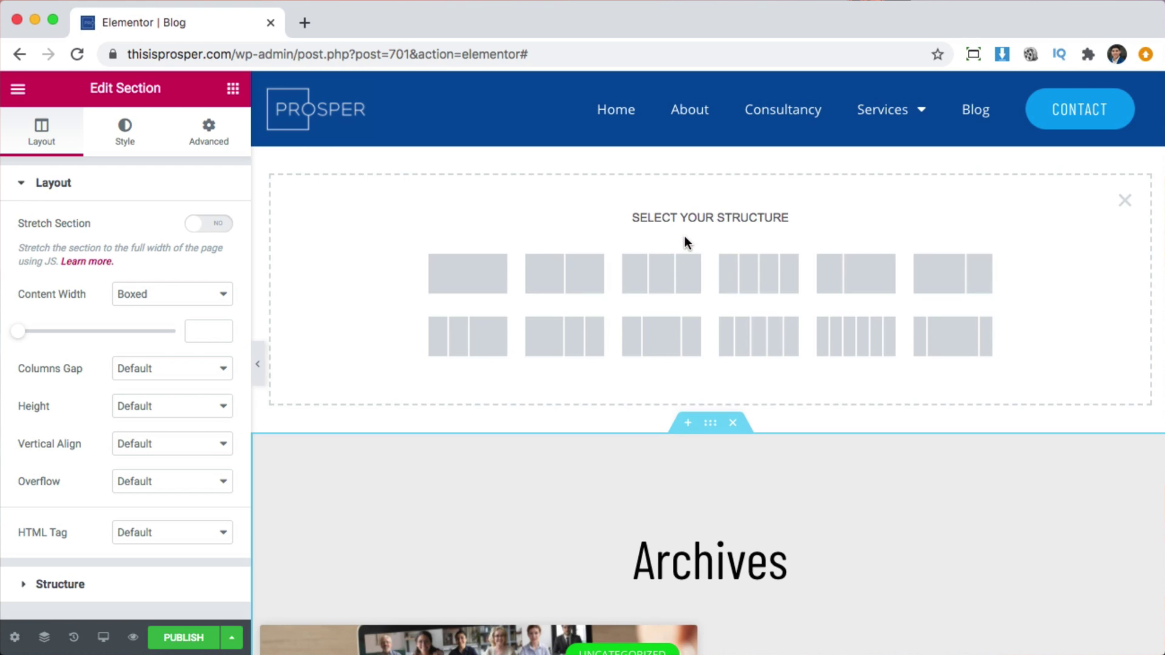
{"action": "left_click", "coordinate": [487, 288]}
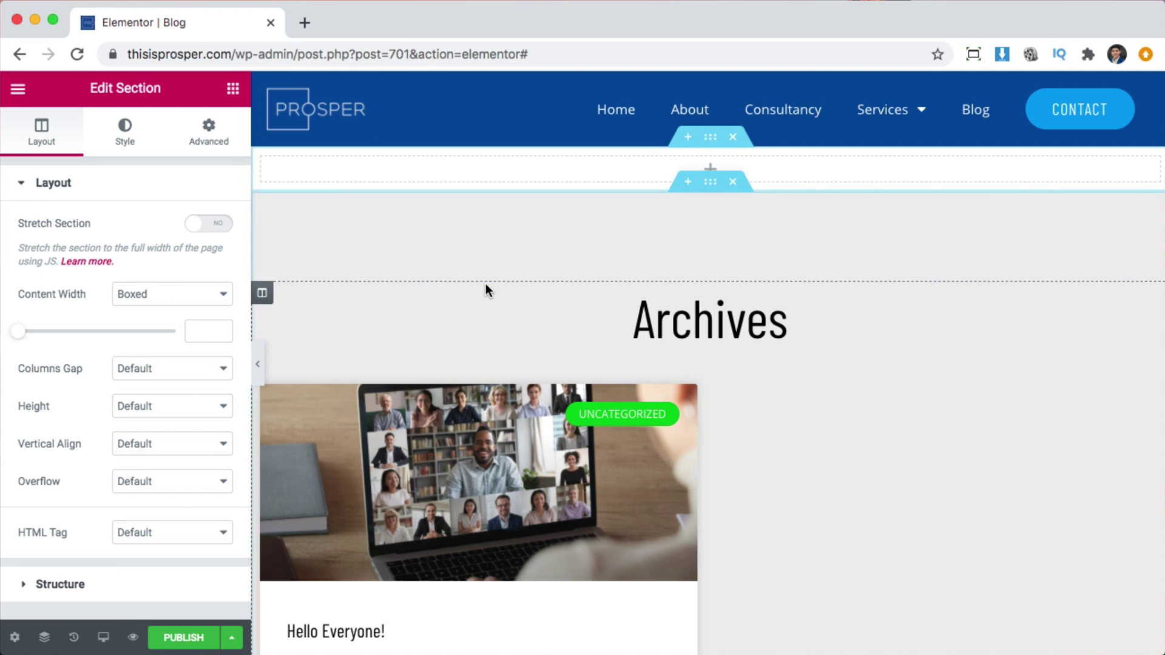
Set the meeting photo from the media library as the section's classic background image.
{"action": "left_click", "coordinate": [125, 137]}
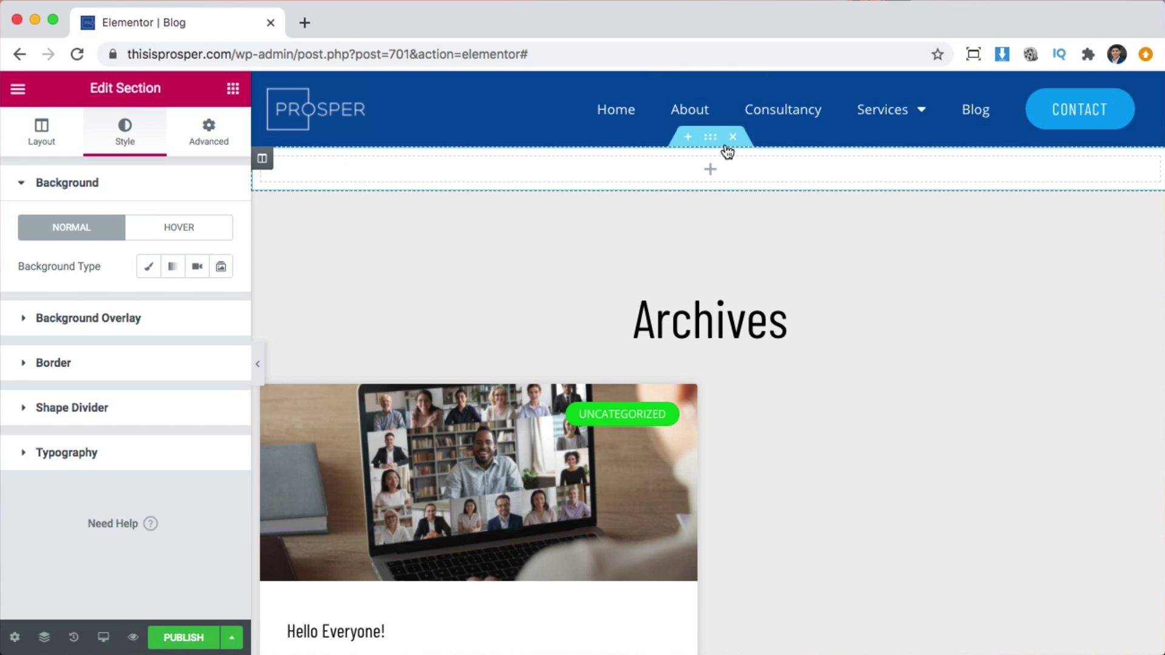
{"action": "left_click", "coordinate": [149, 273]}
{"action": "mouse_move", "coordinate": [118, 449]}
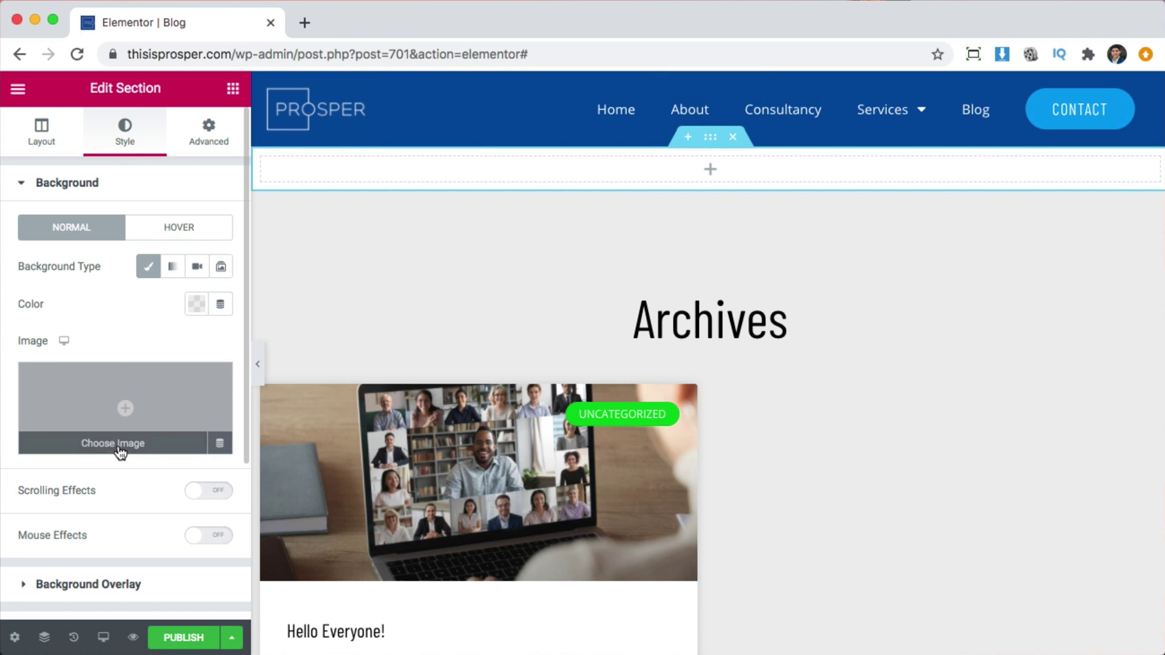
{"action": "left_click", "coordinate": [120, 412]}
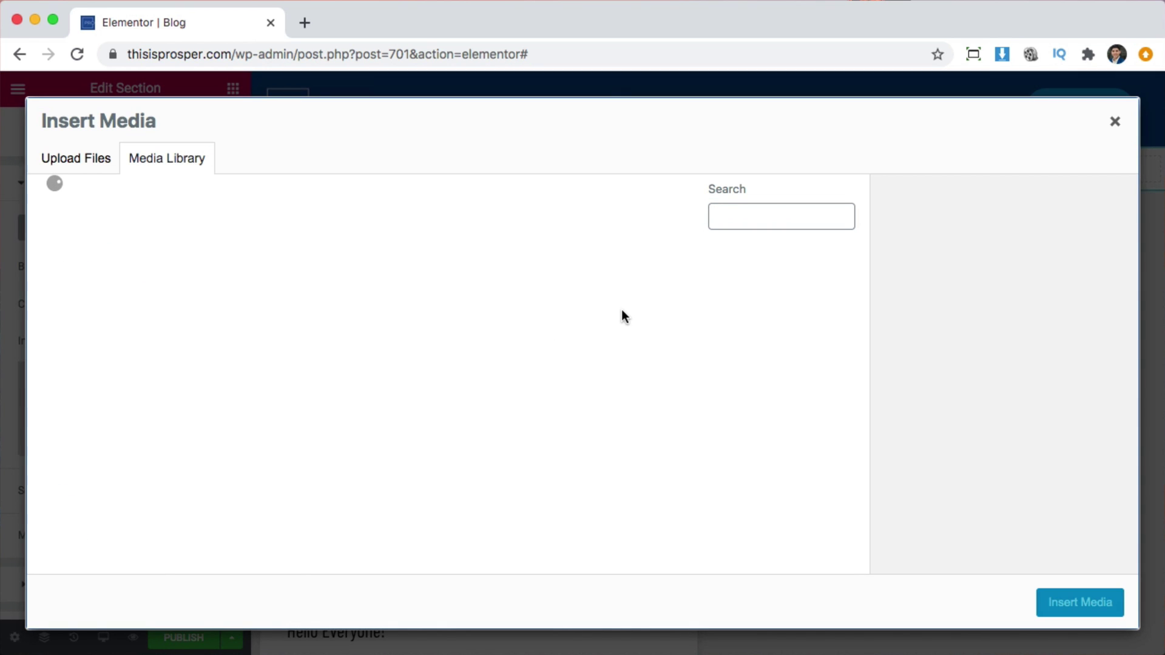
{"action": "scroll", "coordinate": [676, 412], "scroll_direction": "down", "scroll_amount": 5}
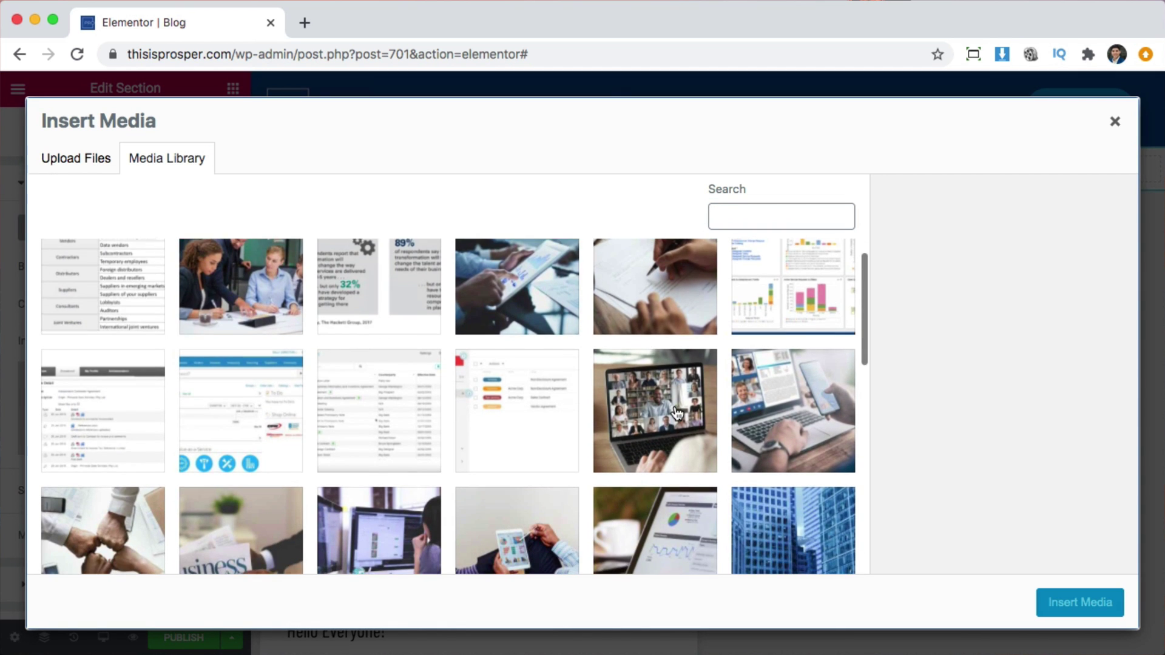
{"action": "scroll", "coordinate": [677, 414], "scroll_direction": "down", "scroll_amount": 6}
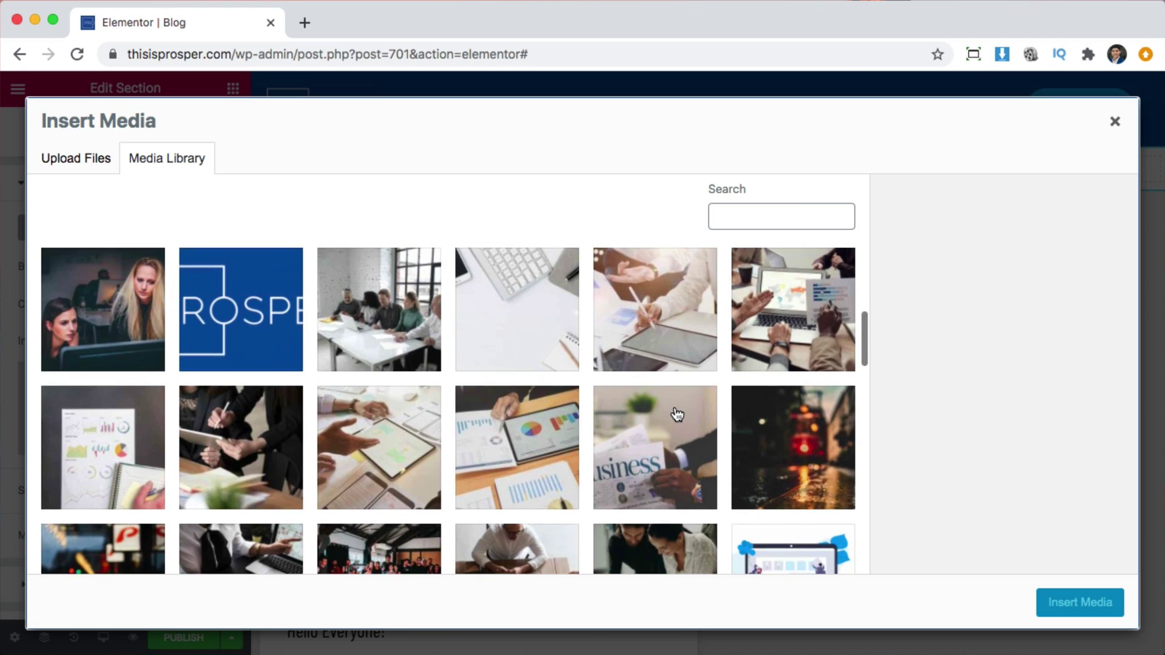
{"action": "scroll", "coordinate": [677, 415], "scroll_direction": "down", "scroll_amount": 3}
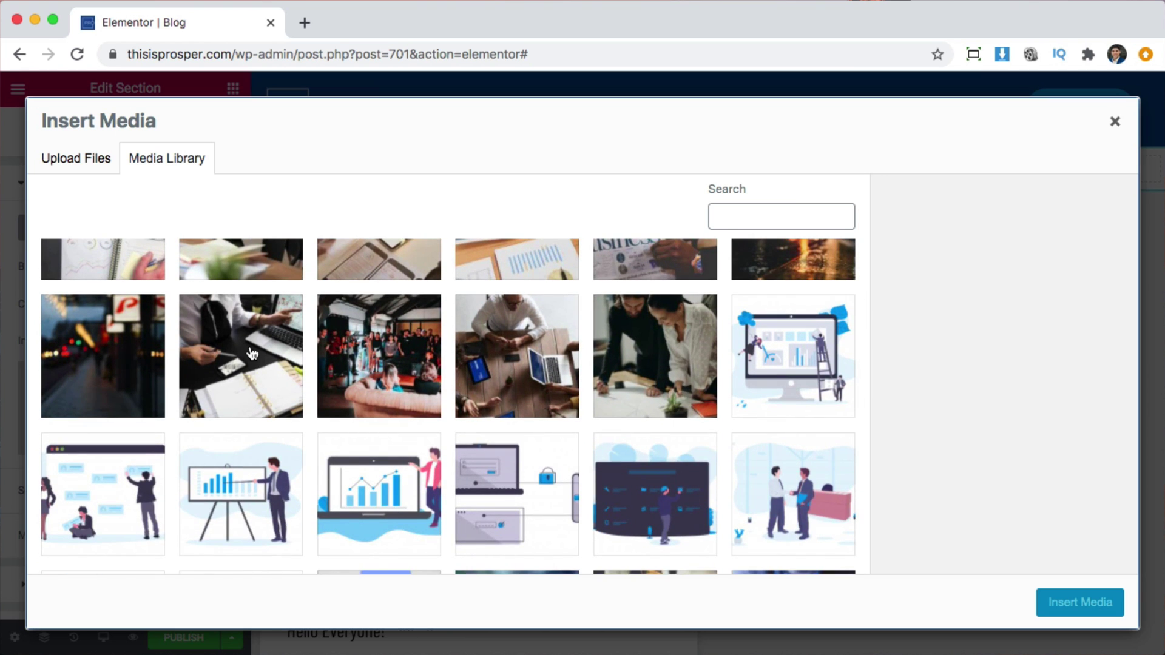
{"action": "left_click", "coordinate": [519, 357]}
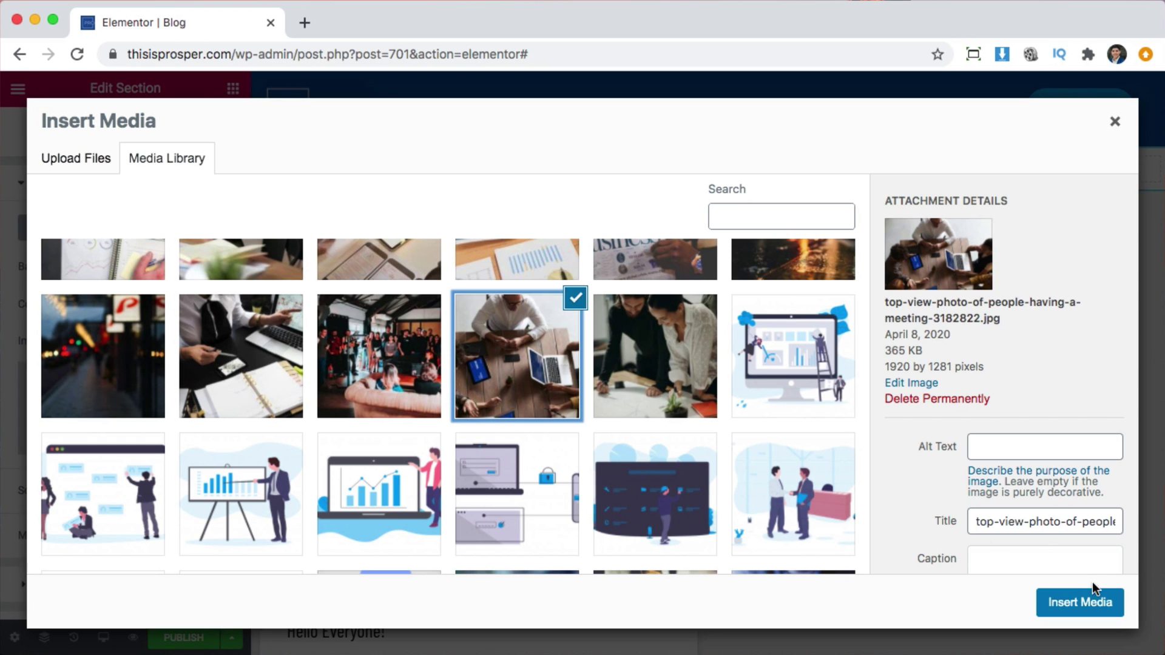
{"action": "left_click", "coordinate": [1087, 602]}
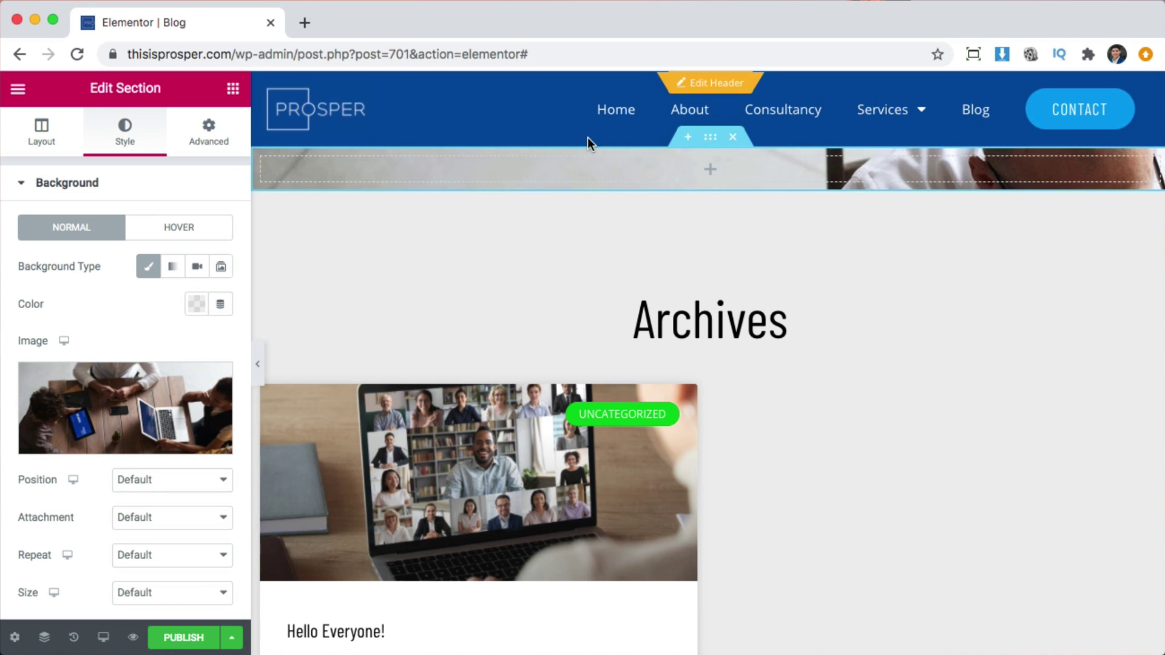
Set the background position to Center Center and size to Cover.
{"action": "scroll", "coordinate": [38, 461], "scroll_direction": "down", "scroll_amount": 3}
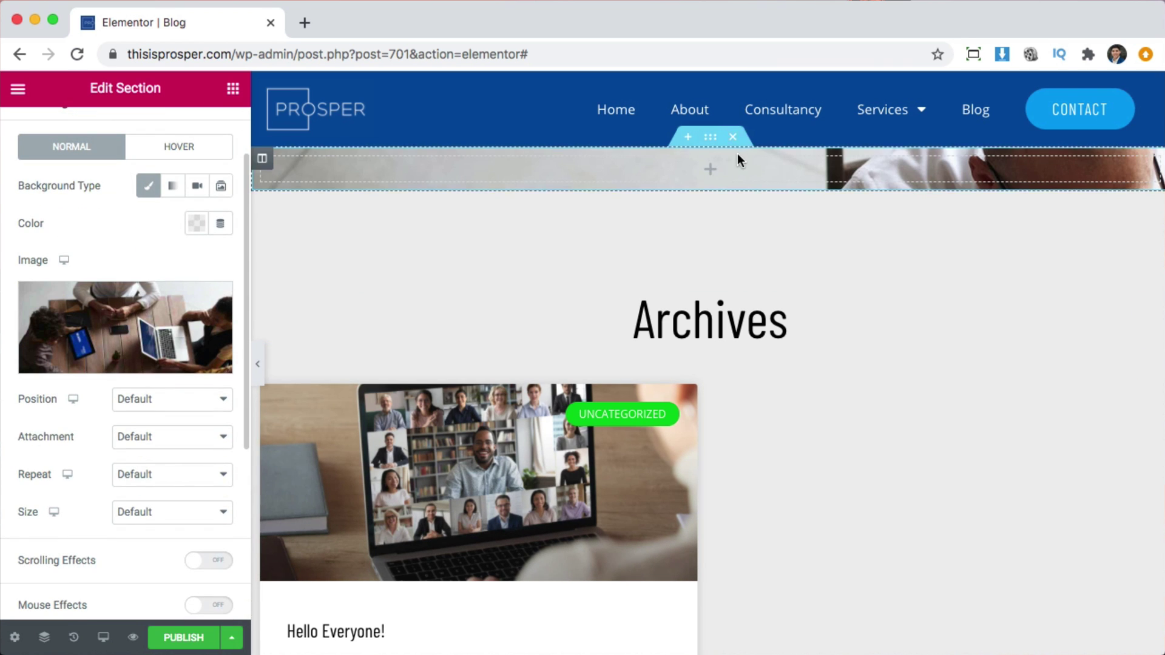
{"action": "left_click", "coordinate": [123, 399]}
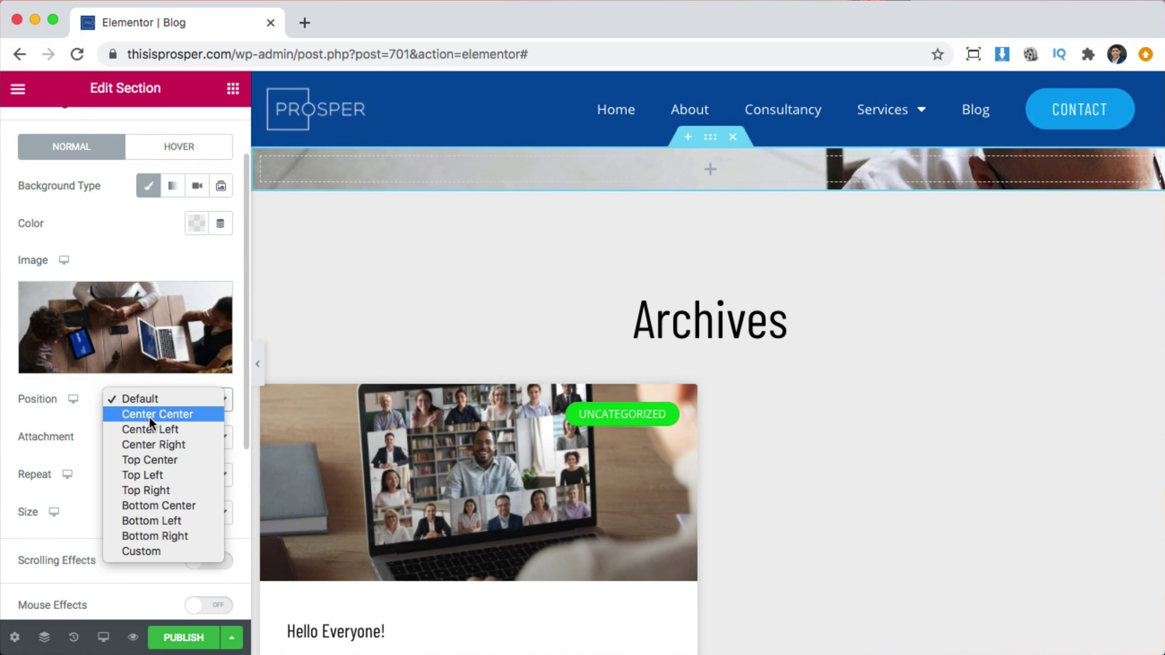
{"action": "left_click", "coordinate": [149, 417]}
{"action": "left_click", "coordinate": [168, 526]}
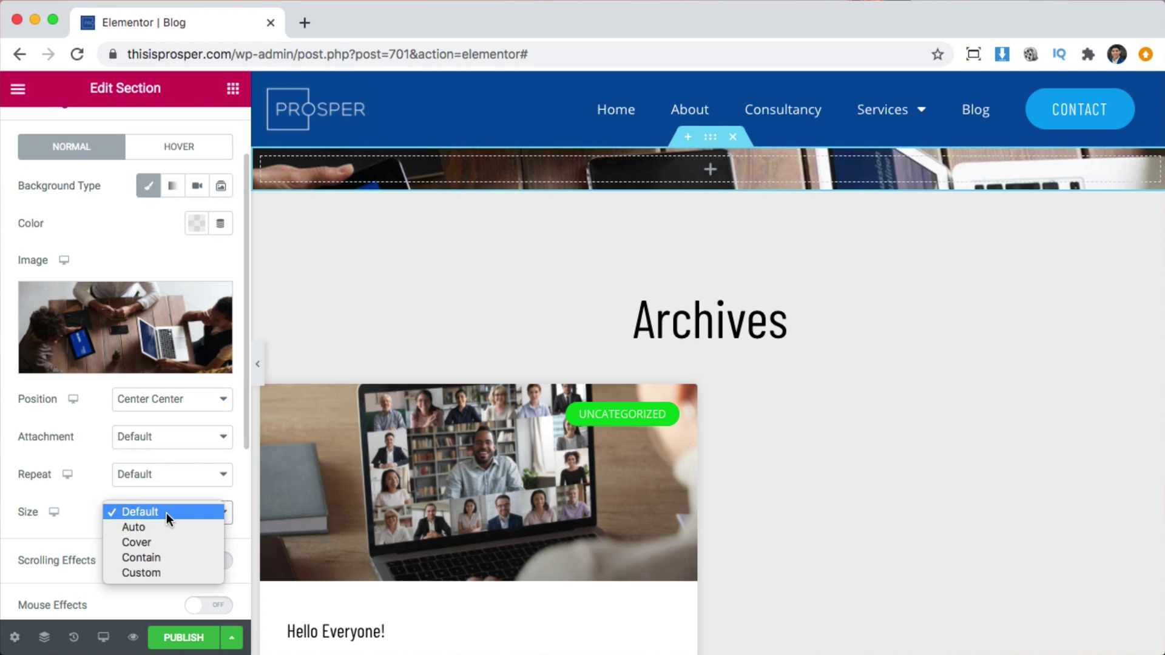
{"action": "left_click", "coordinate": [157, 539]}
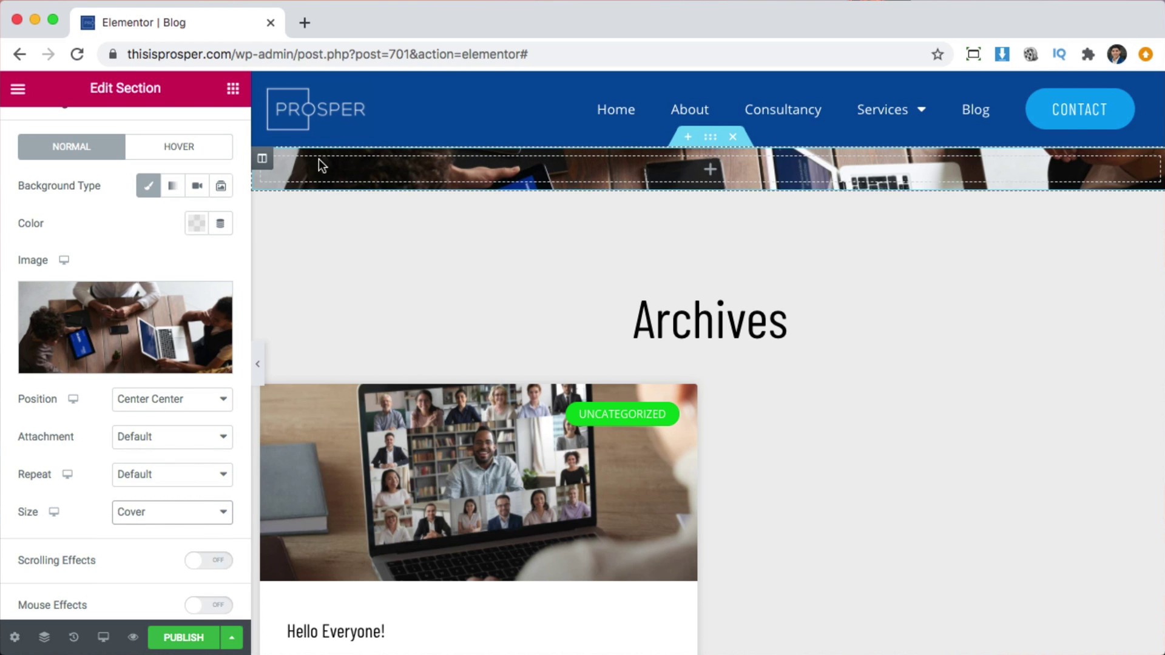
Add a 150 px Spacer to the banner section and duplicate it.
{"action": "left_click", "coordinate": [233, 91]}
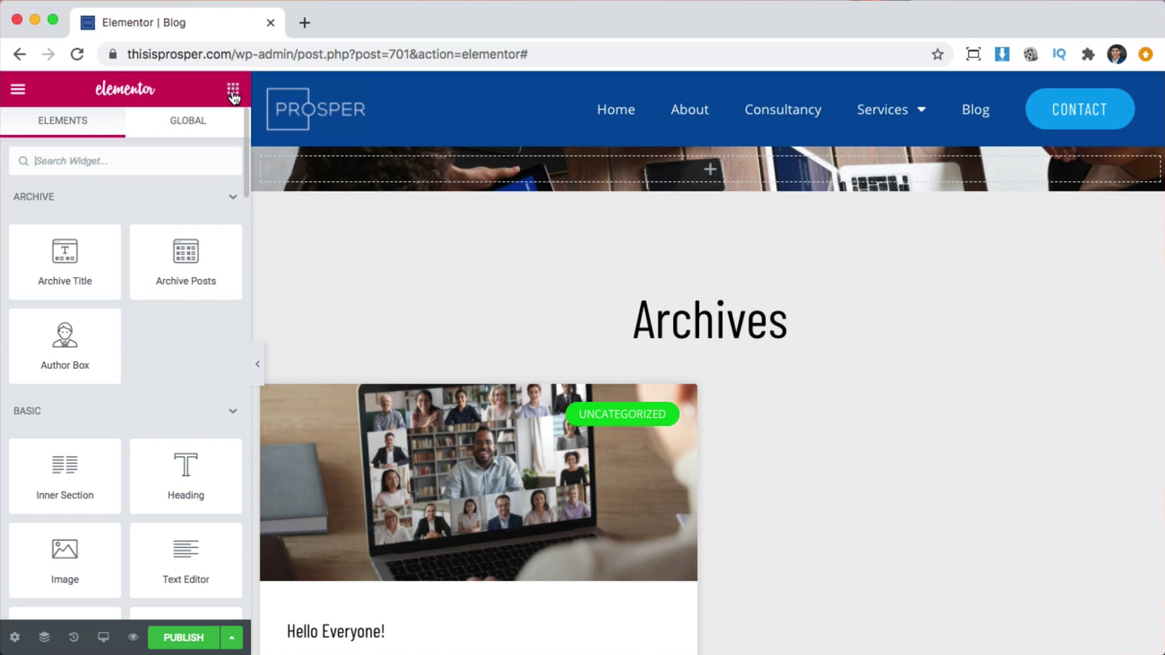
{"action": "scroll", "coordinate": [179, 388], "scroll_direction": "down", "scroll_amount": 4}
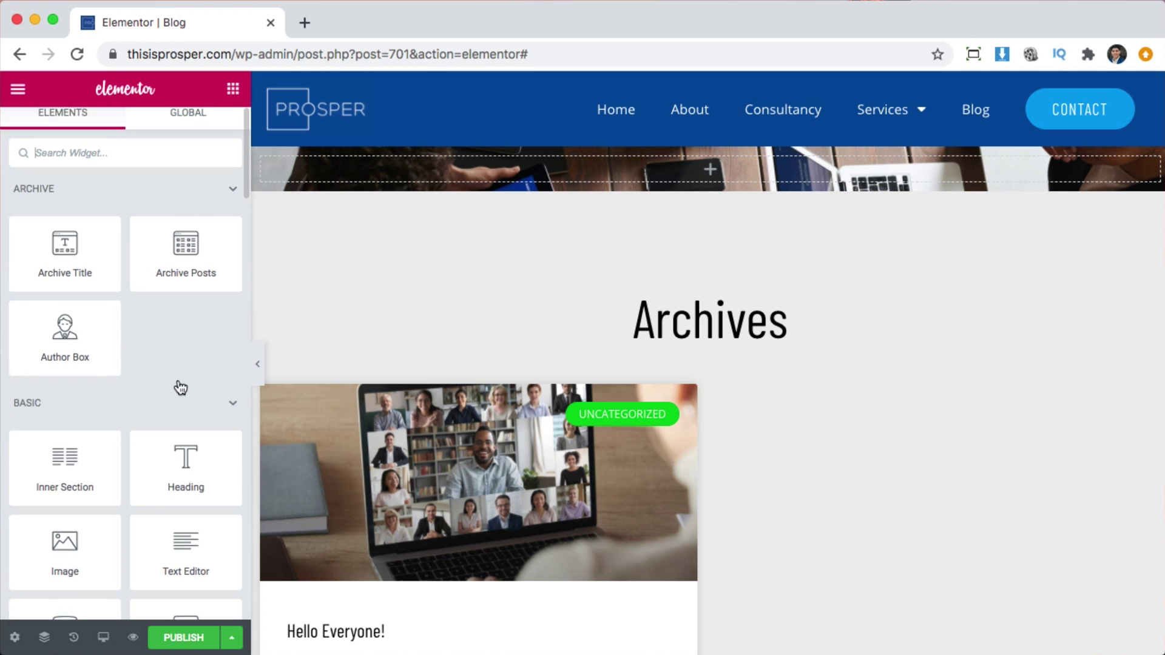
{"action": "scroll", "coordinate": [179, 383], "scroll_direction": "down", "scroll_amount": 2}
{"action": "left_click_drag", "start_coordinate": [227, 413], "coordinate": [646, 164]}
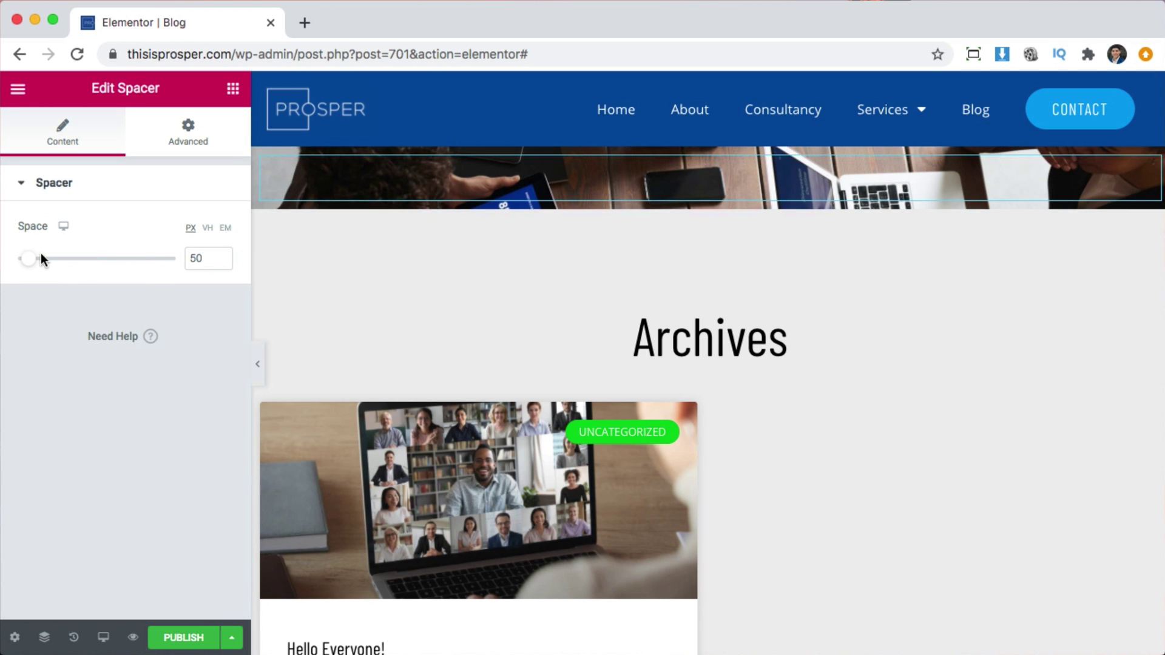
{"action": "type", "text": "150"}
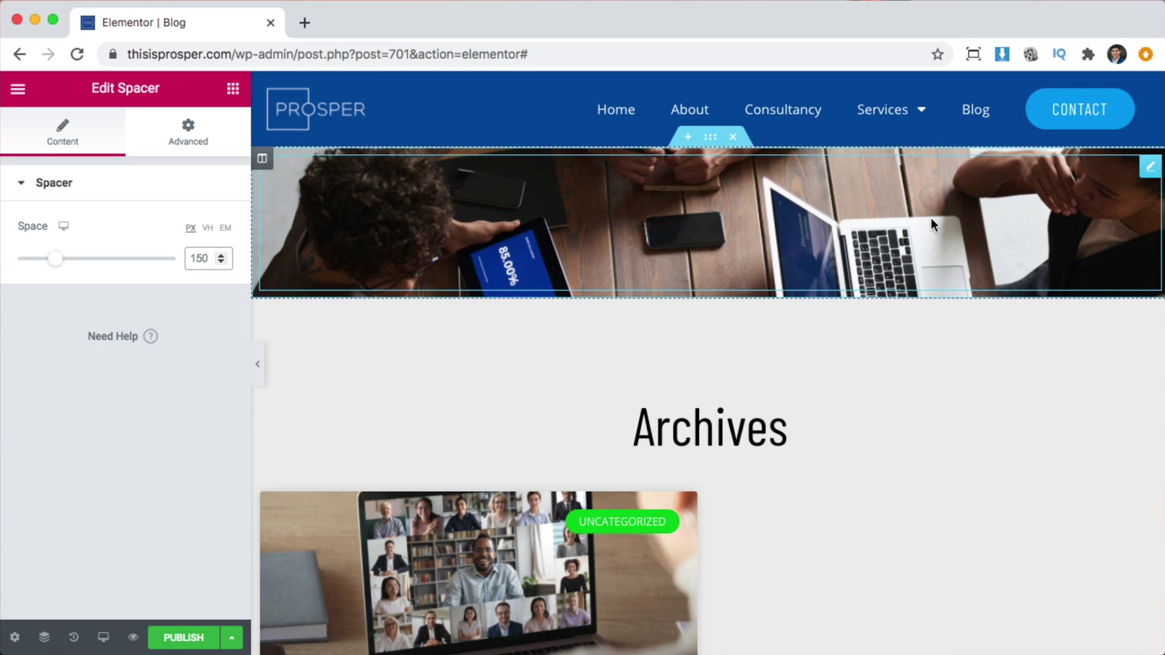
{"action": "right_click", "coordinate": [998, 200]}
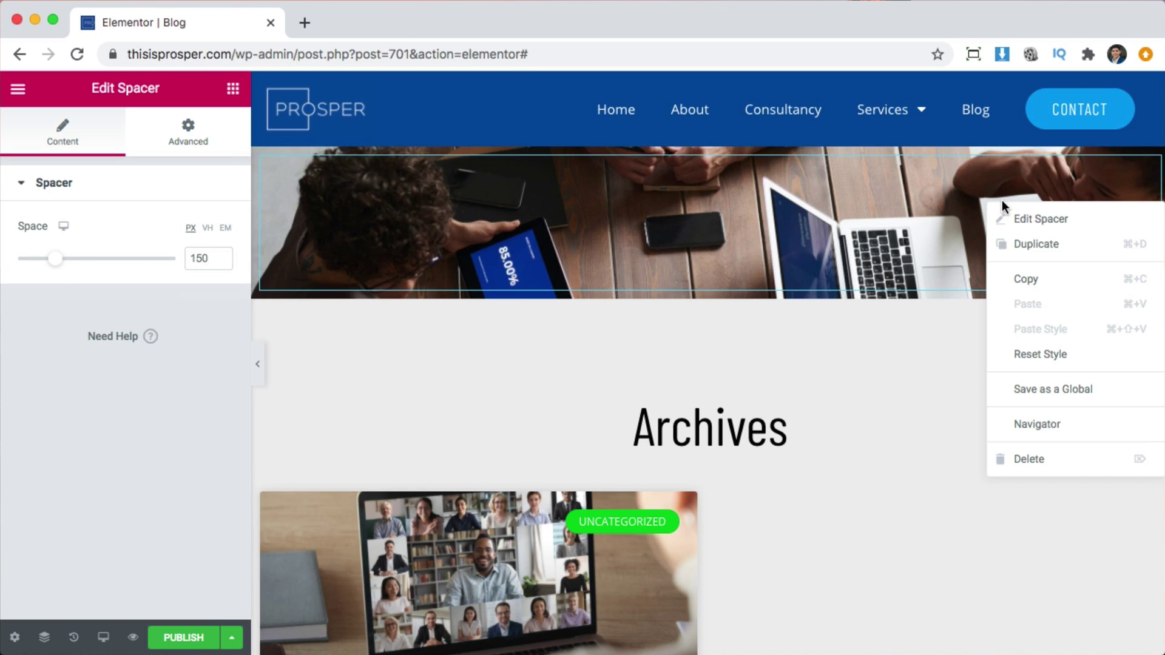
{"action": "left_click", "coordinate": [1042, 244]}
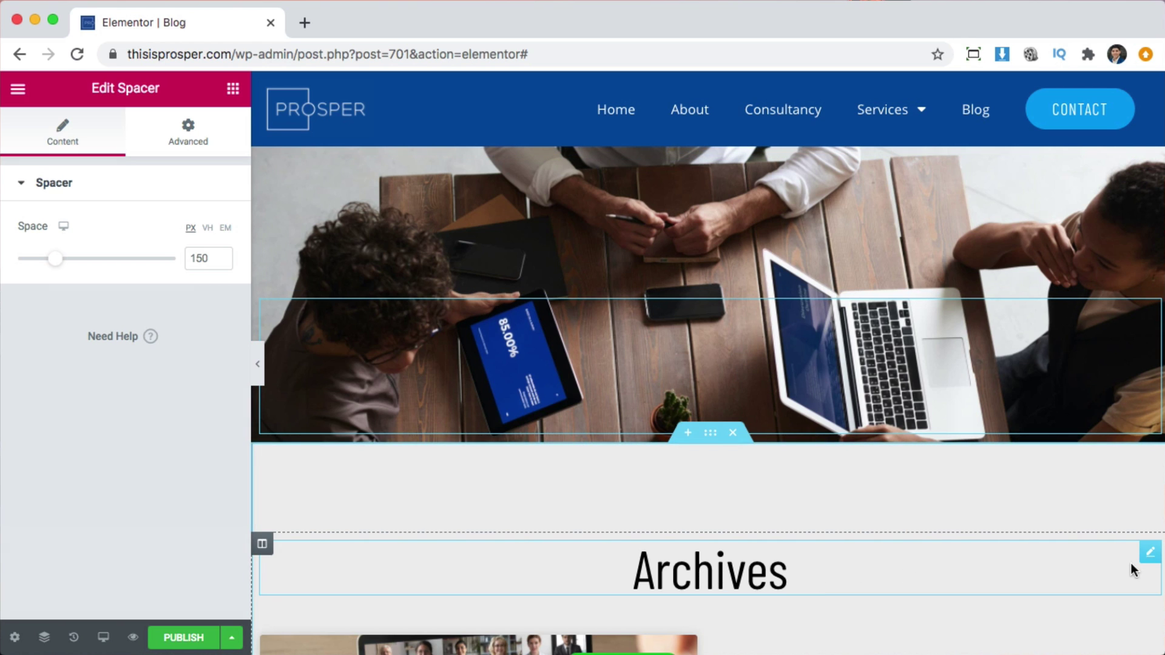
Delete the Archives heading from the template.
{"action": "right_click", "coordinate": [1150, 559]}
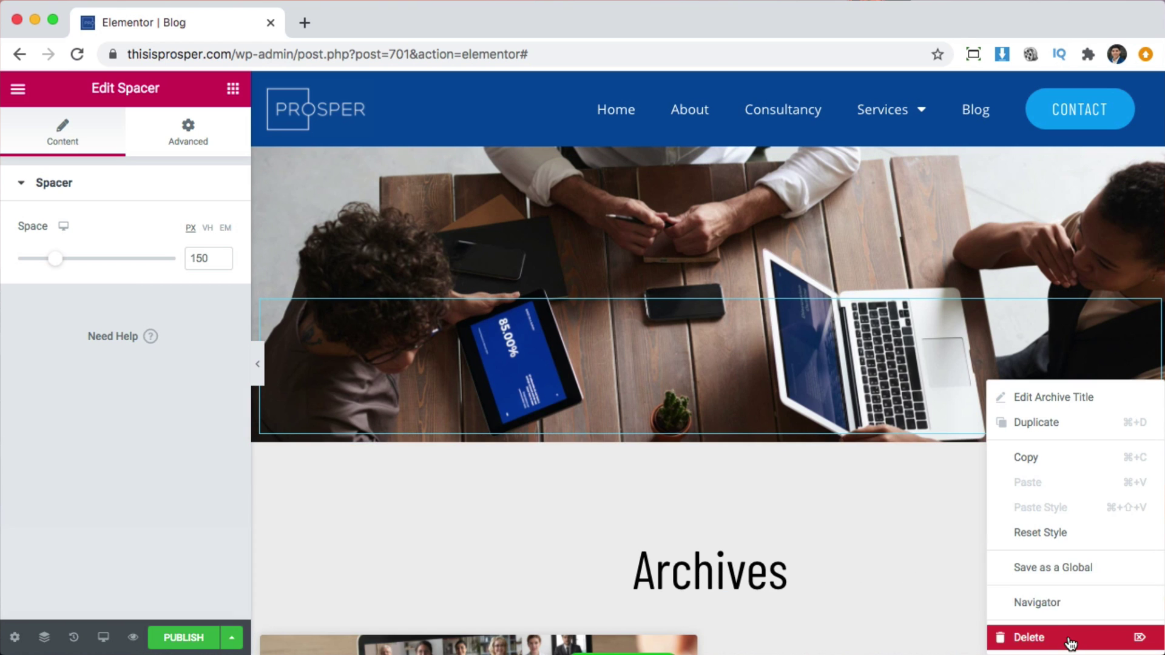
{"action": "left_click", "coordinate": [1144, 634]}
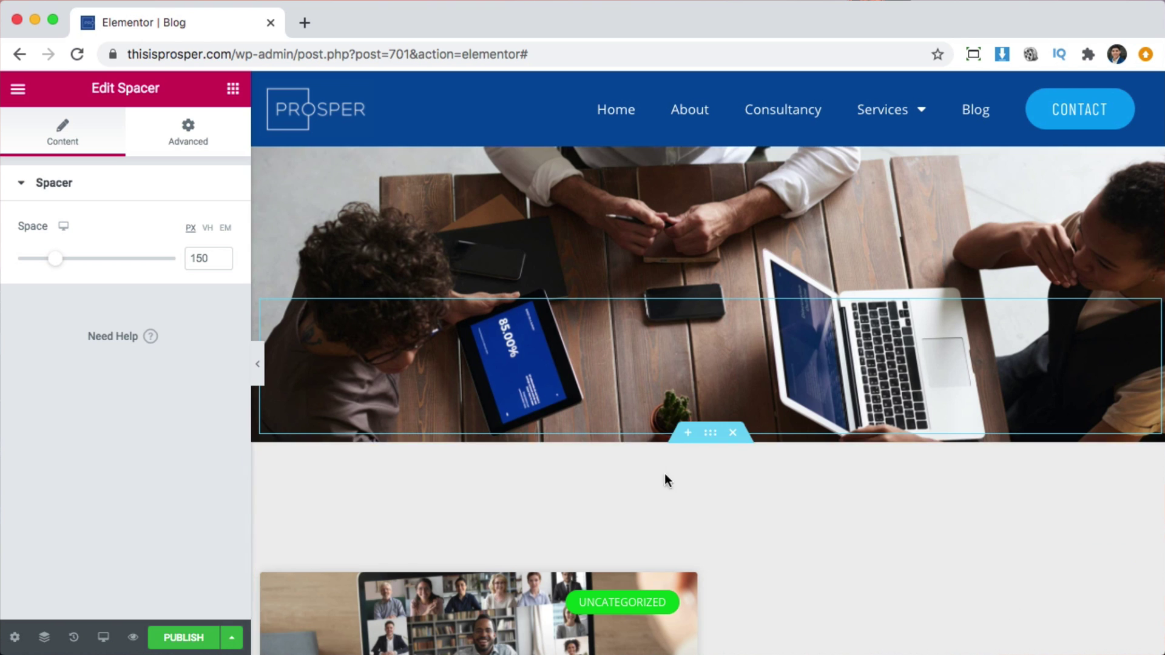
{"action": "left_click", "coordinate": [232, 88]}
Place a centre-aligned heading reading 'News and Updates' on the banner between the spacers.
{"action": "left_click_drag", "start_coordinate": [198, 471], "coordinate": [729, 307]}
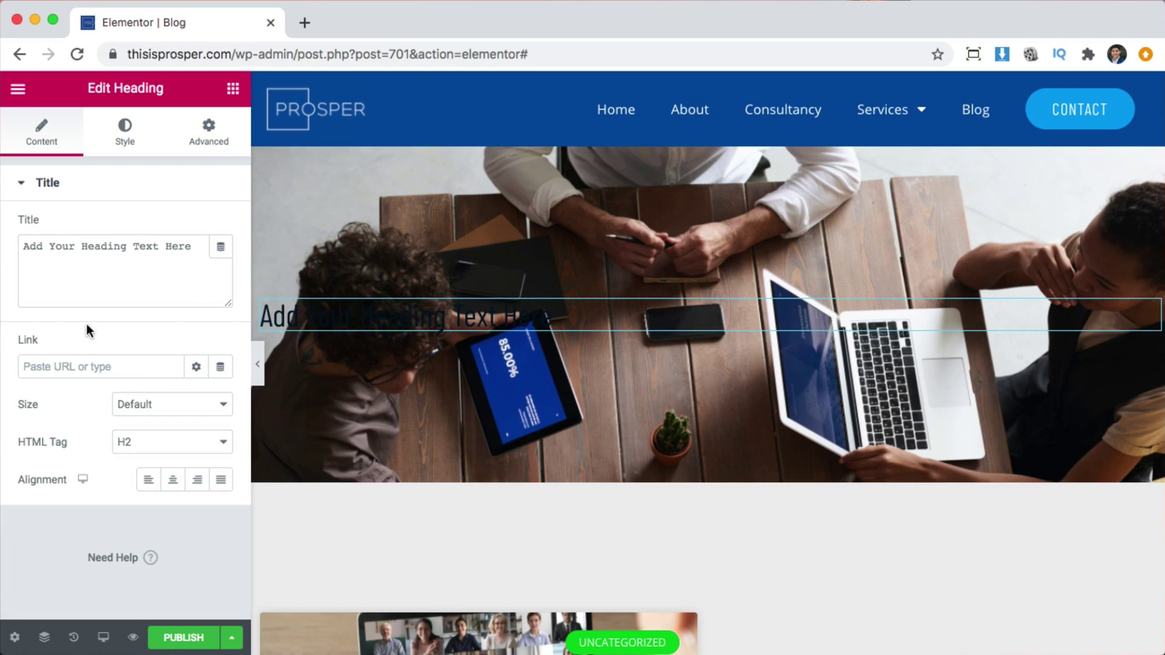
{"action": "left_click", "coordinate": [172, 479]}
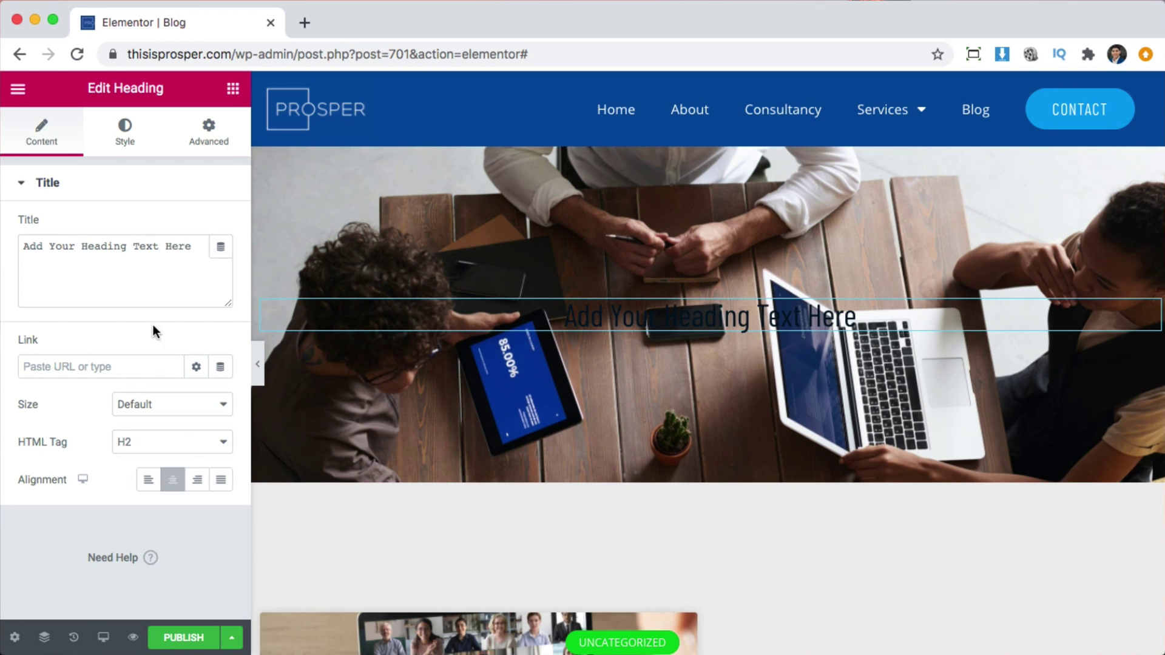
{"action": "triple_click", "coordinate": [140, 254]}
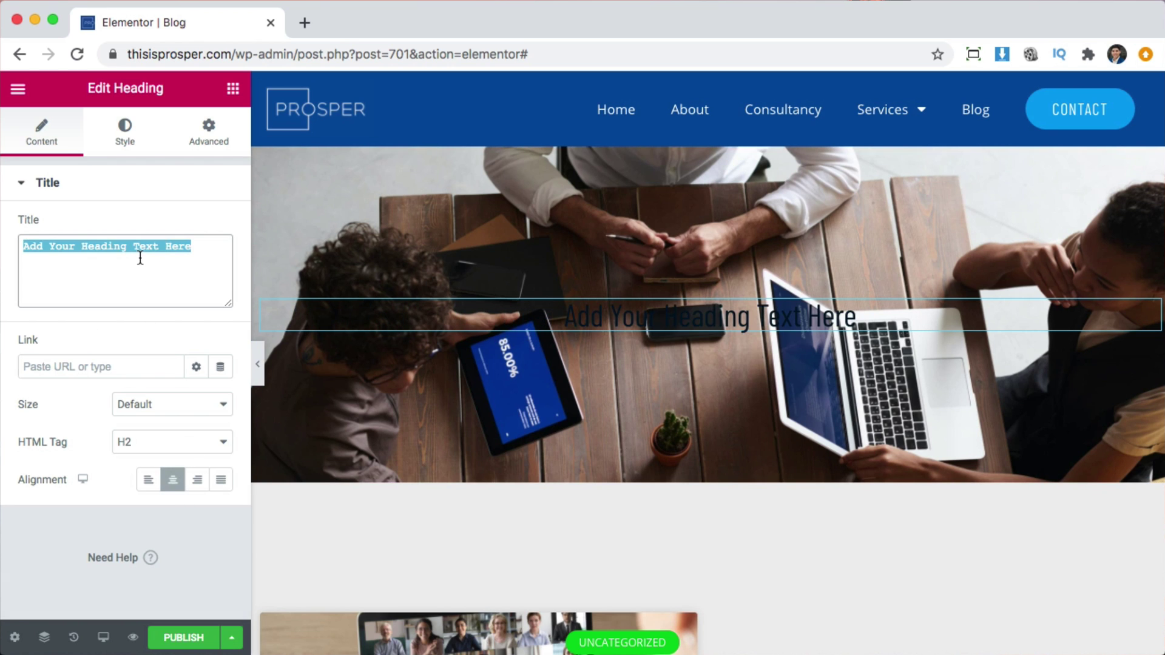
{"action": "type", "text": "B"}
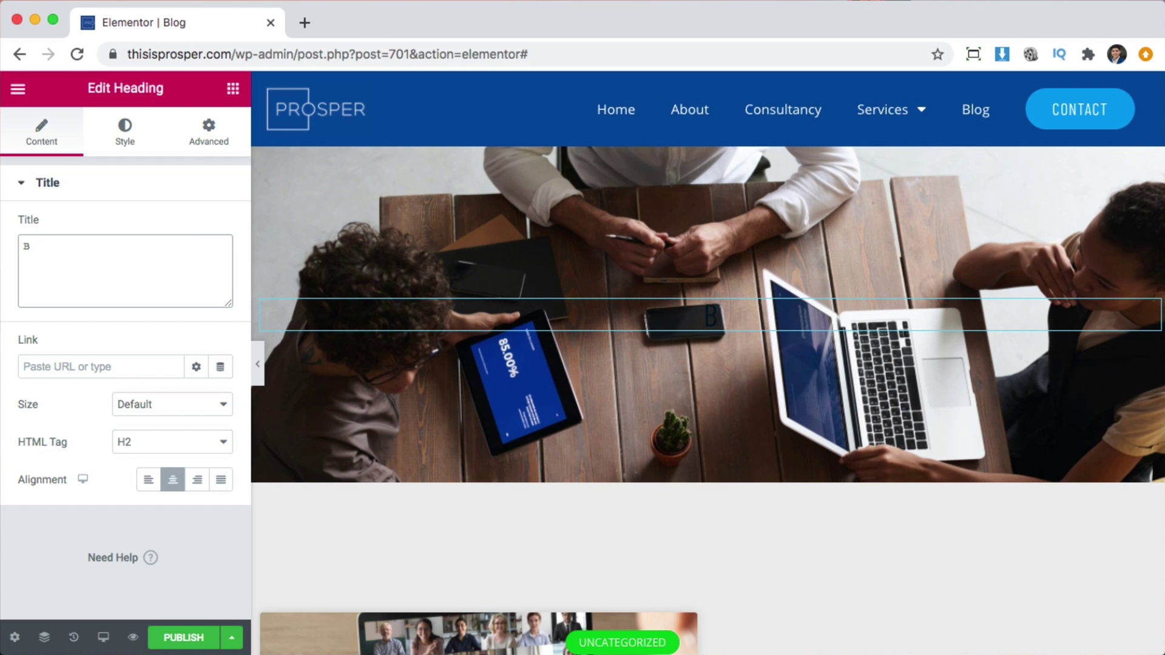
{"action": "key", "text": "BackSpace"}
{"action": "type", "text": "News and "}
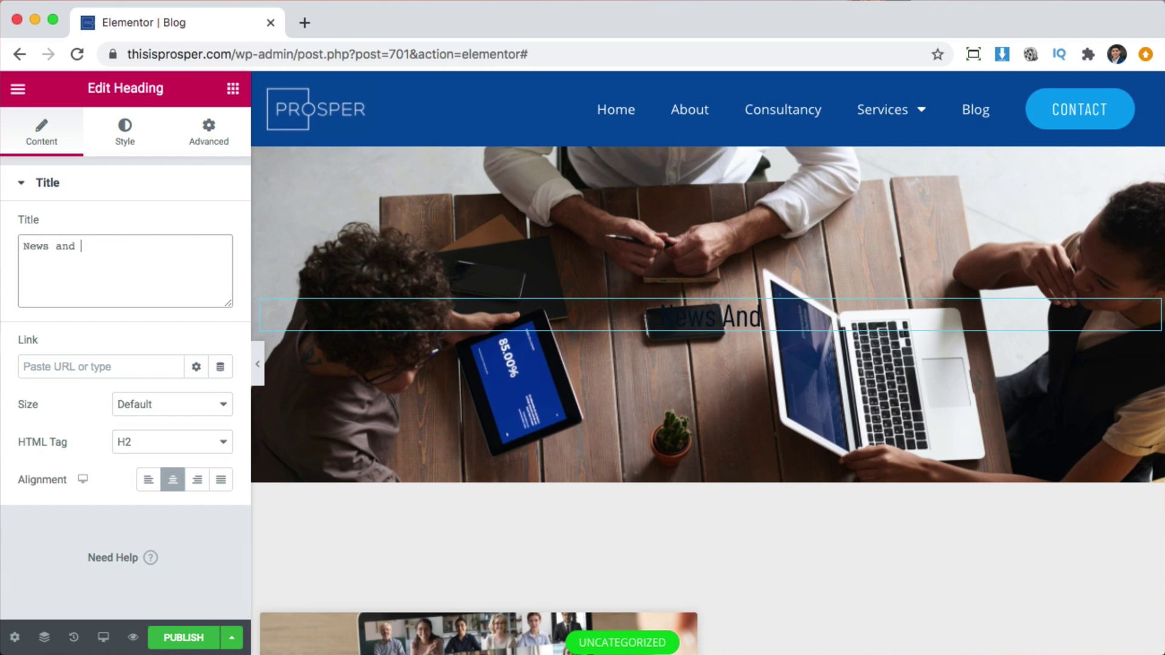
{"action": "type", "text": "Updates"}
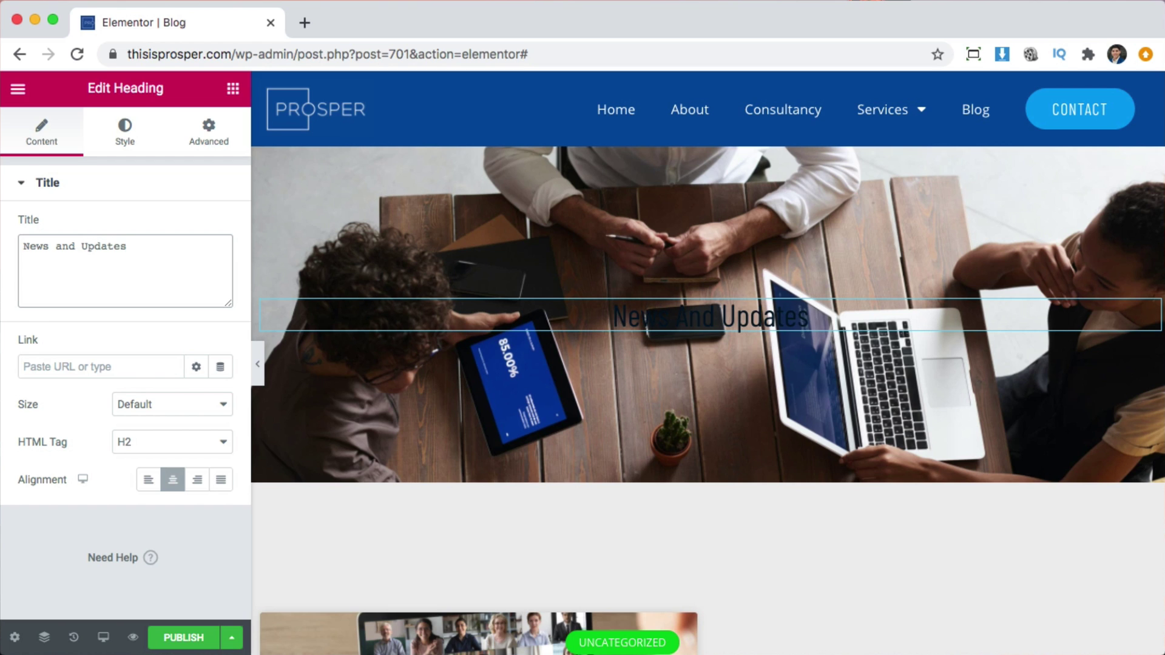
{"action": "left_click", "coordinate": [125, 142]}
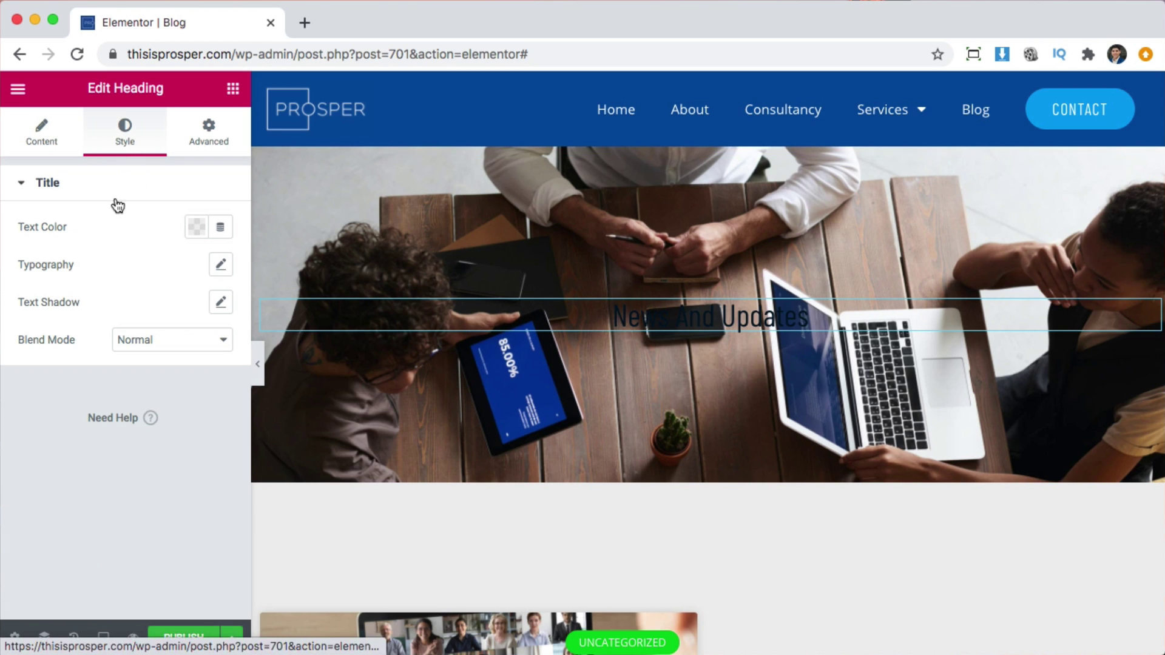
Set the banner heading's text colour to white (#FFFFFF).
{"action": "left_click", "coordinate": [195, 227]}
{"action": "left_click", "coordinate": [137, 273]}
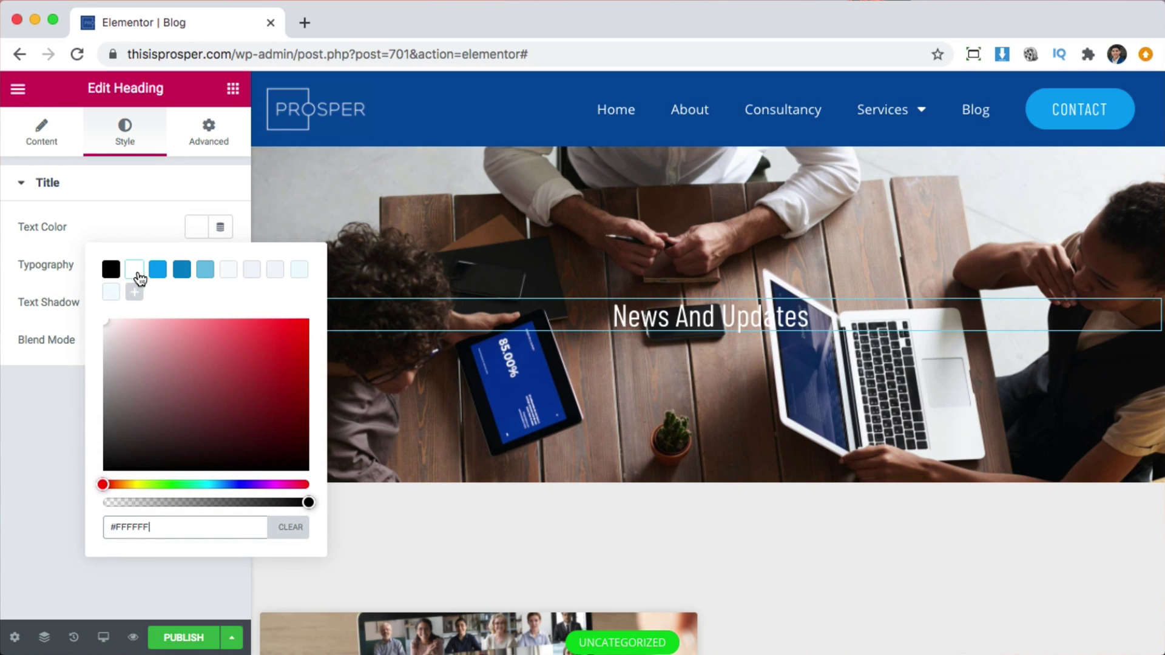
{"action": "left_click", "coordinate": [130, 188]}
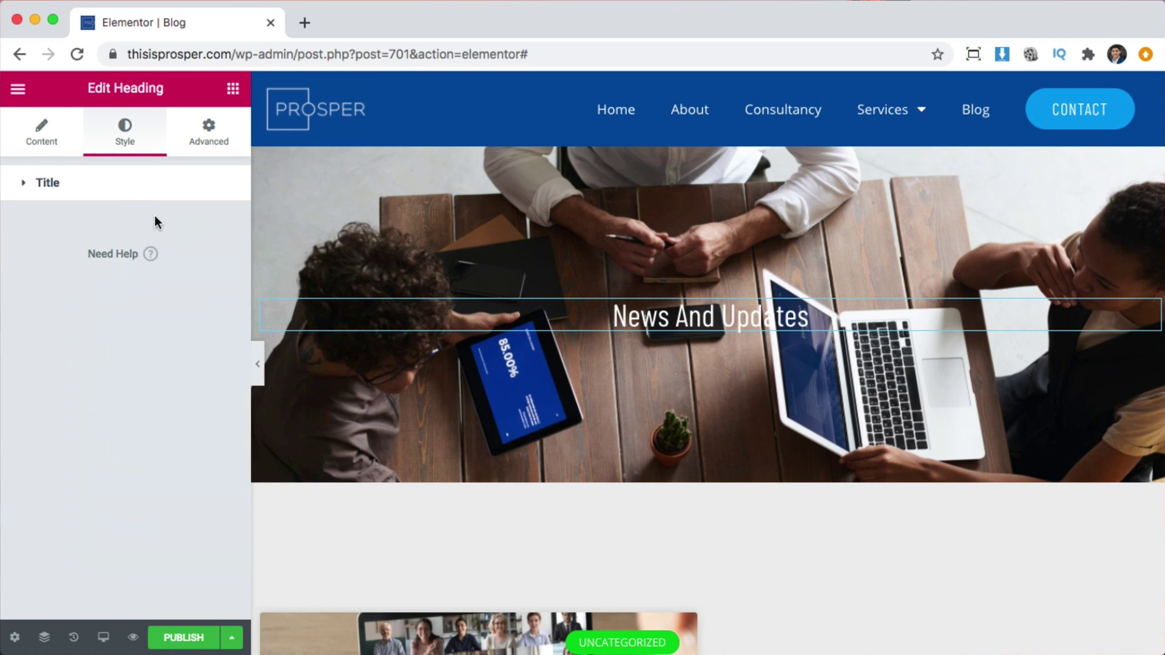
Set the heading's typography size to 65 px, keeping the default font family.
{"action": "left_click", "coordinate": [143, 195]}
{"action": "left_click", "coordinate": [221, 265]}
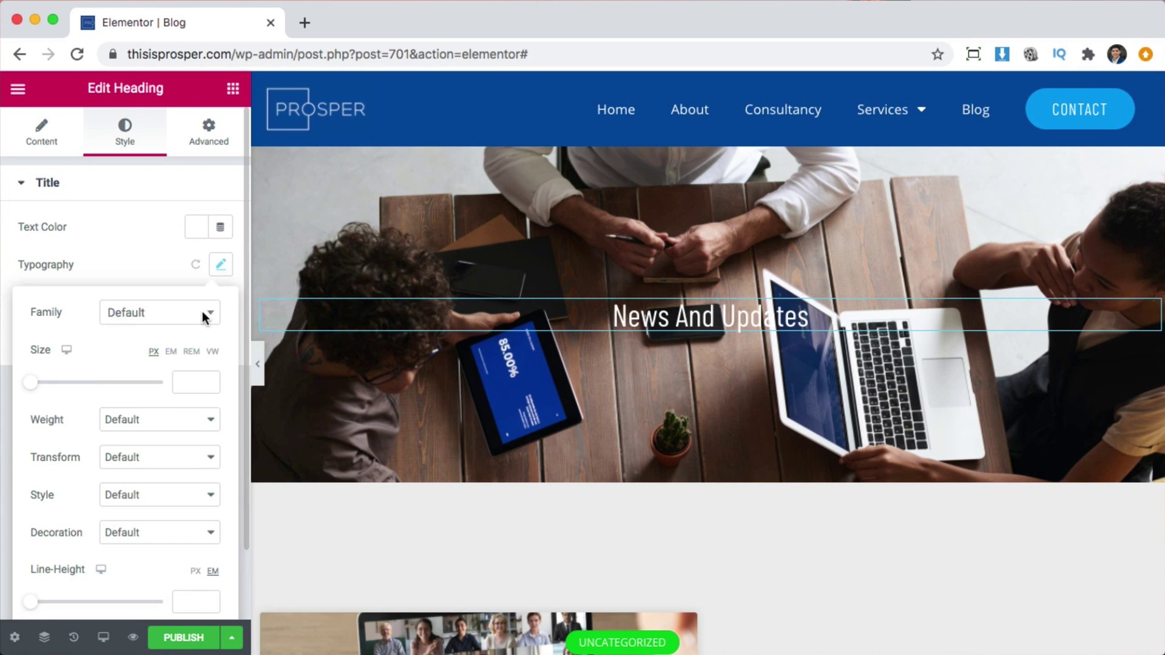
{"action": "left_click_drag", "start_coordinate": [38, 389], "coordinate": [82, 389]}
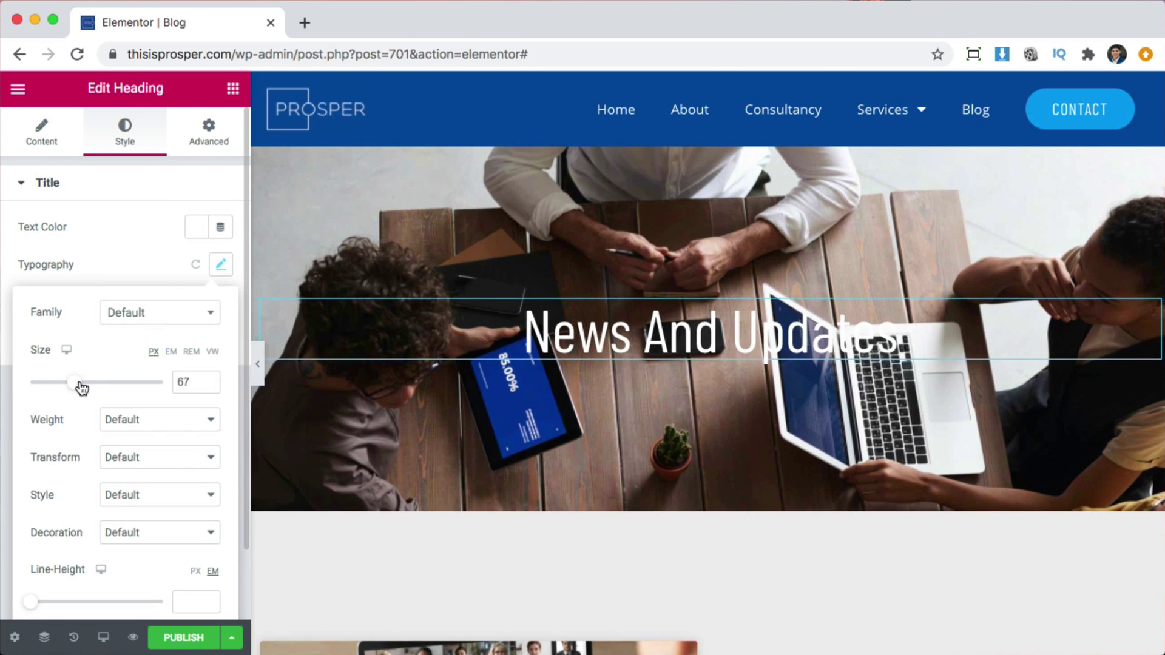
{"action": "left_click", "coordinate": [209, 386]}
{"action": "left_click", "coordinate": [210, 385]}
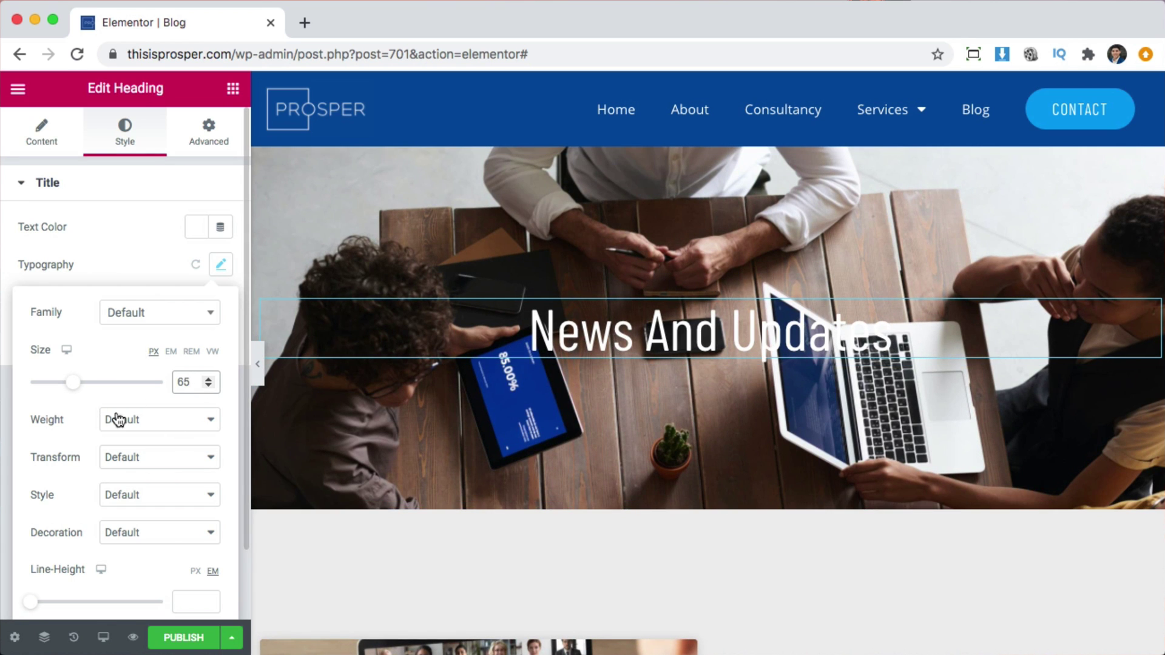
{"action": "left_click", "coordinate": [166, 323]}
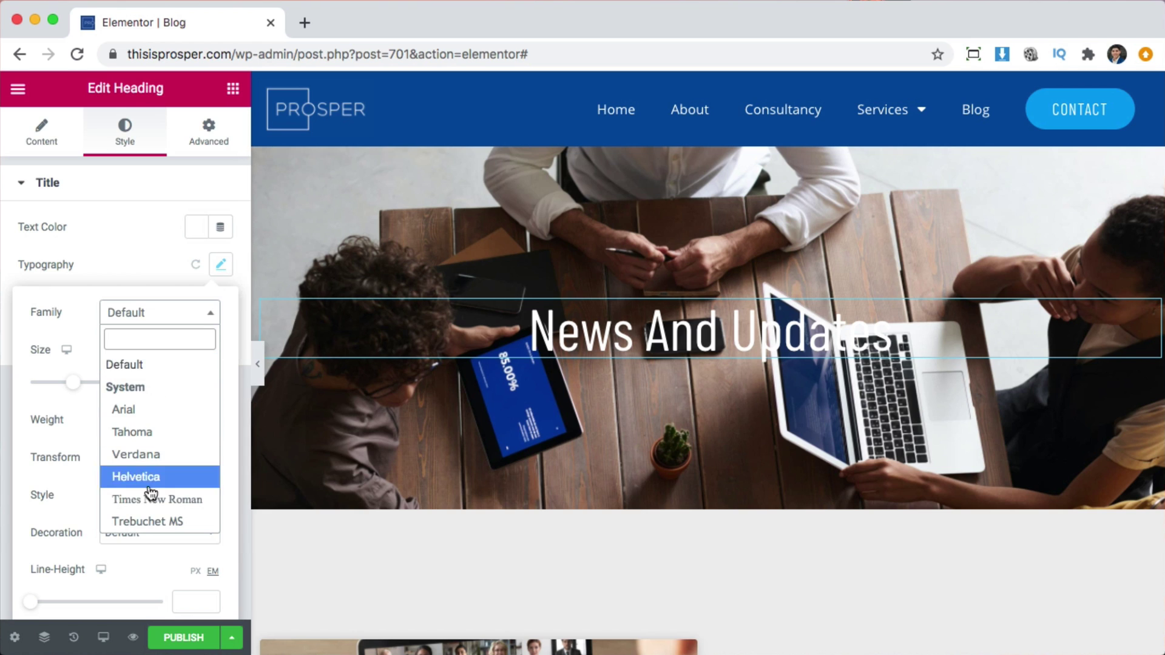
{"action": "left_click", "coordinate": [68, 313]}
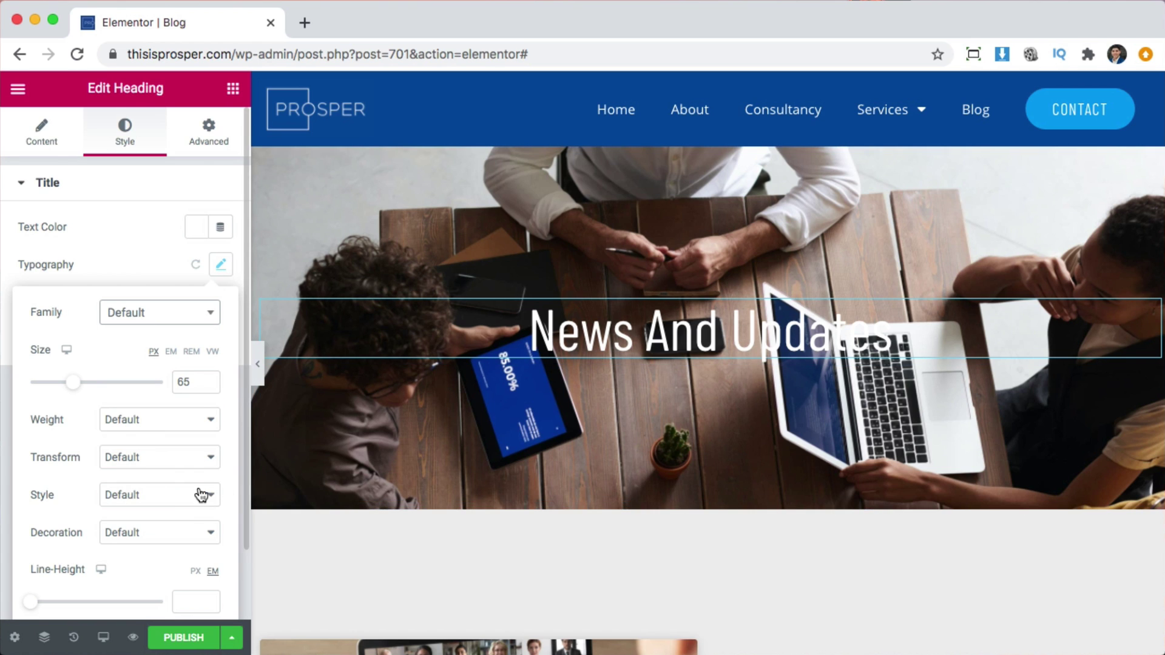
{"action": "left_click", "coordinate": [80, 252]}
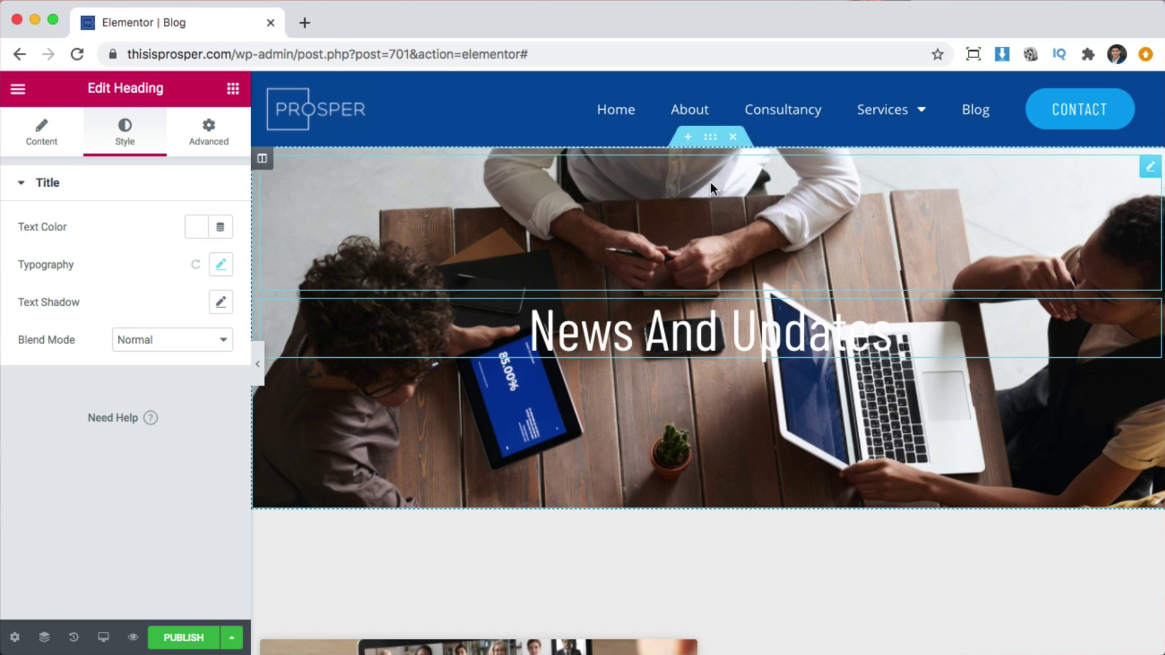
{"action": "left_click", "coordinate": [398, 177]}
Give the banner section a Classic black background overlay at 0.35 opacity.
{"action": "left_click", "coordinate": [111, 183]}
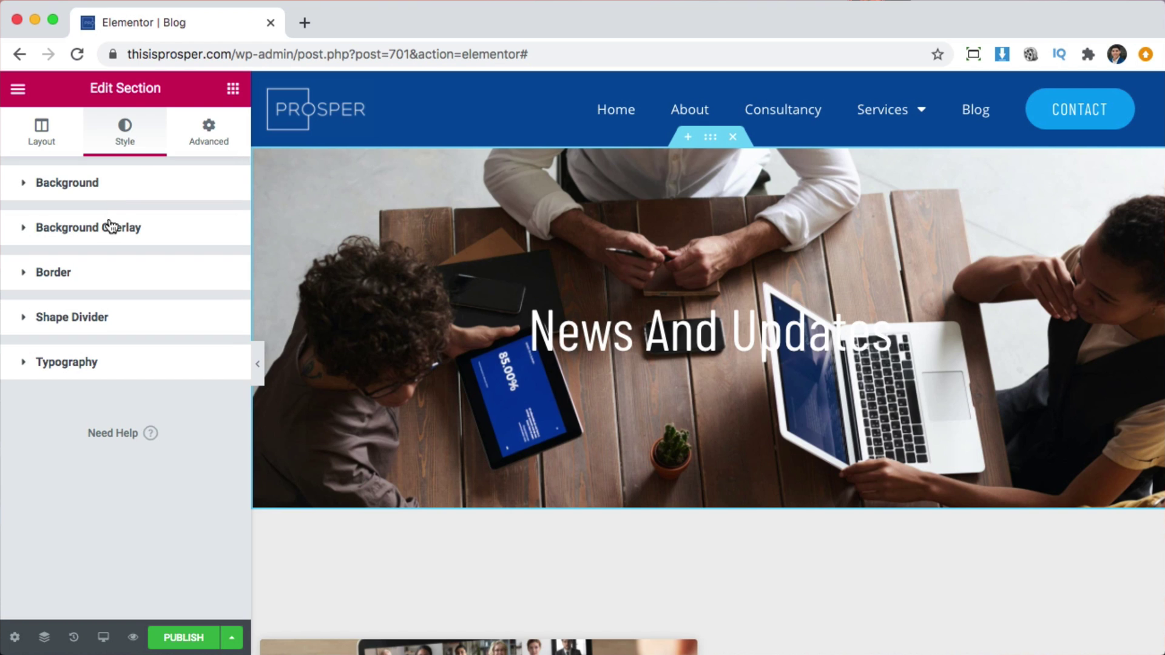
{"action": "left_click", "coordinate": [94, 232]}
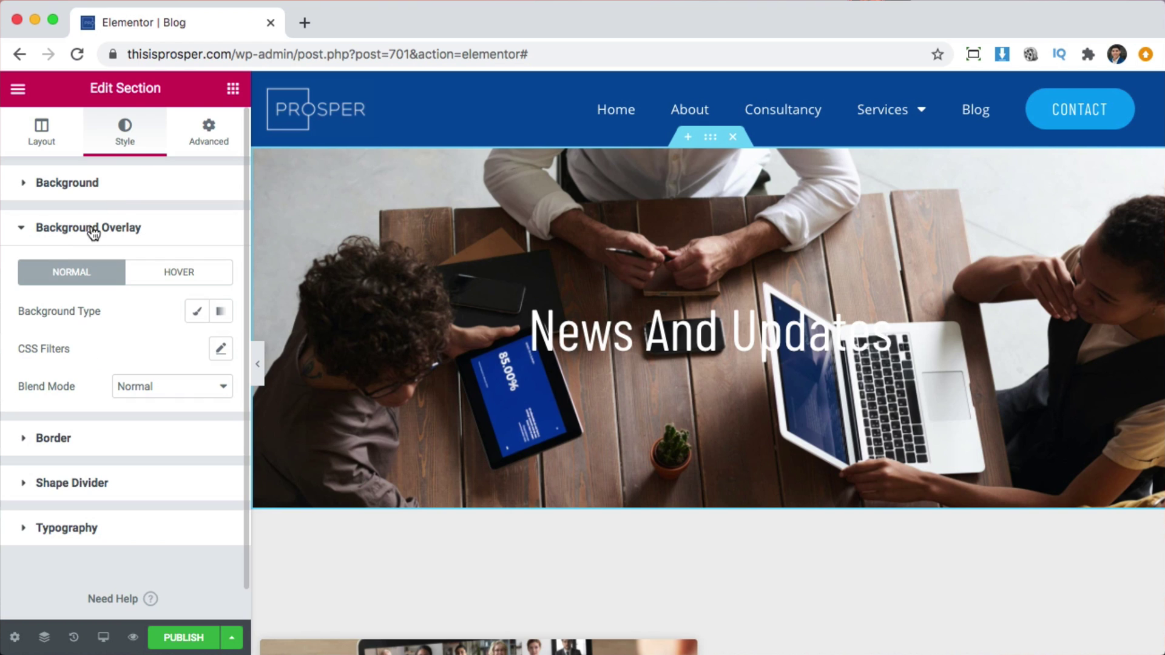
{"action": "left_click", "coordinate": [197, 312]}
{"action": "left_click", "coordinate": [198, 352]}
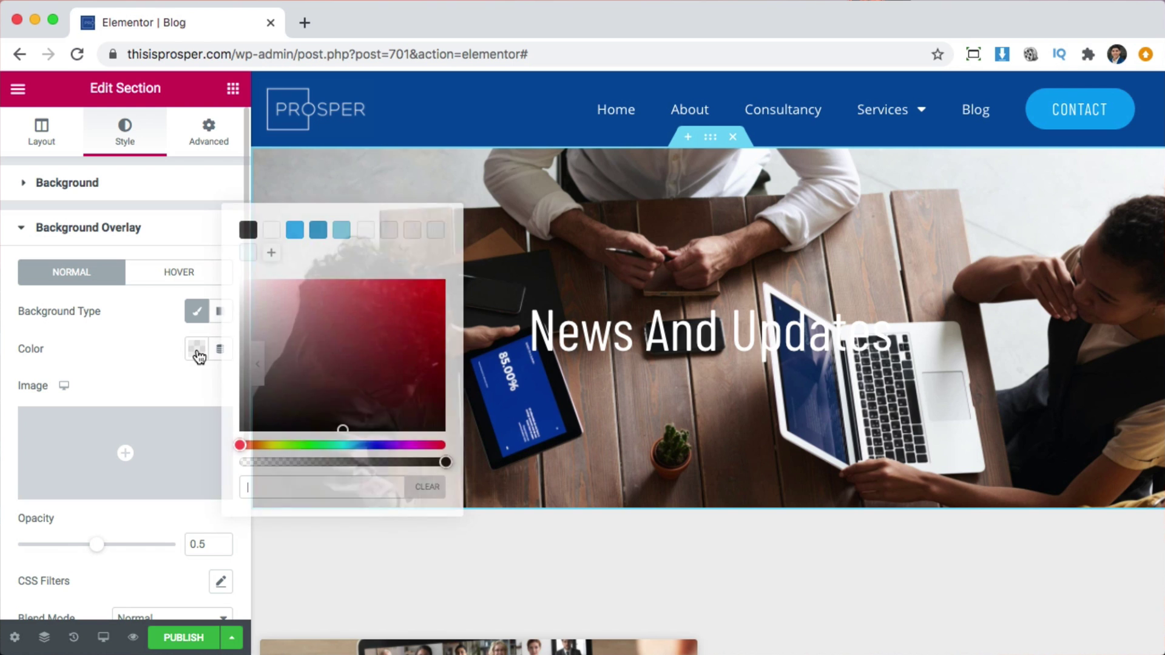
{"action": "left_click", "coordinate": [249, 233]}
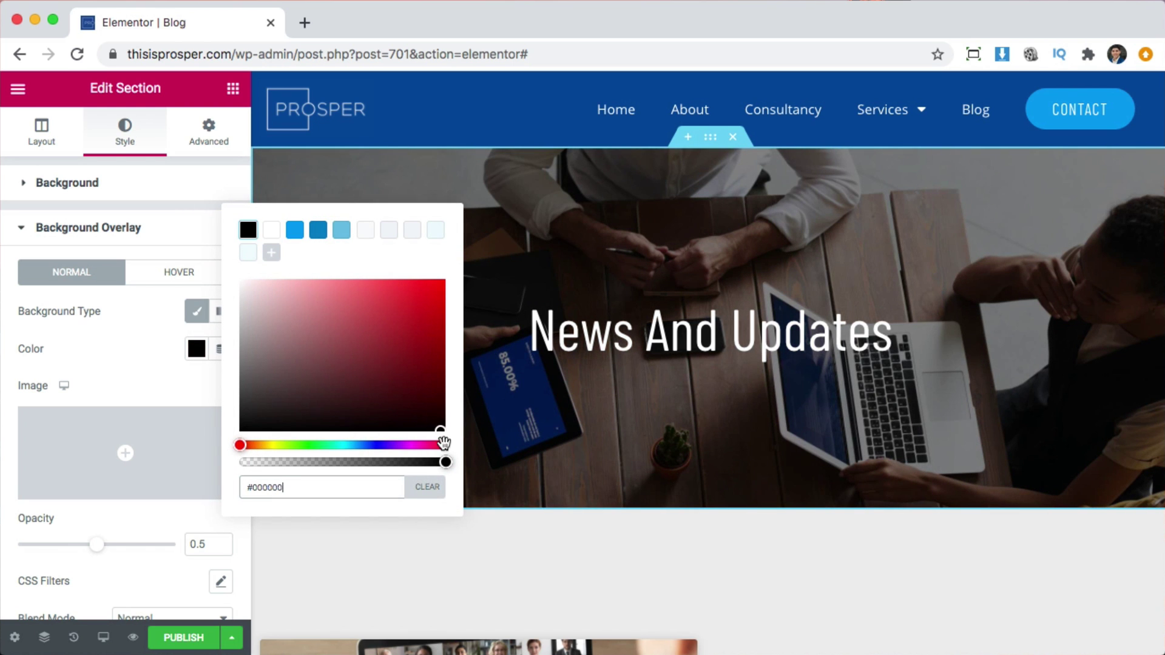
{"action": "left_click", "coordinate": [136, 350]}
{"action": "mouse_move", "coordinate": [97, 544]}
{"action": "left_mouse_down"}
{"action": "mouse_move", "coordinate": [177, 548]}
{"action": "mouse_move", "coordinate": [19, 546]}
{"action": "mouse_move", "coordinate": [76, 552]}
{"action": "left_mouse_up"}
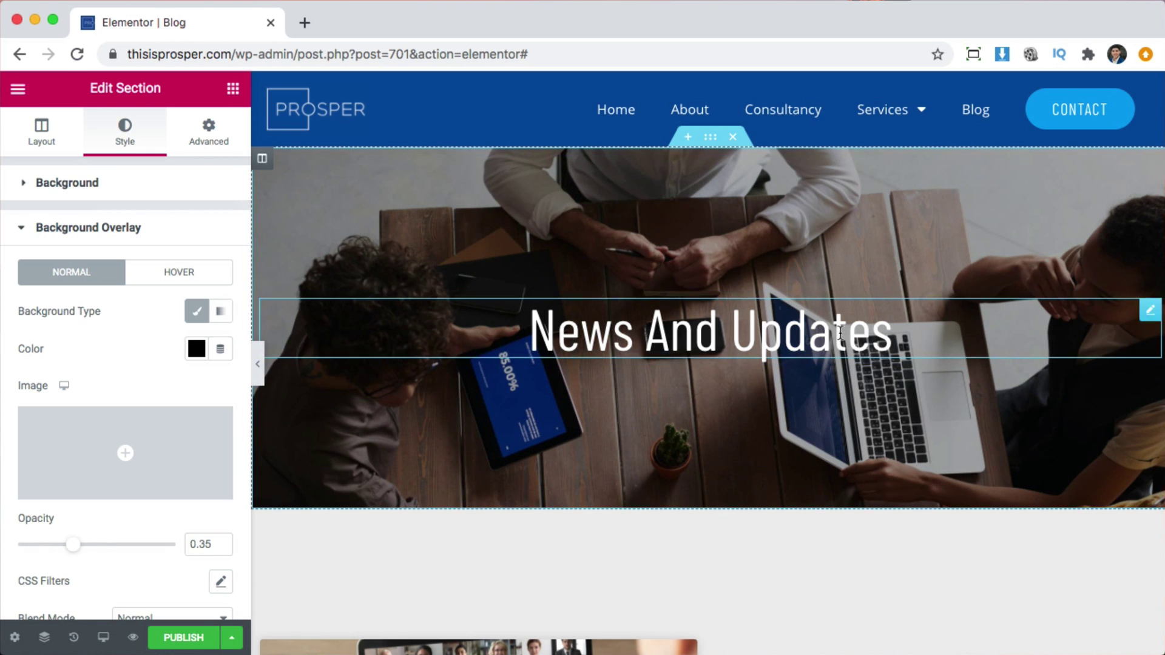
Change the posts section's Advanced top padding from 100 to 10.
{"action": "scroll", "coordinate": [882, 442], "scroll_direction": "down", "scroll_amount": 8}
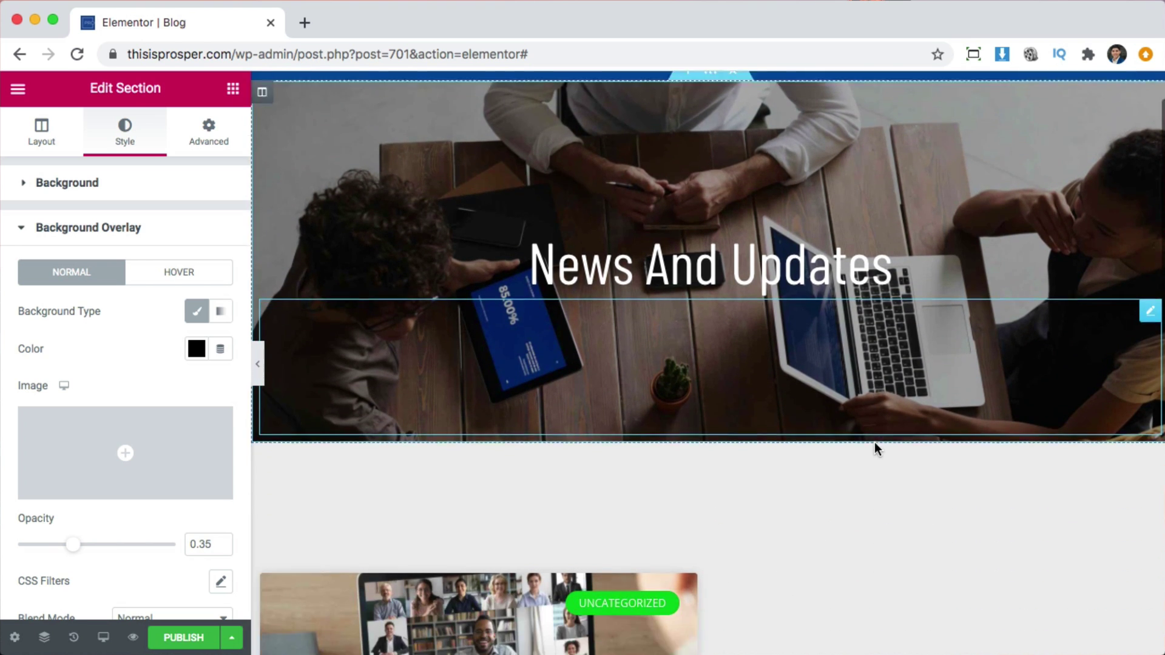
{"action": "scroll", "coordinate": [831, 457], "scroll_direction": "up", "scroll_amount": 3}
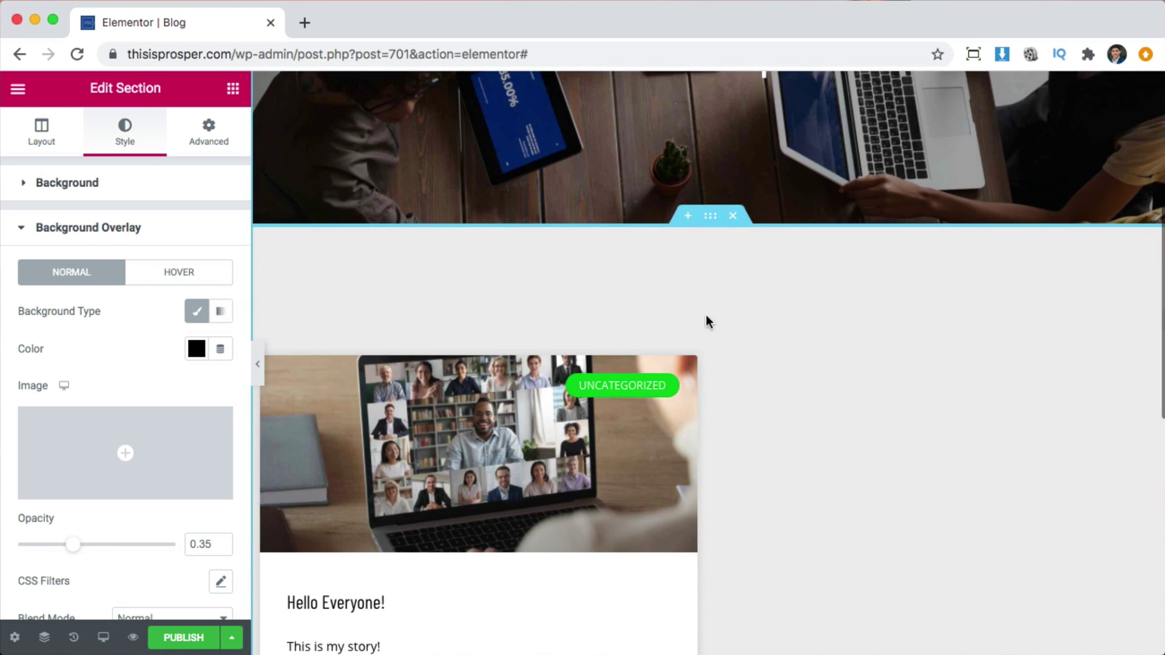
{"action": "left_click", "coordinate": [710, 218]}
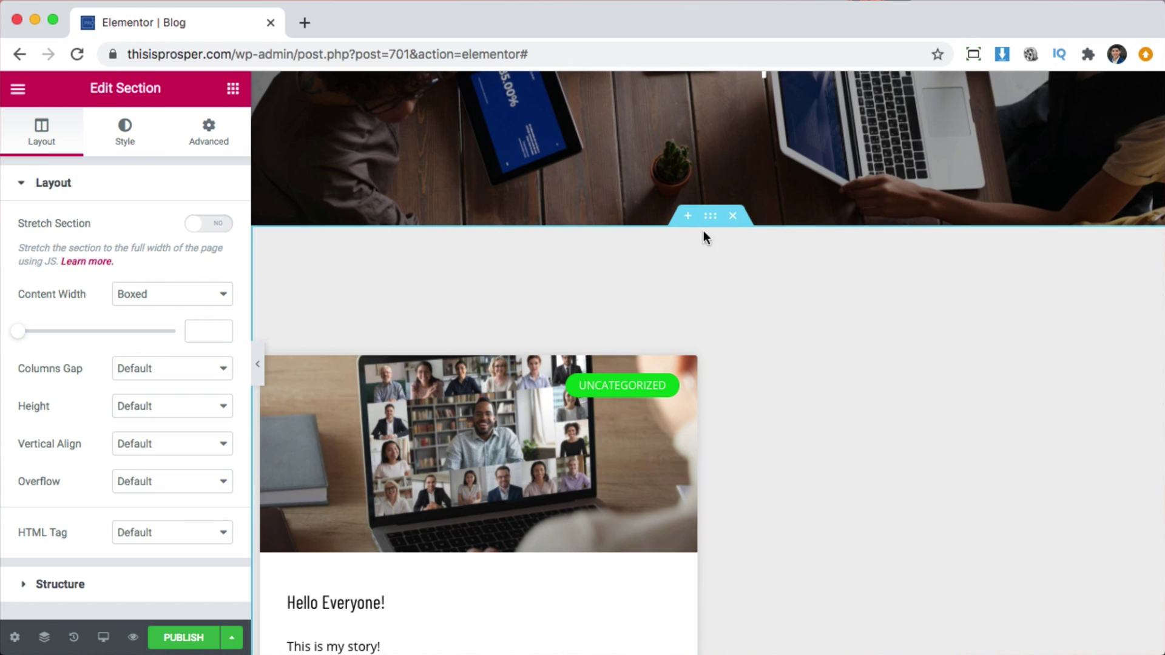
{"action": "left_click", "coordinate": [210, 140]}
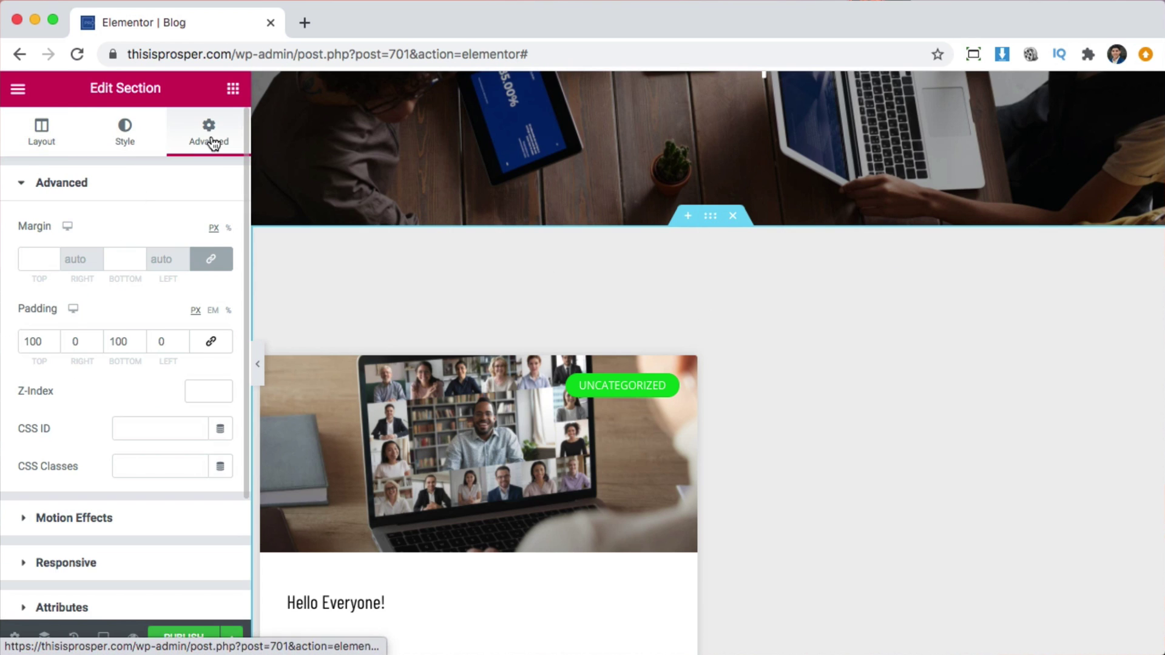
{"action": "left_click_drag", "start_coordinate": [36, 342], "coordinate": [15, 341]}
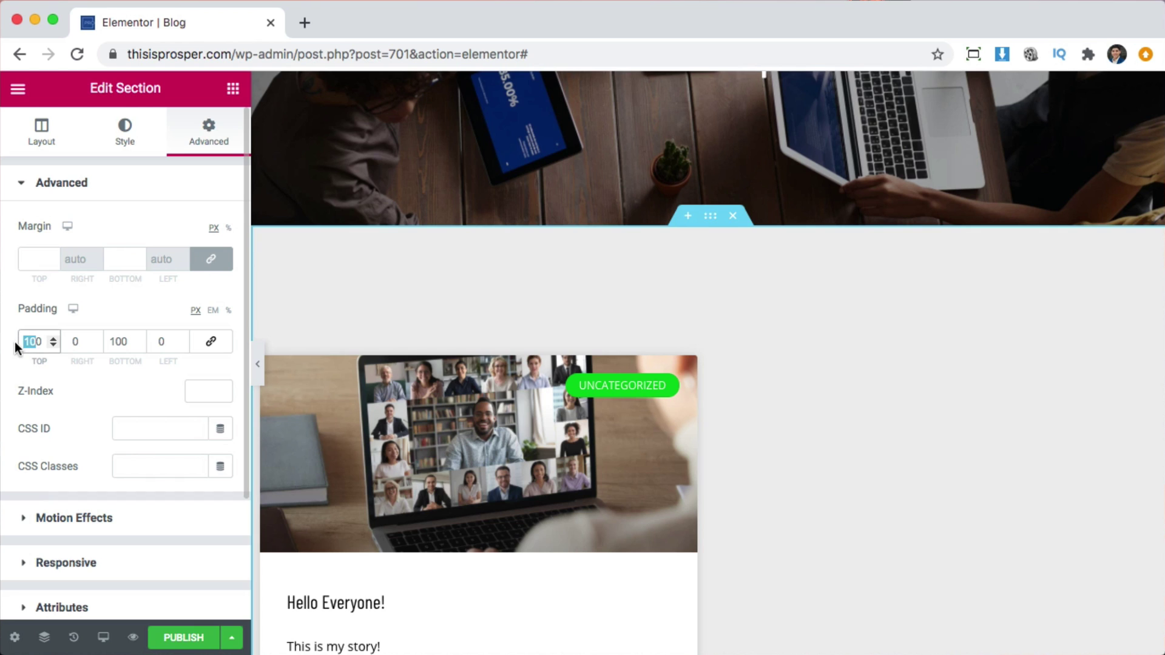
{"action": "type", "text": "50"}
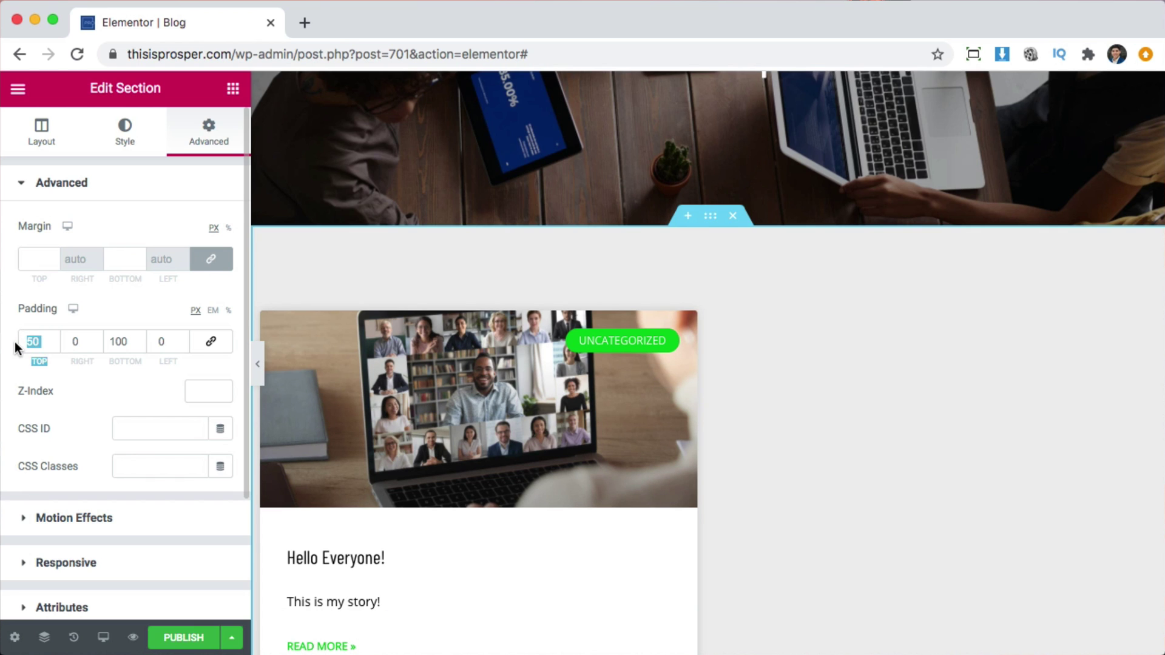
{"action": "type", "text": "10"}
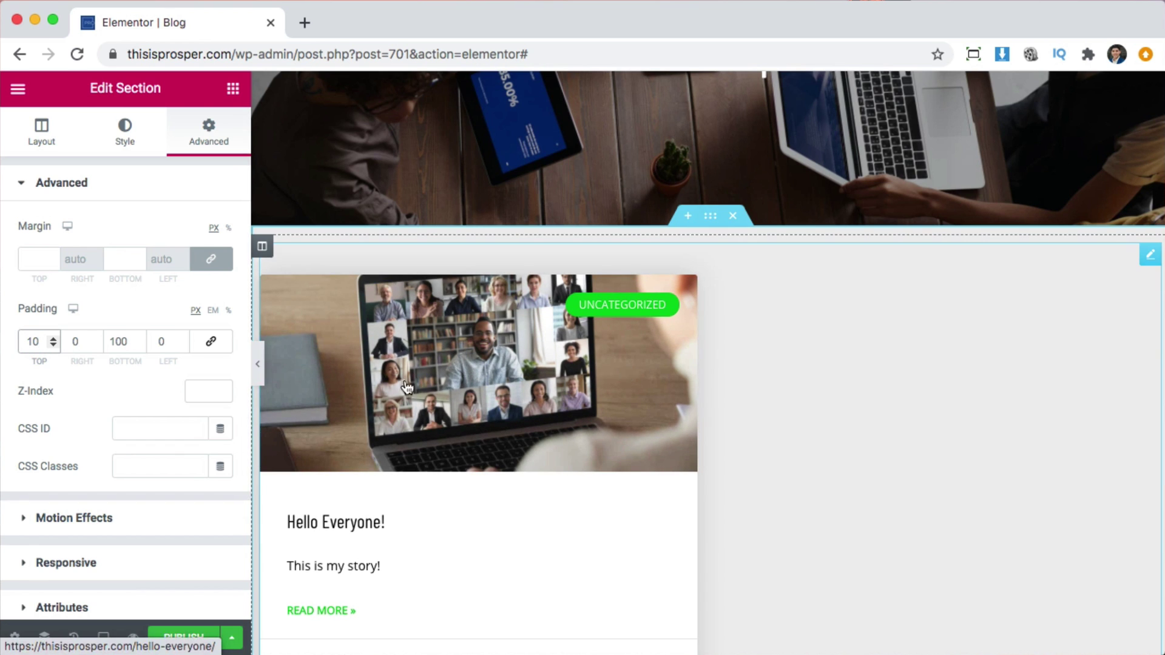
{"action": "scroll", "coordinate": [692, 373], "scroll_direction": "down", "scroll_amount": 2}
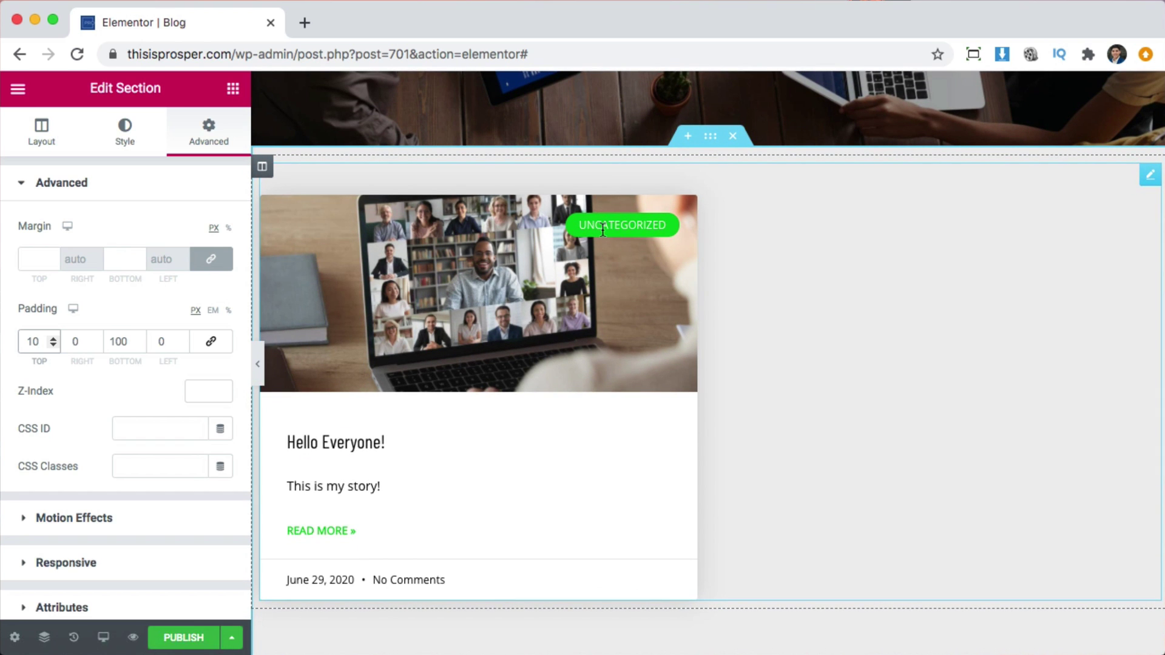
Remove Comments and Date from the Archive Posts card's meta data.
{"action": "left_click", "coordinate": [1132, 184]}
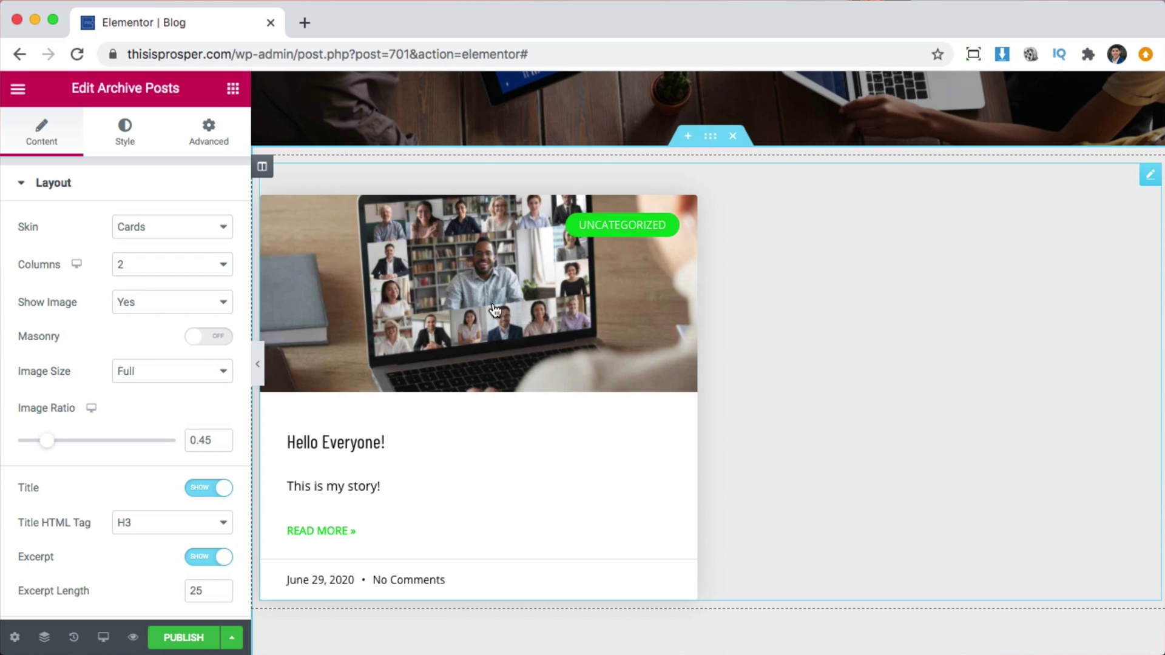
{"action": "scroll", "coordinate": [105, 458], "scroll_direction": "down", "scroll_amount": 5}
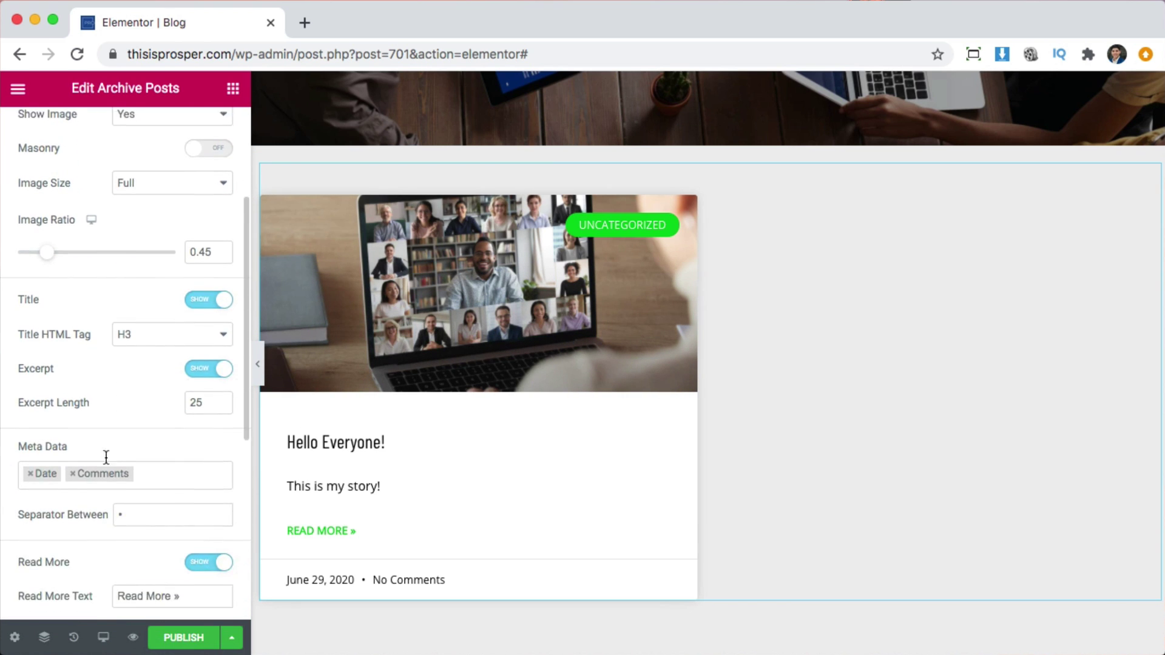
{"action": "scroll", "coordinate": [105, 462], "scroll_direction": "down", "scroll_amount": 1}
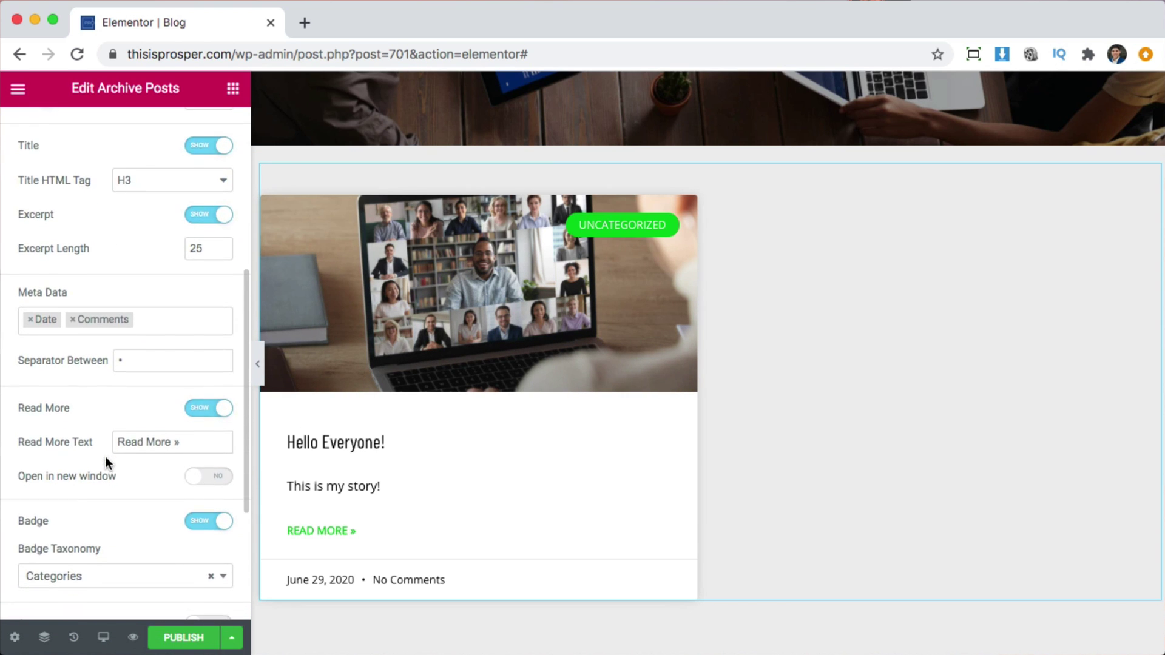
{"action": "left_click", "coordinate": [72, 319]}
{"action": "left_click", "coordinate": [235, 372]}
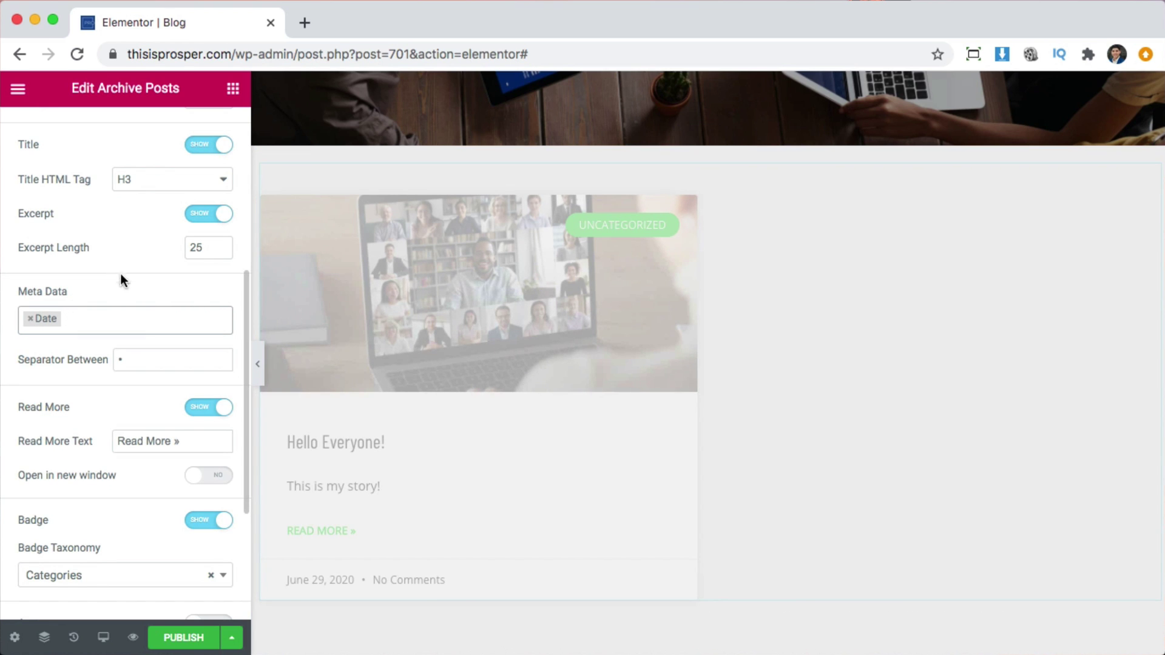
{"action": "left_click", "coordinate": [32, 320]}
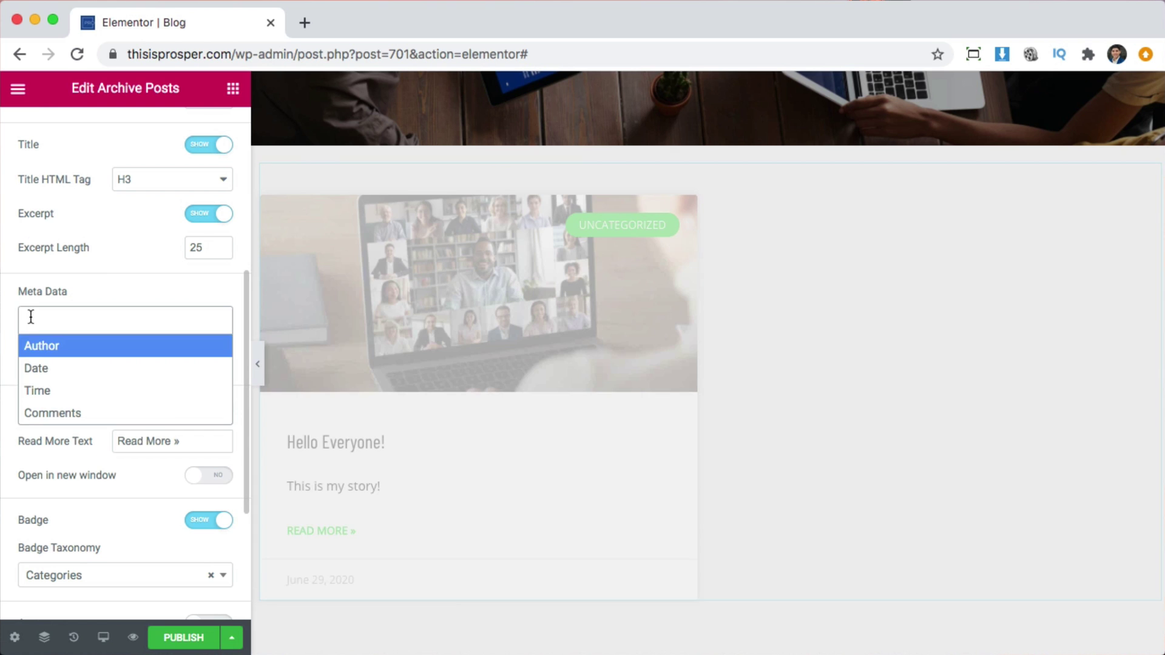
{"action": "left_click", "coordinate": [122, 281]}
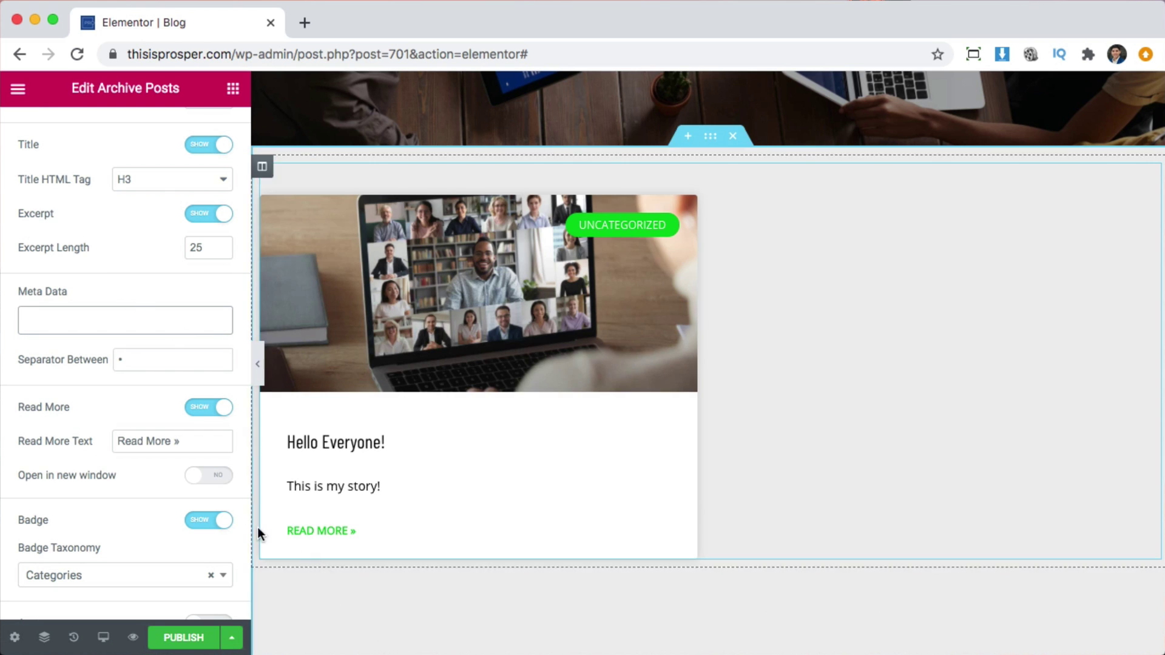
Set the post cards' Badge option to Hide so UNCATEGORIZED no longer shows.
{"action": "scroll", "coordinate": [78, 503], "scroll_direction": "down", "scroll_amount": 3}
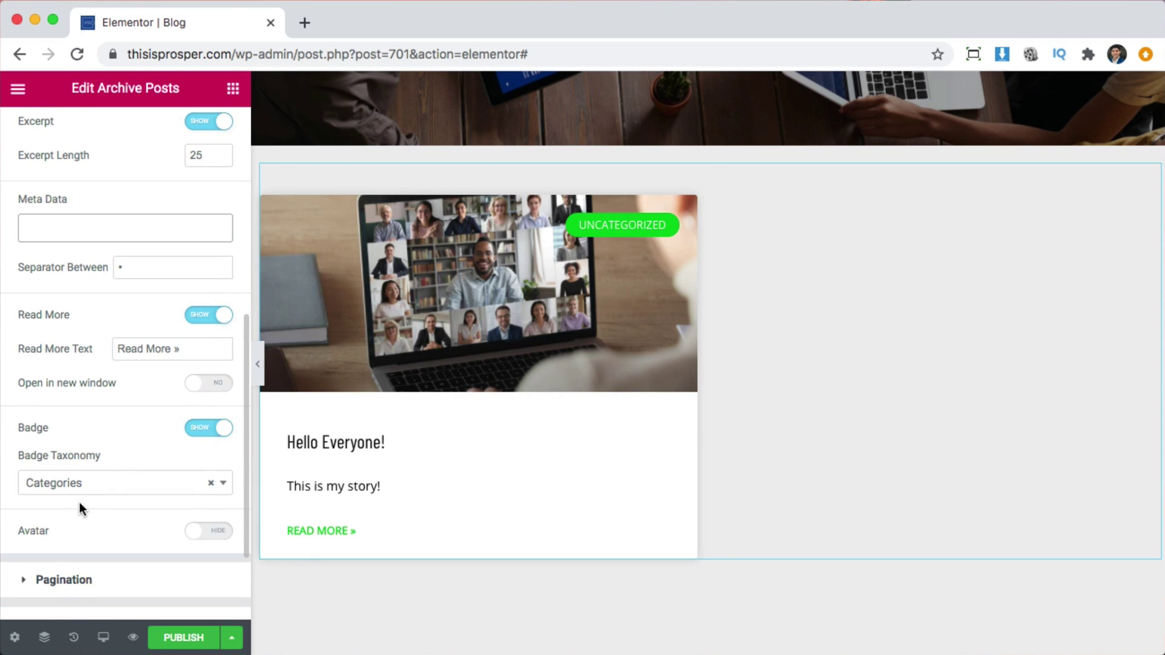
{"action": "left_click", "coordinate": [208, 429]}
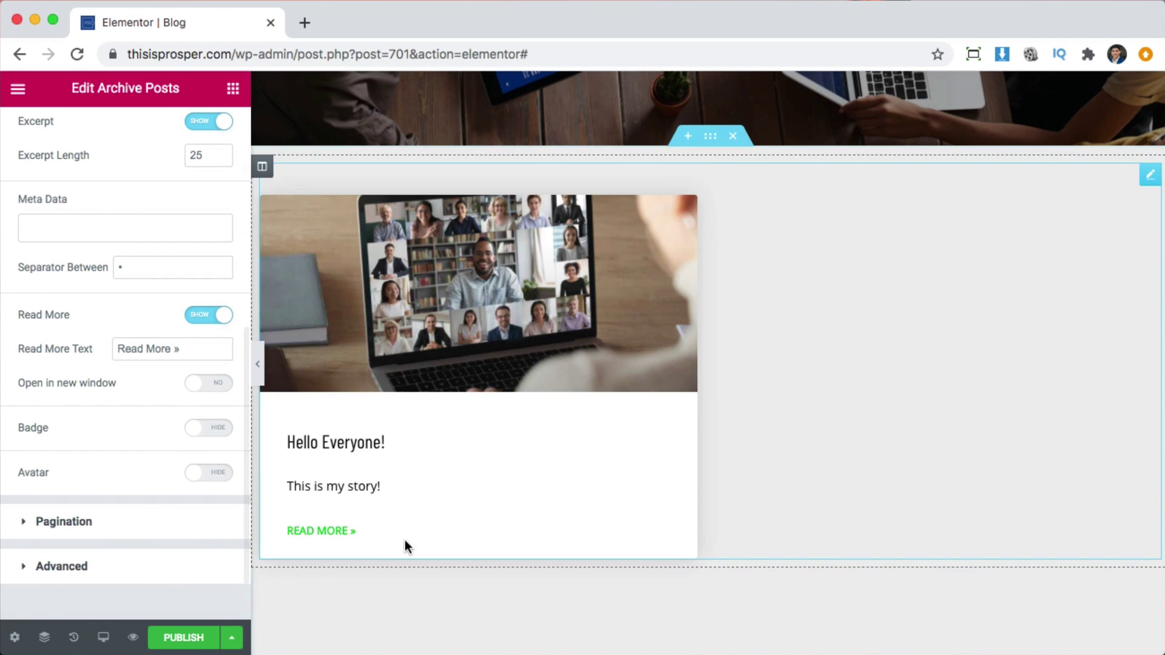
{"action": "scroll", "coordinate": [408, 137], "scroll_direction": "up", "scroll_amount": 5}
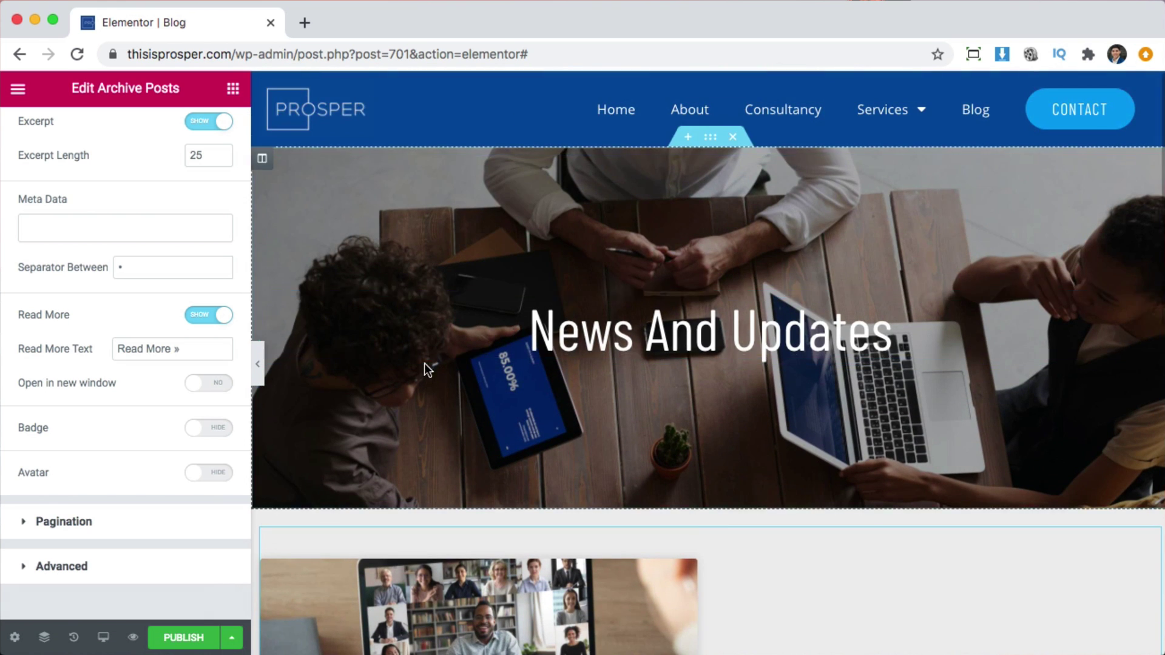
{"action": "scroll", "coordinate": [424, 362], "scroll_direction": "down", "scroll_amount": 5}
{"action": "scroll", "coordinate": [87, 513], "scroll_direction": "up", "scroll_amount": 10}
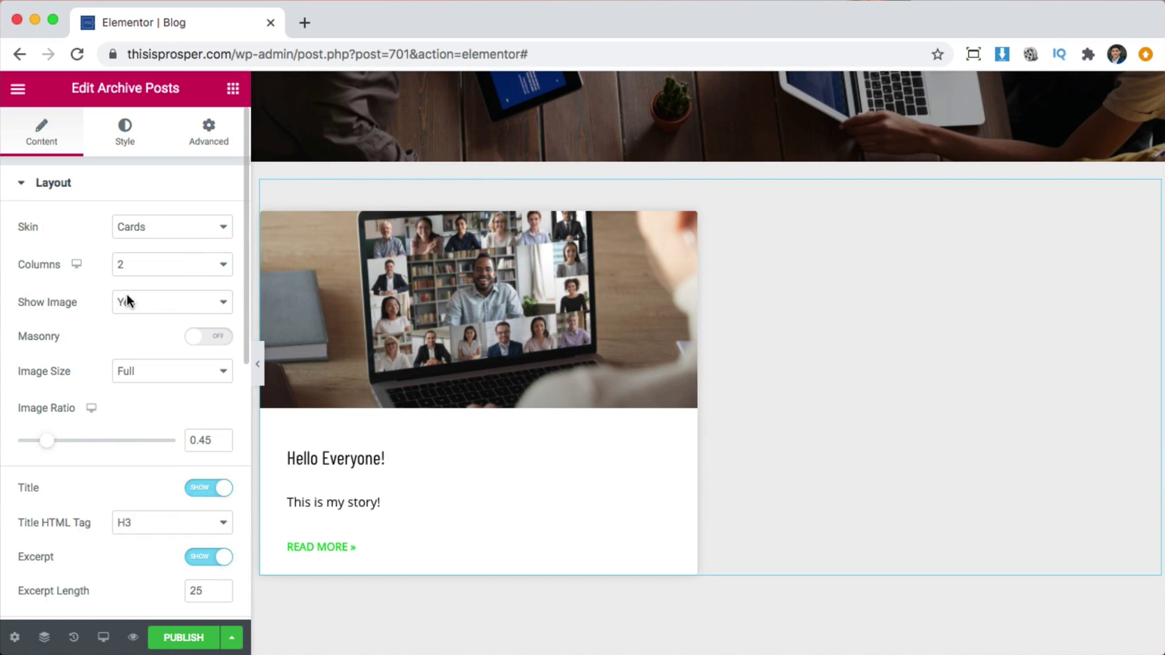
{"action": "left_click", "coordinate": [125, 130]}
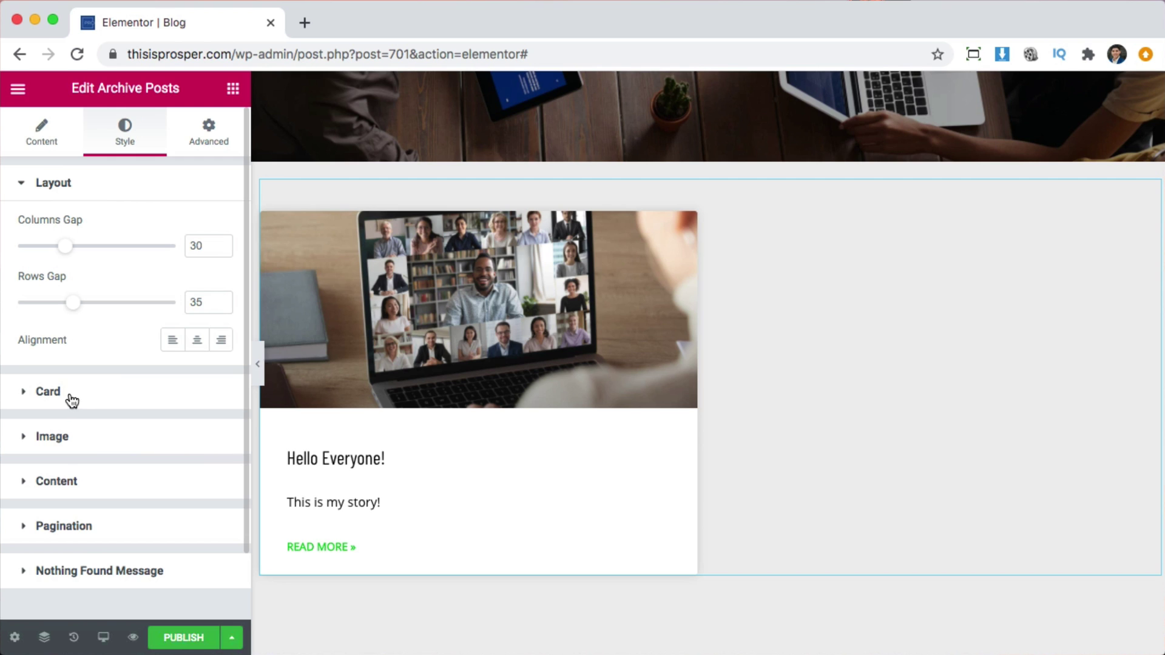
Set the Read More colour in Style > Content to the blue preset #0086C9.
{"action": "left_click", "coordinate": [85, 496]}
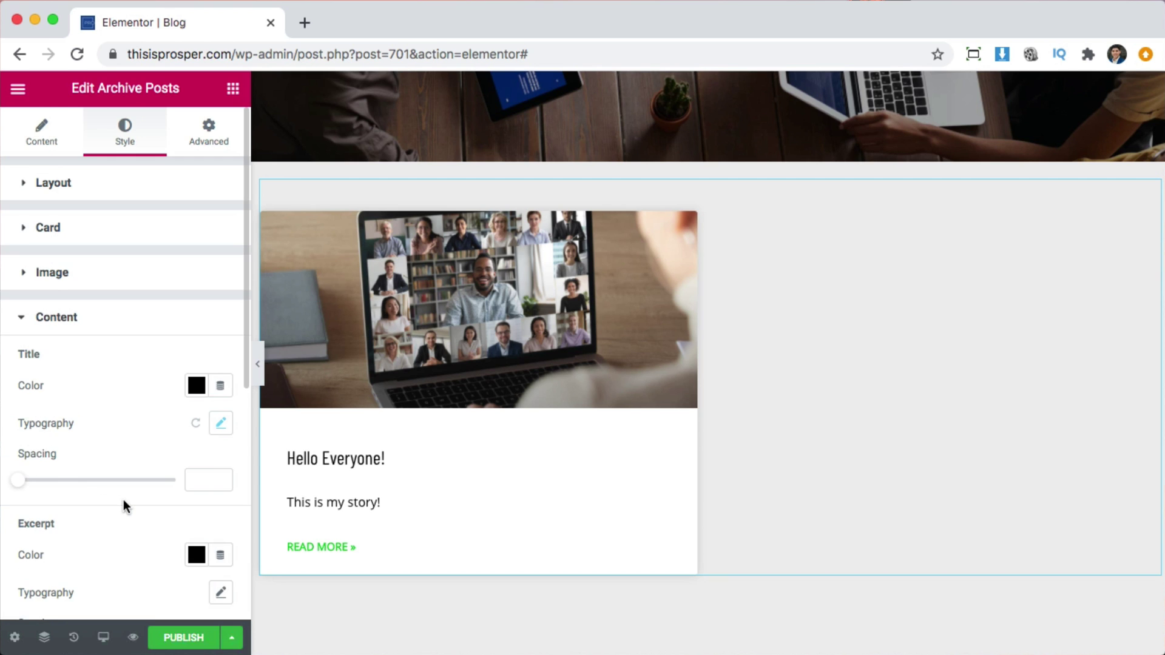
{"action": "scroll", "coordinate": [123, 502], "scroll_direction": "down", "scroll_amount": 5}
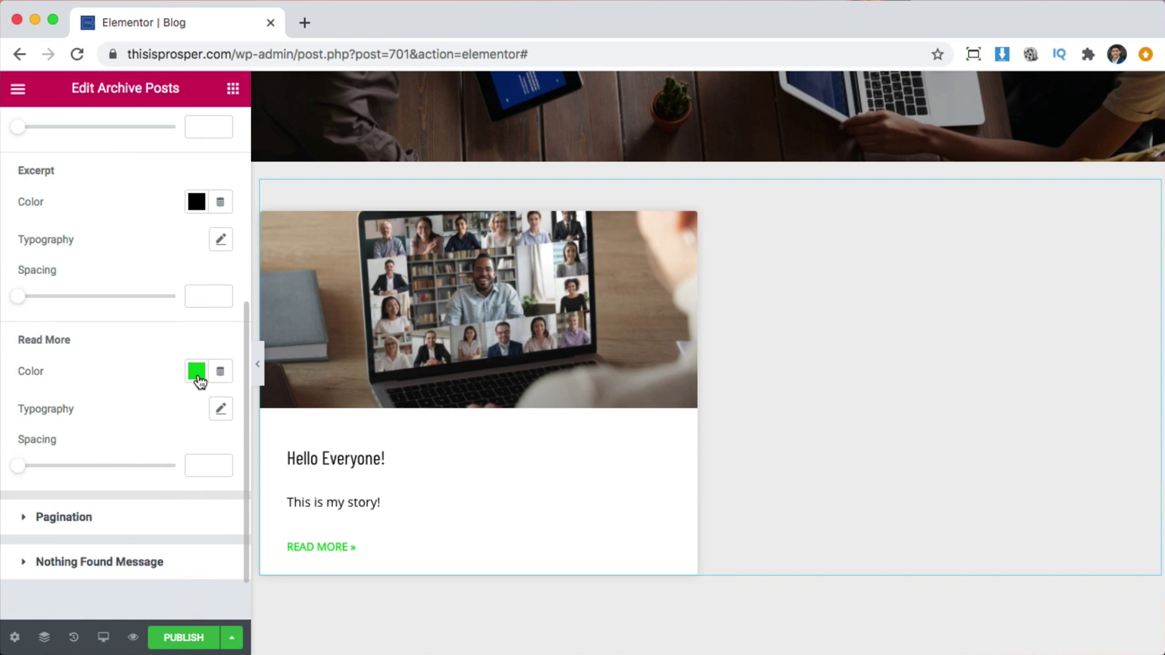
{"action": "left_click", "coordinate": [197, 376]}
{"action": "left_click", "coordinate": [319, 117]}
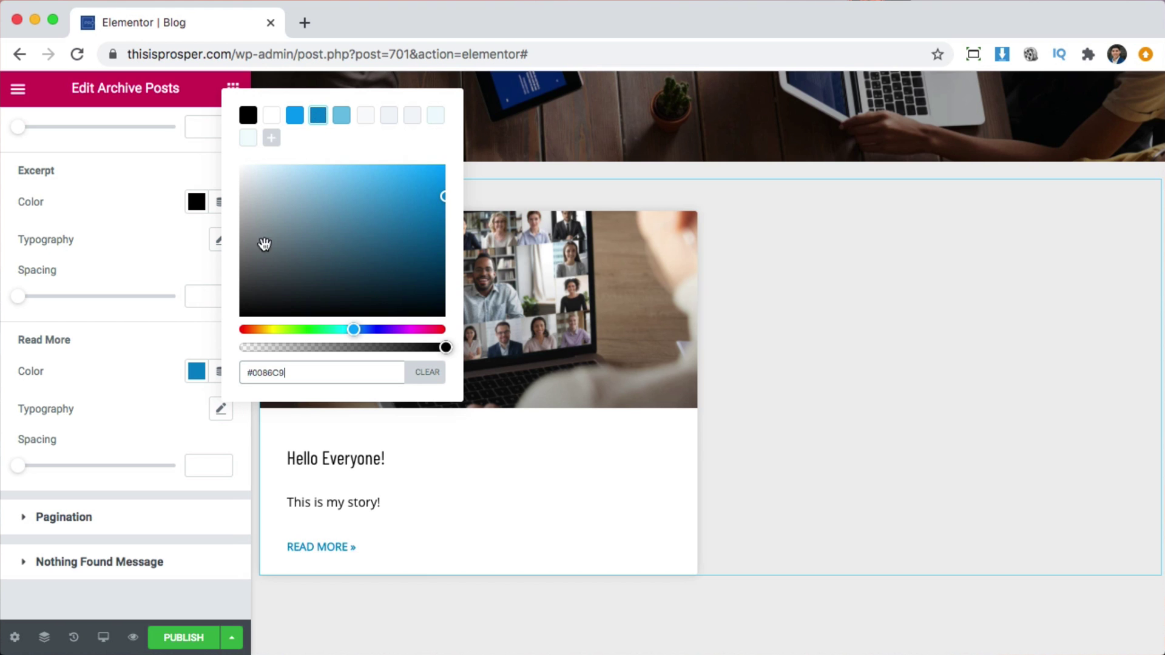
{"action": "left_click", "coordinate": [108, 366]}
{"action": "scroll", "coordinate": [653, 459], "scroll_direction": "up", "scroll_amount": 6}
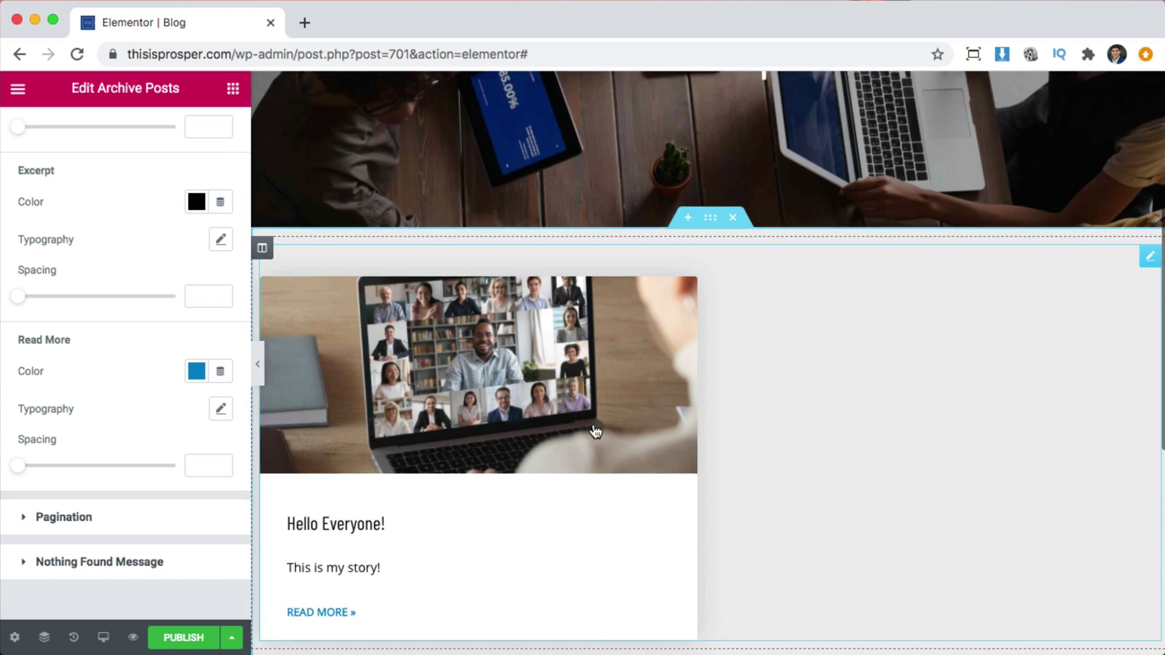
Publish the archive template with Include > All Archives, then preview it in a new tab.
{"action": "left_click", "coordinate": [181, 647]}
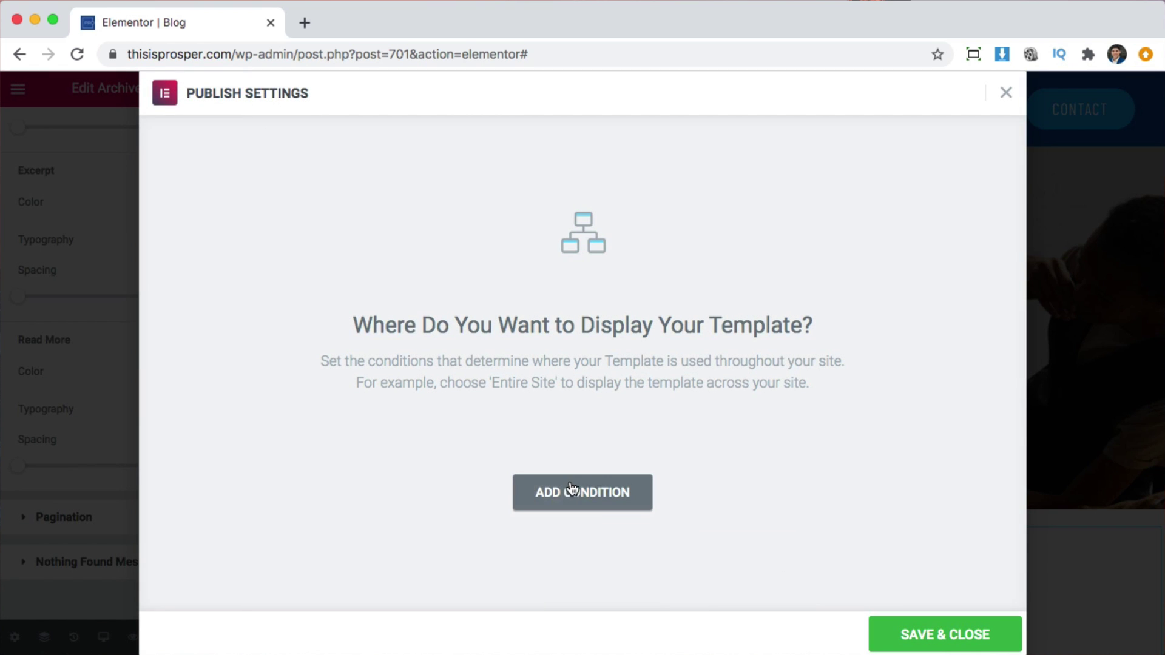
{"action": "left_click", "coordinate": [575, 495]}
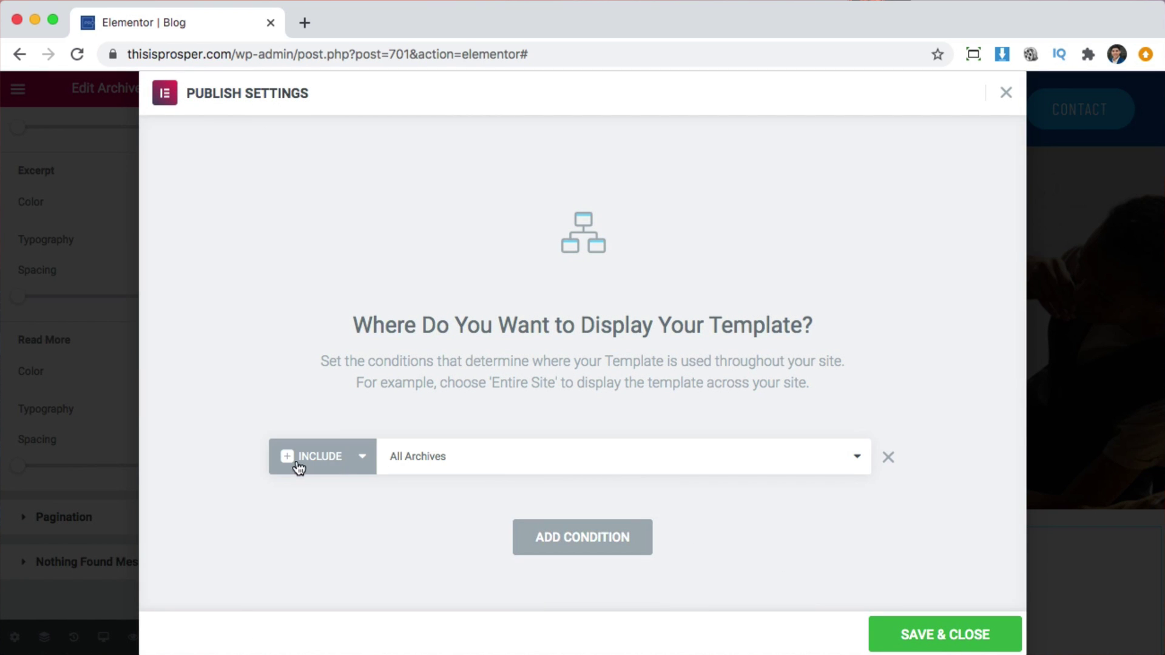
{"action": "left_click", "coordinate": [950, 635]}
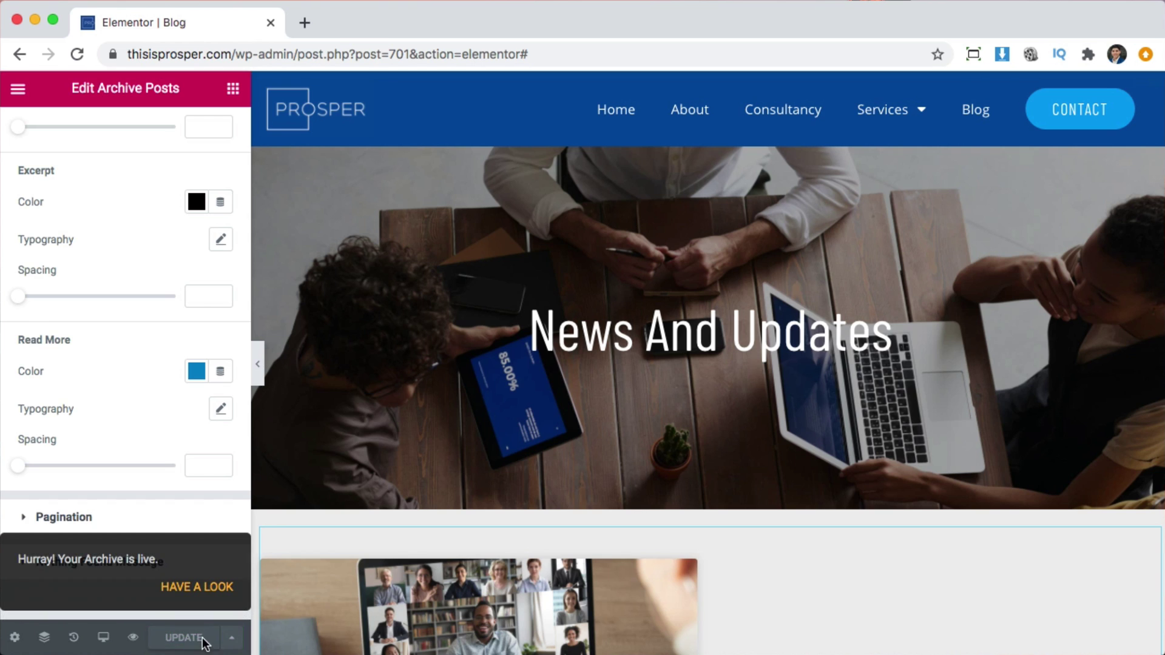
{"action": "mouse_move", "coordinate": [133, 642]}
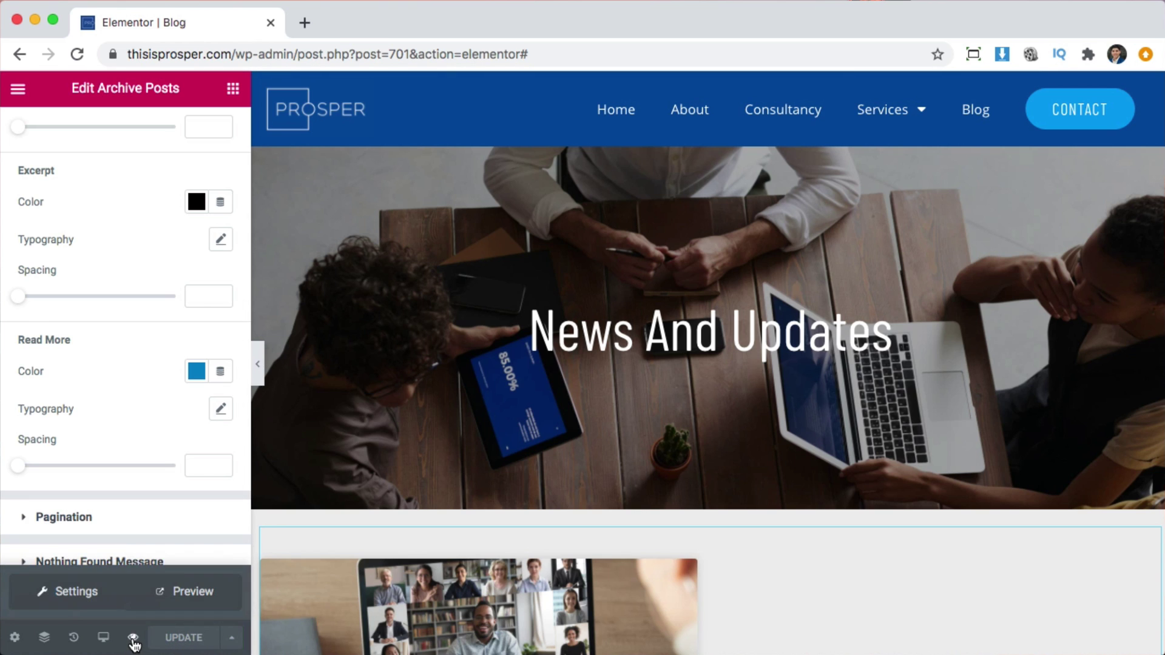
{"action": "left_click", "coordinate": [192, 603]}
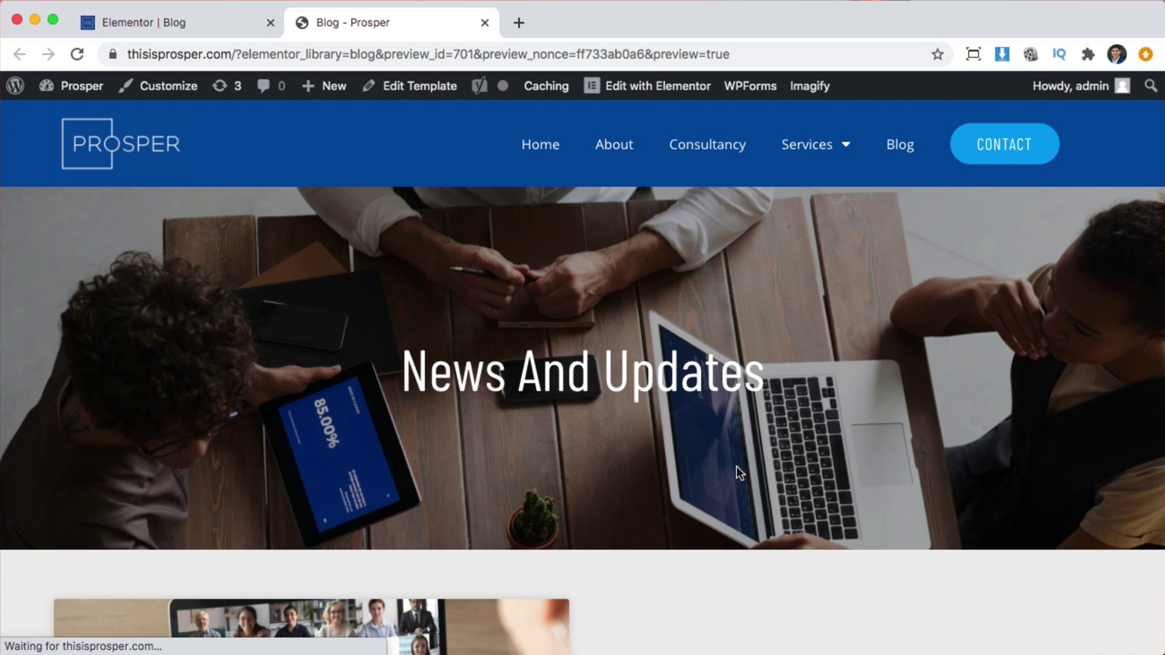
Browse the live Blog page and open the Hello Everyone! post via READ MORE.
{"action": "scroll", "coordinate": [834, 477], "scroll_direction": "down", "scroll_amount": 5}
{"action": "scroll", "coordinate": [832, 477], "scroll_direction": "down", "scroll_amount": 5}
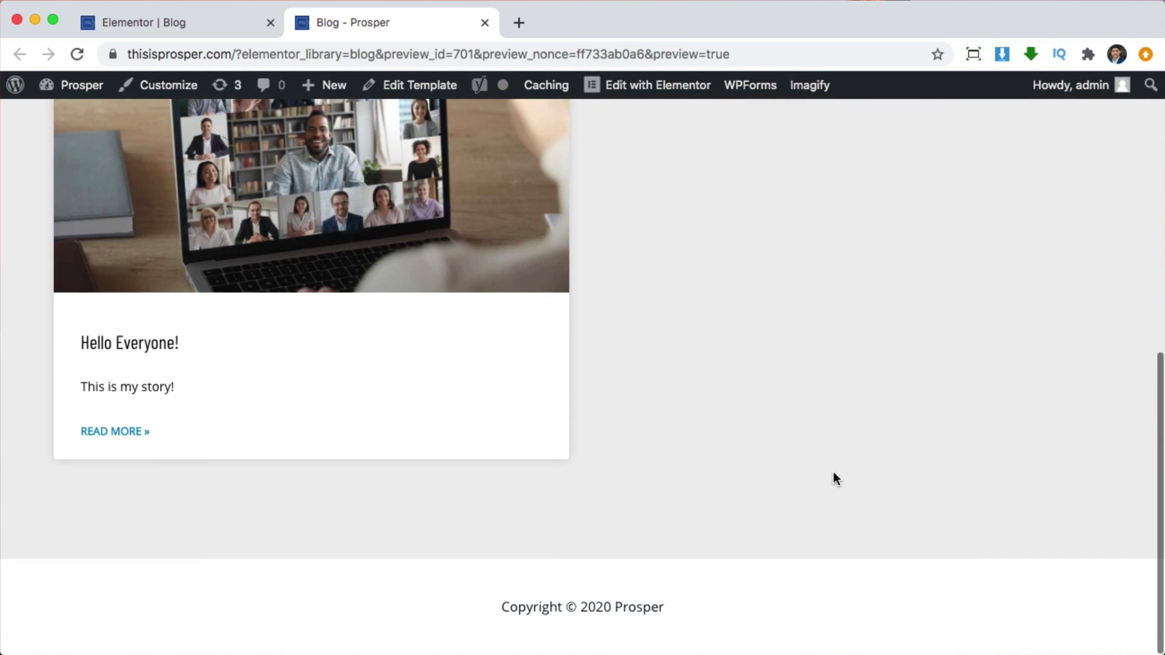
{"action": "scroll", "coordinate": [832, 473], "scroll_direction": "up", "scroll_amount": 10}
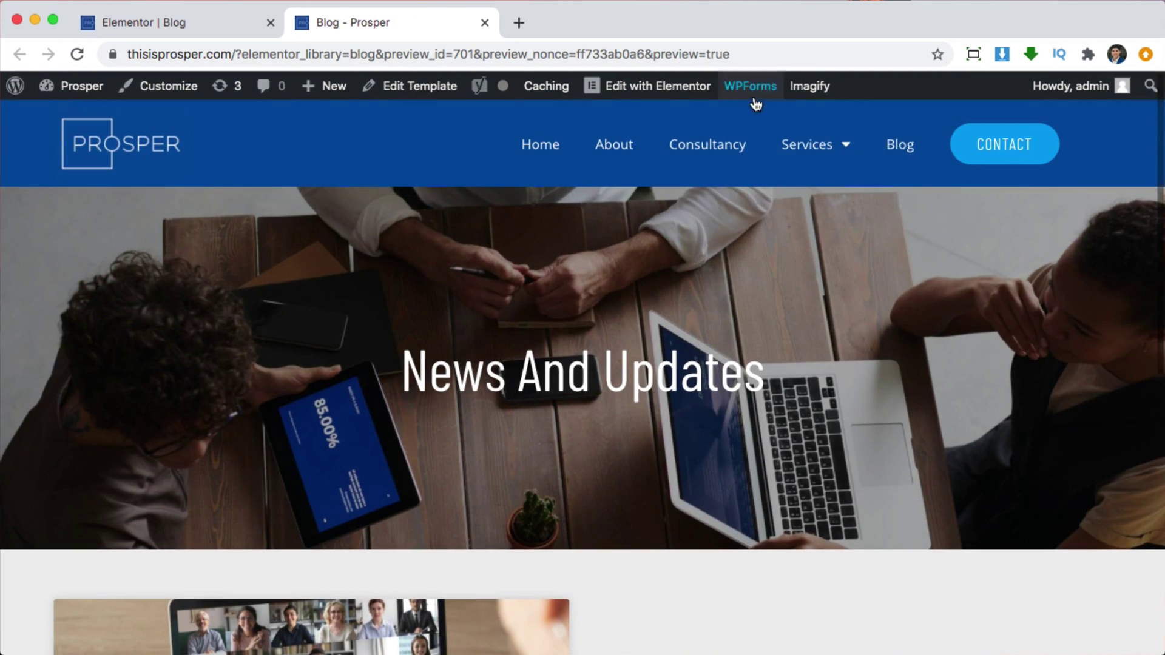
{"action": "left_click", "coordinate": [896, 151]}
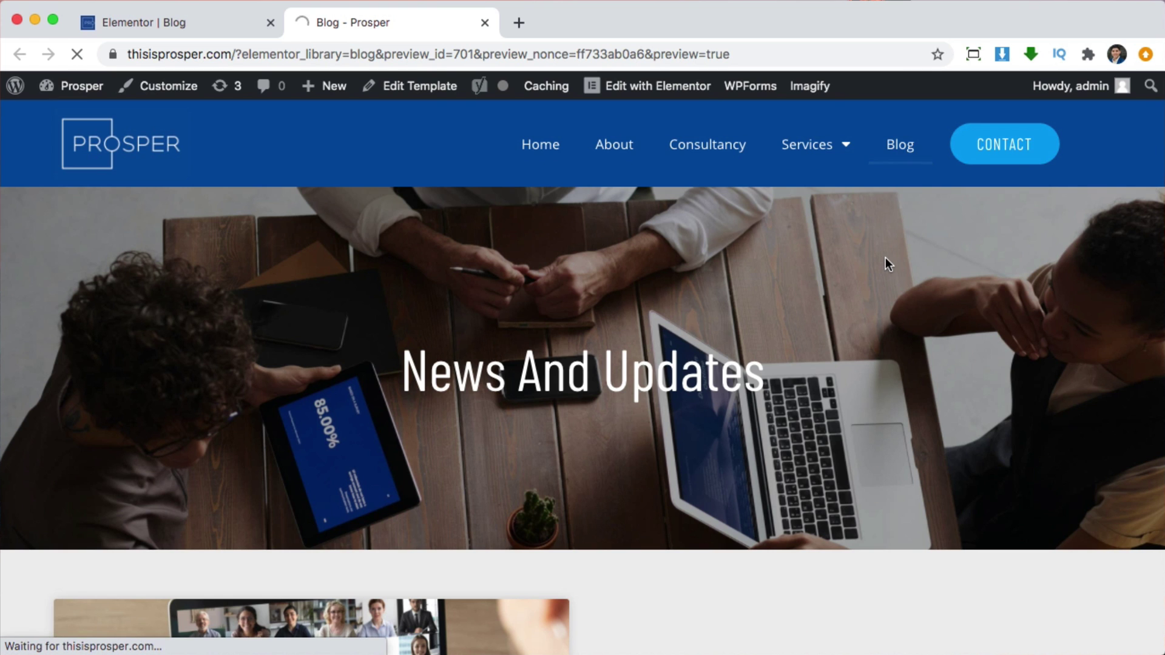
{"action": "scroll", "coordinate": [884, 275], "scroll_direction": "down", "scroll_amount": 5}
{"action": "scroll", "coordinate": [883, 277], "scroll_direction": "down", "scroll_amount": 1}
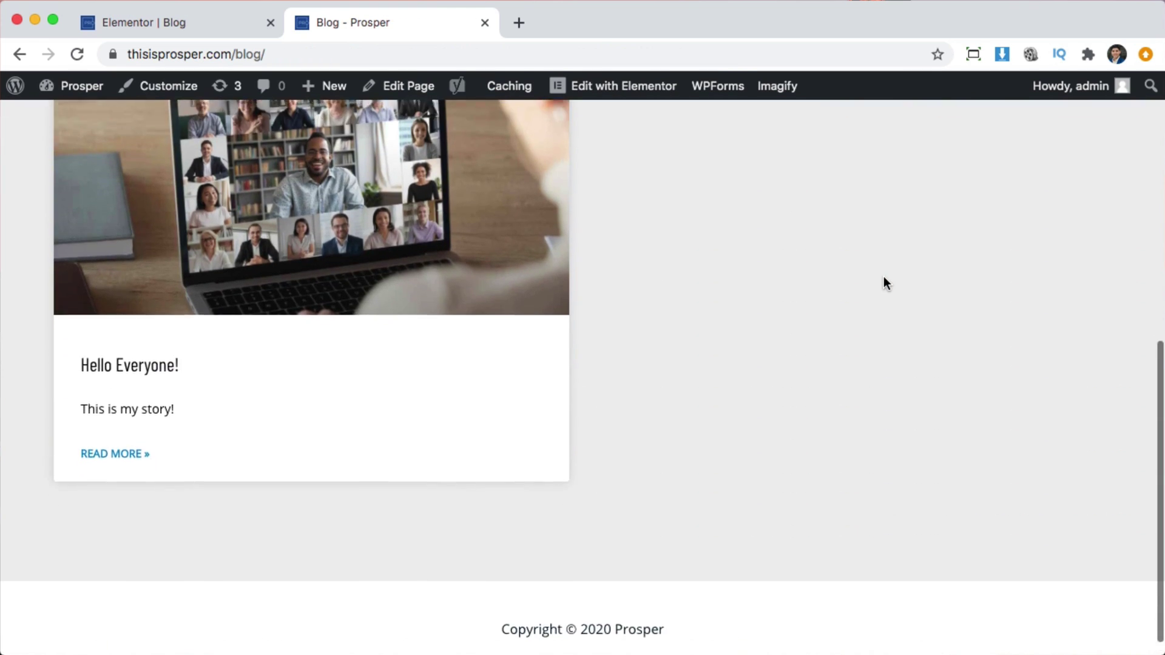
{"action": "scroll", "coordinate": [883, 277], "scroll_direction": "up", "scroll_amount": 8}
{"action": "scroll", "coordinate": [883, 277], "scroll_direction": "down", "scroll_amount": 5}
{"action": "scroll", "coordinate": [884, 283], "scroll_direction": "down", "scroll_amount": 2}
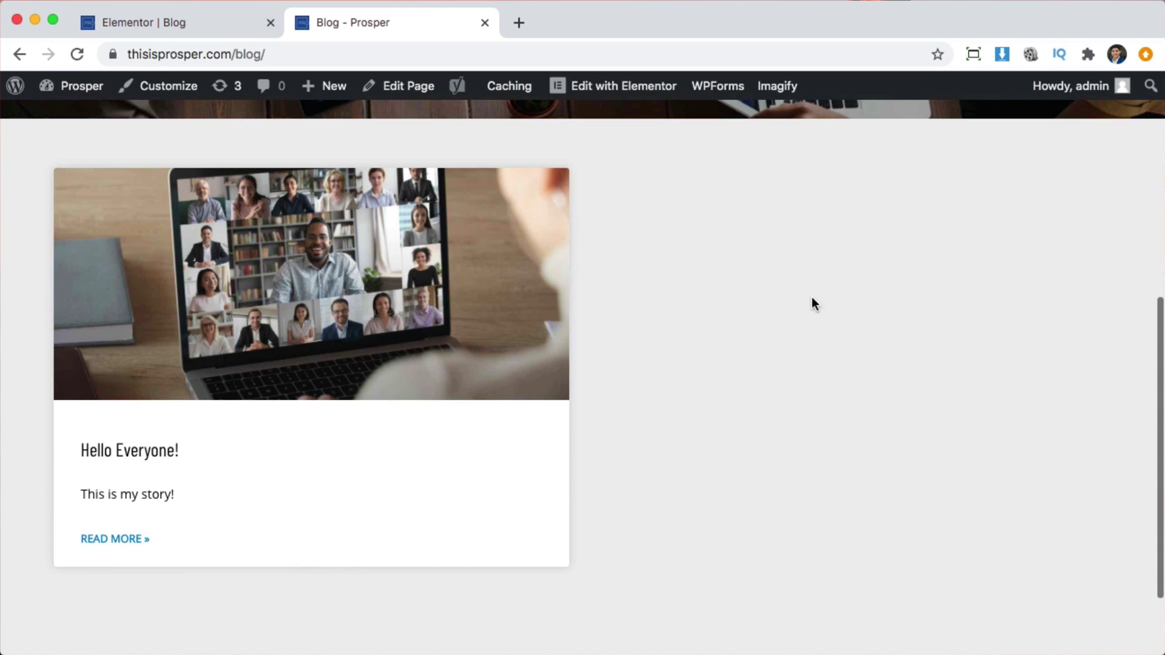
{"action": "left_click", "coordinate": [107, 544]}
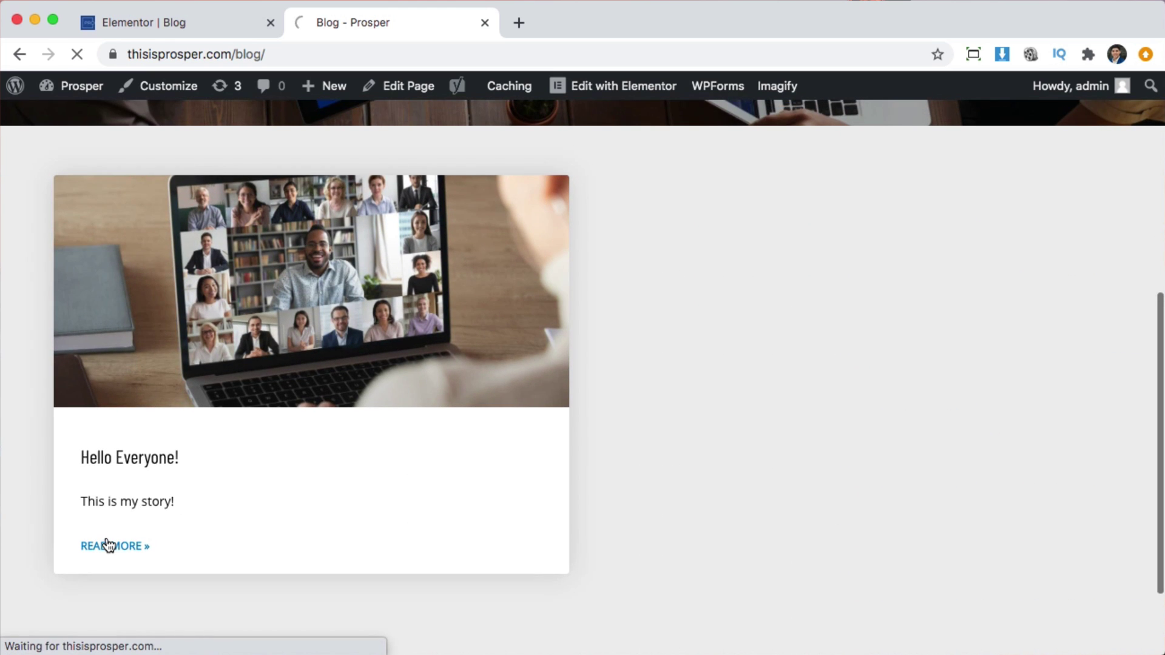
Close the Elementor | Blog editor tab and return to the admin dashboard.
{"action": "scroll", "coordinate": [683, 491], "scroll_direction": "down", "scroll_amount": 10}
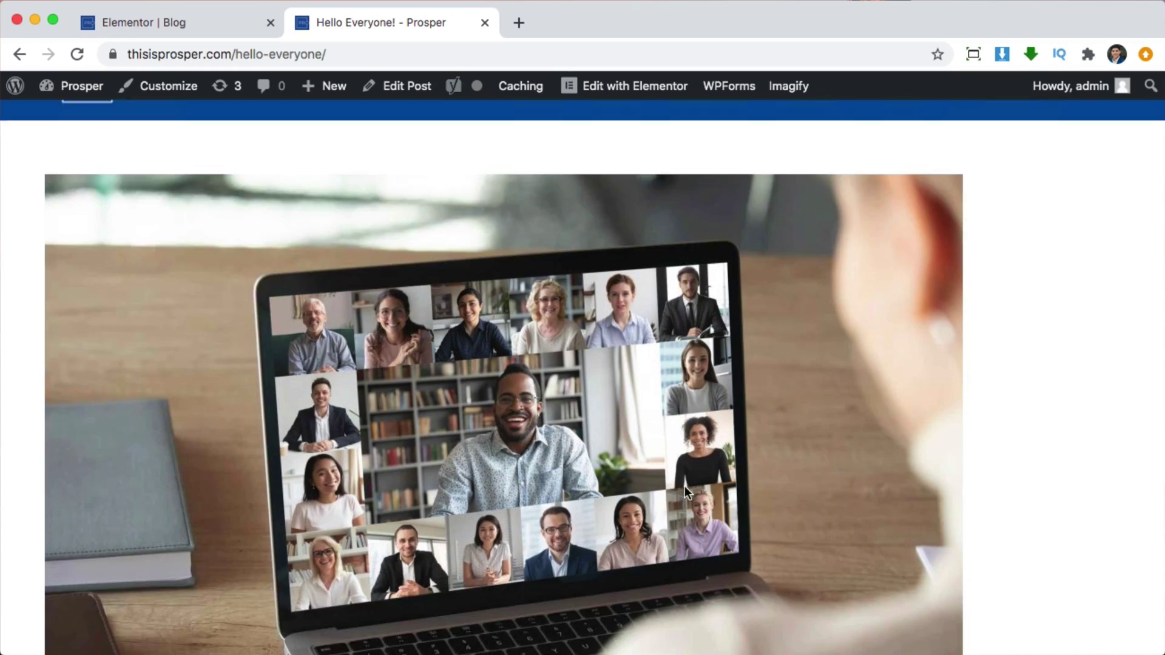
{"action": "scroll", "coordinate": [681, 494], "scroll_direction": "up", "scroll_amount": 15}
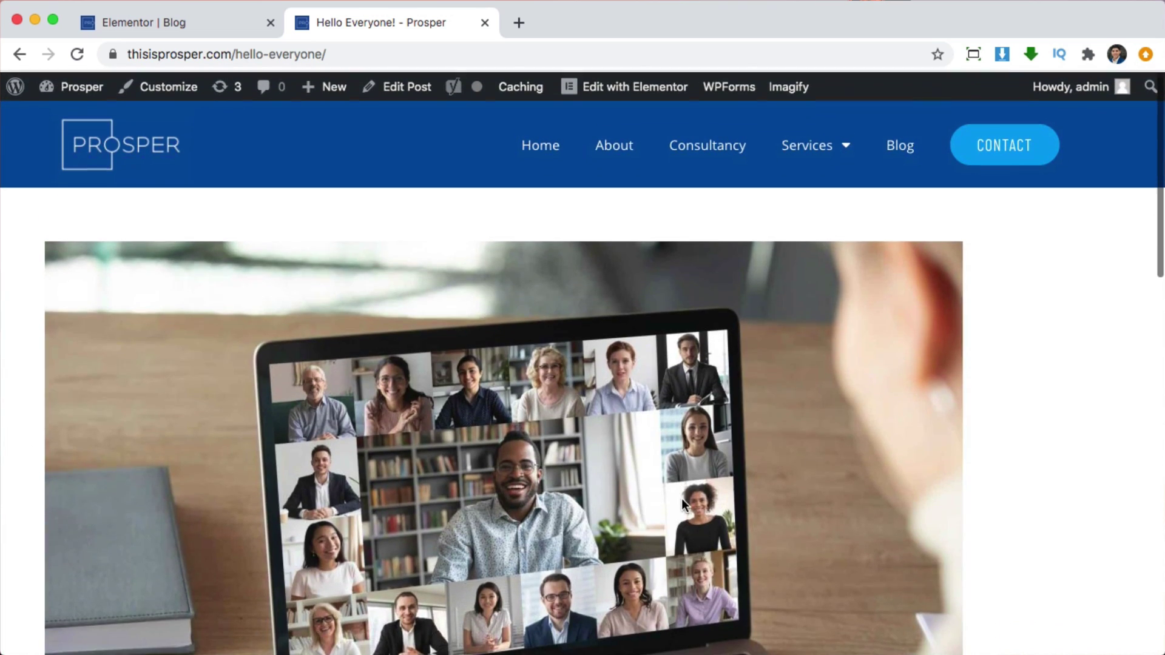
{"action": "left_click", "coordinate": [238, 23]}
{"action": "left_click", "coordinate": [270, 22]}
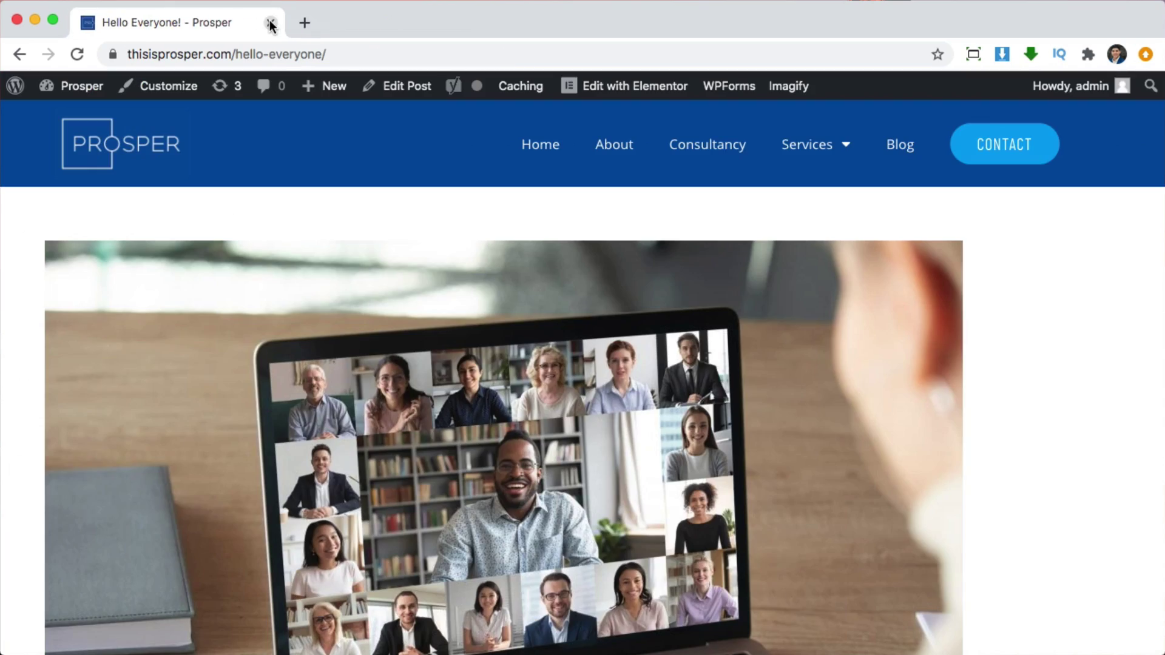
{"action": "left_click", "coordinate": [82, 87]}
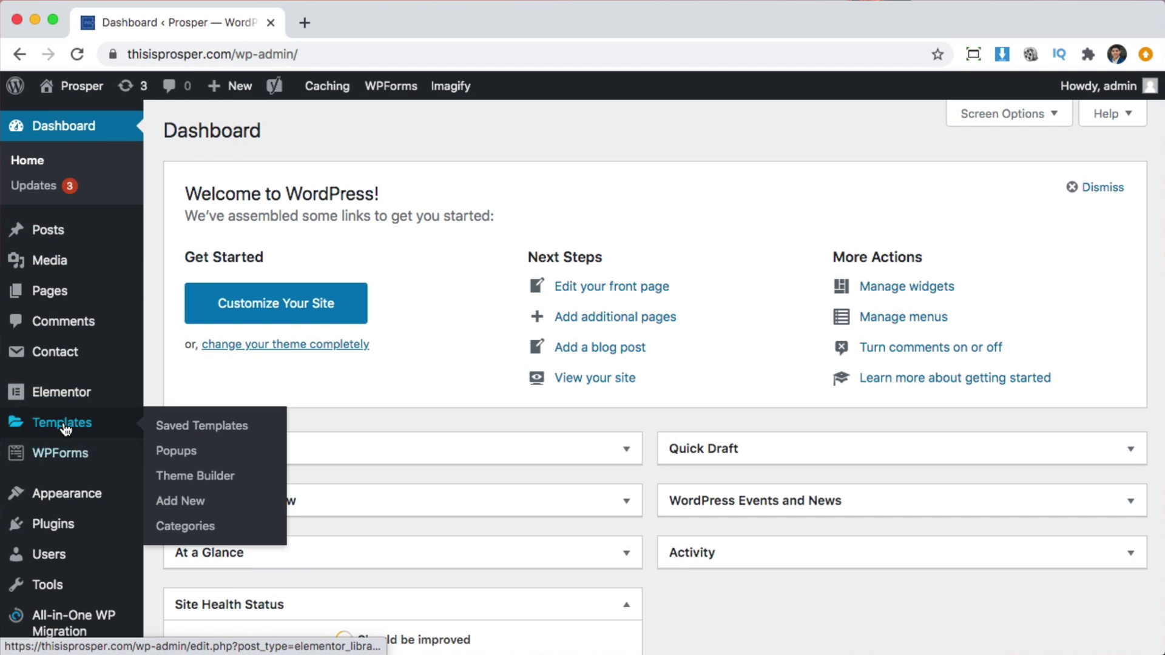
Go to Templates > Saved Templates and click Add New.
{"action": "left_click", "coordinate": [66, 430]}
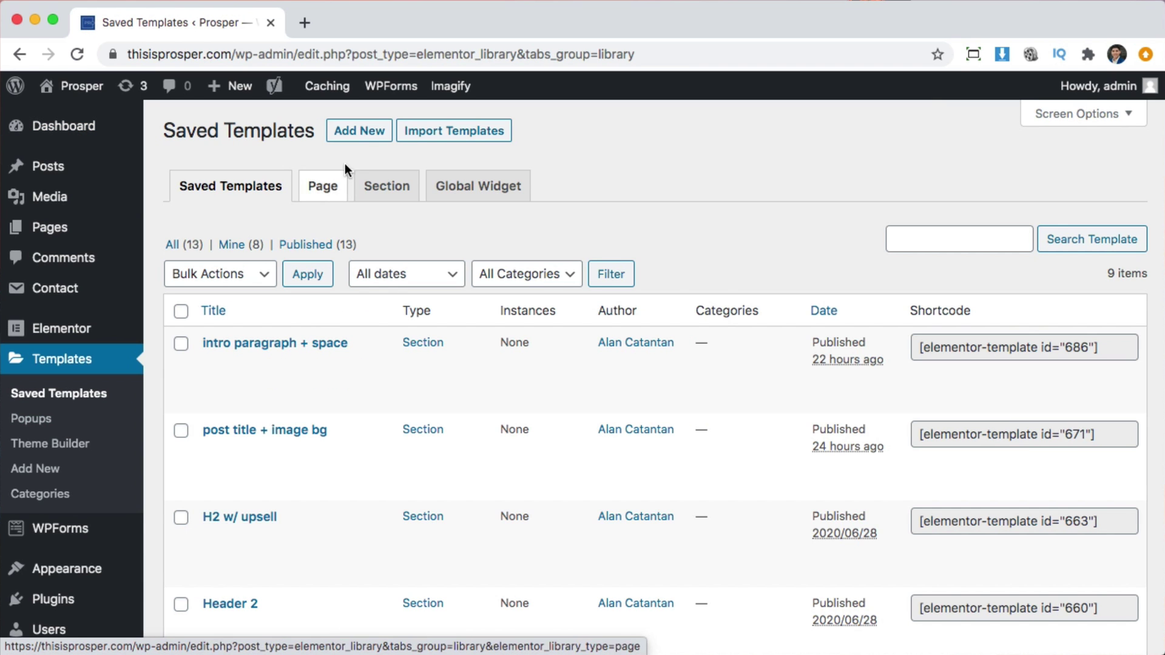
{"action": "left_click", "coordinate": [363, 139]}
Create a Single template for the Post type named 'Post'.
{"action": "left_click", "coordinate": [661, 350]}
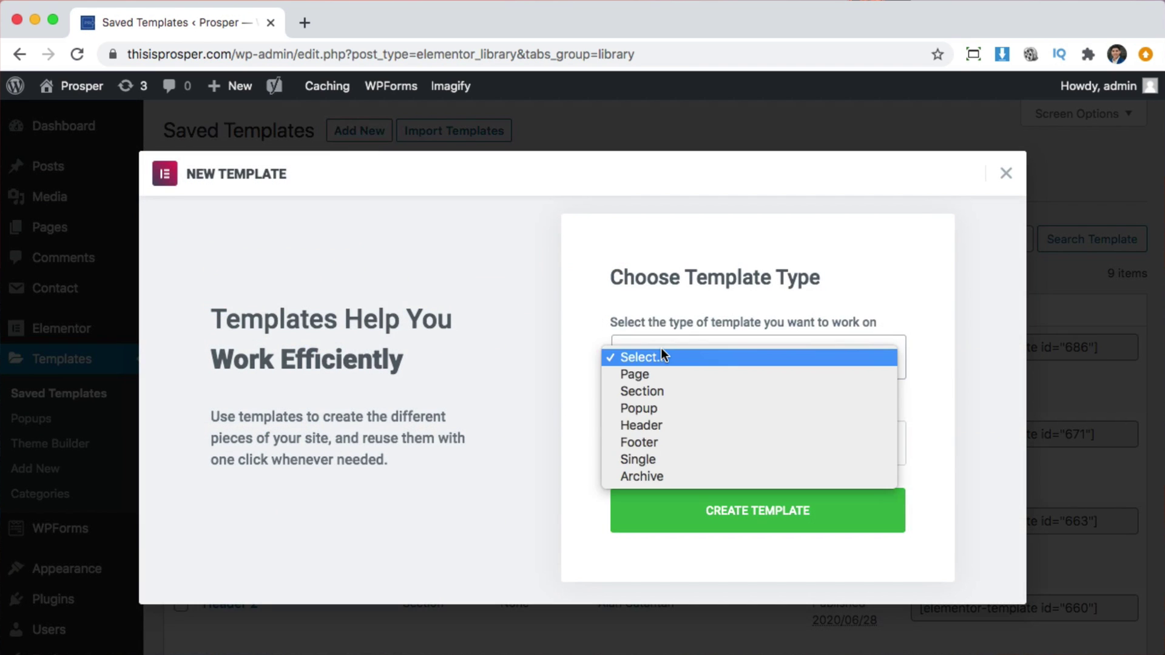
{"action": "left_click", "coordinate": [647, 458]}
{"action": "left_click", "coordinate": [676, 383]}
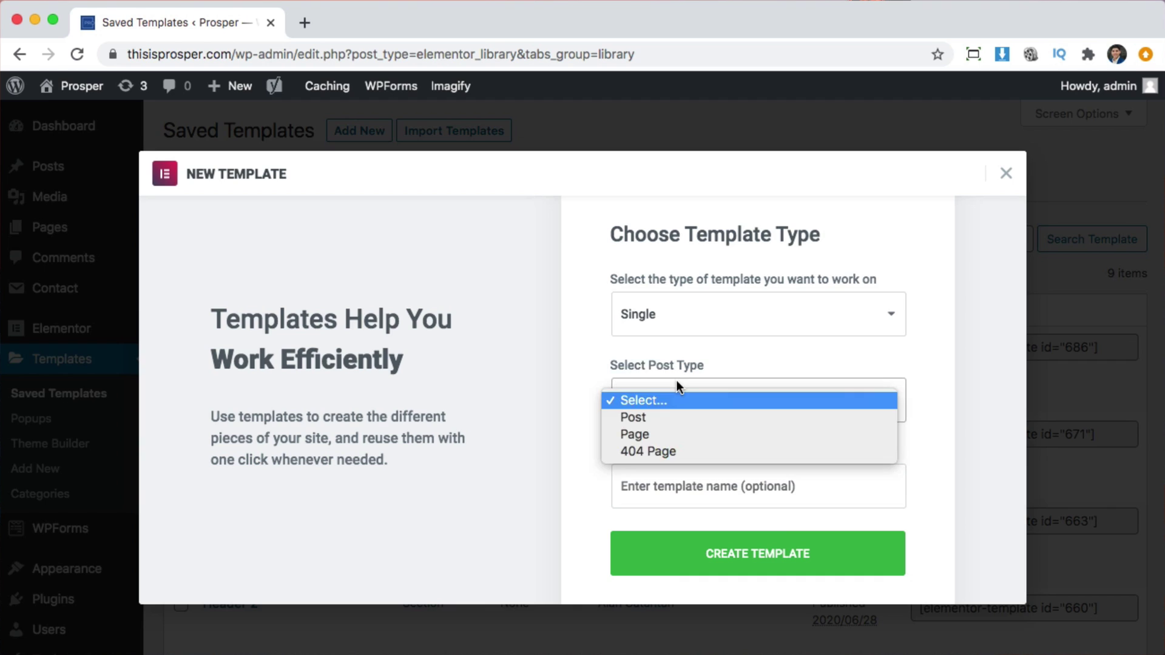
{"action": "left_click", "coordinate": [672, 418]}
{"action": "left_click", "coordinate": [701, 493]}
{"action": "type", "text": "Pos"}
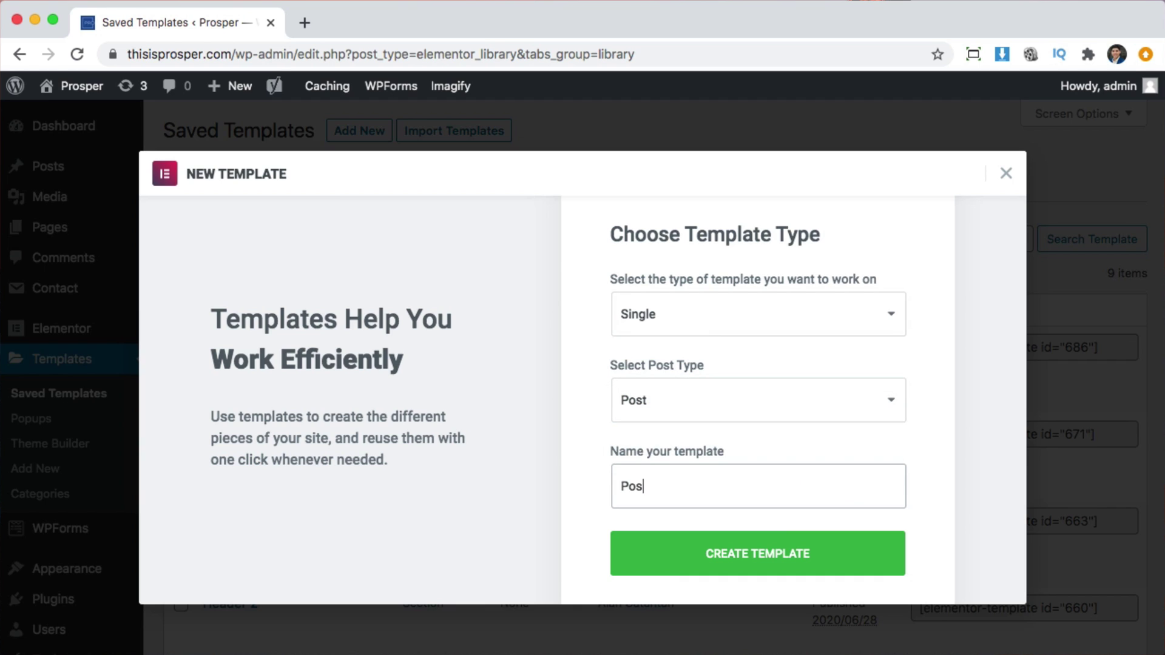
{"action": "left_click", "coordinate": [779, 563]}
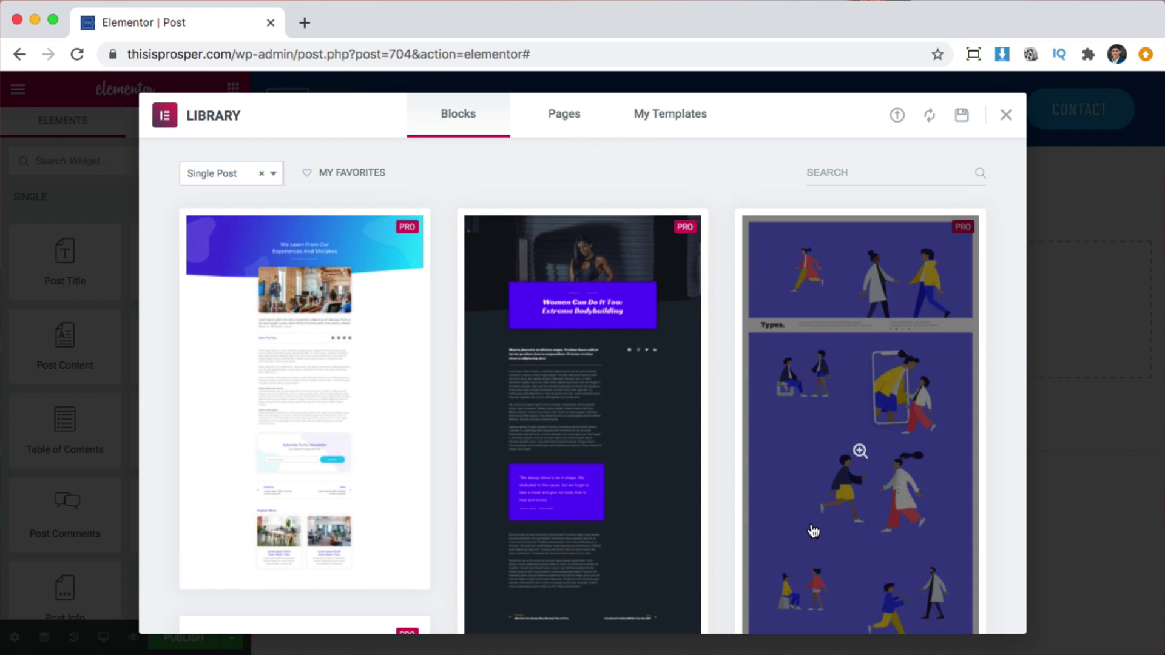
Scroll the Blocks library to the A/B testing single post block and insert it.
{"action": "scroll", "coordinate": [813, 530], "scroll_direction": "down", "scroll_amount": 6}
{"action": "scroll", "coordinate": [814, 530], "scroll_direction": "down", "scroll_amount": 15}
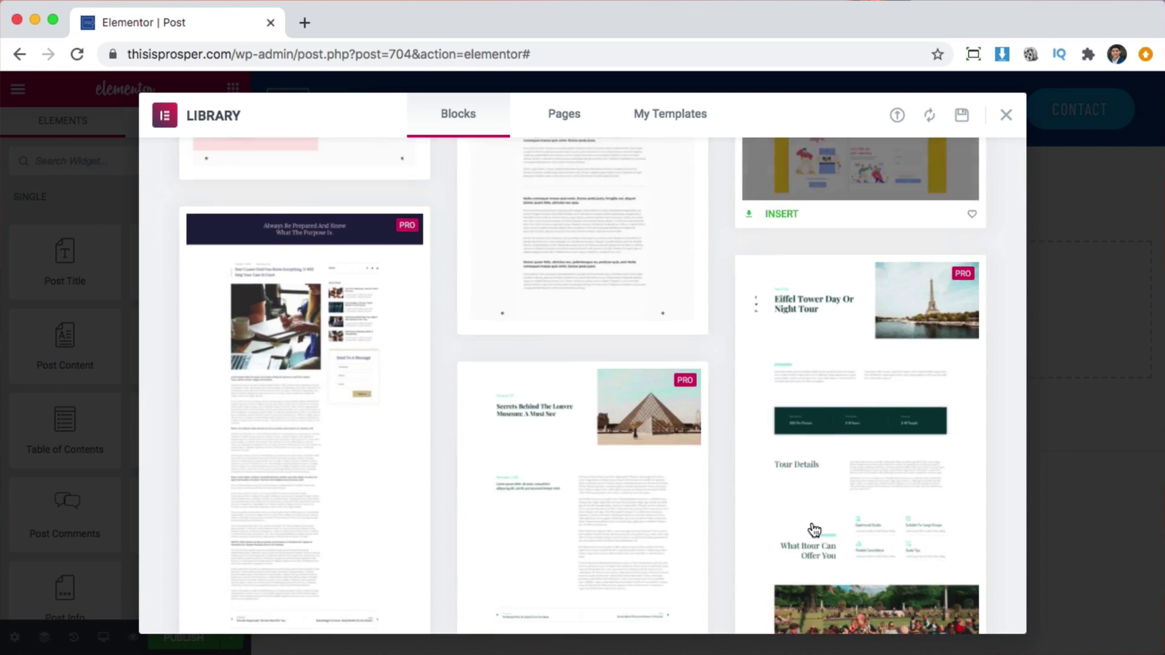
{"action": "scroll", "coordinate": [814, 530], "scroll_direction": "down", "scroll_amount": 15}
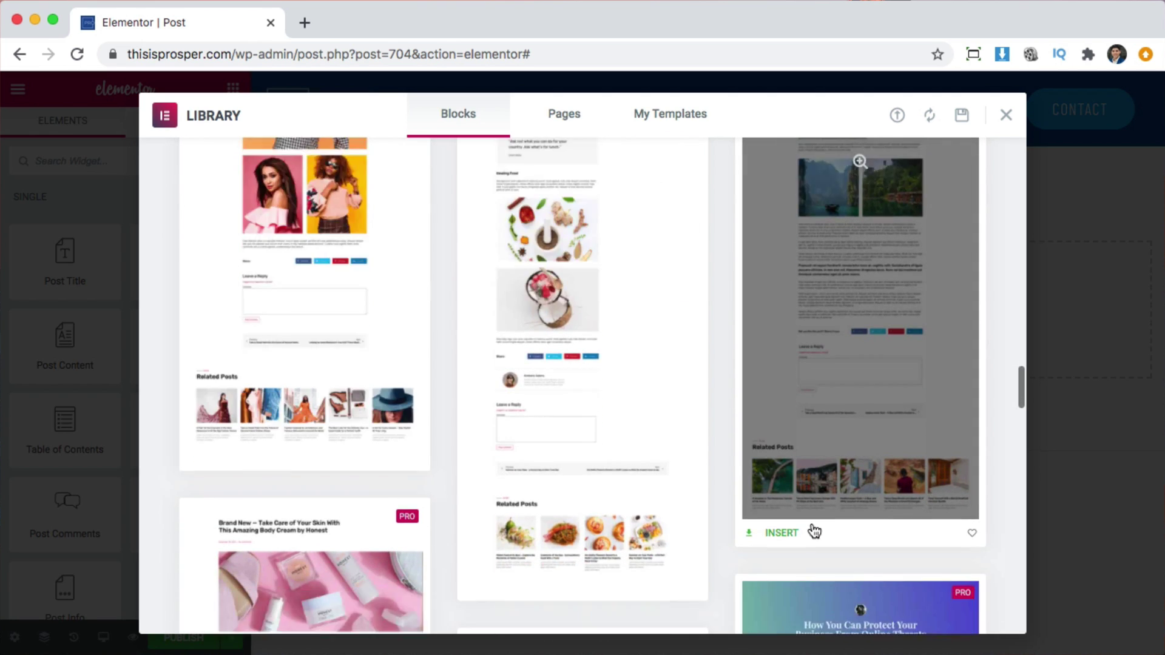
{"action": "scroll", "coordinate": [814, 530], "scroll_direction": "down", "scroll_amount": 15}
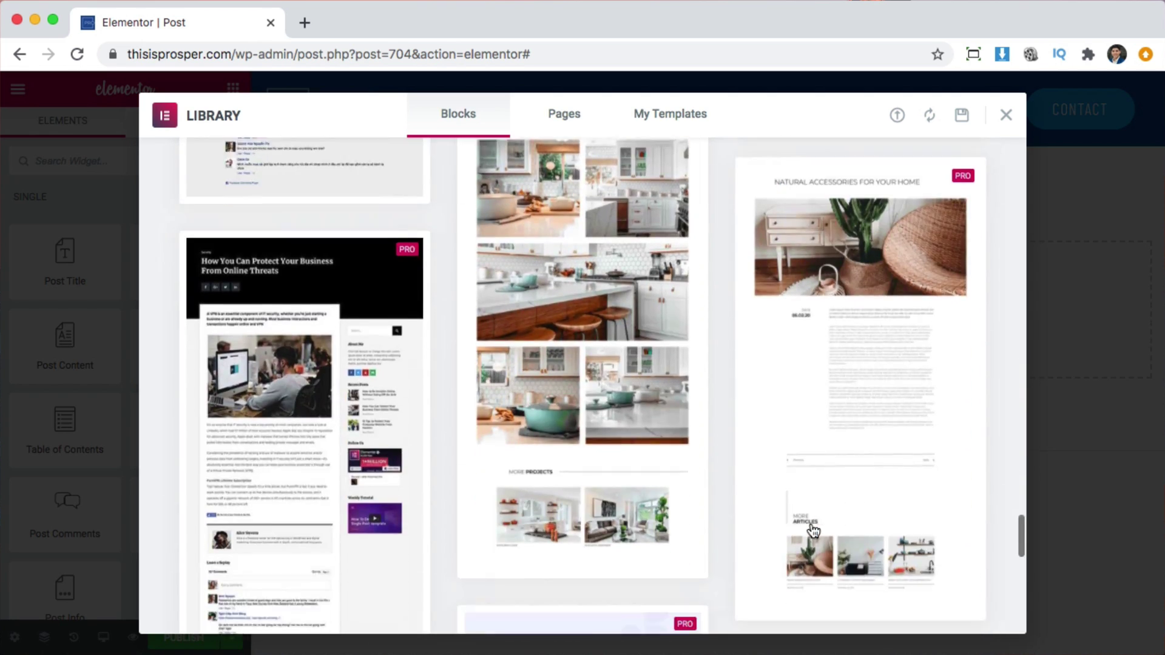
{"action": "scroll", "coordinate": [814, 530], "scroll_direction": "down", "scroll_amount": 10}
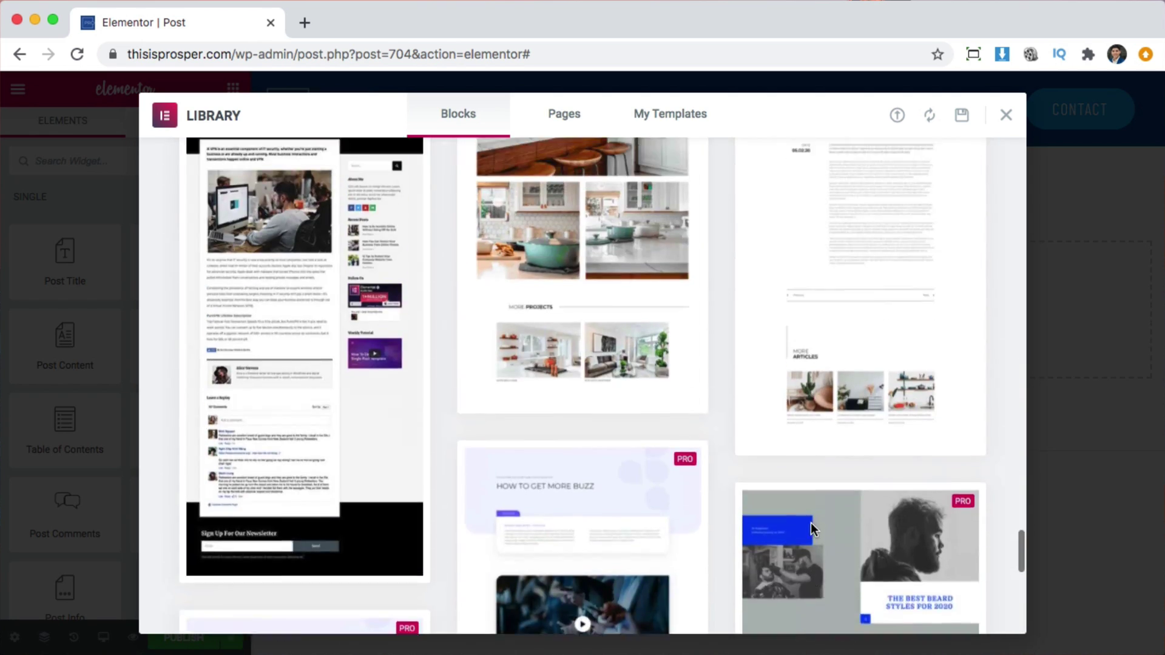
{"action": "scroll", "coordinate": [814, 530], "scroll_direction": "down", "scroll_amount": 15}
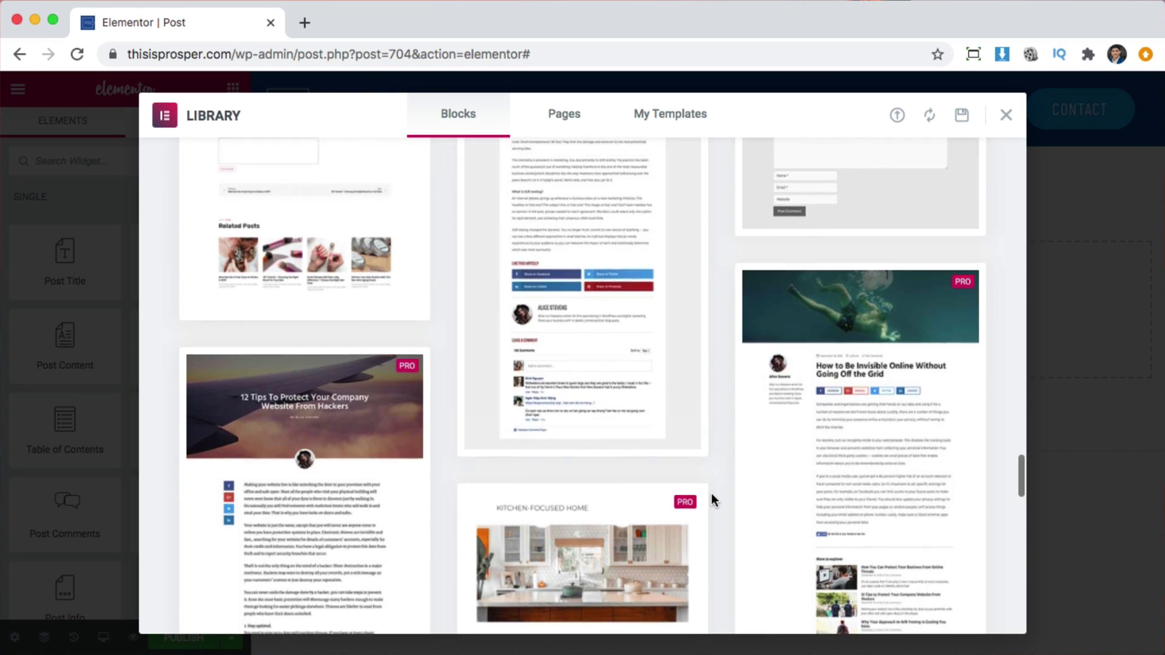
{"action": "scroll", "coordinate": [718, 501], "scroll_direction": "up", "scroll_amount": 10}
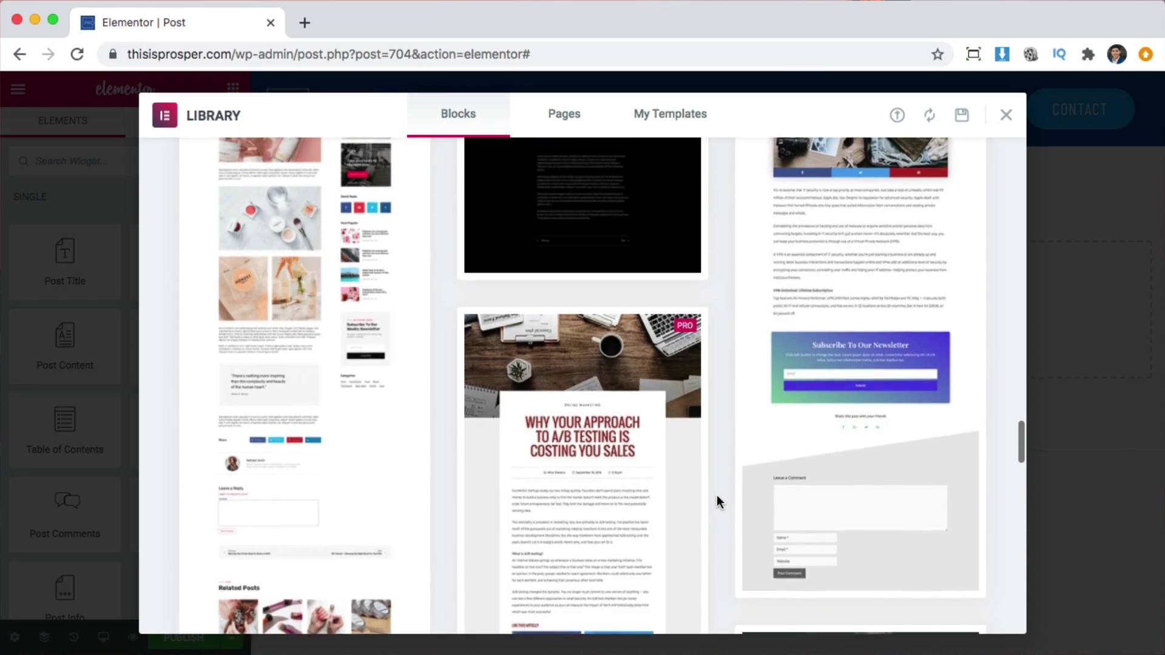
{"action": "scroll", "coordinate": [717, 501], "scroll_direction": "up", "scroll_amount": 10}
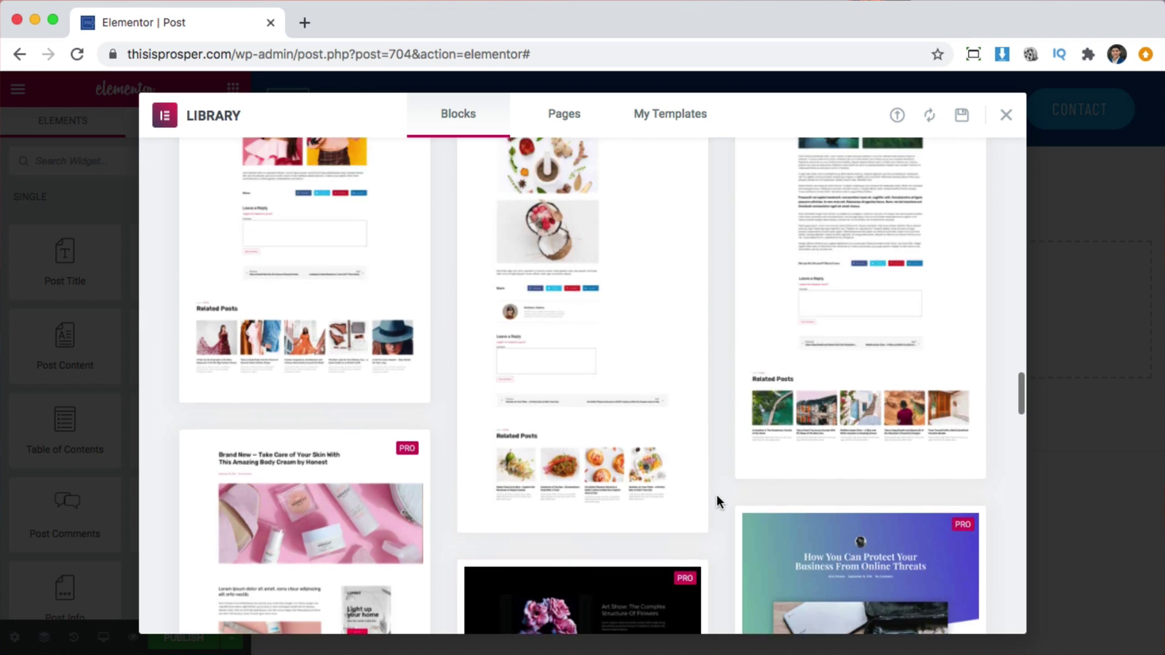
{"action": "scroll", "coordinate": [717, 497], "scroll_direction": "up", "scroll_amount": 10}
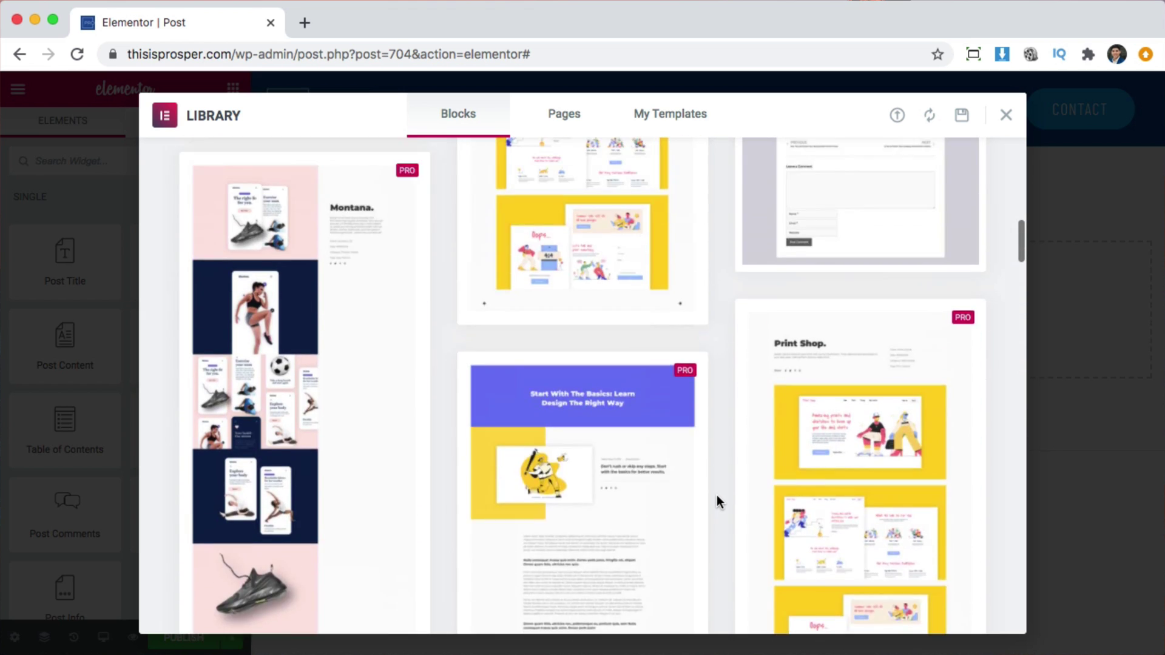
{"action": "scroll", "coordinate": [716, 495], "scroll_direction": "up", "scroll_amount": 10}
{"action": "scroll", "coordinate": [716, 495], "scroll_direction": "down", "scroll_amount": 8}
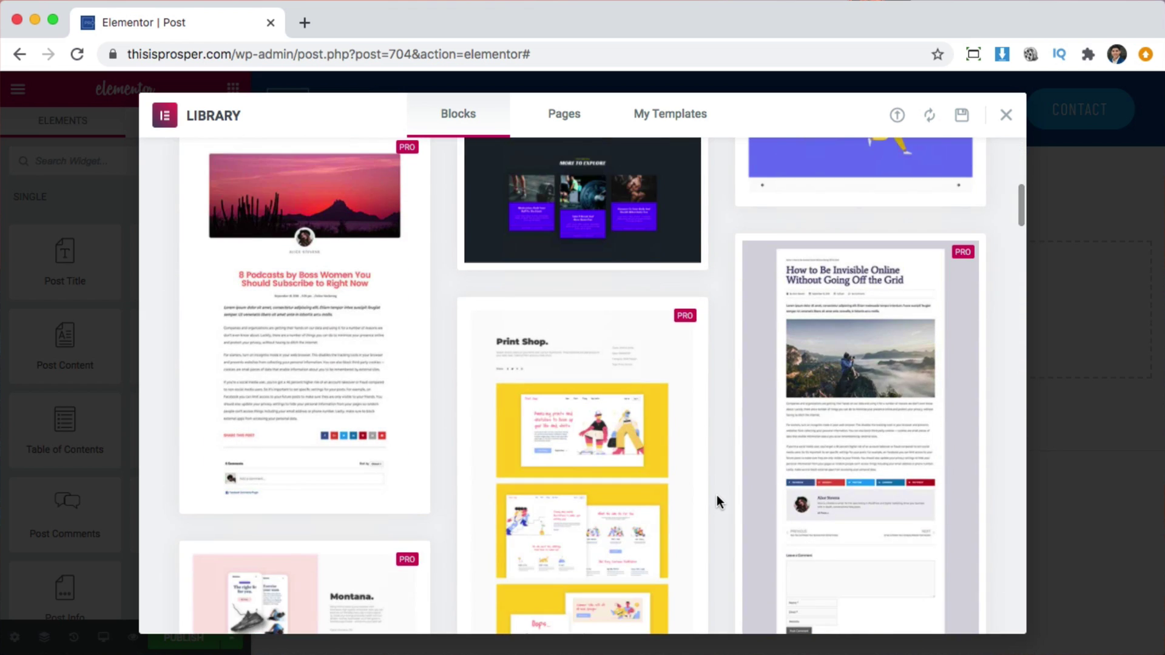
{"action": "scroll", "coordinate": [716, 495], "scroll_direction": "up", "scroll_amount": 10}
{"action": "scroll", "coordinate": [717, 496], "scroll_direction": "down", "scroll_amount": 15}
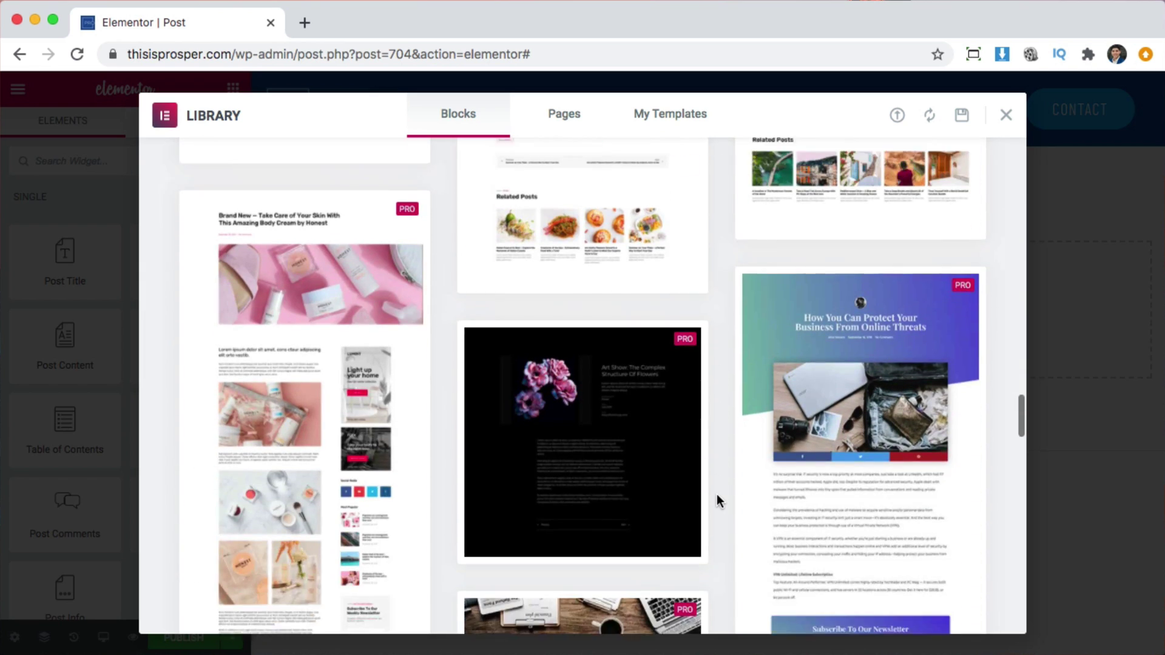
{"action": "scroll", "coordinate": [717, 500], "scroll_direction": "up", "scroll_amount": 6}
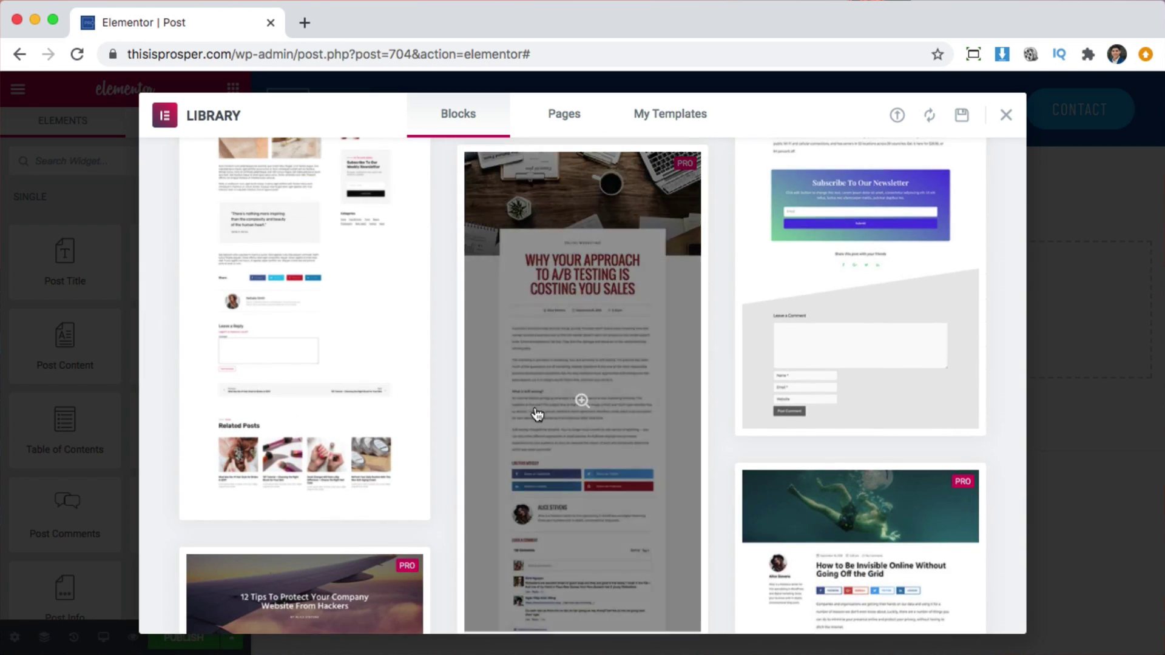
{"action": "scroll", "coordinate": [654, 390], "scroll_direction": "down", "scroll_amount": 2}
{"action": "left_click", "coordinate": [496, 512]}
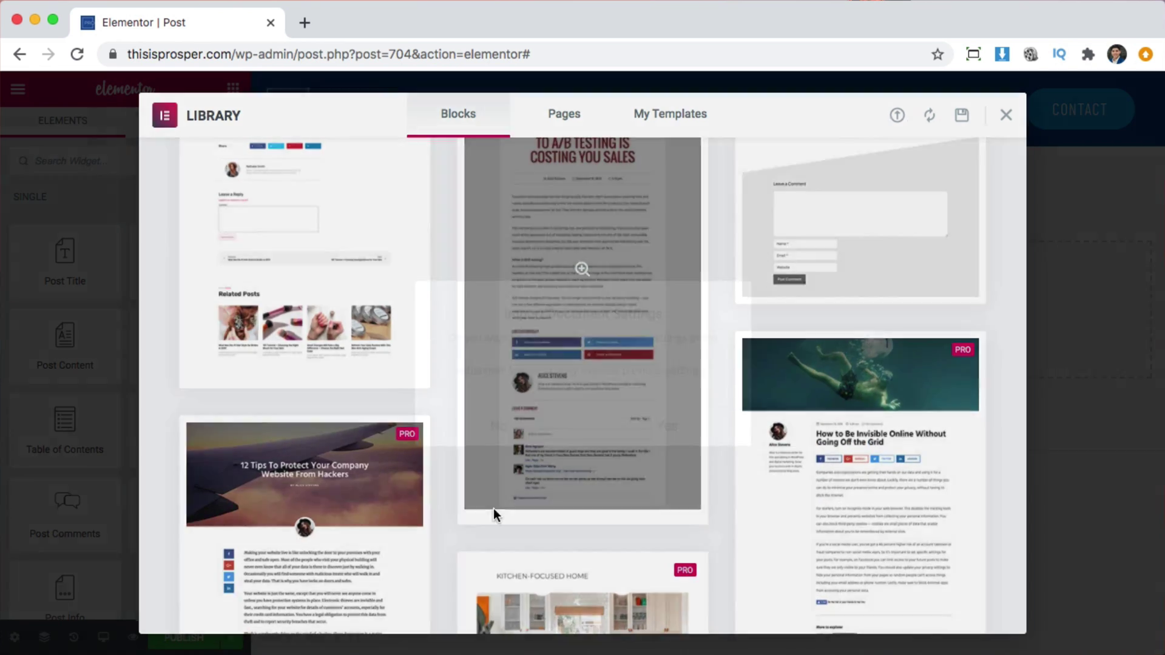
Accept importing document settings, then delete the UNCATEGORIZED label and the Post Info line.
{"action": "left_click", "coordinate": [667, 428]}
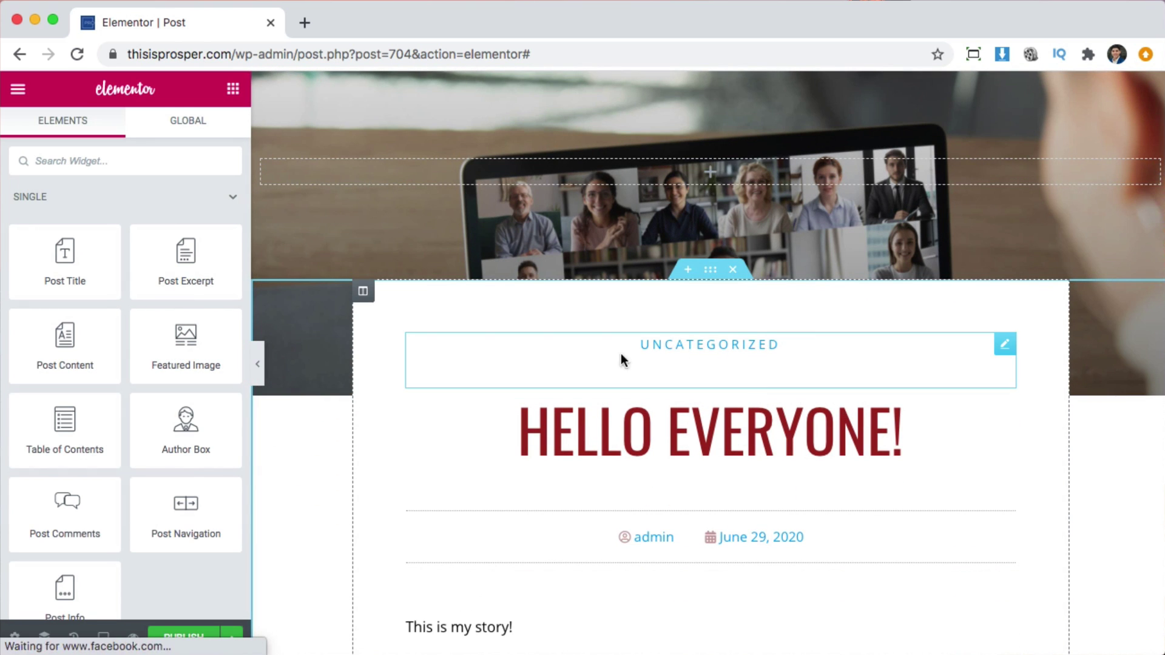
{"action": "right_click", "coordinate": [751, 352]}
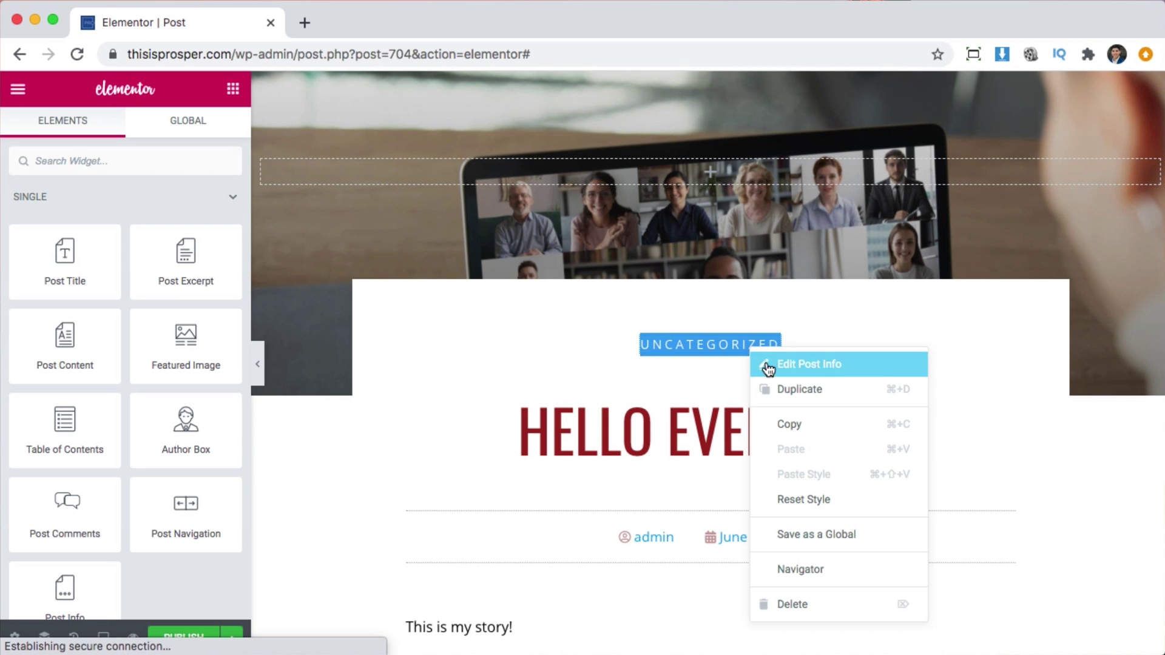
{"action": "left_click", "coordinate": [802, 613]}
{"action": "scroll", "coordinate": [781, 482], "scroll_direction": "down", "scroll_amount": 1}
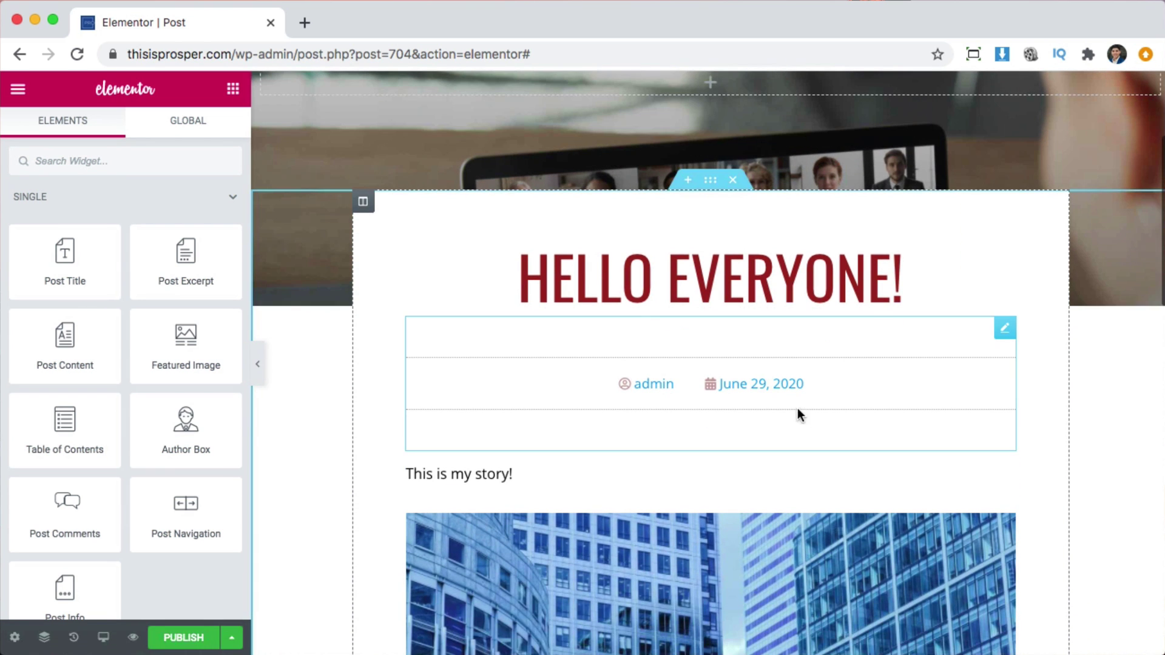
{"action": "right_click", "coordinate": [1003, 337]}
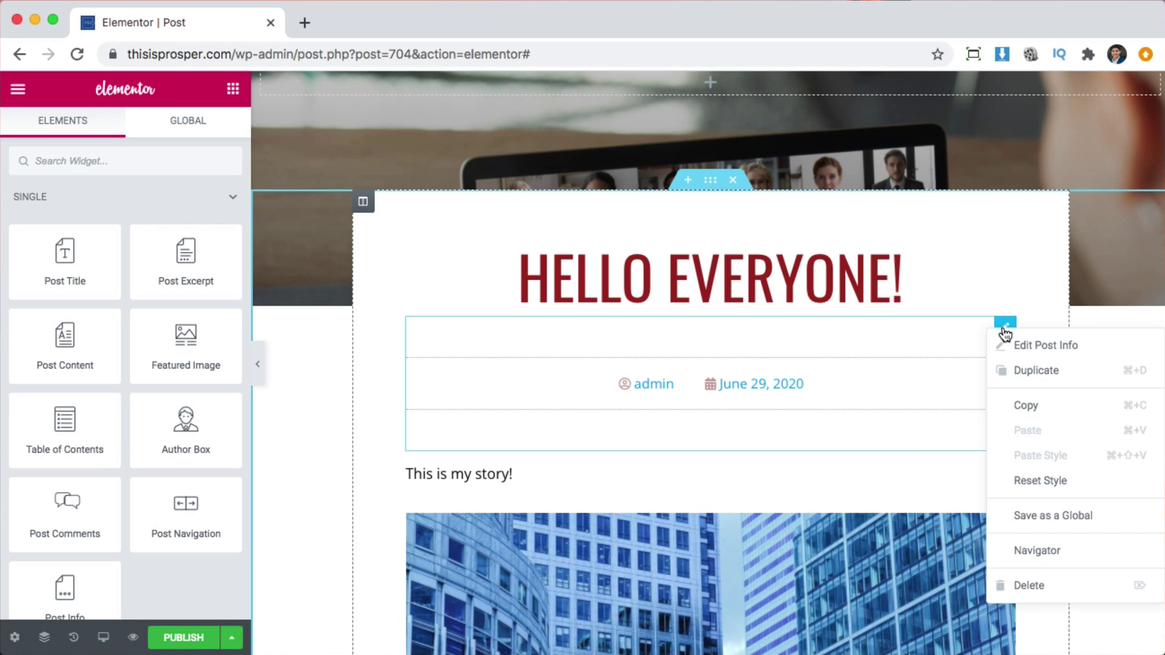
{"action": "left_click", "coordinate": [1025, 583]}
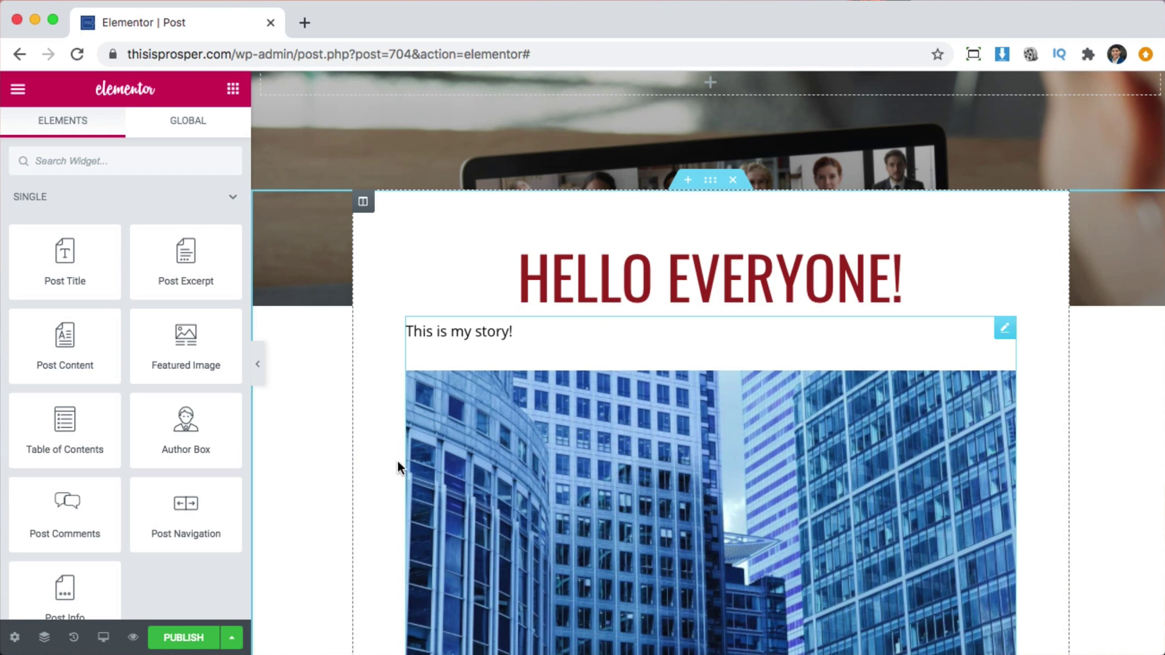
{"action": "scroll", "coordinate": [108, 480], "scroll_direction": "down", "scroll_amount": 4}
Add a centred Divider below the title with colour #0086C9, weight 2 and gap 30.
{"action": "scroll", "coordinate": [108, 480], "scroll_direction": "down", "scroll_amount": 5}
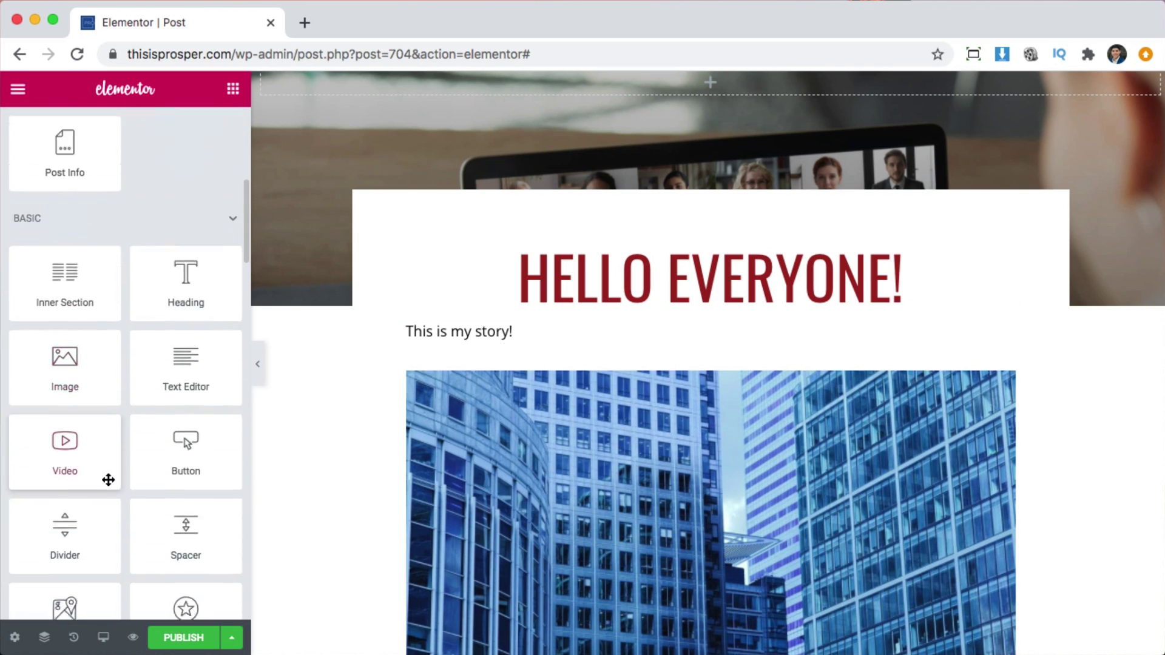
{"action": "left_click_drag", "start_coordinate": [87, 432], "coordinate": [595, 311]}
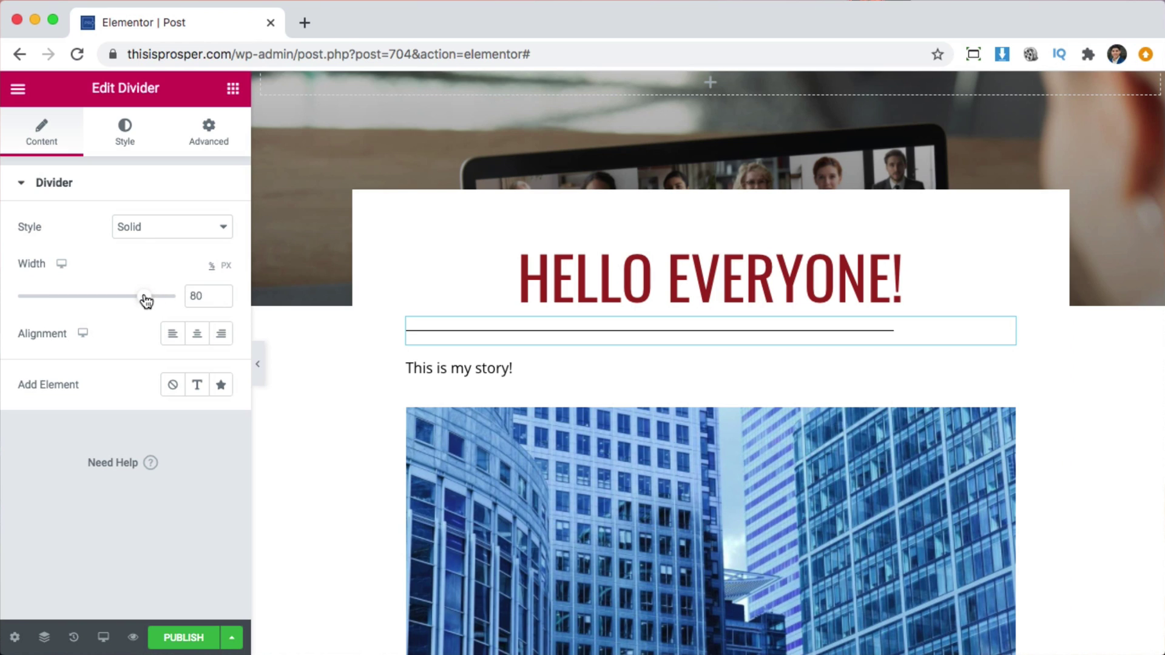
{"action": "left_click", "coordinate": [200, 335]}
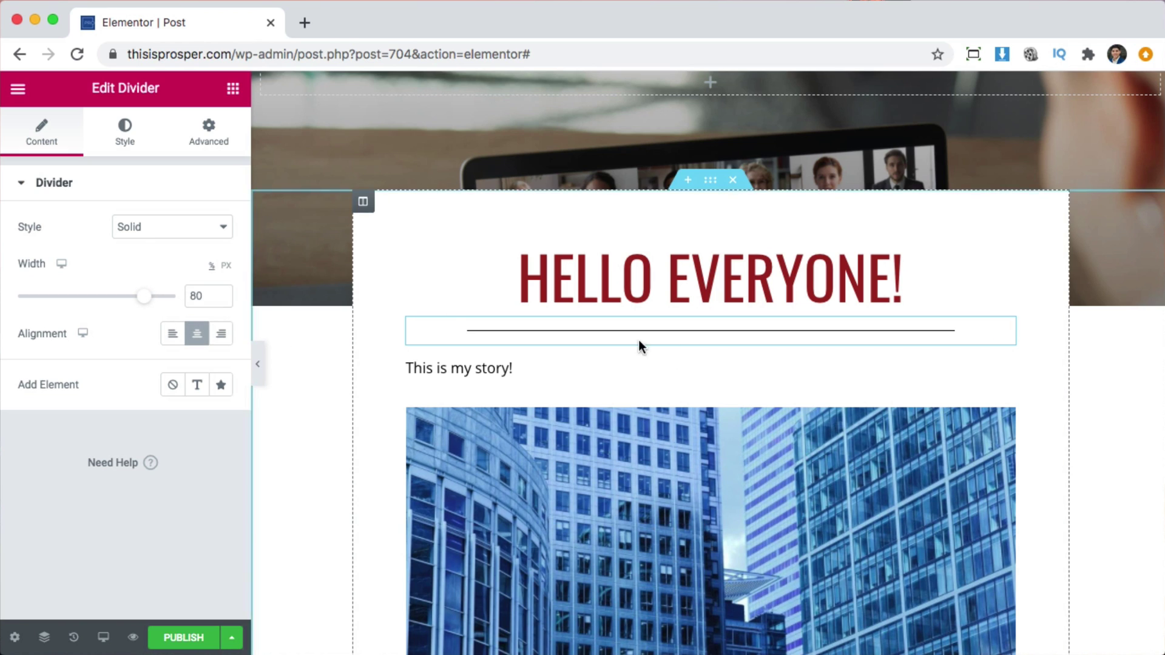
{"action": "left_click", "coordinate": [123, 132]}
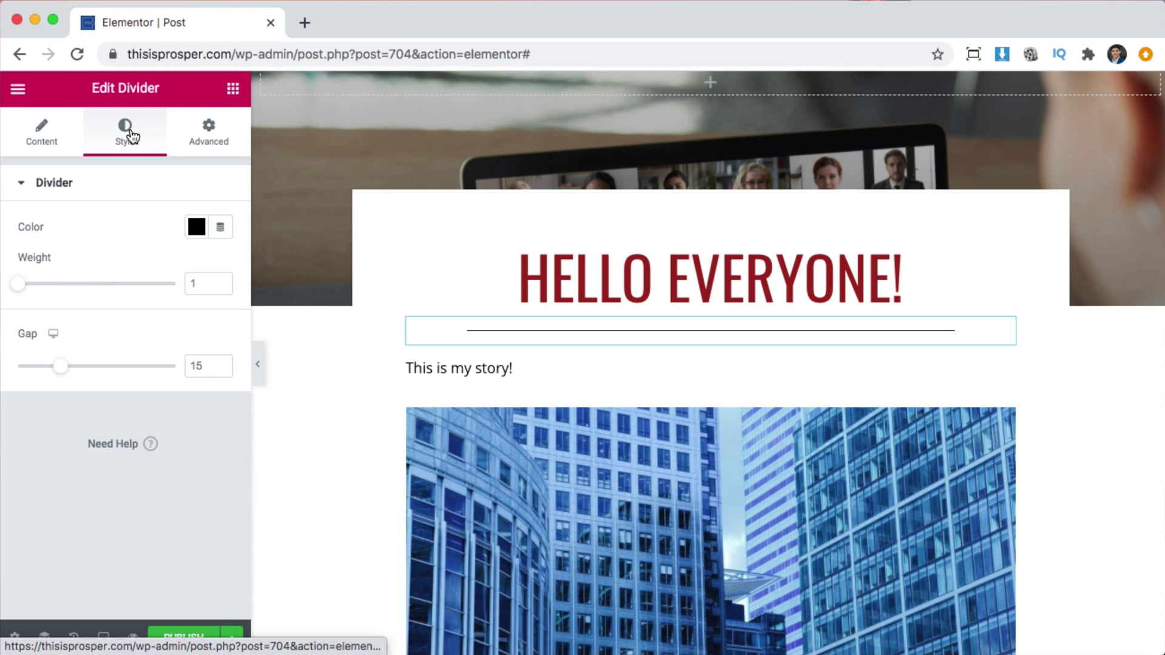
{"action": "left_click", "coordinate": [196, 228]}
{"action": "left_click", "coordinate": [181, 269]}
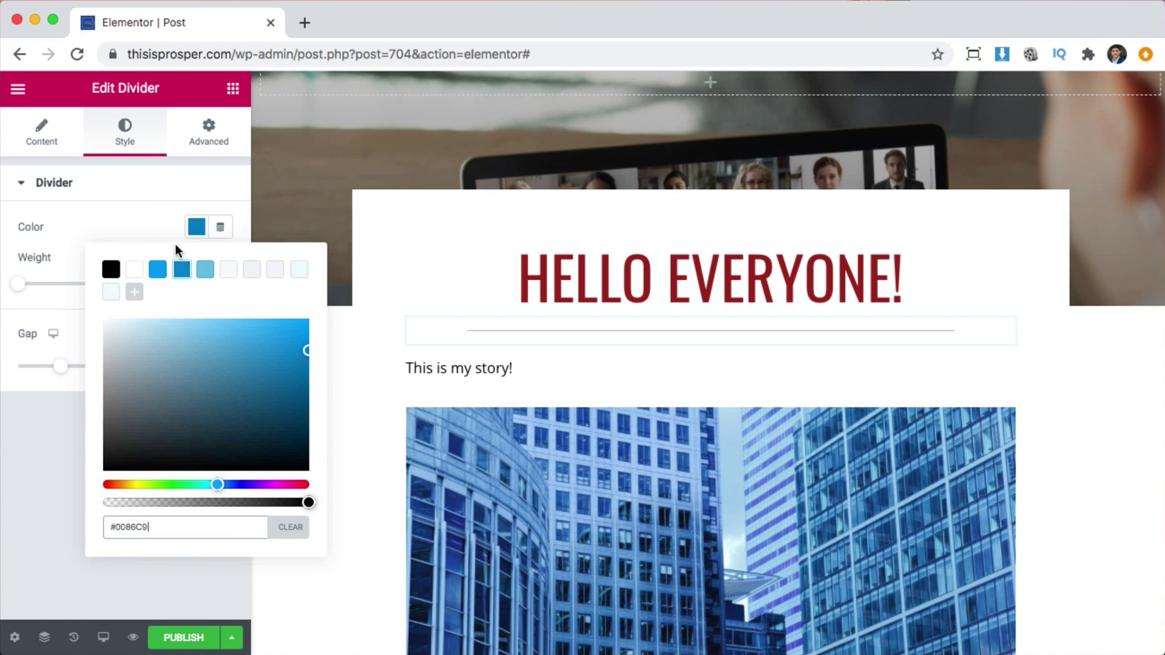
{"action": "left_click", "coordinate": [138, 216]}
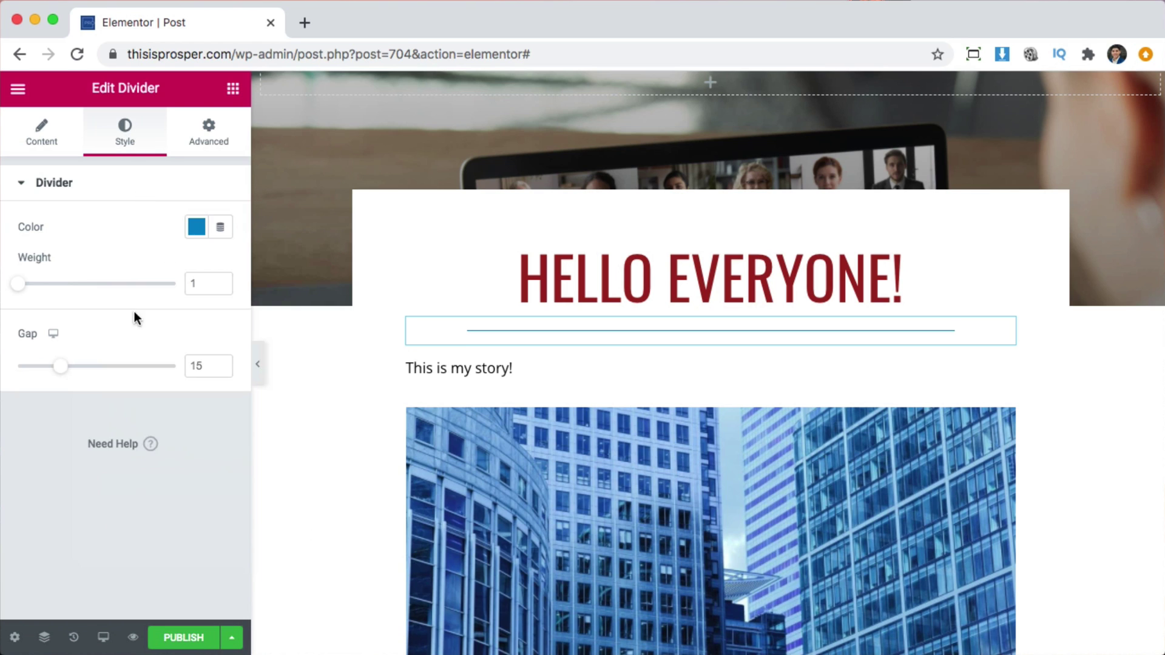
{"action": "left_click", "coordinate": [221, 282]}
{"action": "left_click", "coordinate": [221, 282]}
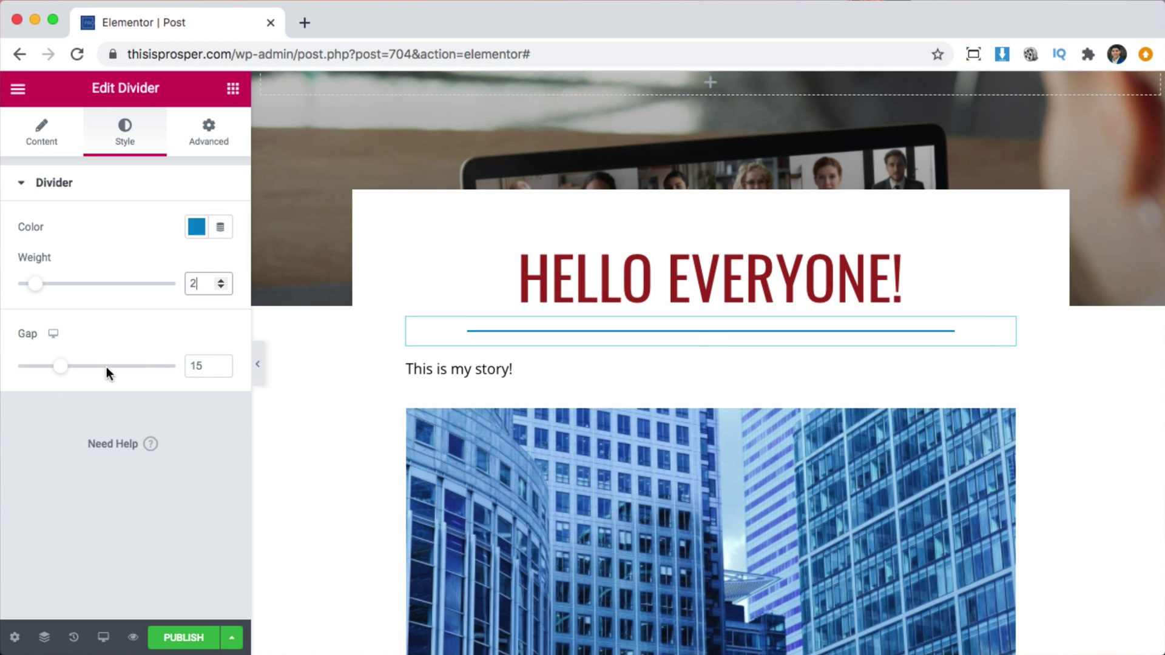
{"action": "left_click_drag", "start_coordinate": [66, 372], "coordinate": [107, 373]}
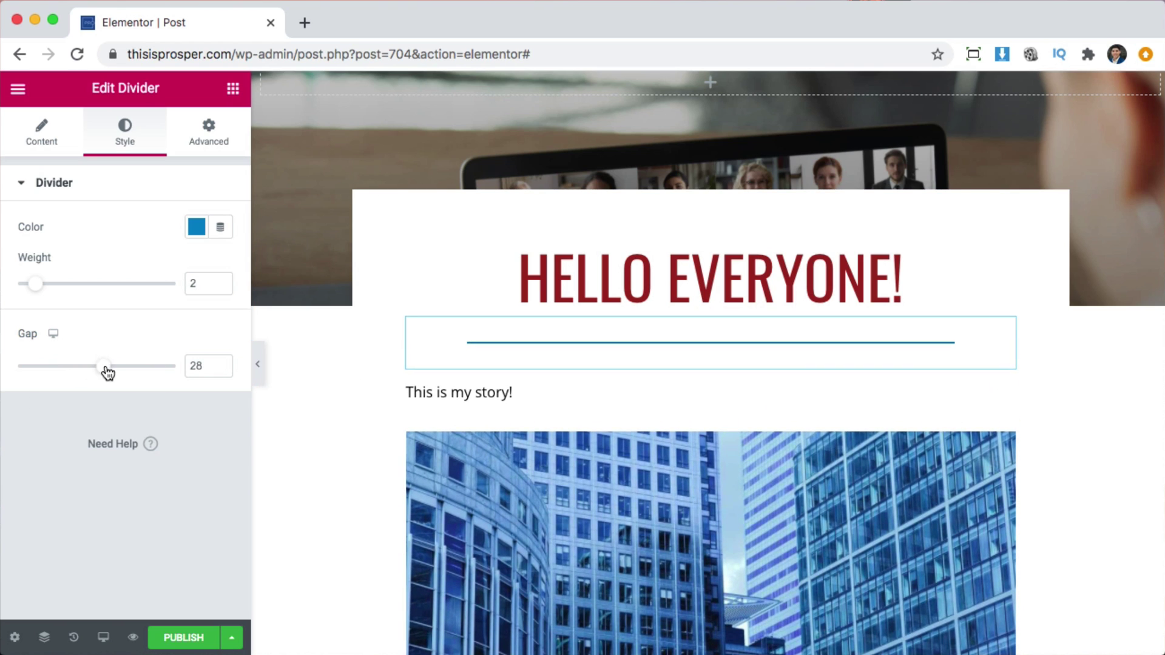
{"action": "left_click", "coordinate": [222, 363]}
{"action": "left_click", "coordinate": [222, 363]}
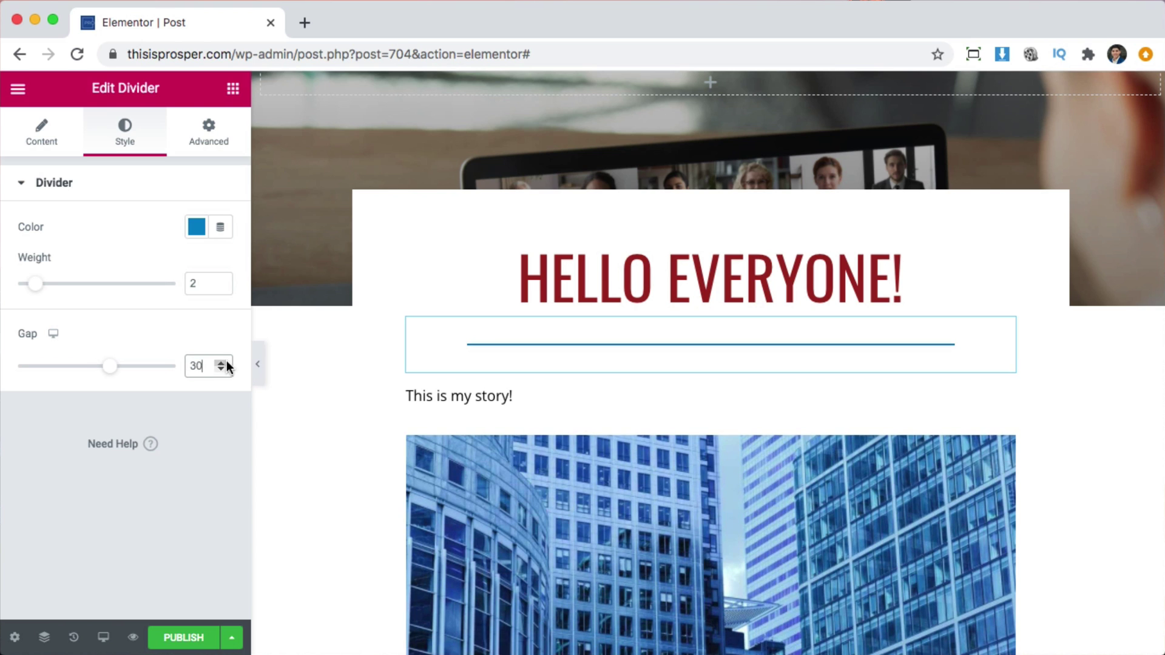
{"action": "scroll", "coordinate": [677, 456], "scroll_direction": "down", "scroll_amount": 4}
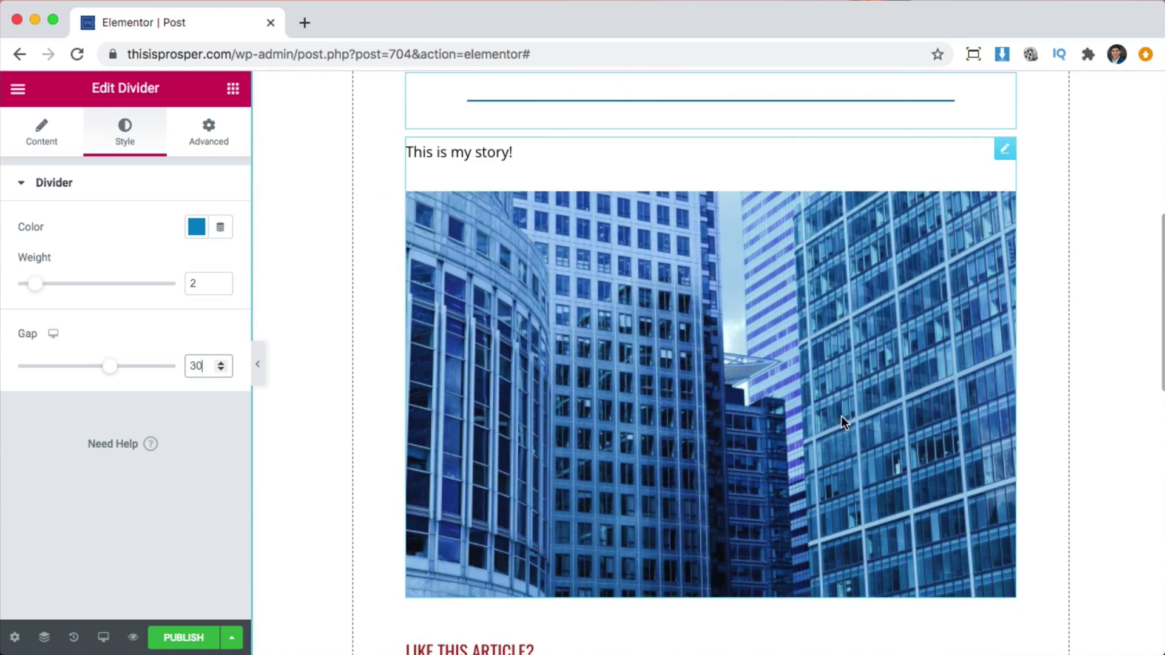
Delete the Author Box, Facebook Comments widget and LEAVE A COMMENT heading below the share buttons.
{"action": "scroll", "coordinate": [840, 416], "scroll_direction": "down", "scroll_amount": 6}
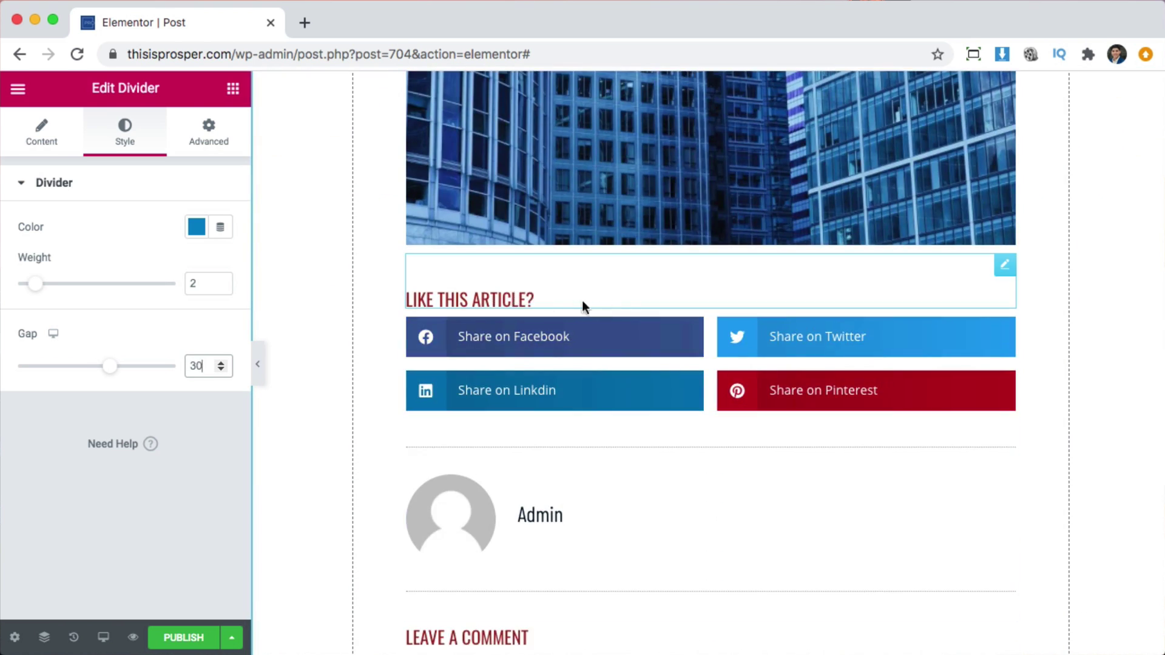
{"action": "scroll", "coordinate": [657, 503], "scroll_direction": "down", "scroll_amount": 2}
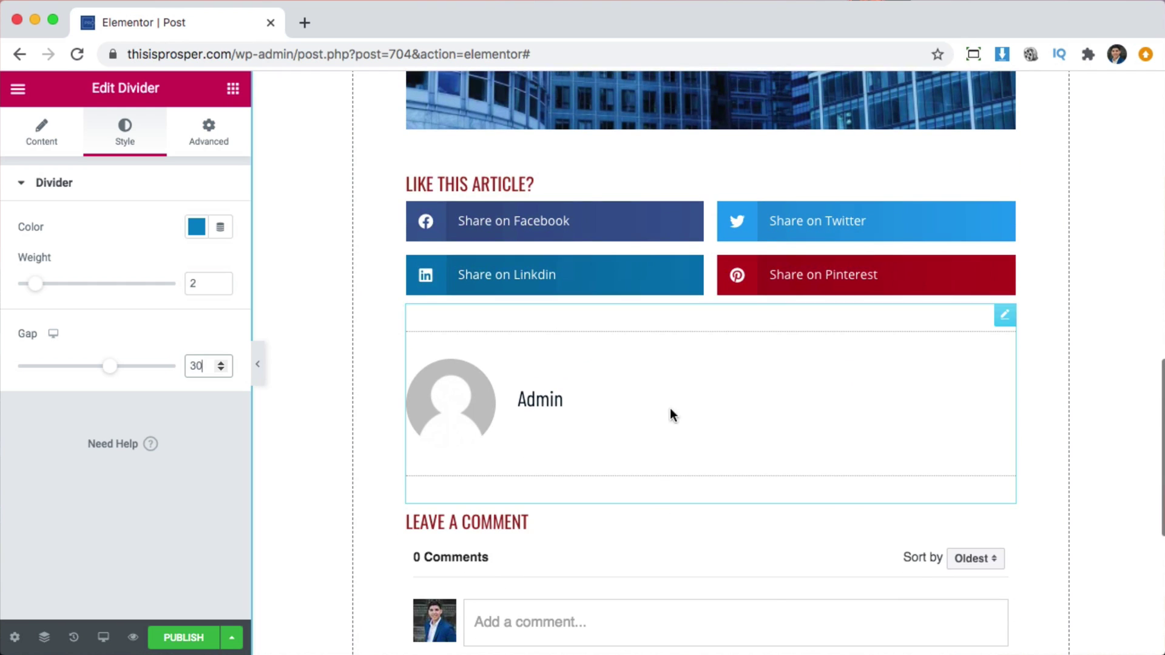
{"action": "right_click", "coordinate": [736, 391]}
{"action": "left_click", "coordinate": [786, 634]}
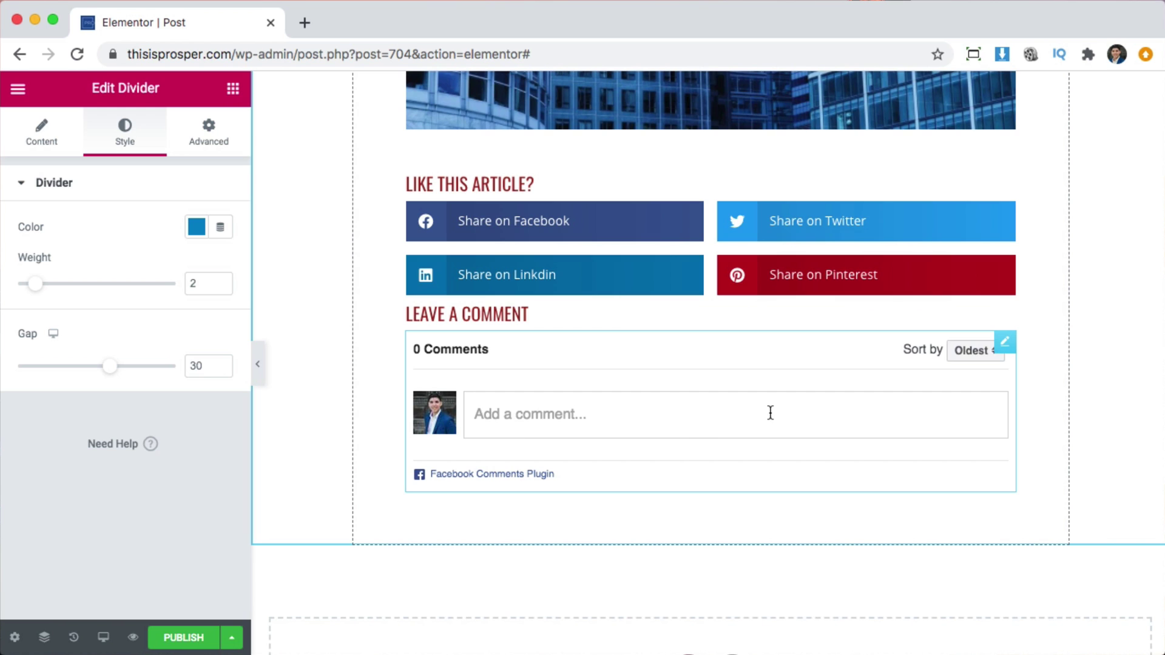
{"action": "right_click", "coordinate": [1016, 347]}
{"action": "left_click", "coordinate": [974, 597]}
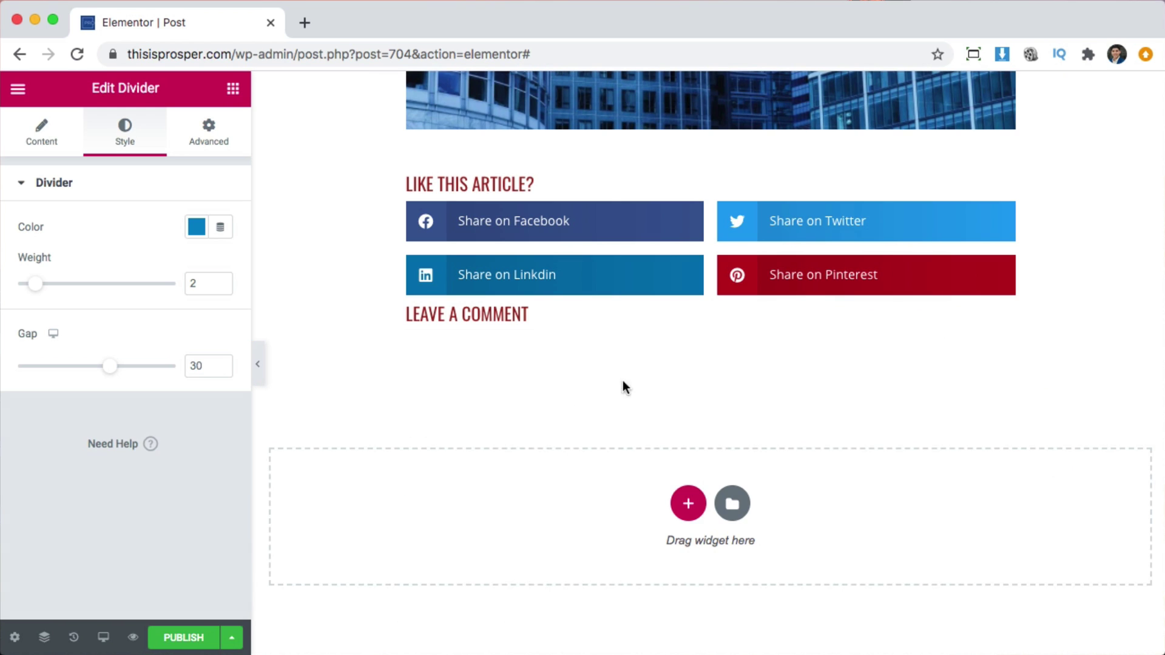
{"action": "right_click", "coordinate": [512, 316]}
{"action": "left_click", "coordinate": [562, 573]}
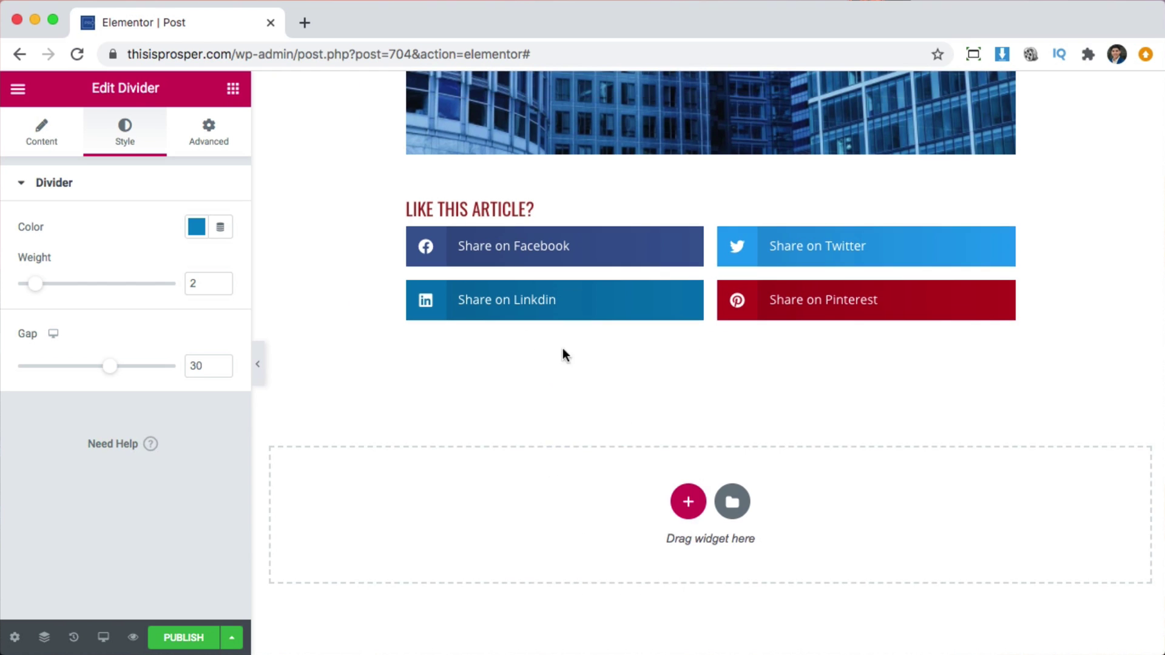
{"action": "scroll", "coordinate": [783, 280], "scroll_direction": "up", "scroll_amount": 3}
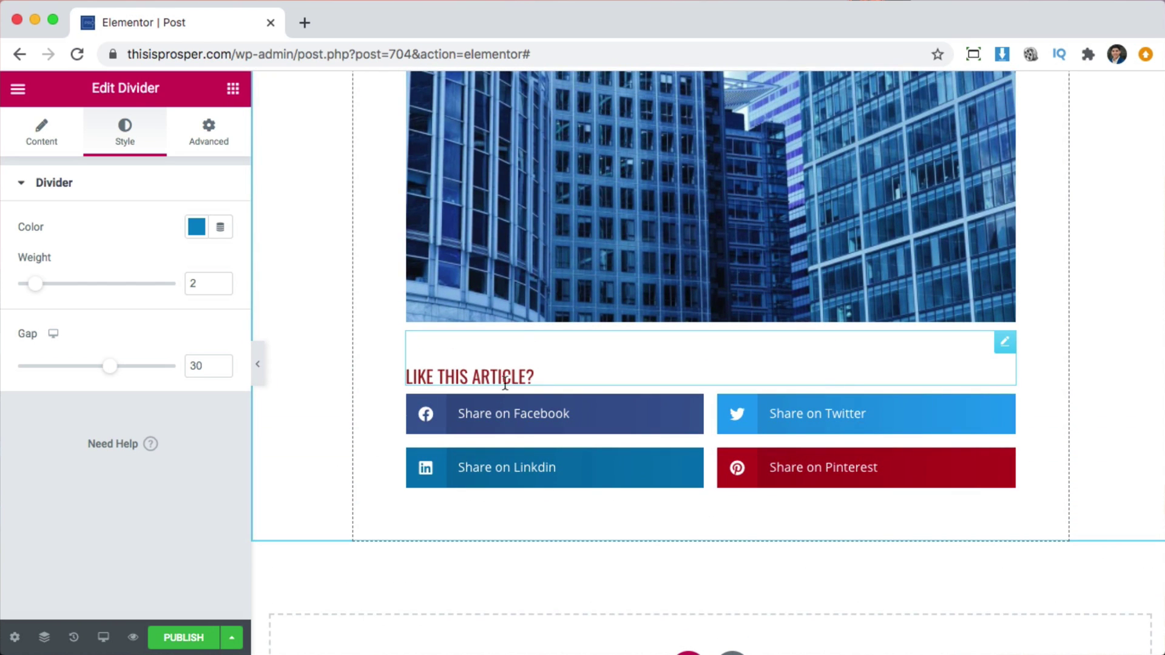
{"action": "left_click", "coordinate": [522, 372]}
{"action": "left_click", "coordinate": [125, 130]}
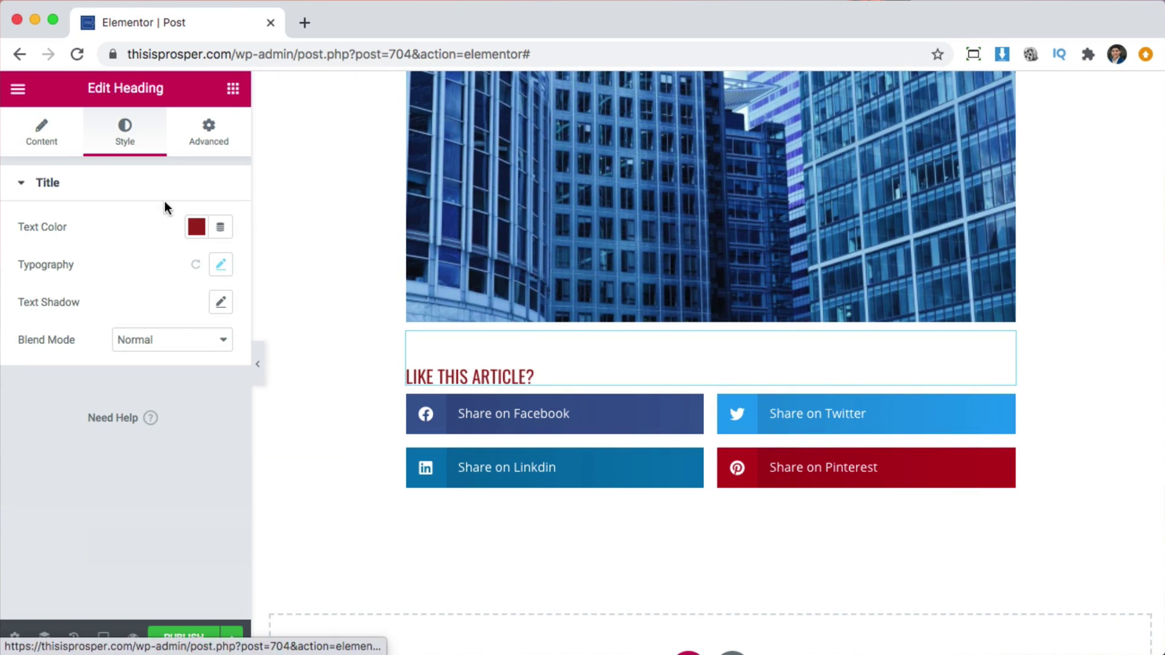
{"action": "left_click", "coordinate": [196, 228]}
{"action": "left_click", "coordinate": [181, 270]}
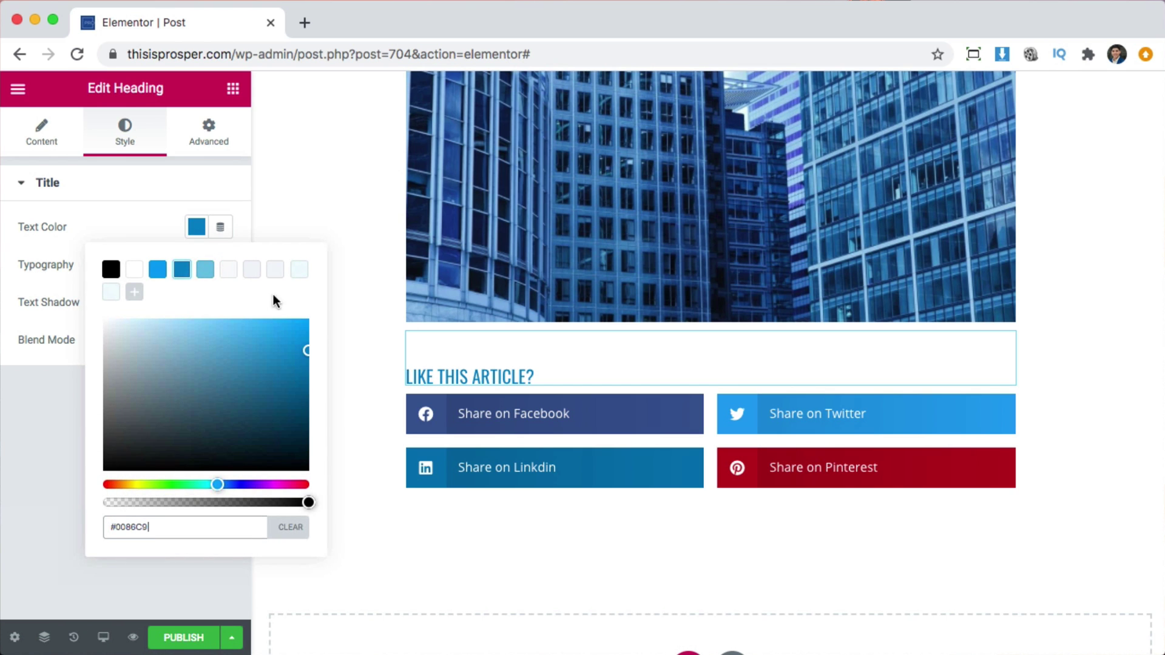
{"action": "scroll", "coordinate": [741, 346], "scroll_direction": "up", "scroll_amount": 10}
{"action": "left_click", "coordinate": [727, 497]}
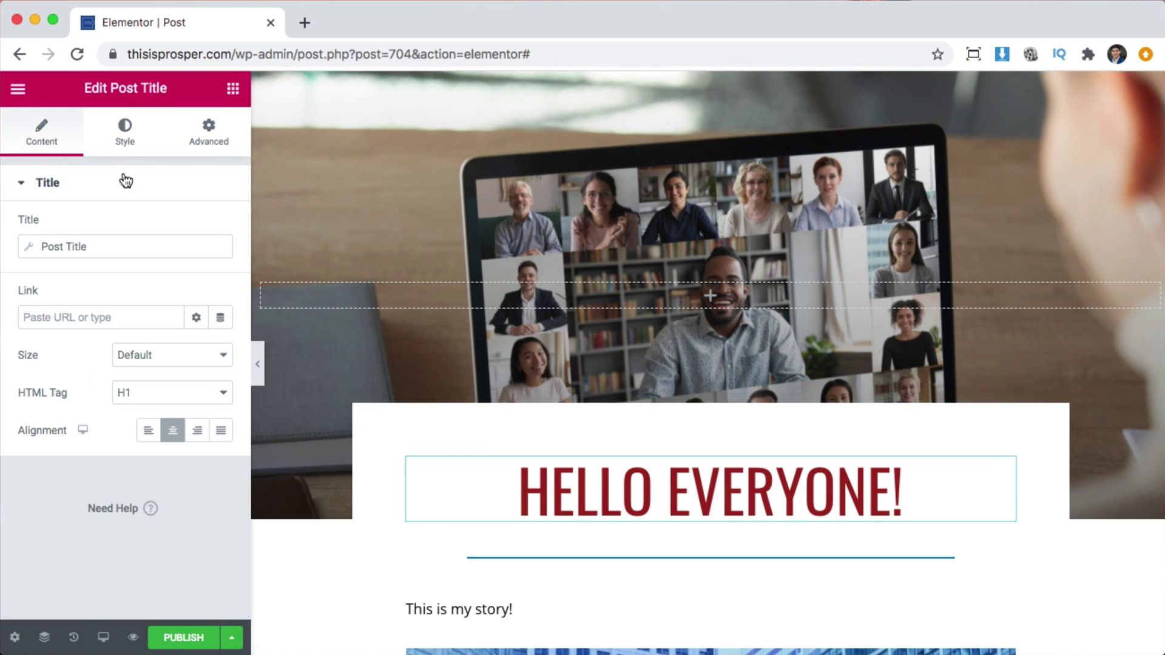
{"action": "left_click", "coordinate": [125, 137]}
{"action": "left_click", "coordinate": [196, 227]}
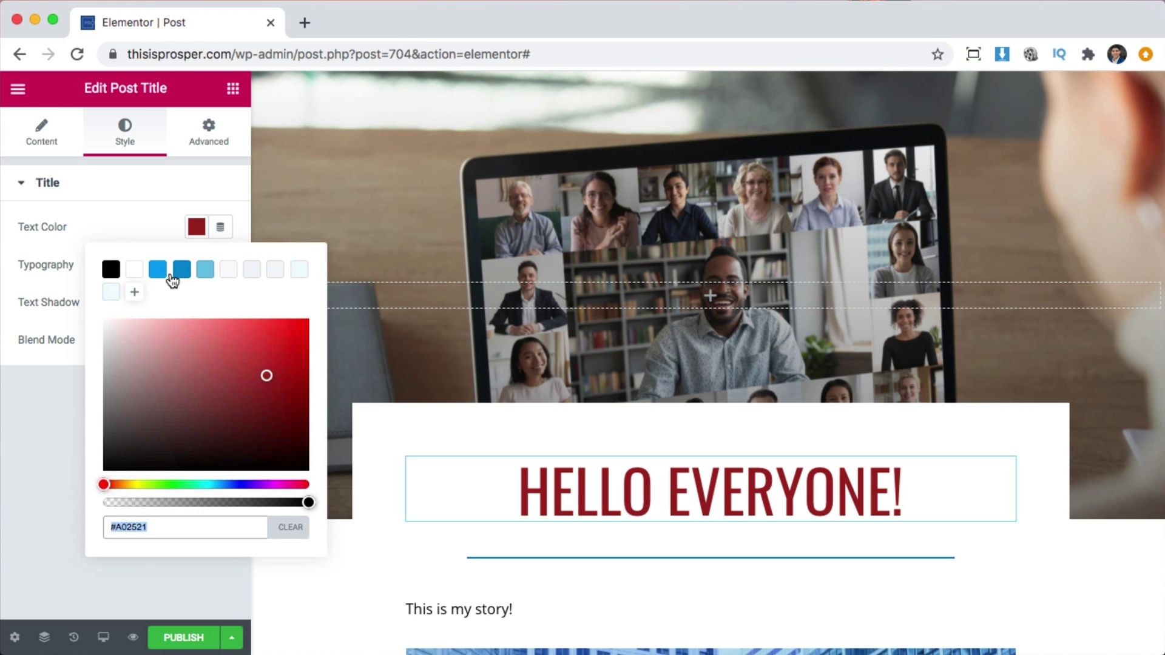
{"action": "left_click", "coordinate": [183, 272]}
{"action": "left_click", "coordinate": [103, 192]}
{"action": "scroll", "coordinate": [789, 461], "scroll_direction": "down", "scroll_amount": 5}
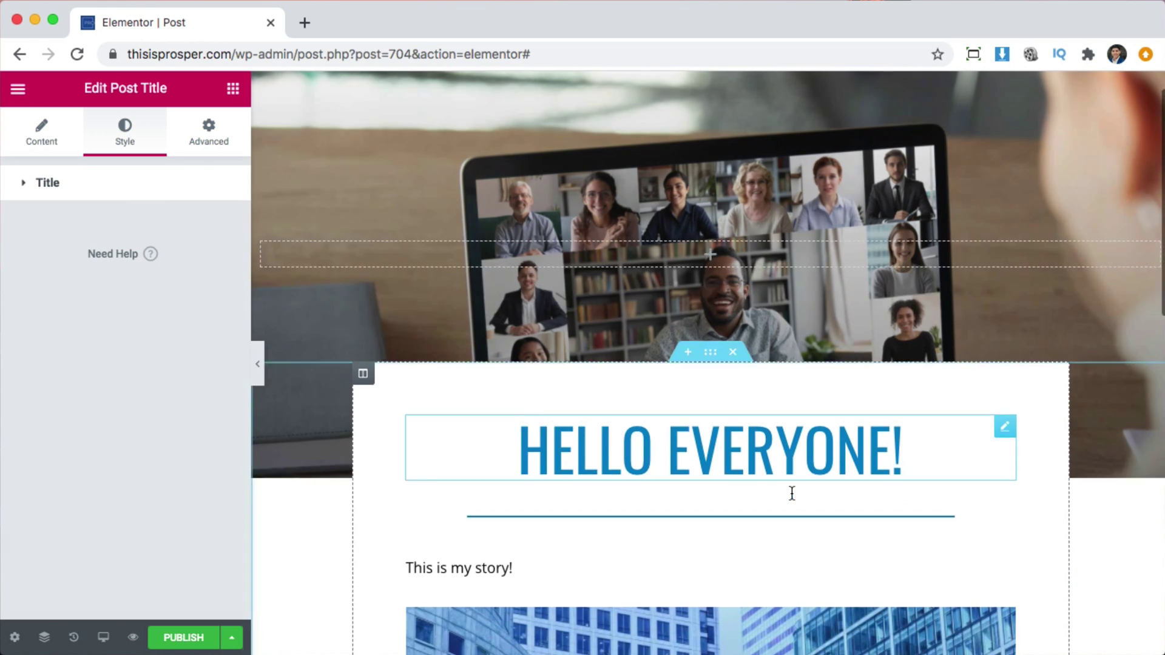
{"action": "scroll", "coordinate": [788, 401], "scroll_direction": "down", "scroll_amount": 3}
{"action": "scroll", "coordinate": [789, 413], "scroll_direction": "up", "scroll_amount": 10}
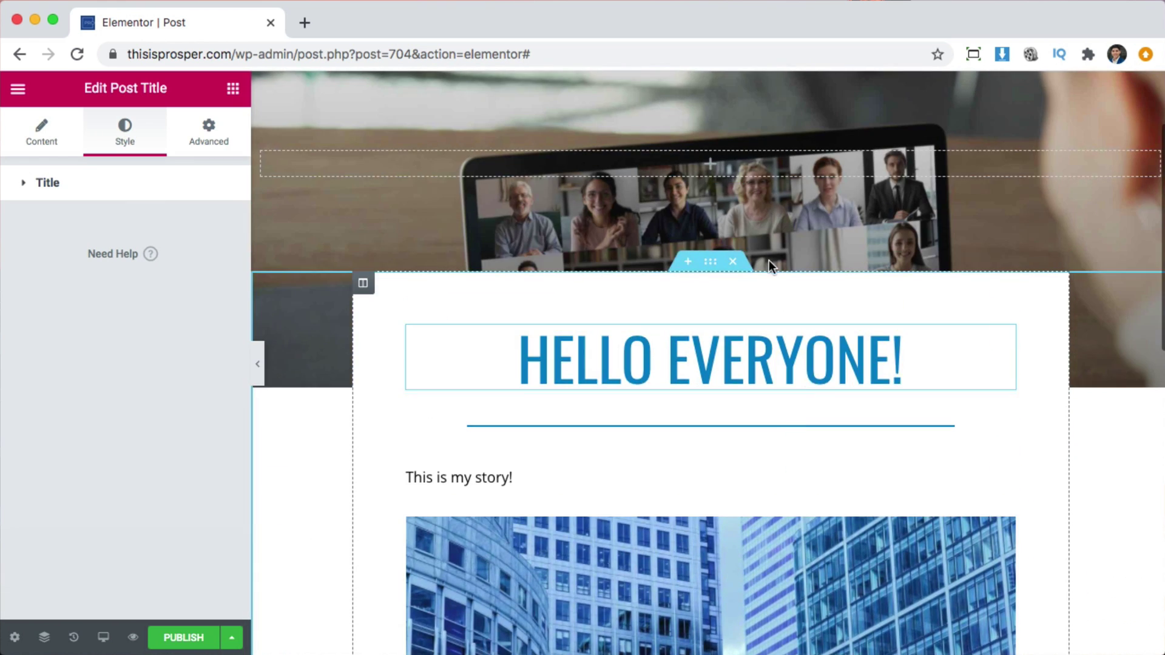
{"action": "scroll", "coordinate": [867, 387], "scroll_direction": "down", "scroll_amount": 5}
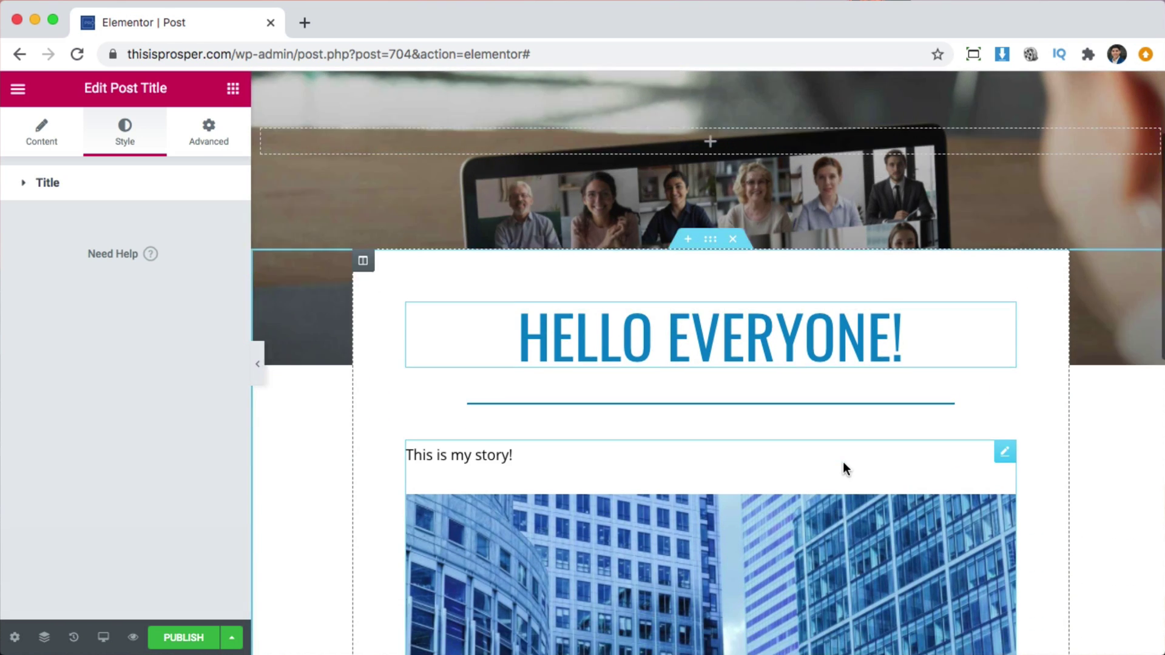
{"action": "scroll", "coordinate": [762, 619], "scroll_direction": "down", "scroll_amount": 10}
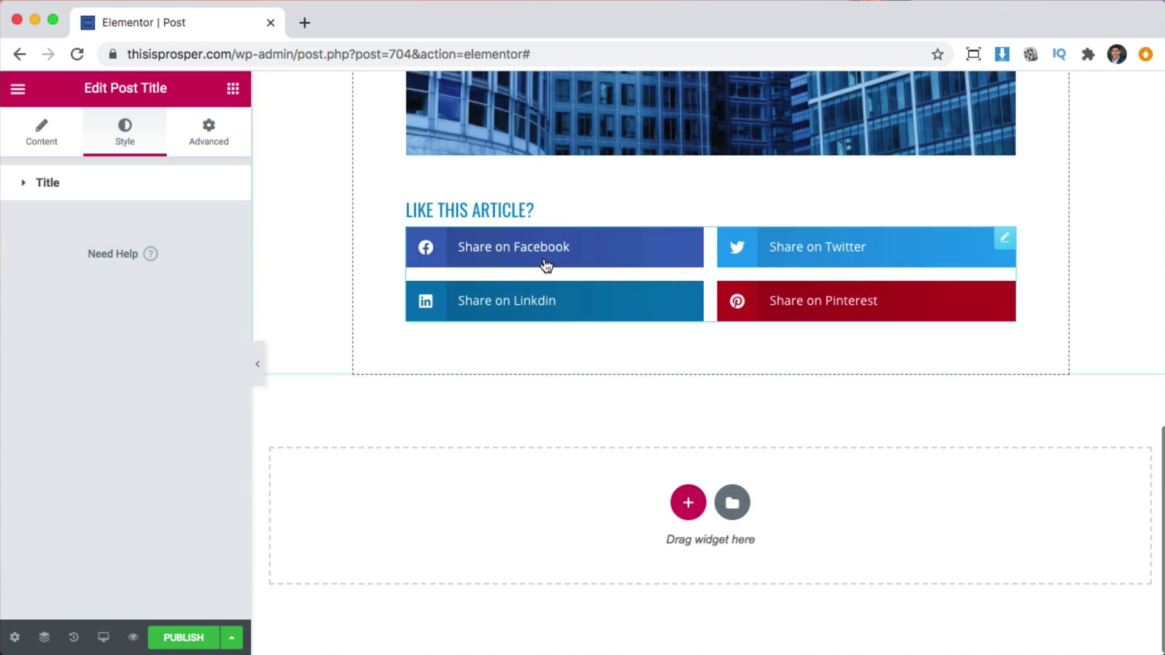
Publish the single Post template for all Posts and preview it in a new tab.
{"action": "left_click", "coordinate": [175, 639]}
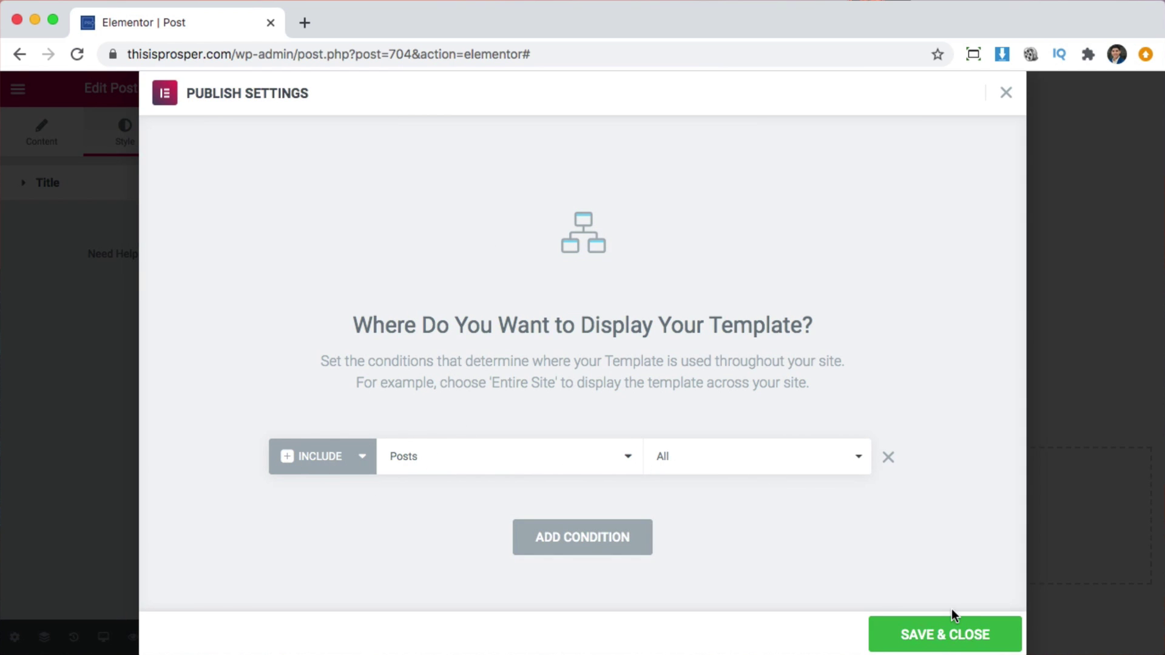
{"action": "left_click", "coordinate": [954, 631]}
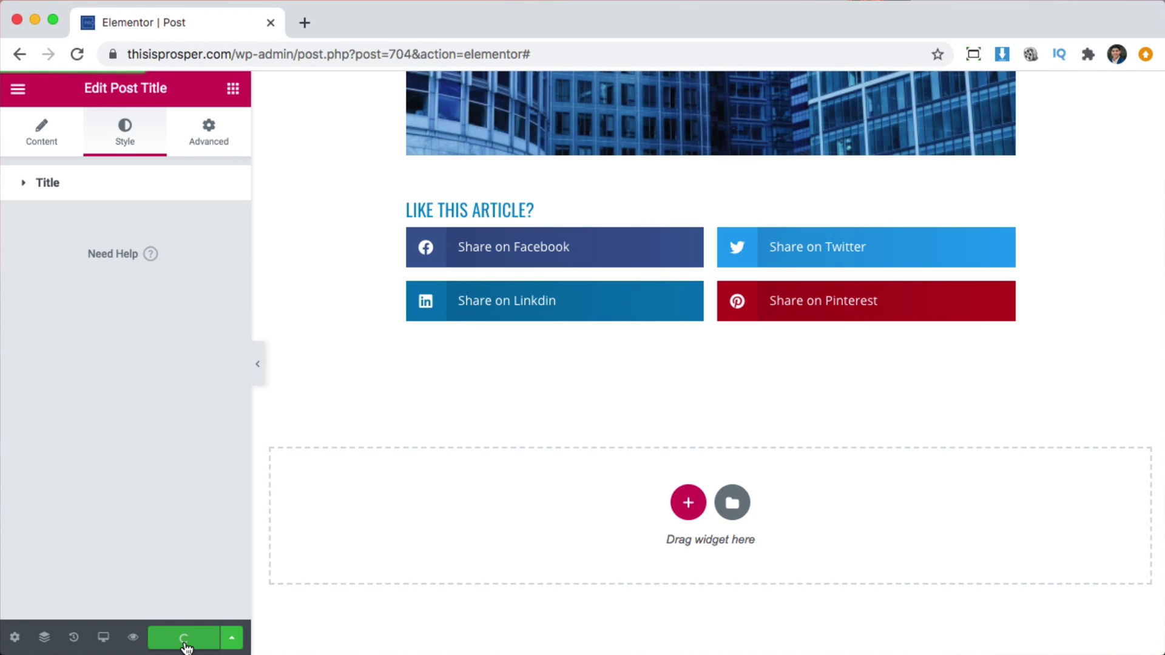
{"action": "left_click", "coordinate": [132, 638]}
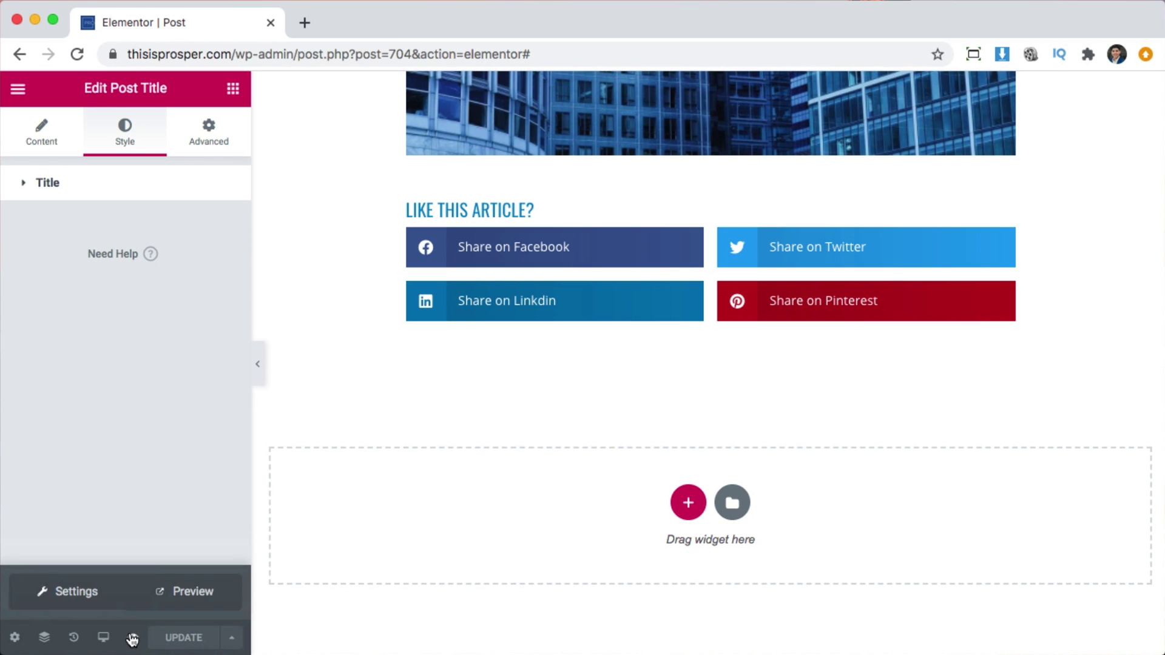
{"action": "left_click", "coordinate": [199, 590]}
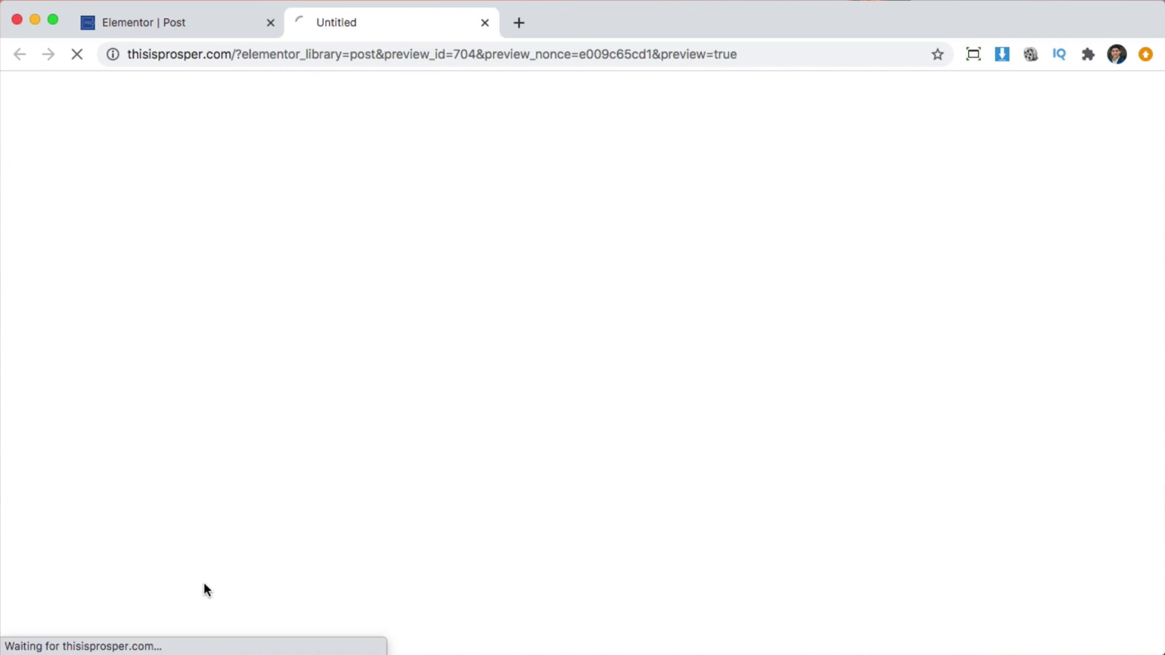
Close the Elementor editor tab and strip the preview URL's query string to load the home page.
{"action": "left_click", "coordinate": [269, 24]}
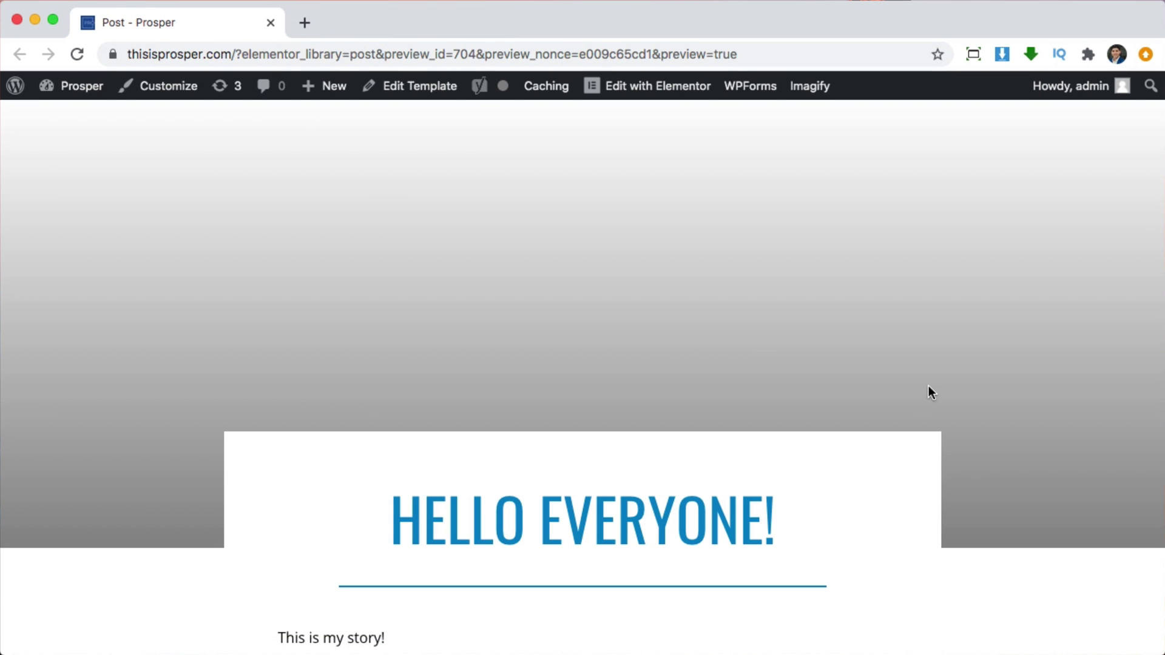
{"action": "scroll", "coordinate": [690, 412], "scroll_direction": "down", "scroll_amount": 10}
{"action": "scroll", "coordinate": [689, 405], "scroll_direction": "up", "scroll_amount": 10}
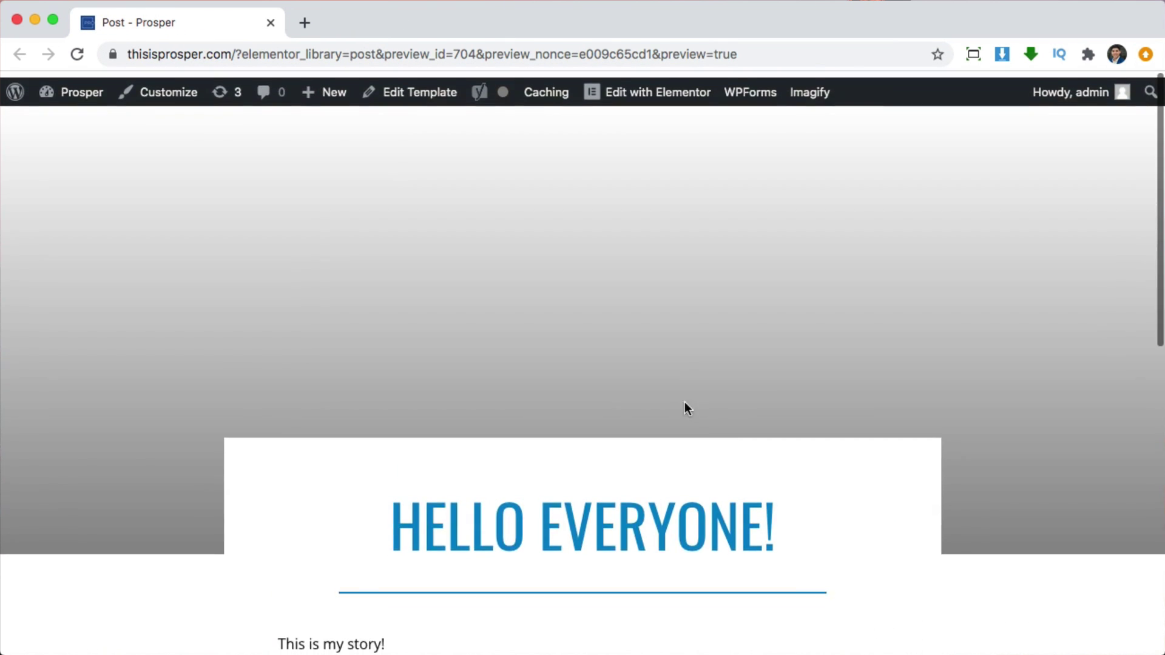
{"action": "left_click_drag", "start_coordinate": [237, 54], "coordinate": [855, 56]}
{"action": "key", "text": "BackSpace"}
{"action": "key", "text": "Return"}
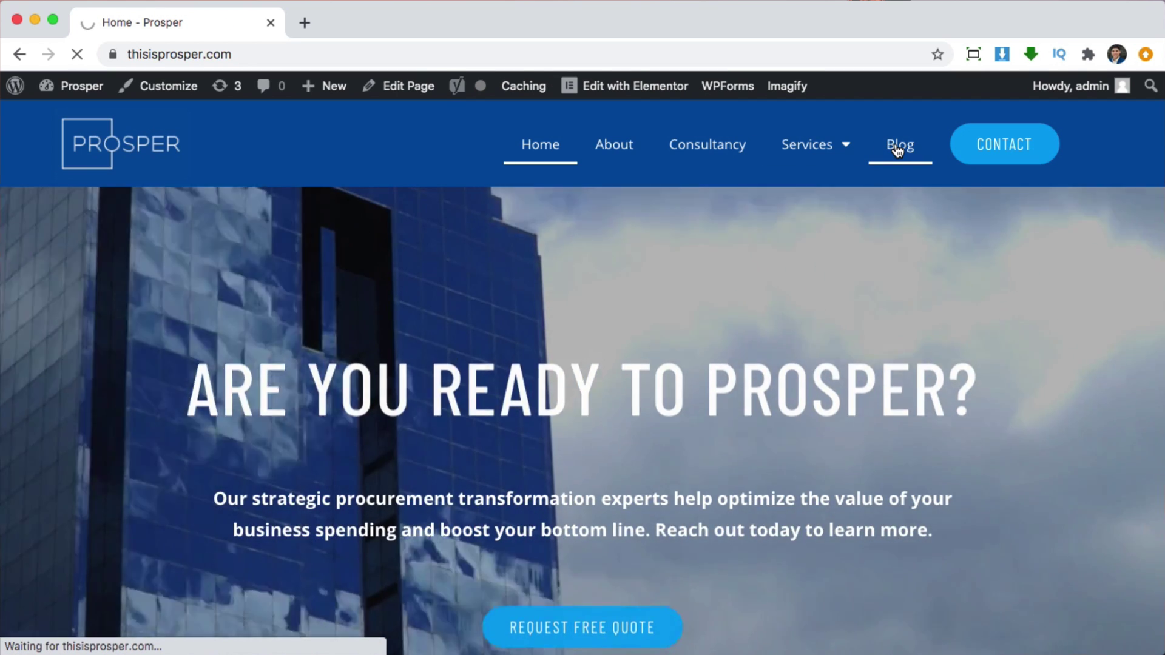
Open the Hello Everyone! post from the Blog page and scroll through its live banner.
{"action": "left_click", "coordinate": [897, 151]}
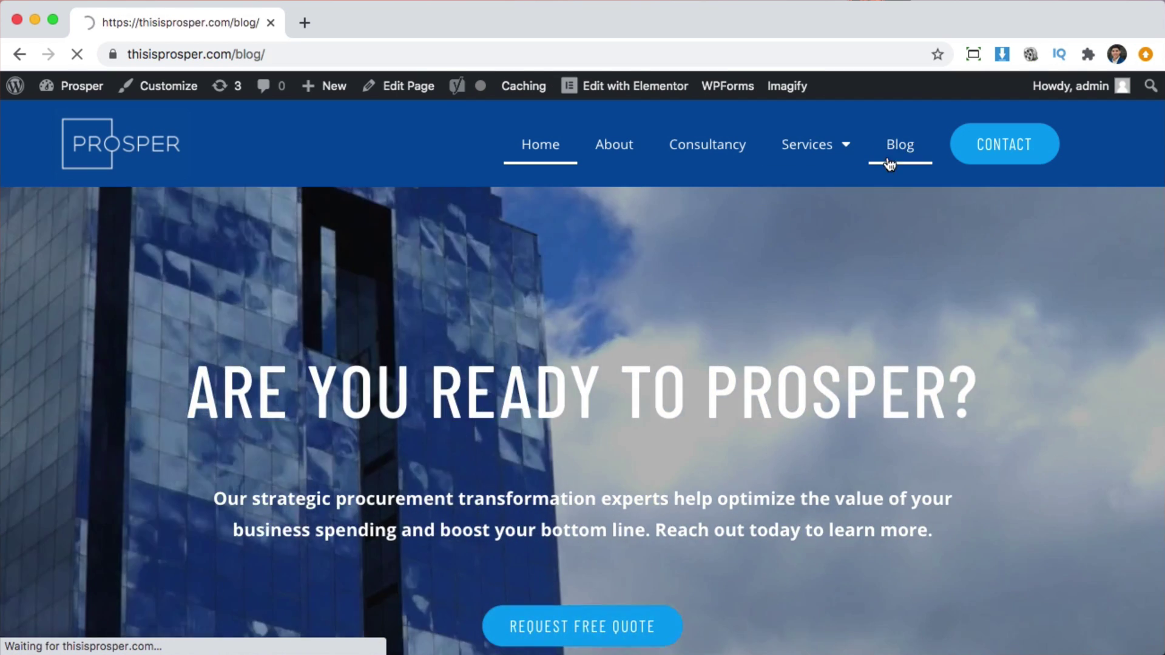
{"action": "scroll", "coordinate": [789, 376], "scroll_direction": "down", "scroll_amount": 3}
{"action": "scroll", "coordinate": [781, 382], "scroll_direction": "down", "scroll_amount": 6}
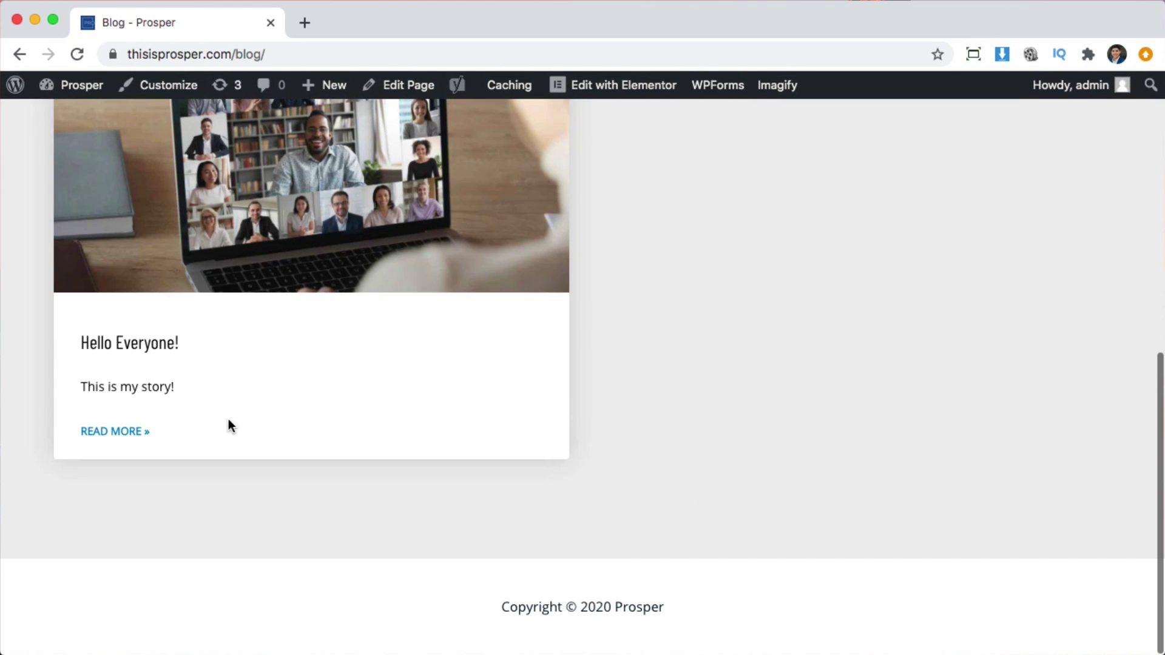
{"action": "left_click", "coordinate": [135, 432]}
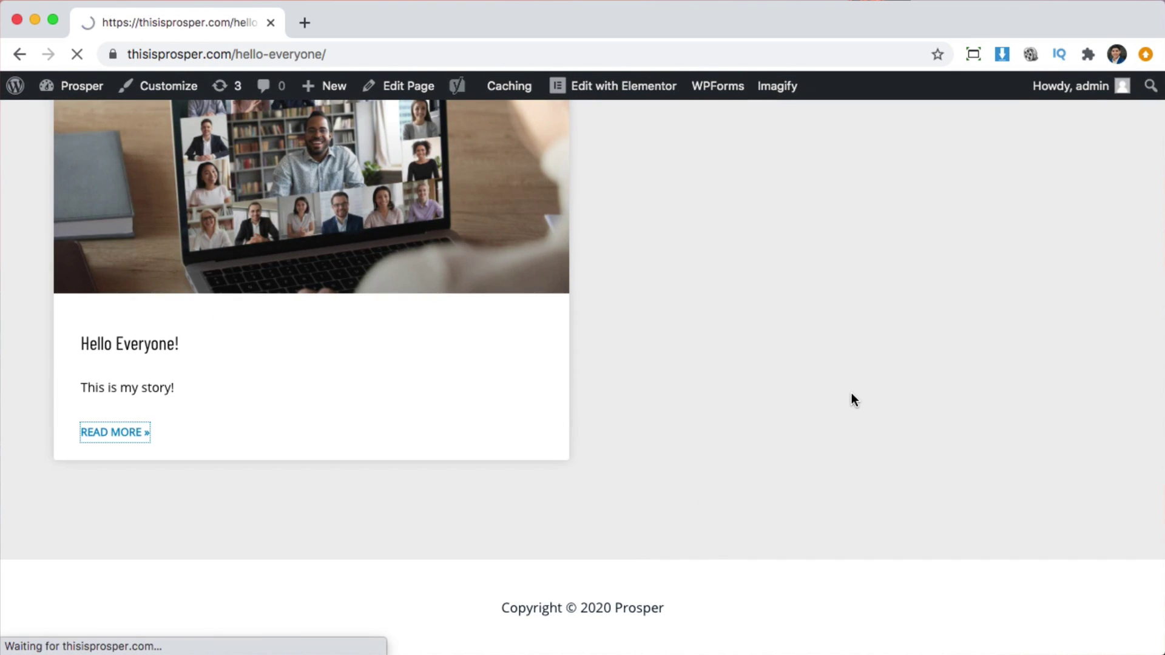
{"action": "scroll", "coordinate": [955, 416], "scroll_direction": "down", "scroll_amount": 7}
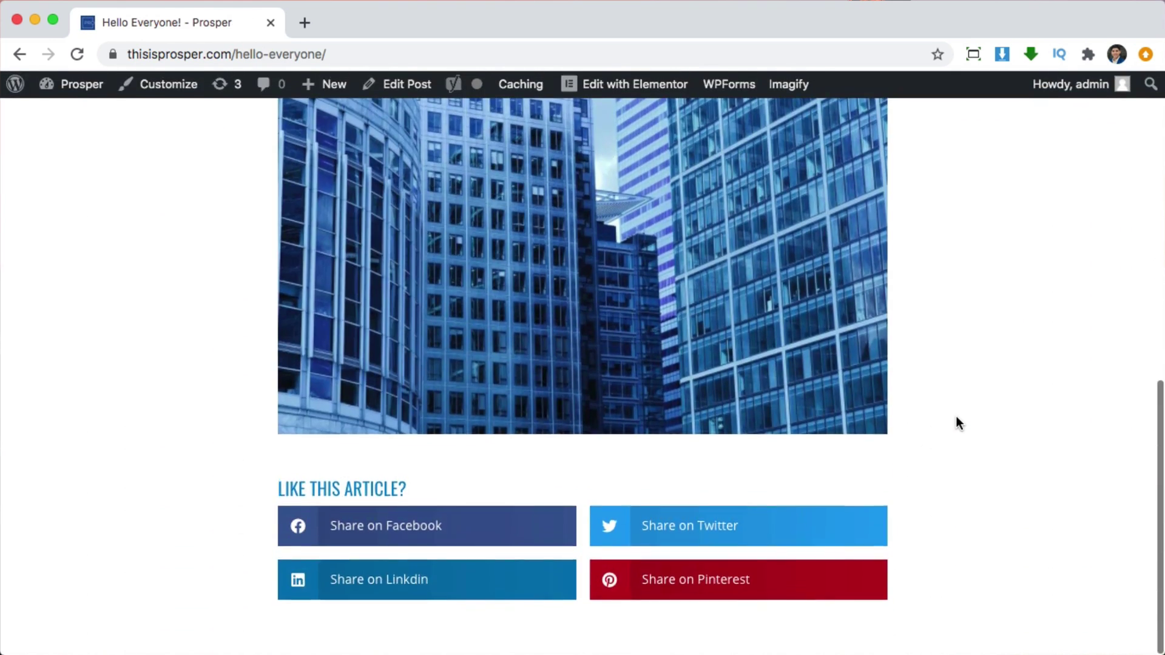
{"action": "scroll", "coordinate": [955, 417], "scroll_direction": "up", "scroll_amount": 10}
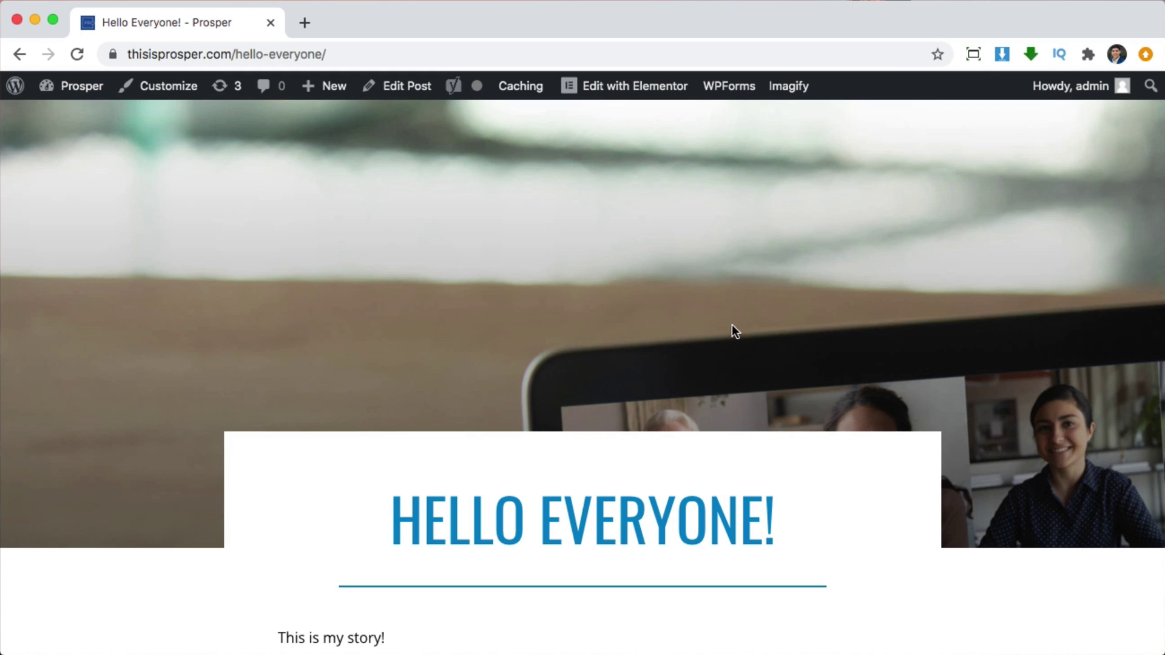
{"action": "mouse_move", "coordinate": [598, 84]}
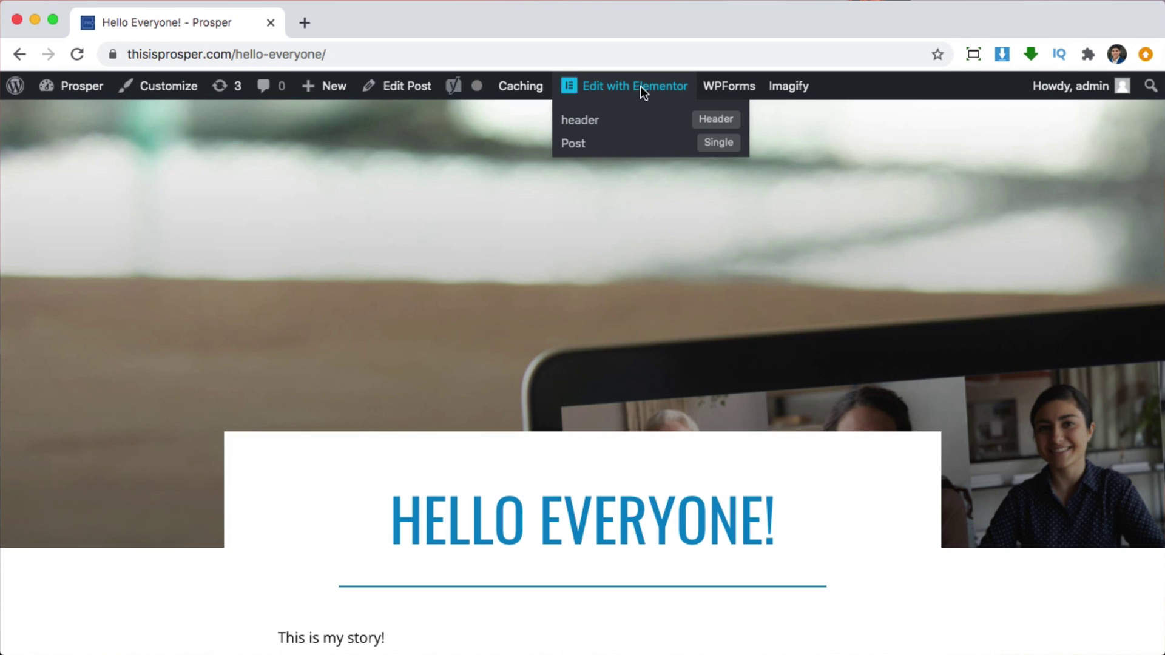
Open the Post template in Elementor and review the banner background: Center Center, Fixed, Cover.
{"action": "left_click", "coordinate": [574, 143]}
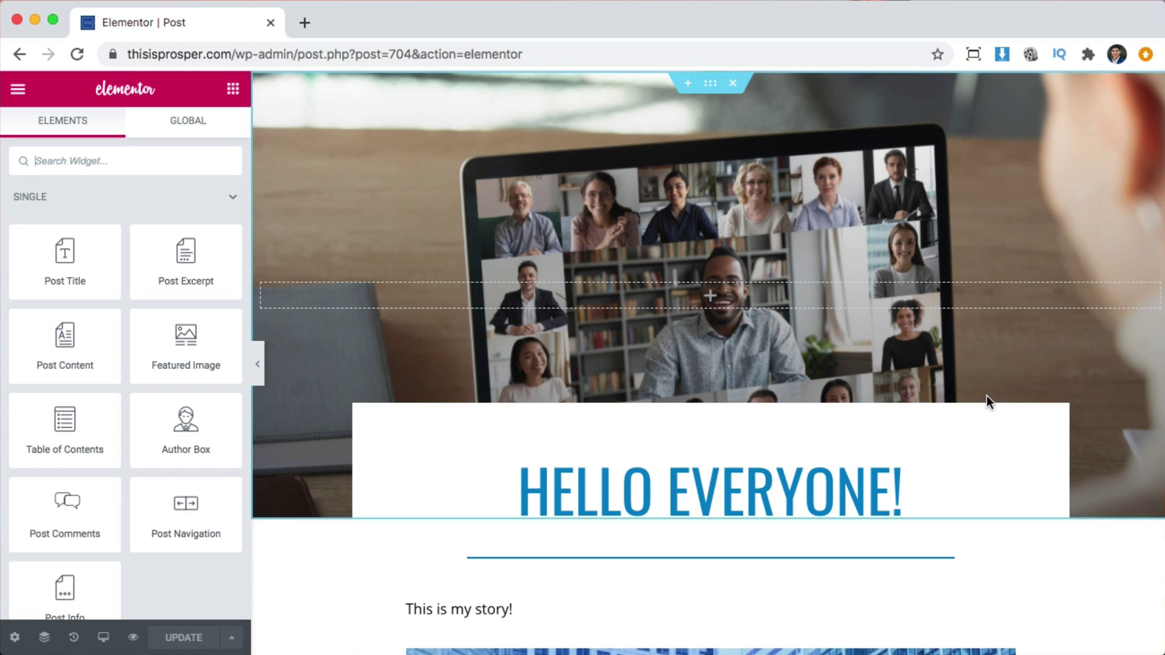
{"action": "left_click", "coordinate": [711, 88]}
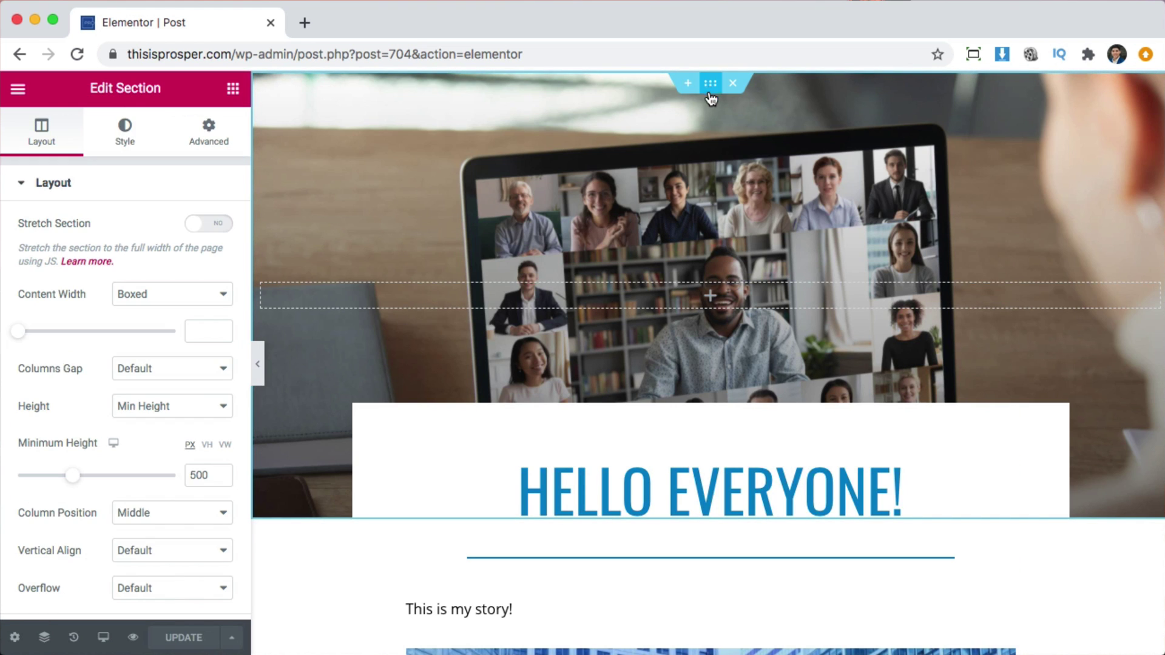
{"action": "left_click", "coordinate": [128, 141]}
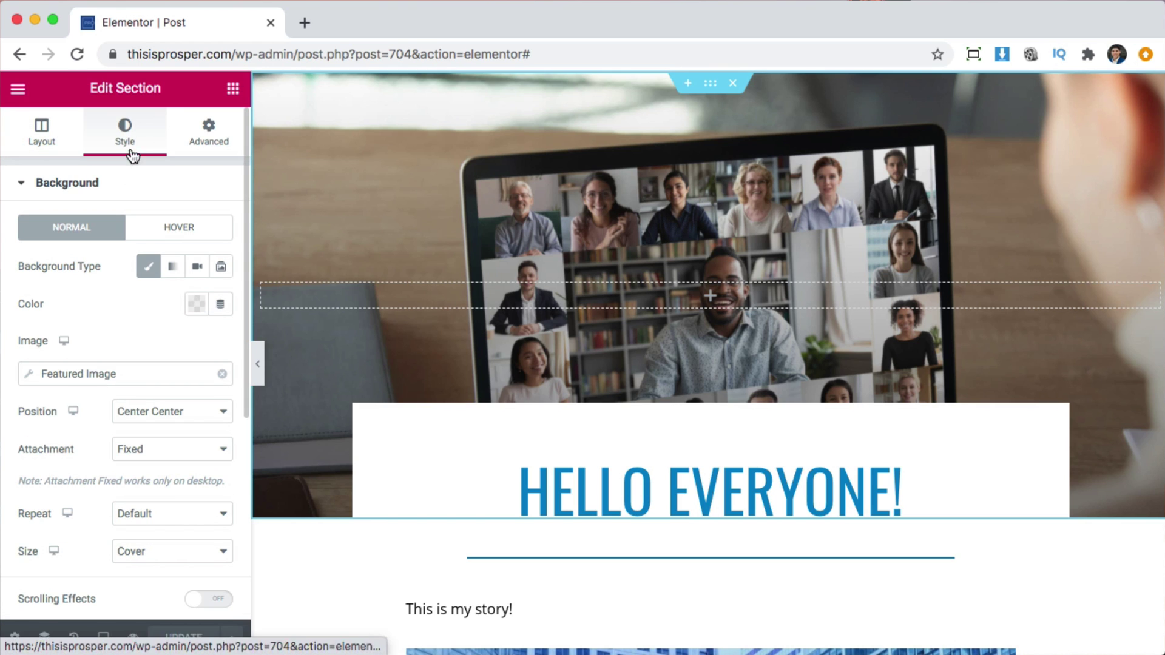
{"action": "scroll", "coordinate": [93, 427], "scroll_direction": "down", "scroll_amount": 3}
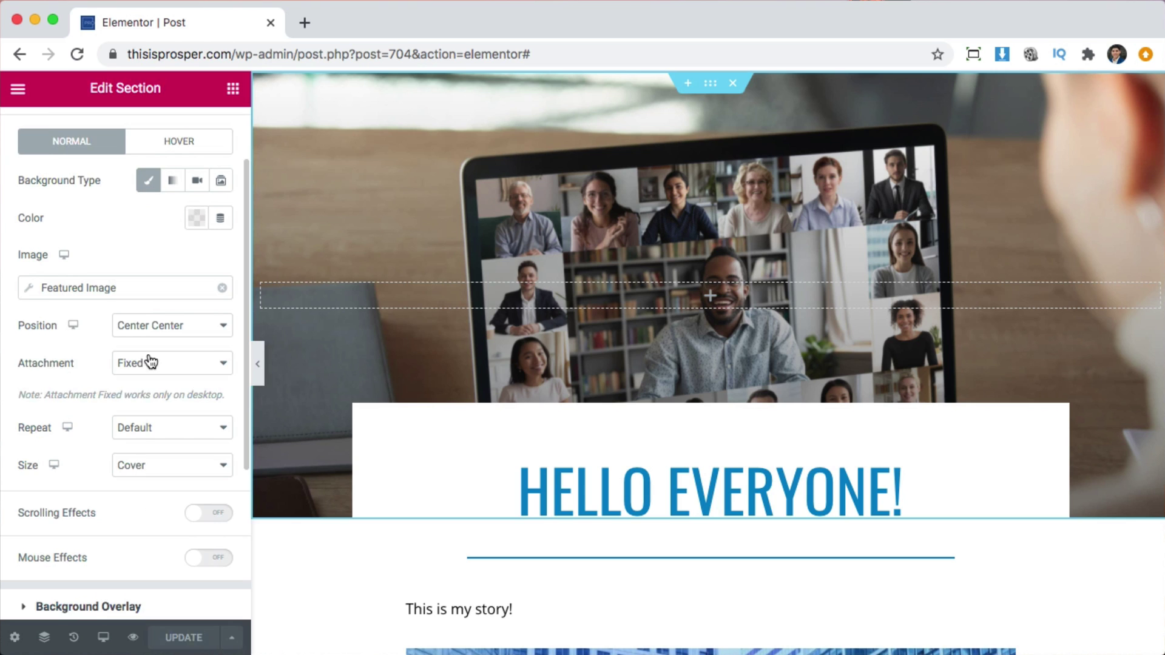
{"action": "left_click", "coordinate": [149, 322]}
{"action": "left_click", "coordinate": [150, 333]}
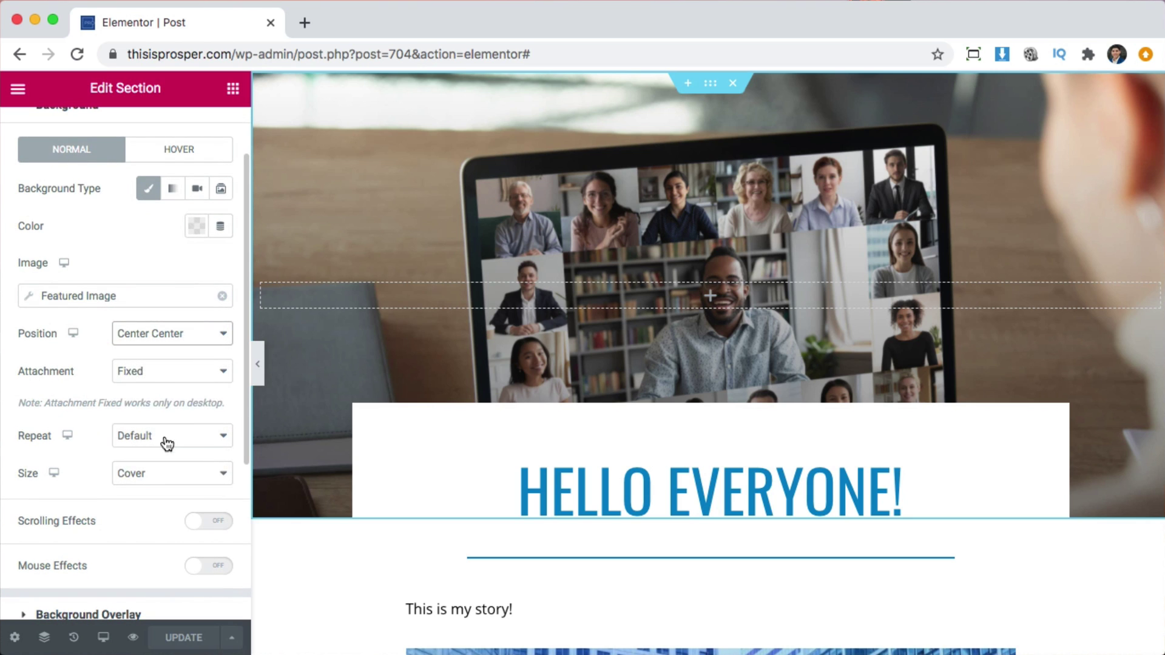
{"action": "left_click", "coordinate": [147, 371]}
{"action": "left_click", "coordinate": [147, 372]}
{"action": "left_click", "coordinate": [147, 473]}
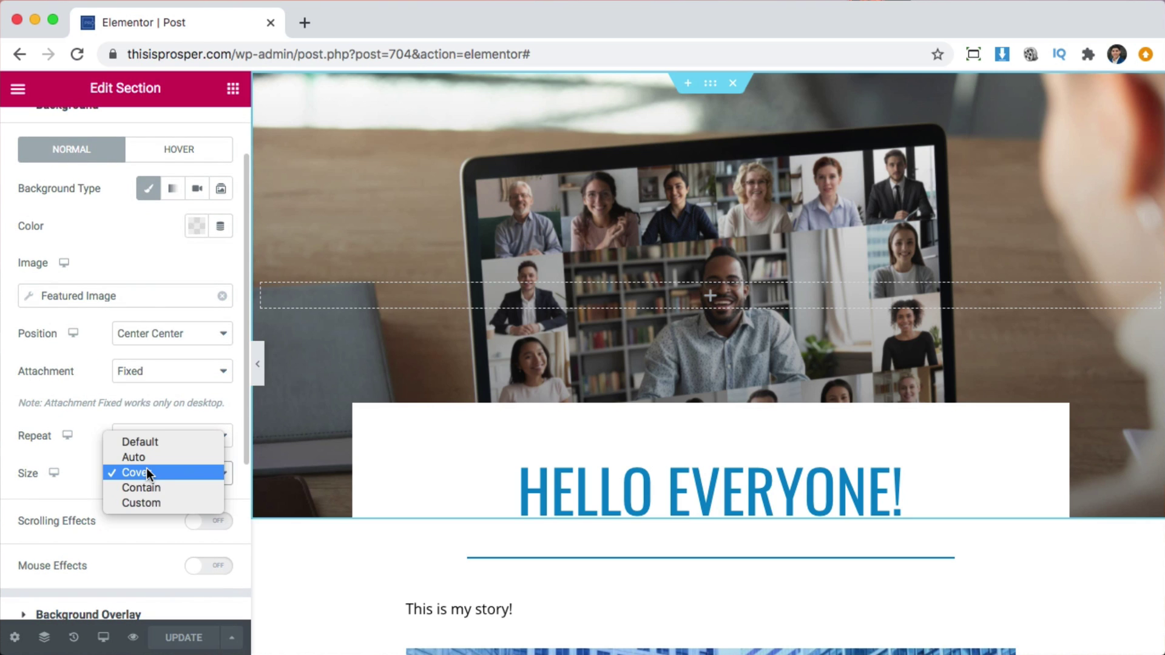
{"action": "left_click", "coordinate": [147, 472]}
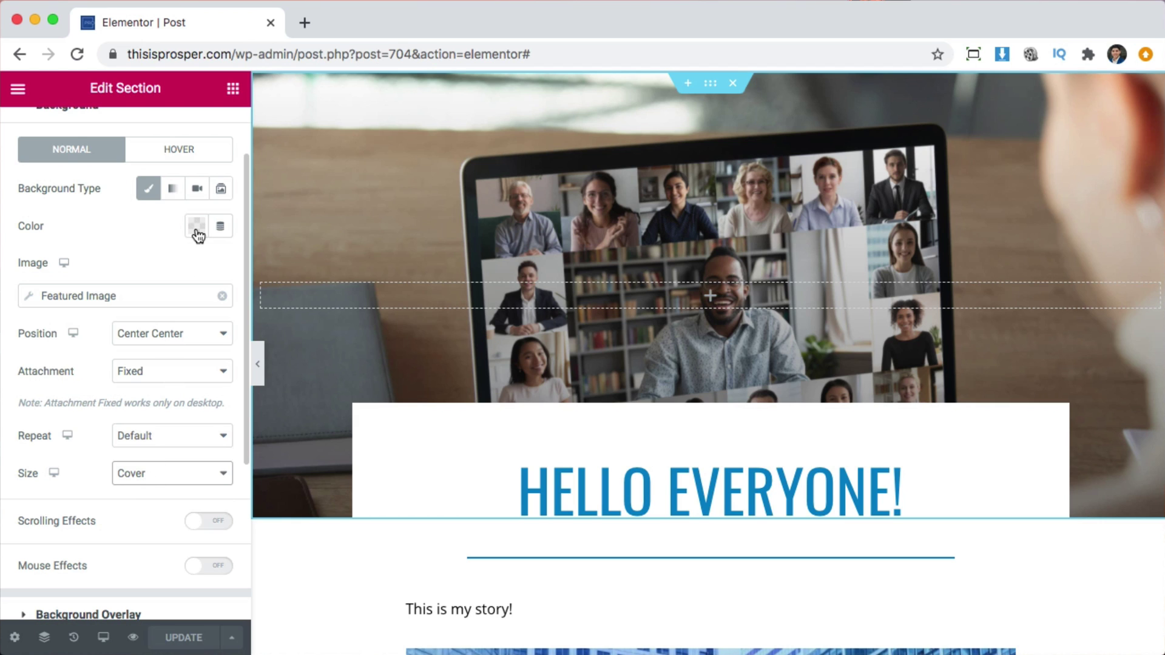
Change the banner background attachment from Fixed to Default.
{"action": "left_click", "coordinate": [158, 373]}
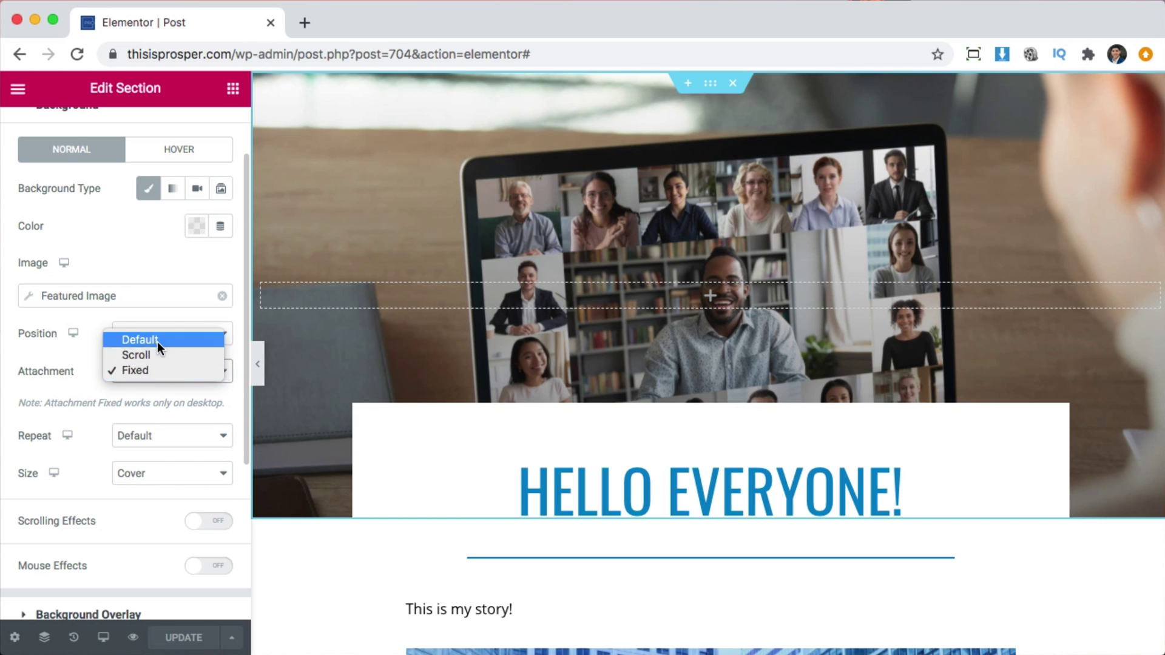
{"action": "left_click", "coordinate": [158, 340]}
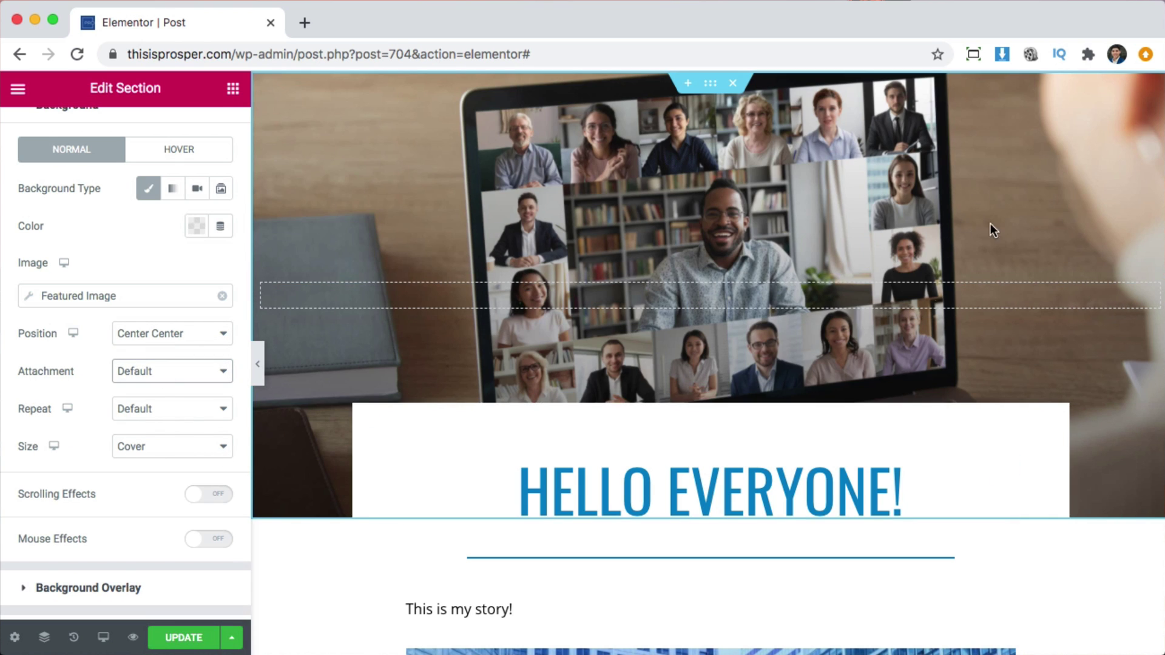
{"action": "scroll", "coordinate": [725, 436], "scroll_direction": "down", "scroll_amount": 4}
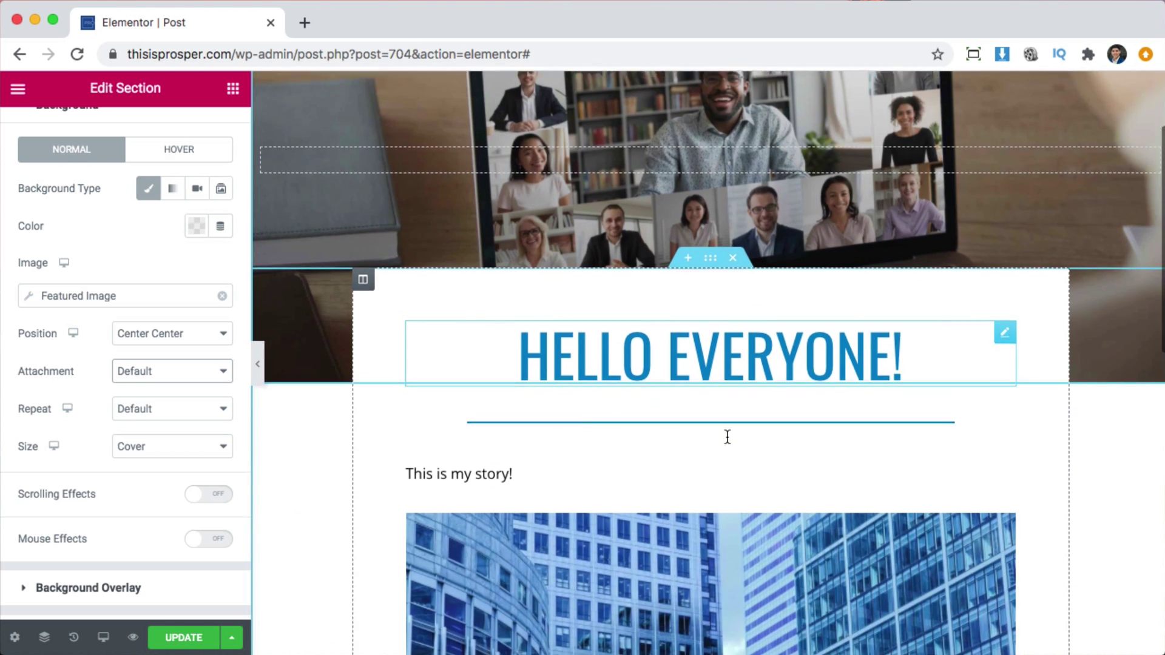
{"action": "scroll", "coordinate": [727, 449], "scroll_direction": "up", "scroll_amount": 4}
{"action": "scroll", "coordinate": [728, 455], "scroll_direction": "down", "scroll_amount": 3}
{"action": "scroll", "coordinate": [729, 455], "scroll_direction": "up", "scroll_amount": 3}
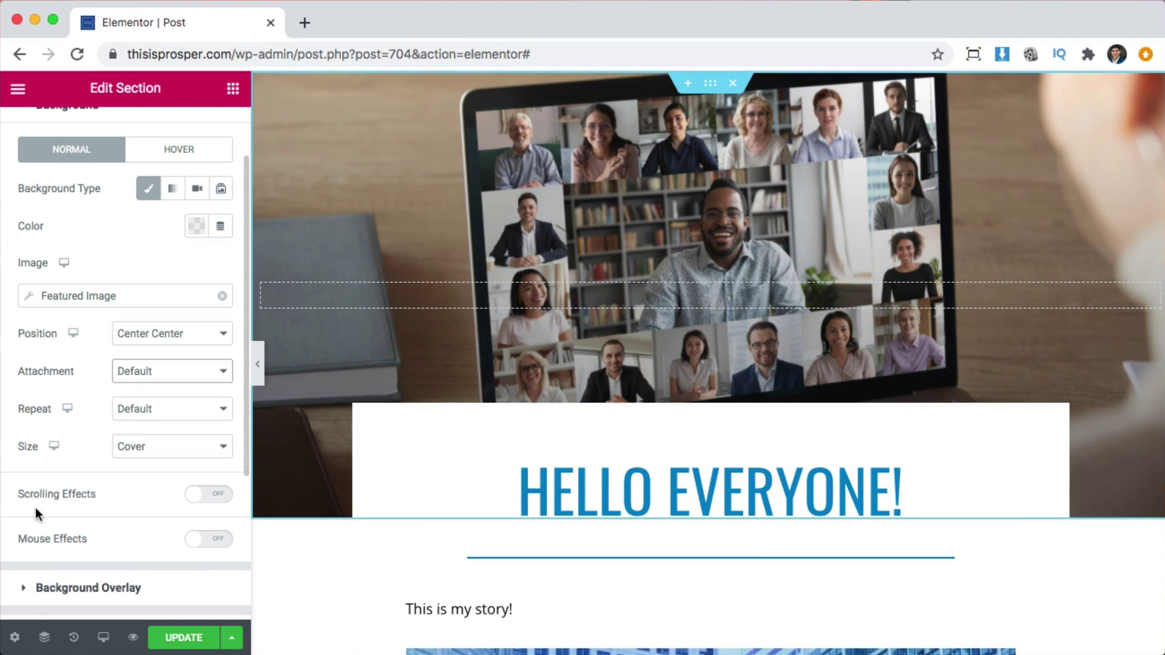
{"action": "left_click", "coordinate": [16, 638]}
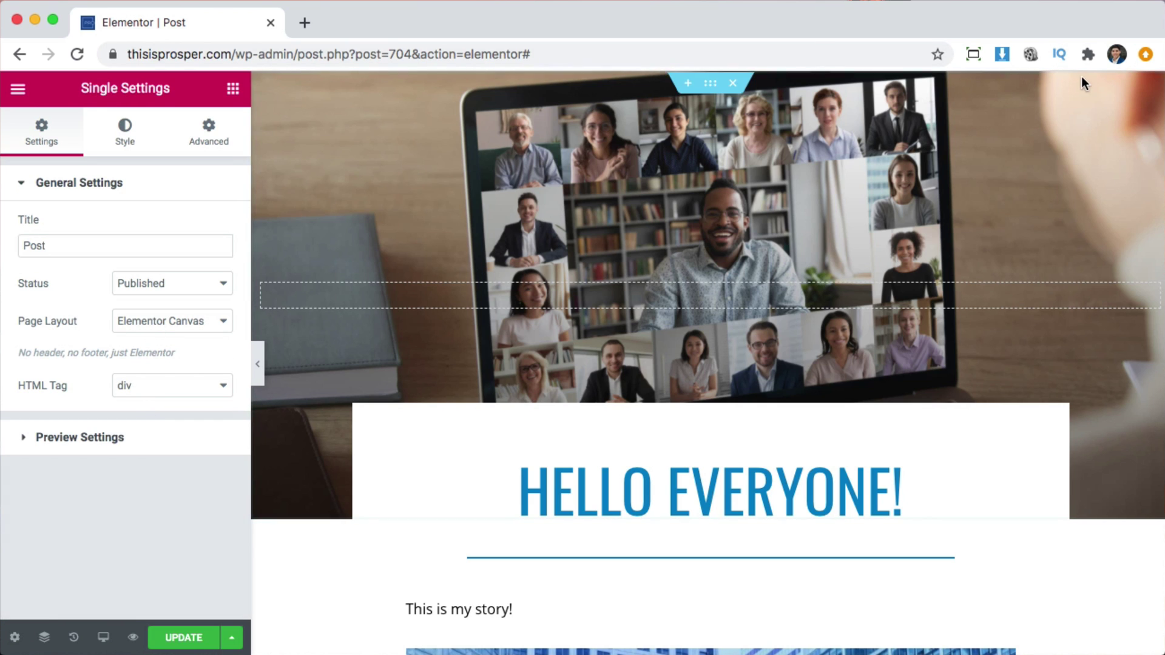
Set the template's page layout to Elementor Full Width and save the update.
{"action": "left_click", "coordinate": [165, 332]}
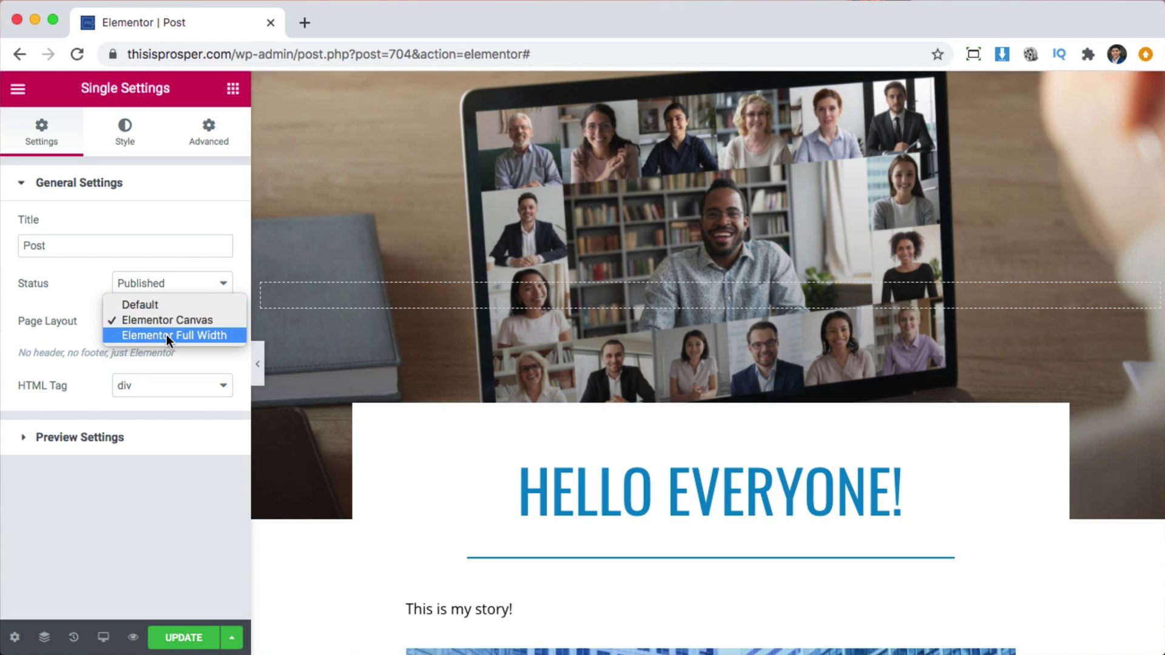
{"action": "left_click", "coordinate": [166, 335]}
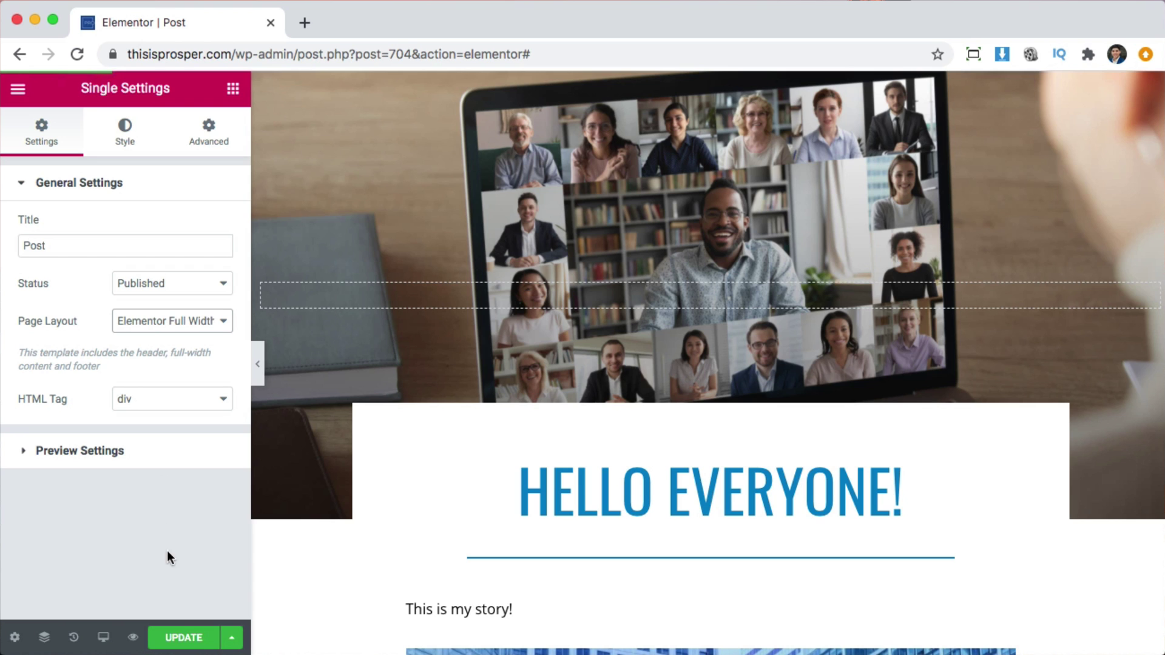
{"action": "left_click", "coordinate": [176, 639]}
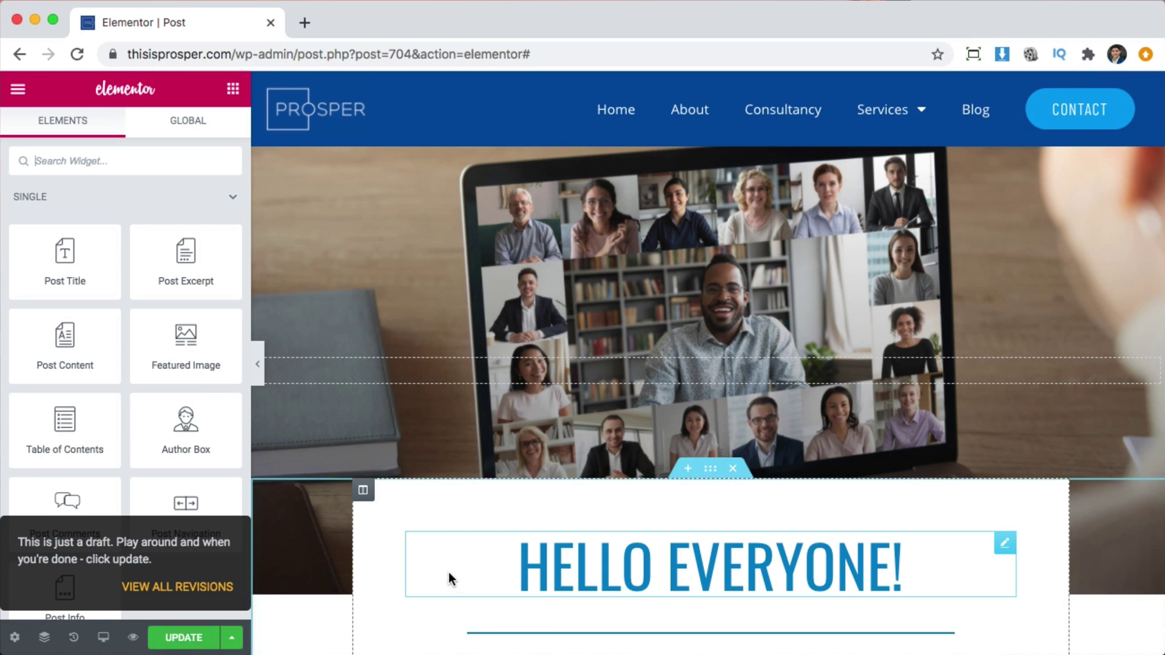
Preview the template and open the Hello Everyone! post from the Blog page.
{"action": "mouse_move", "coordinate": [134, 636]}
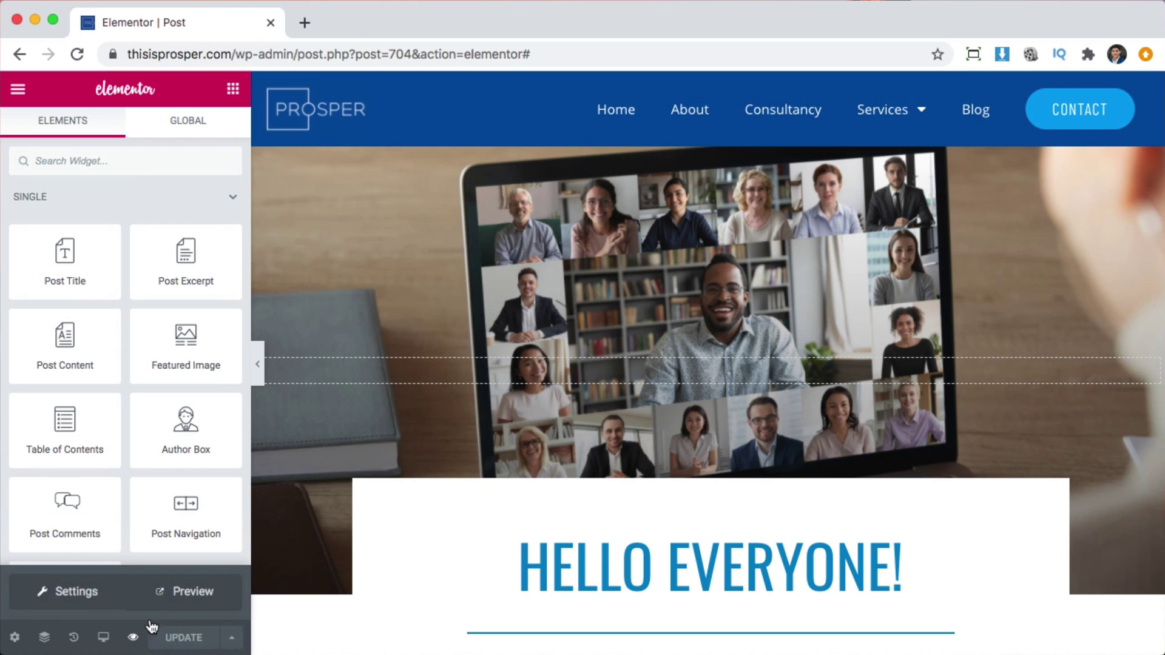
{"action": "left_click", "coordinate": [174, 593]}
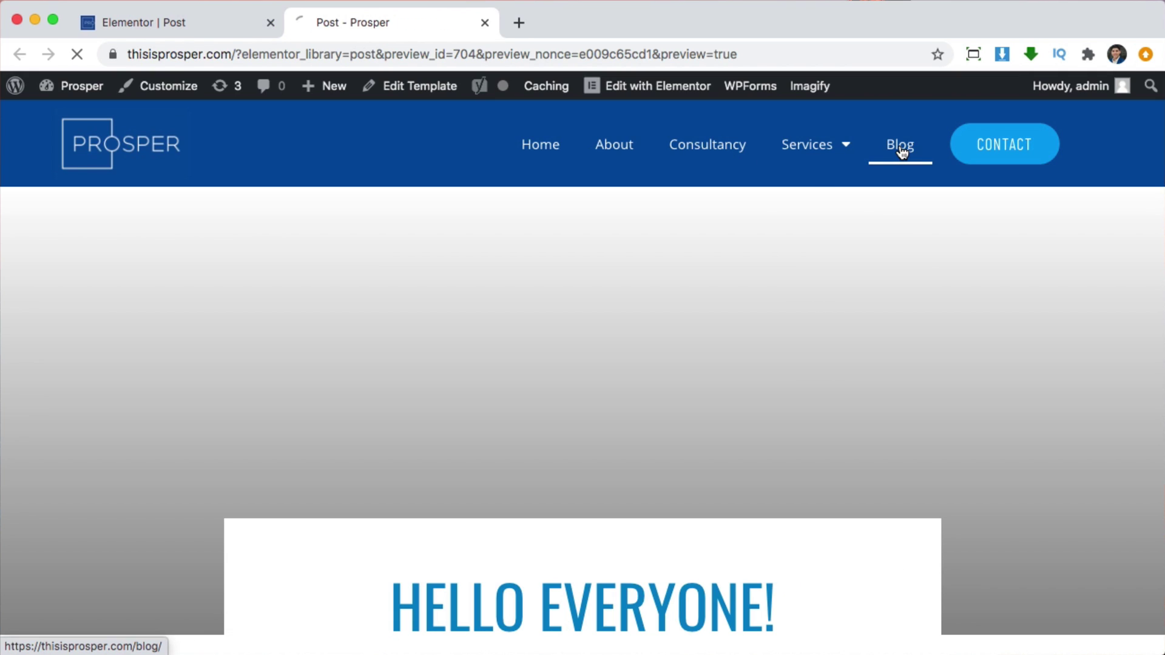
{"action": "left_click", "coordinate": [901, 149]}
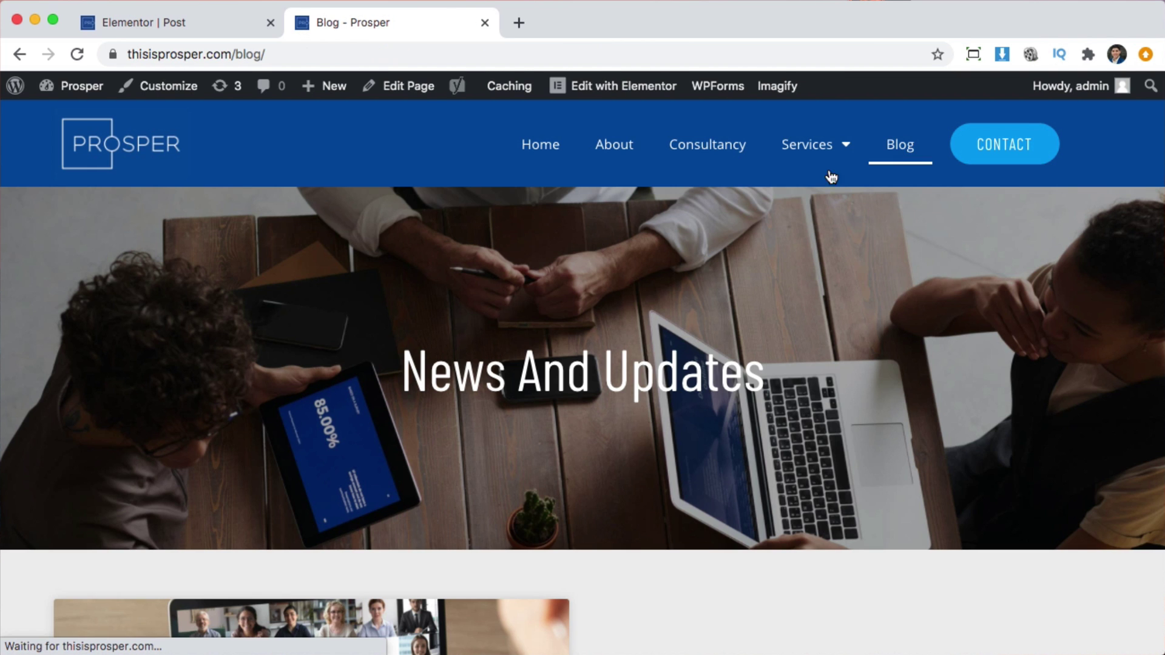
{"action": "scroll", "coordinate": [415, 534], "scroll_direction": "down", "scroll_amount": 5}
{"action": "scroll", "coordinate": [414, 532], "scroll_direction": "down", "scroll_amount": 2}
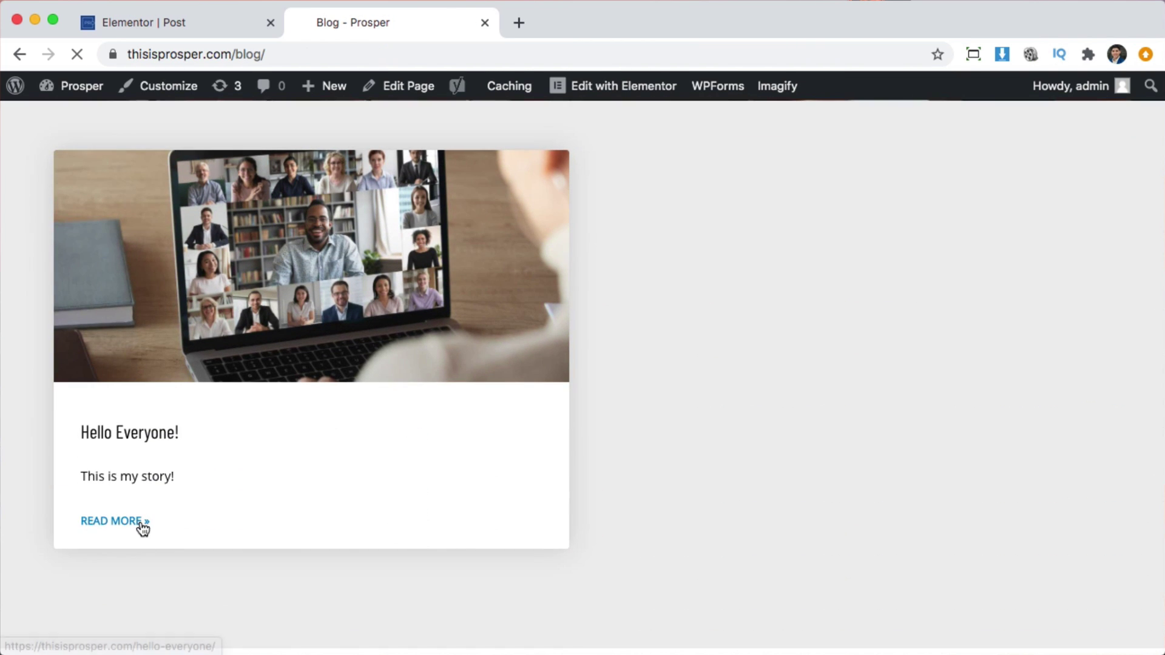
{"action": "left_click", "coordinate": [141, 523]}
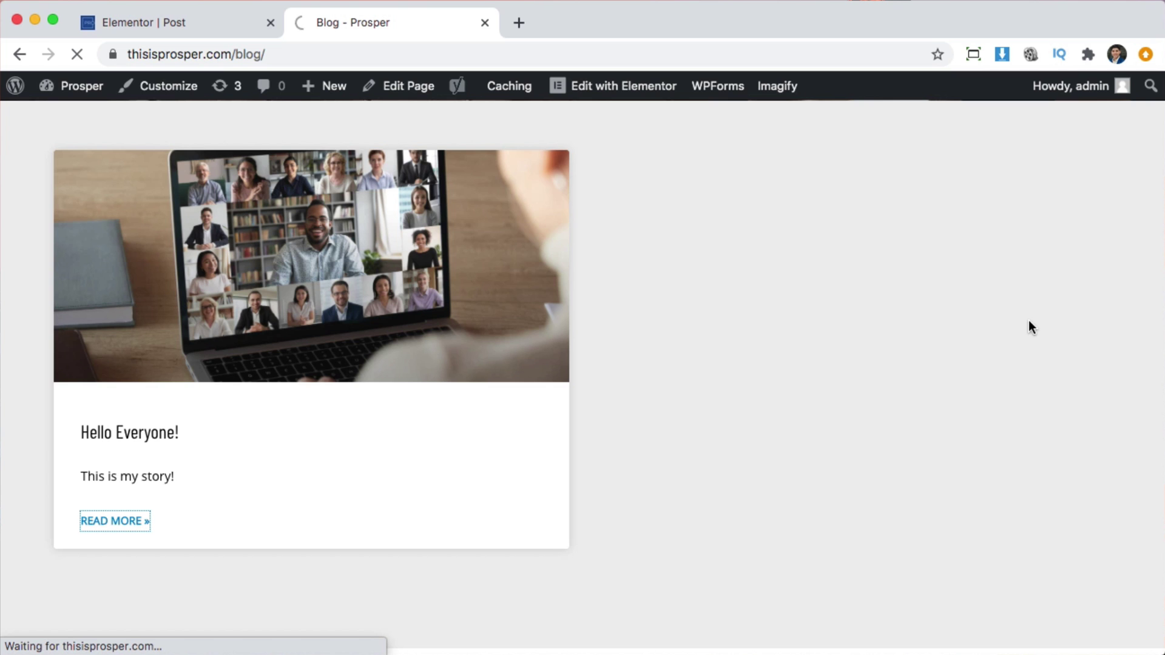
Check the post's banner under the header, refit the browser window, and return to the editor.
{"action": "scroll", "coordinate": [1027, 376], "scroll_direction": "down", "scroll_amount": 5}
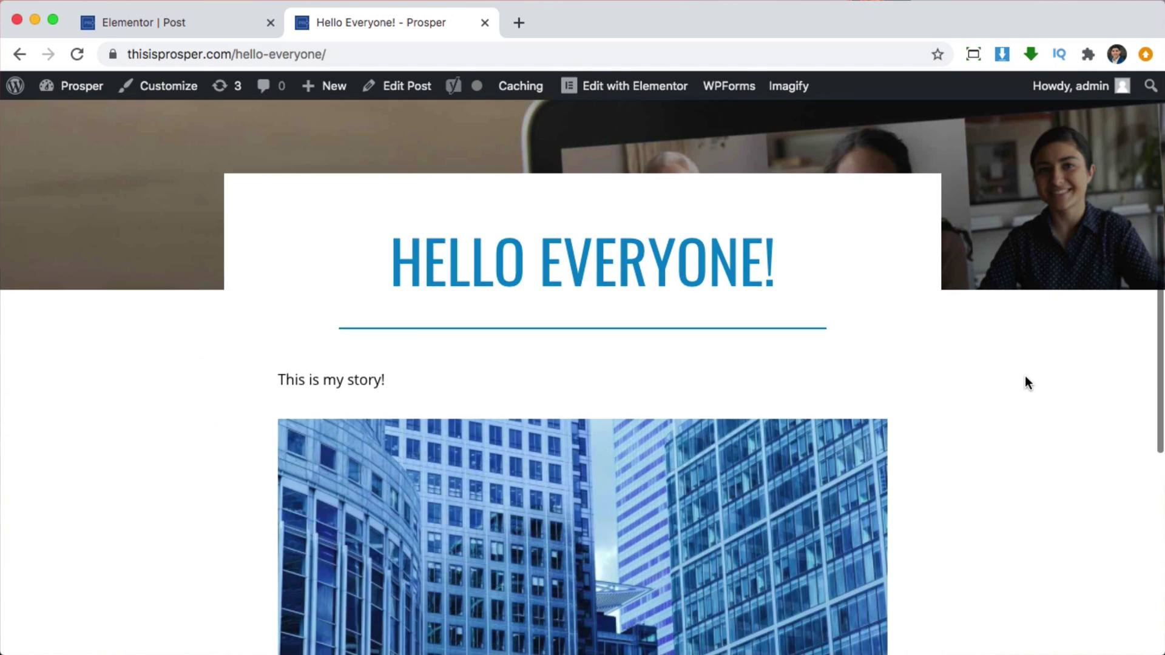
{"action": "scroll", "coordinate": [1027, 382], "scroll_direction": "up", "scroll_amount": 5}
{"action": "scroll", "coordinate": [607, 393], "scroll_direction": "up", "scroll_amount": 2}
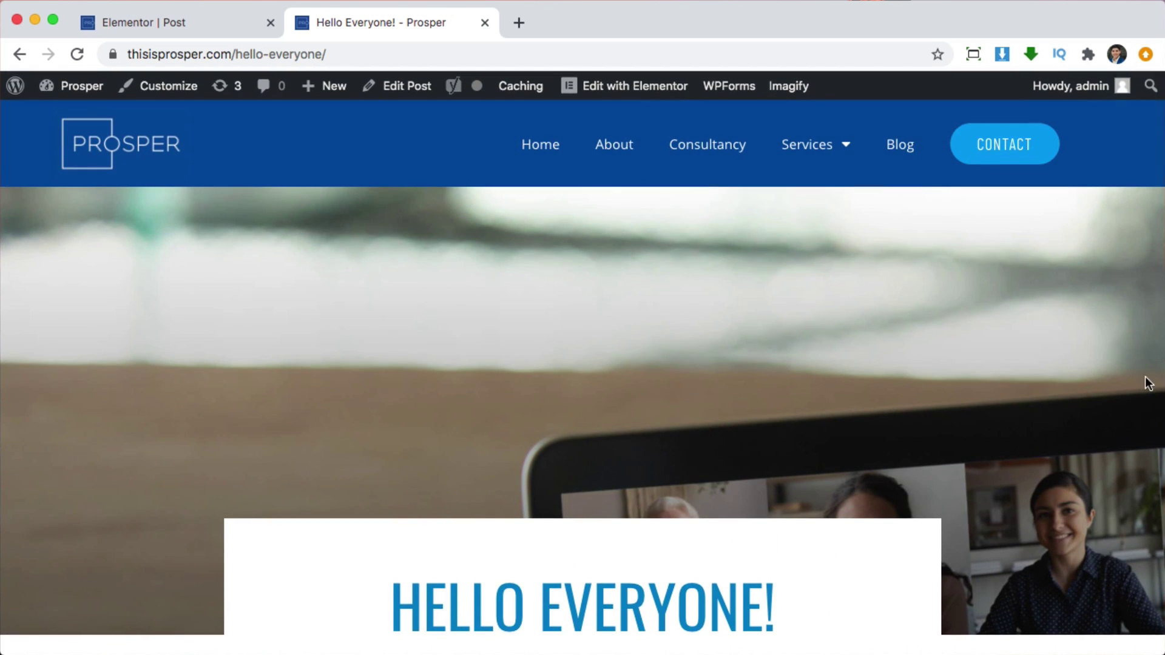
{"action": "left_click_drag", "start_coordinate": [1161, 374], "coordinate": [1164, 374]}
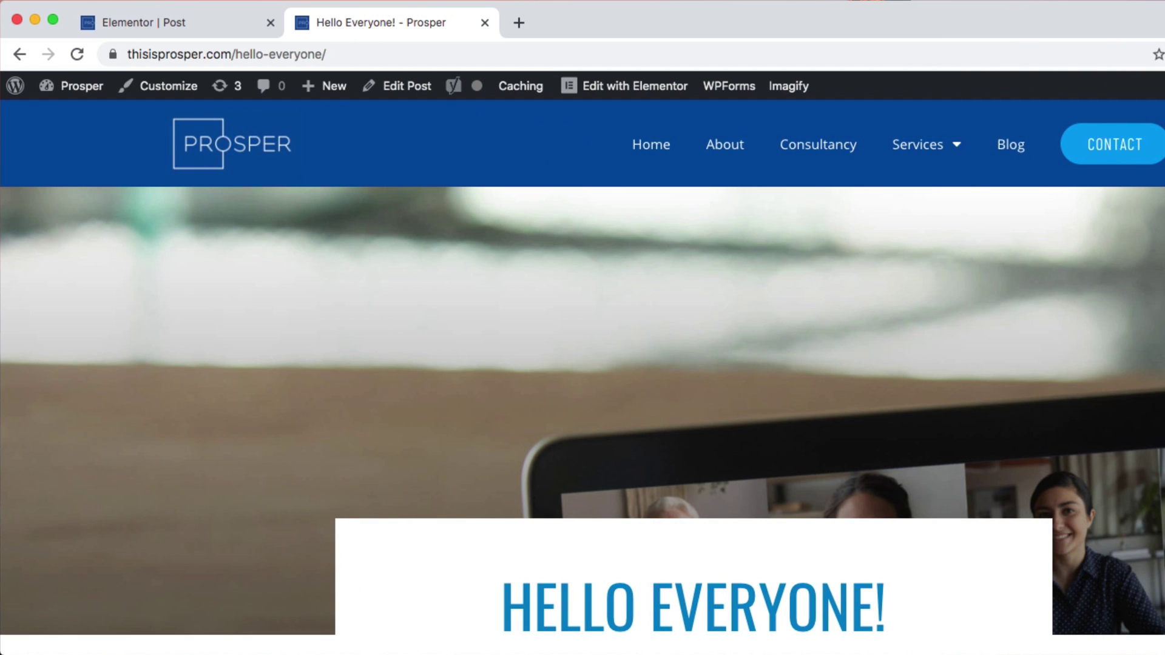
{"action": "left_click", "coordinate": [1074, 112]}
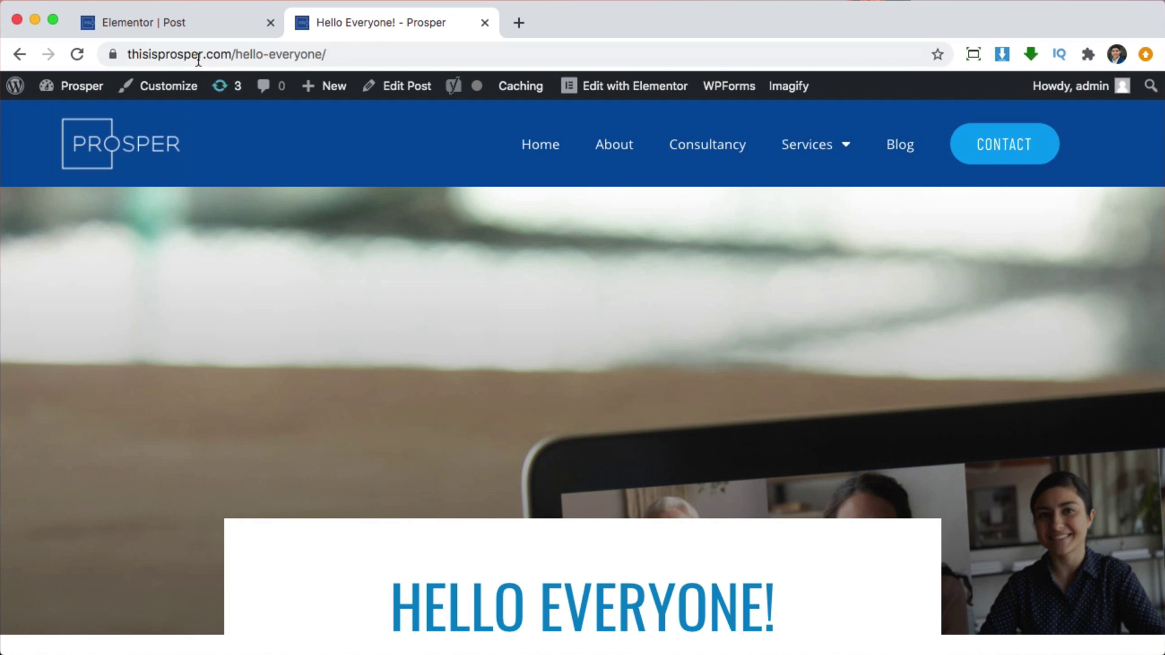
{"action": "left_click", "coordinate": [190, 22]}
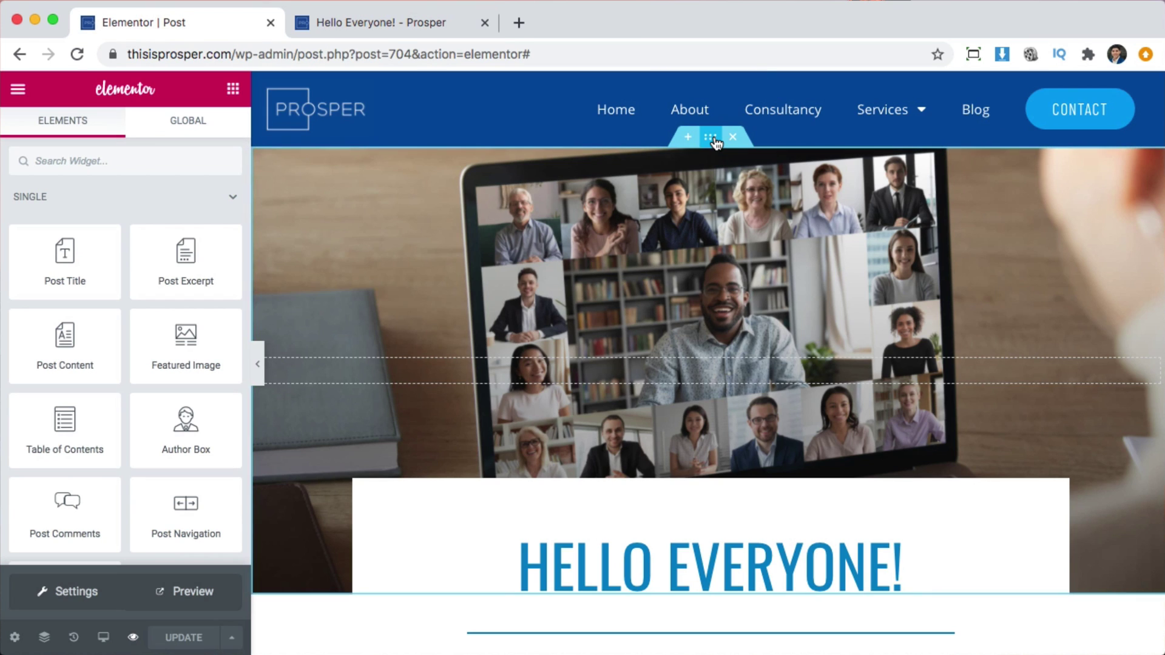
Reset the banner section's background size to Default, then set it to Contain.
{"action": "left_click", "coordinate": [711, 138]}
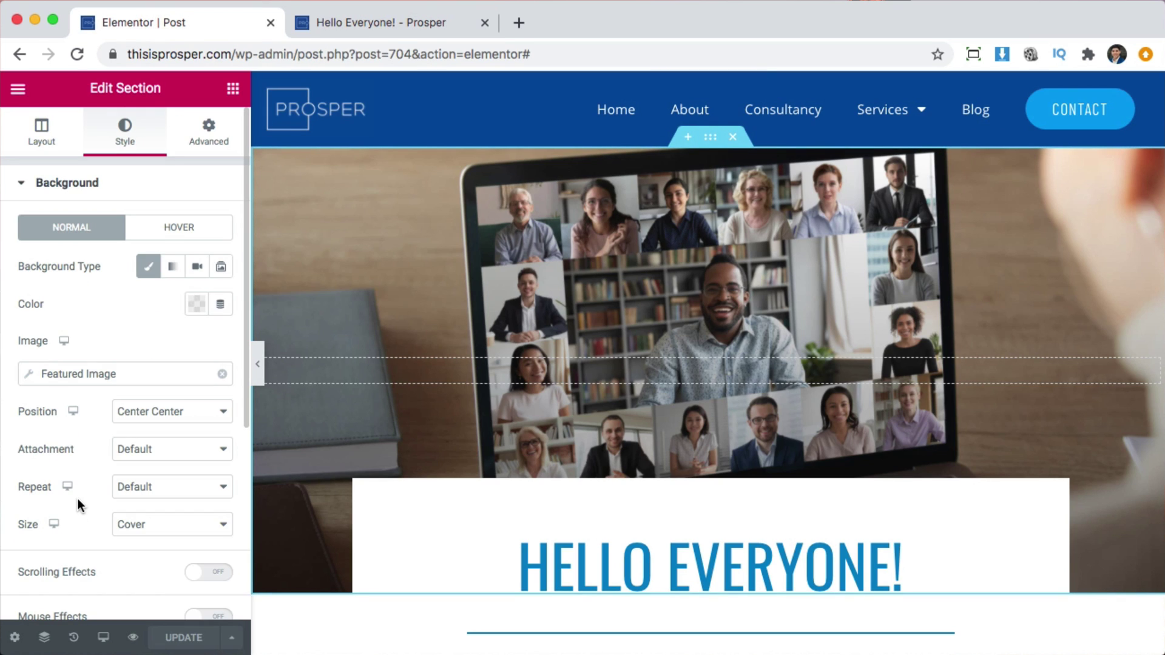
{"action": "scroll", "coordinate": [77, 498], "scroll_direction": "down", "scroll_amount": 3}
{"action": "left_click", "coordinate": [146, 401]}
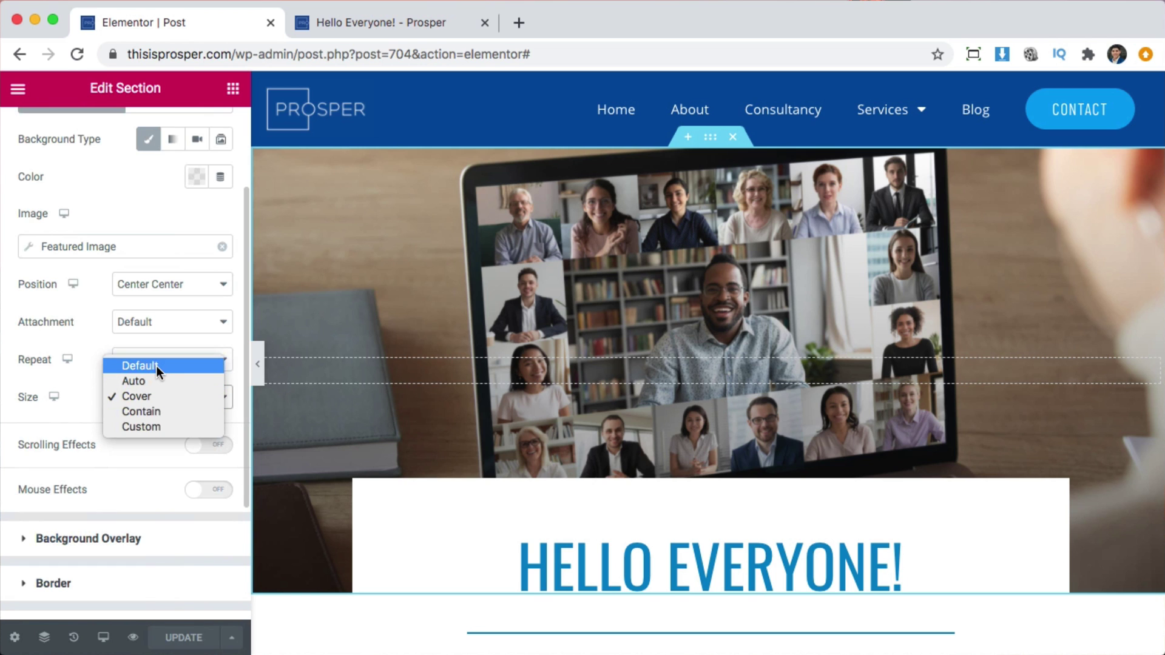
{"action": "left_click", "coordinate": [156, 366]}
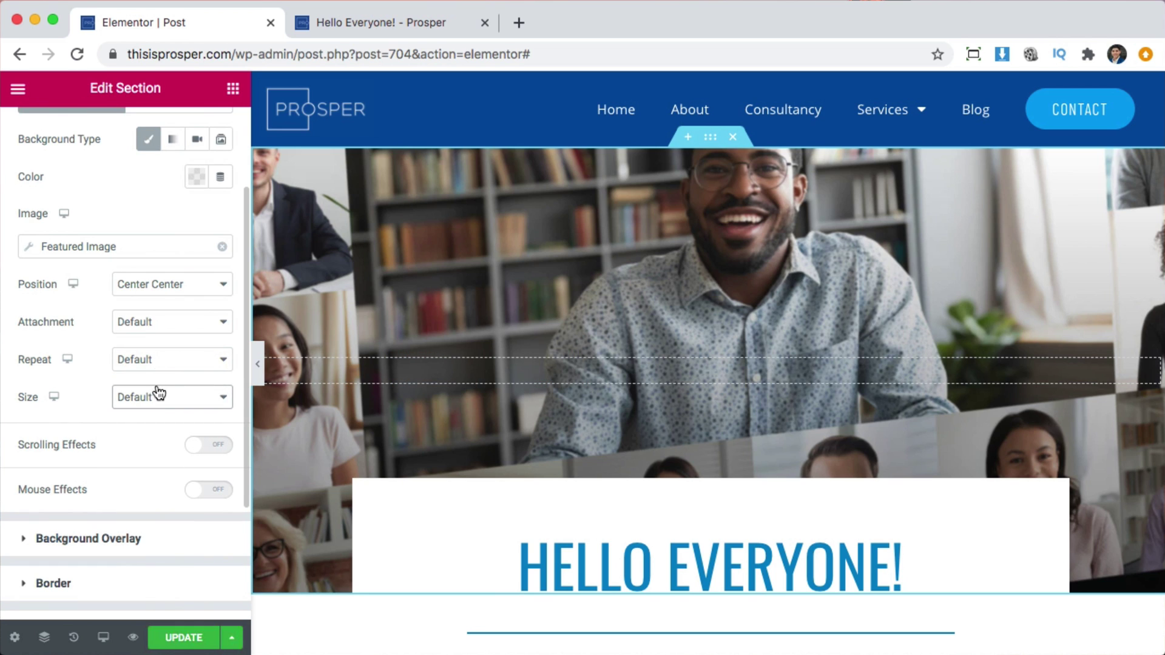
{"action": "scroll", "coordinate": [159, 394], "scroll_direction": "down", "scroll_amount": 1}
{"action": "left_click", "coordinate": [158, 386]}
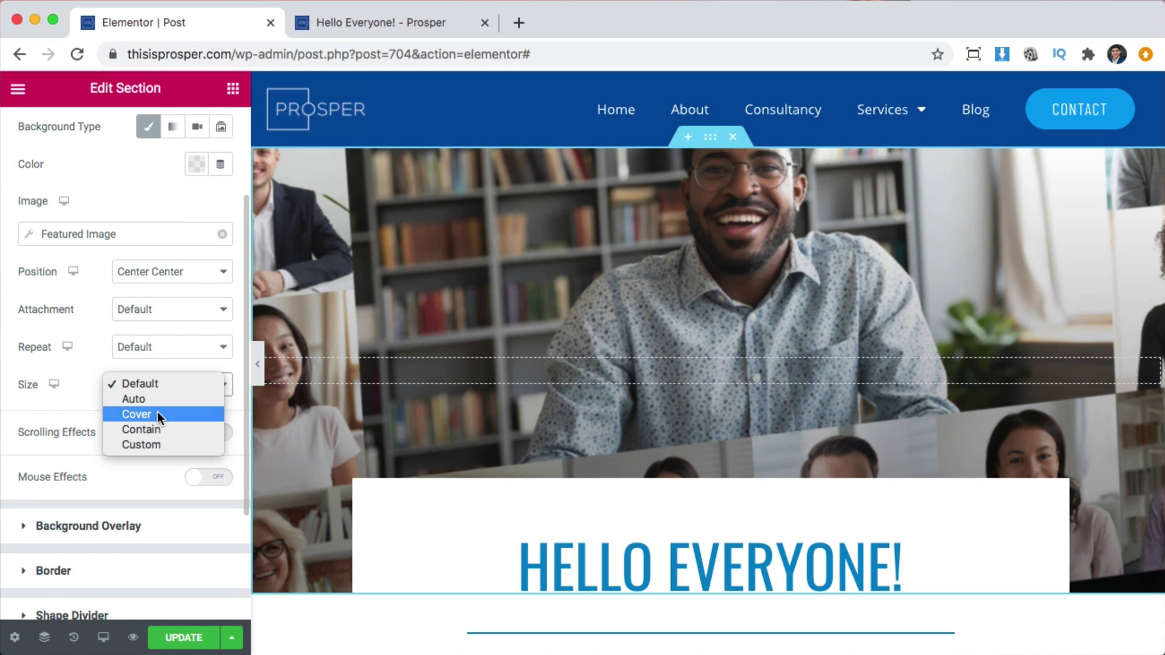
{"action": "left_click", "coordinate": [158, 431]}
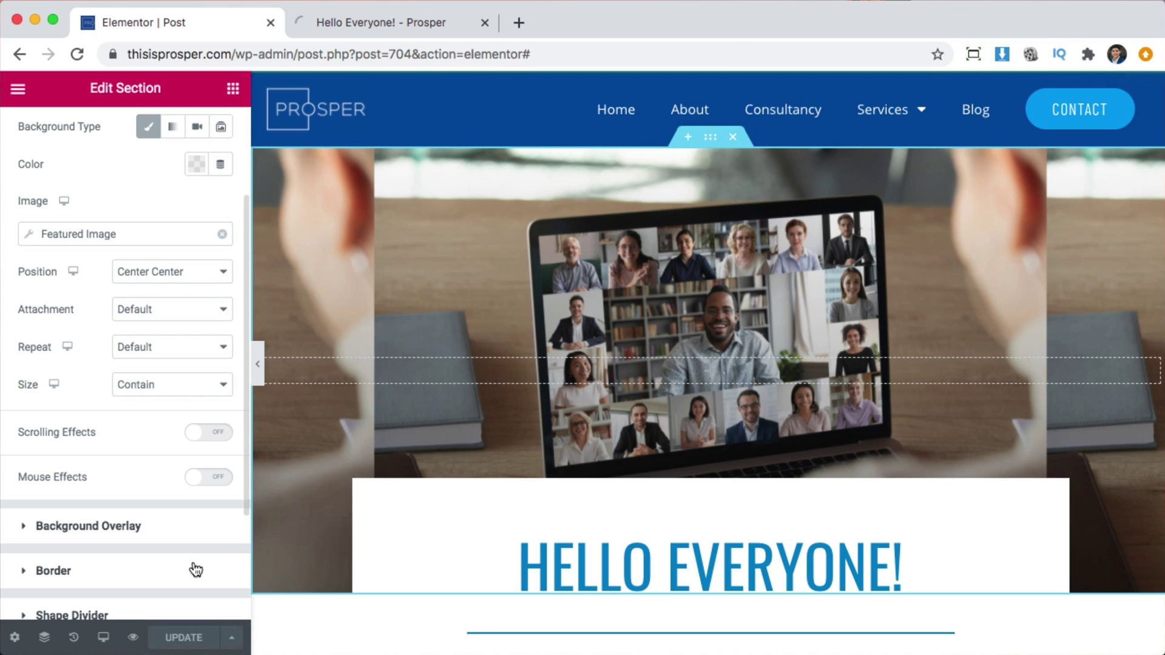
In the preview tab, reopen the Hello Everyone! post from the Blog page to recheck the banner.
{"action": "left_click", "coordinate": [405, 21]}
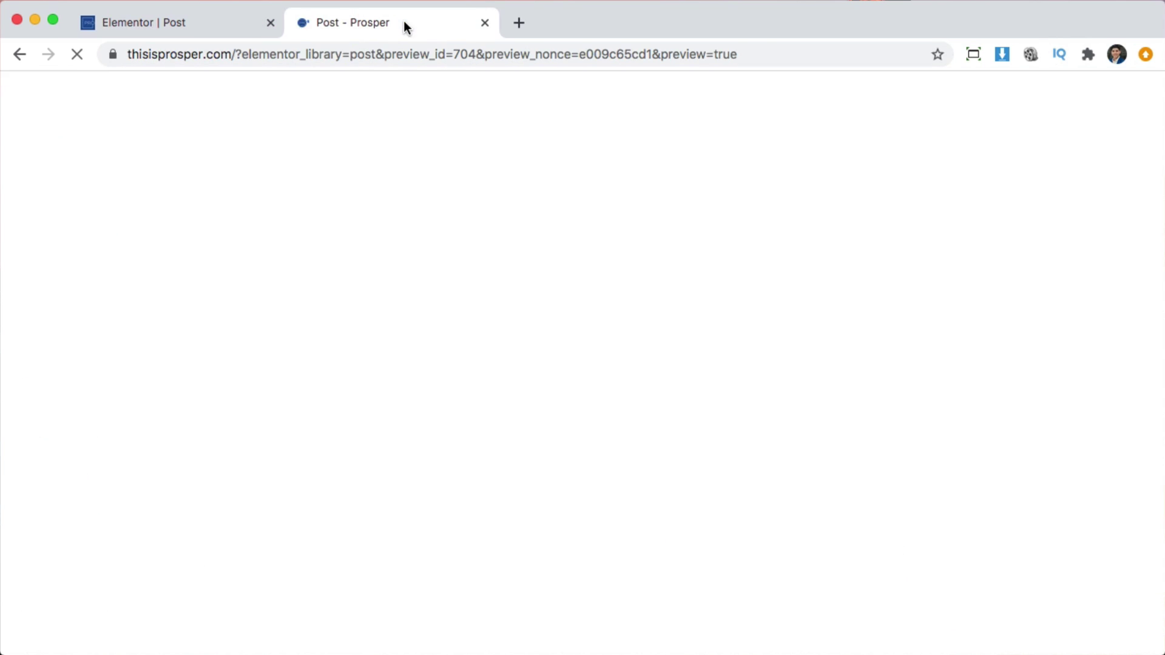
{"action": "left_click", "coordinate": [910, 157]}
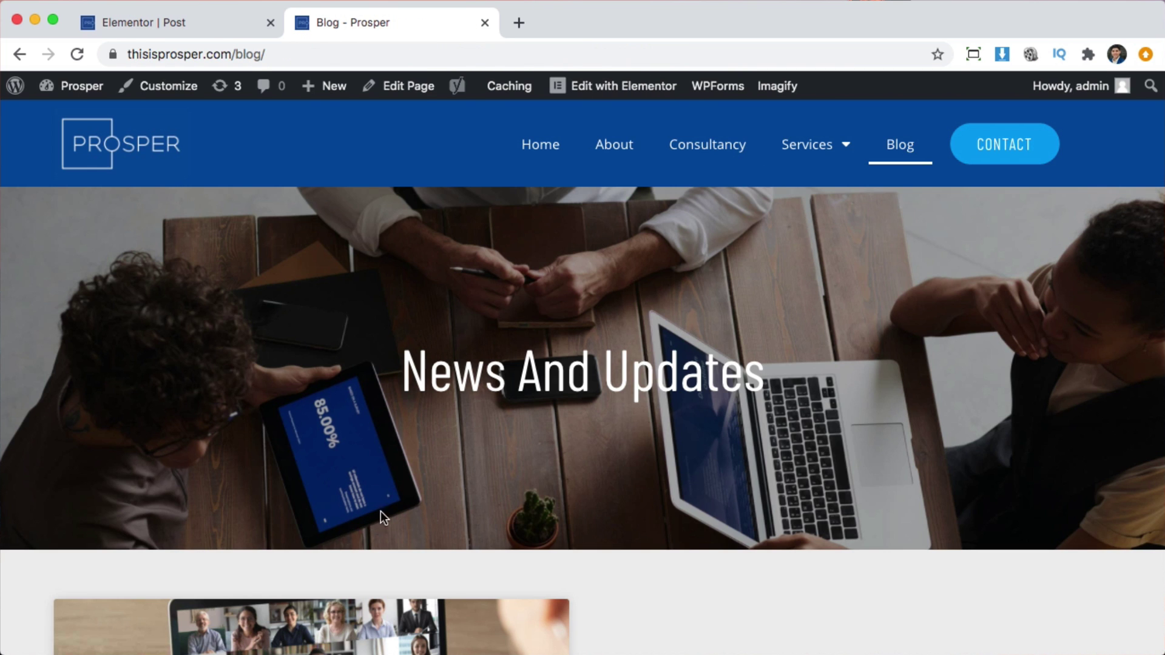
{"action": "scroll", "coordinate": [382, 512], "scroll_direction": "down", "scroll_amount": 7}
{"action": "left_click", "coordinate": [122, 547]}
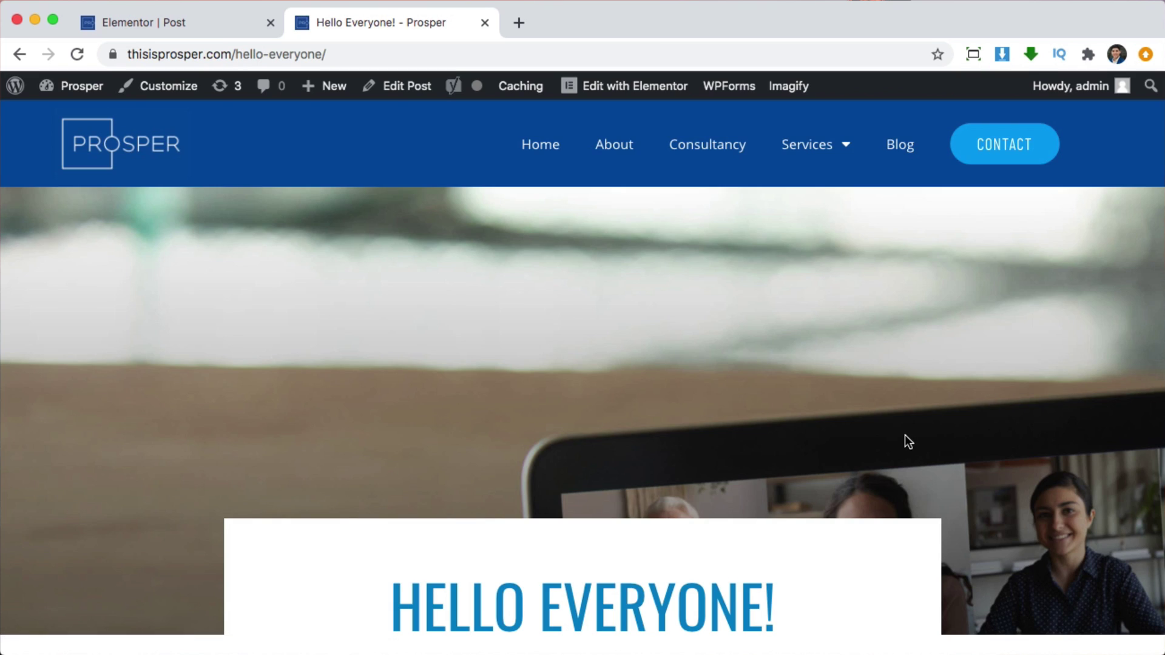
{"action": "scroll", "coordinate": [907, 438], "scroll_direction": "down", "scroll_amount": 2}
{"action": "scroll", "coordinate": [908, 435], "scroll_direction": "up", "scroll_amount": 2}
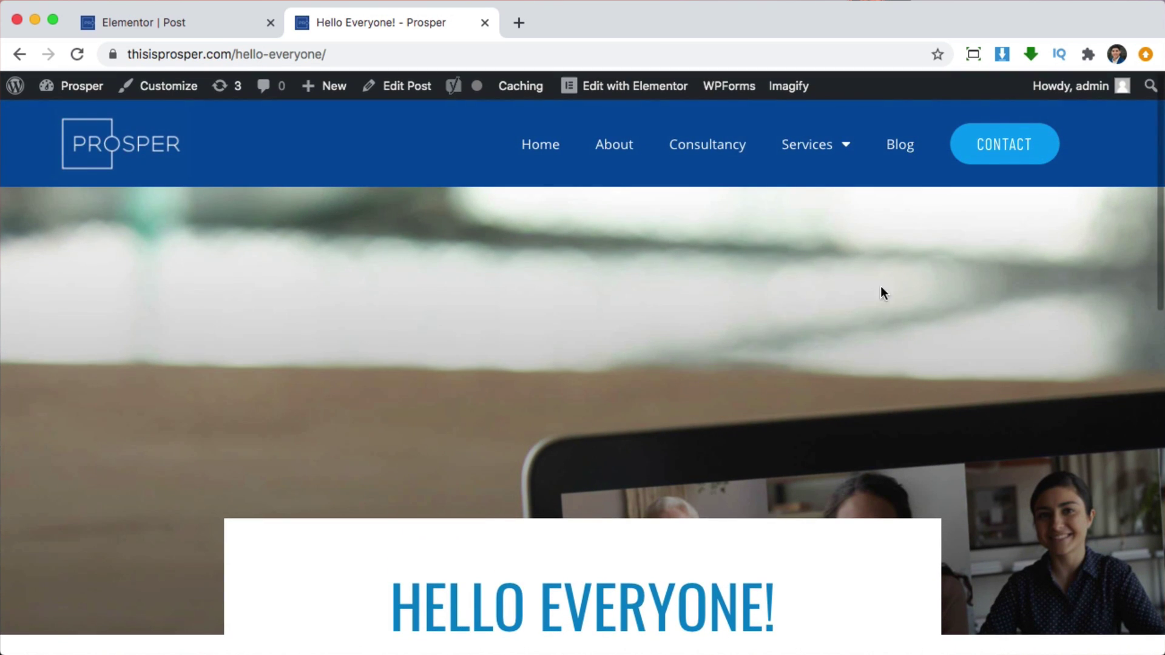
Back in the editor, insert a new single-column section above the banner.
{"action": "left_click", "coordinate": [180, 25]}
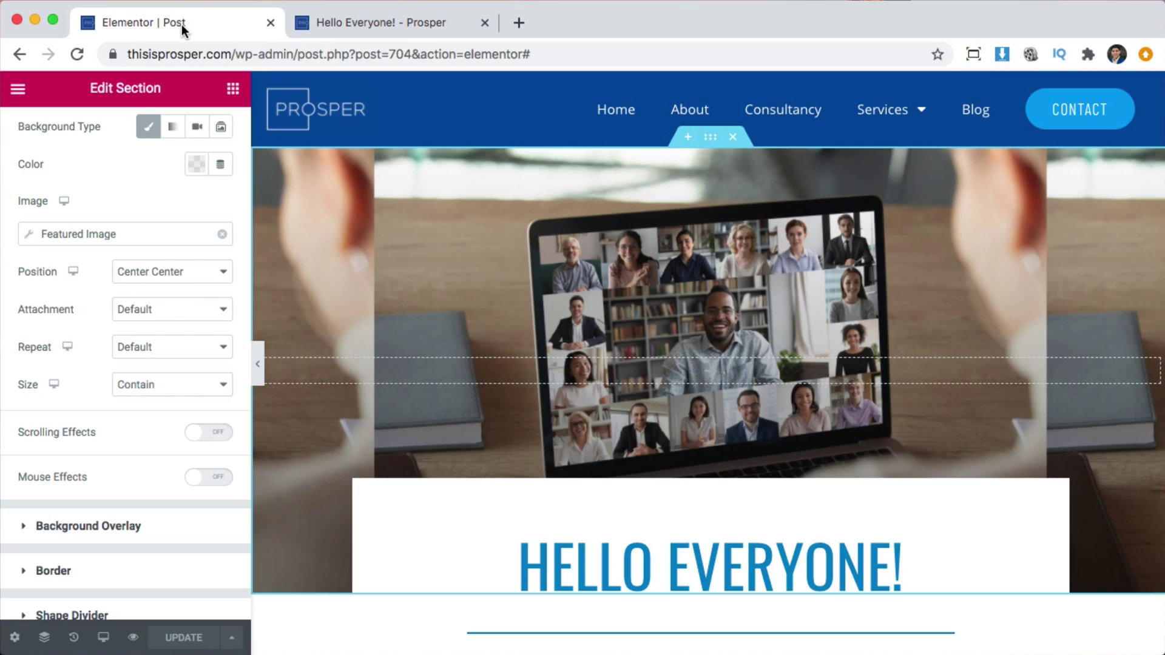
{"action": "scroll", "coordinate": [812, 522], "scroll_direction": "down", "scroll_amount": 2}
{"action": "scroll", "coordinate": [812, 522], "scroll_direction": "up", "scroll_amount": 2}
{"action": "left_click", "coordinate": [688, 138]}
{"action": "left_click", "coordinate": [685, 226]}
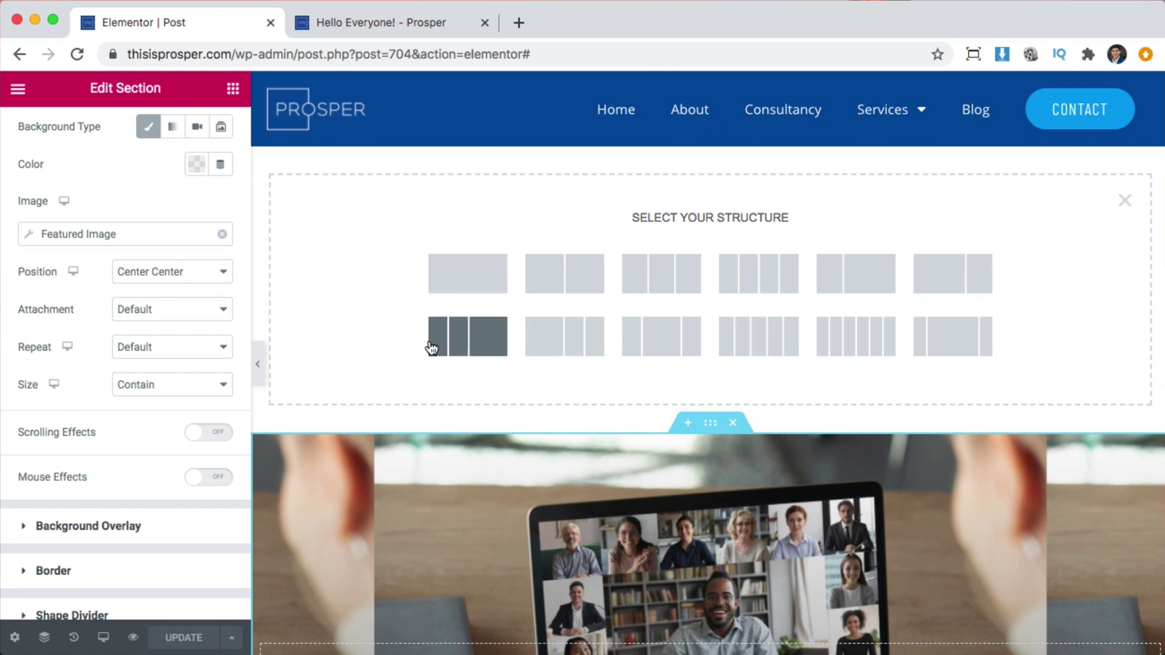
{"action": "left_click", "coordinate": [449, 281]}
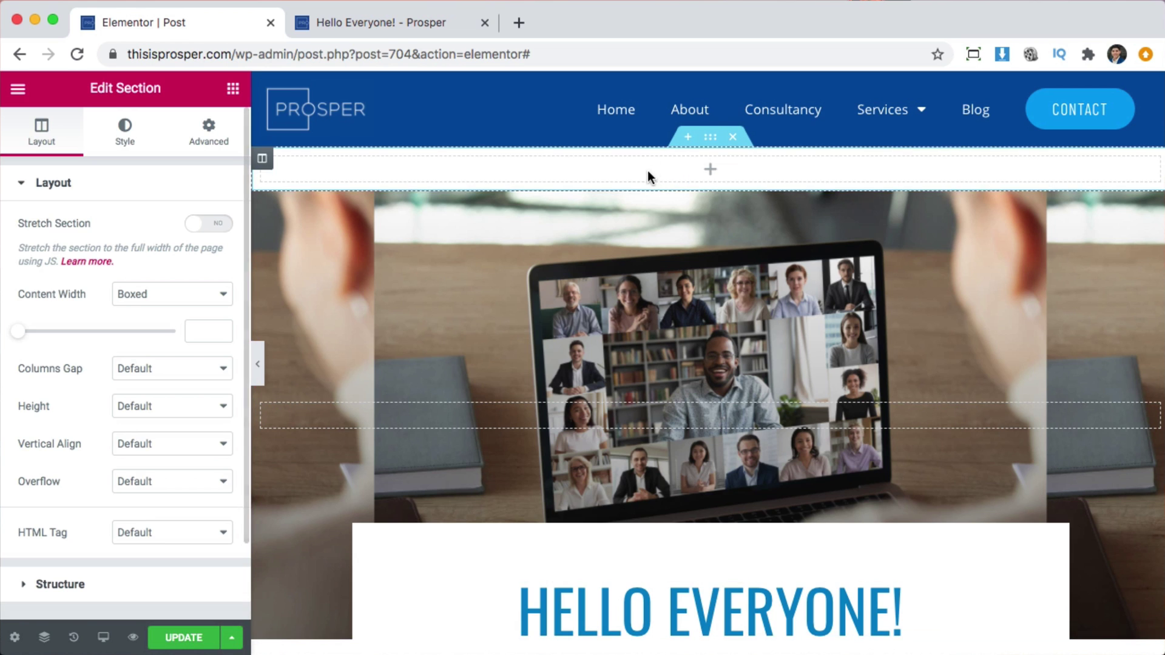
Drag a Spacer widget into the new section and set its space to 350 px.
{"action": "left_click", "coordinate": [234, 89]}
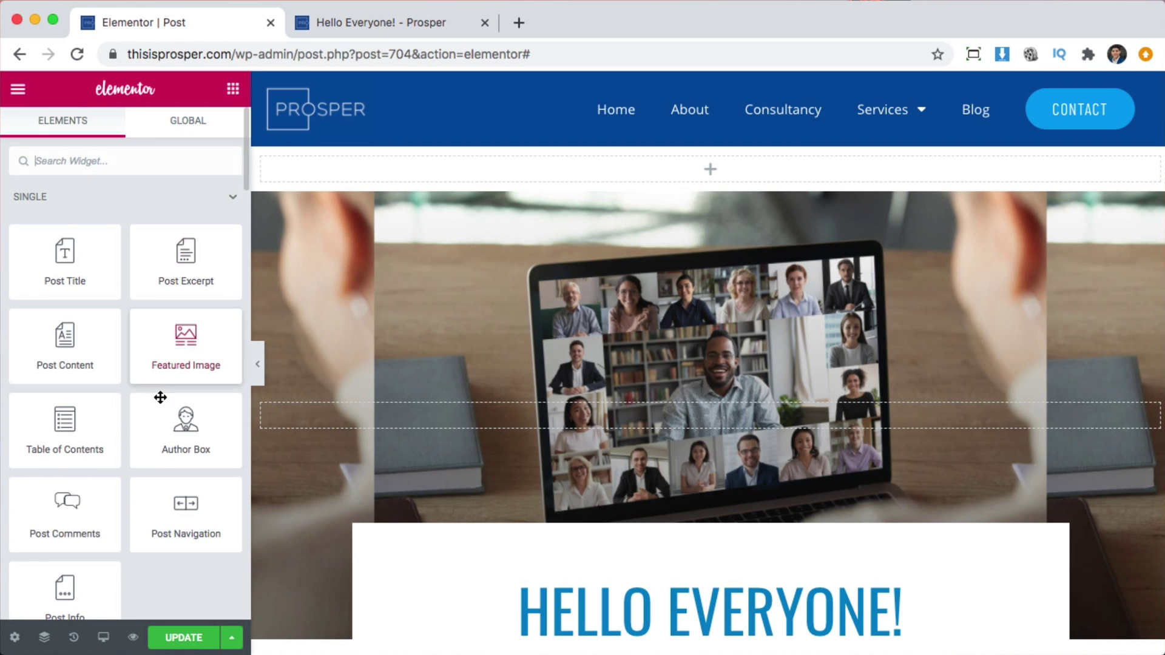
{"action": "scroll", "coordinate": [182, 461], "scroll_direction": "down", "scroll_amount": 5}
{"action": "scroll", "coordinate": [188, 570], "scroll_direction": "down", "scroll_amount": 3}
{"action": "left_click_drag", "start_coordinate": [184, 516], "coordinate": [640, 184]}
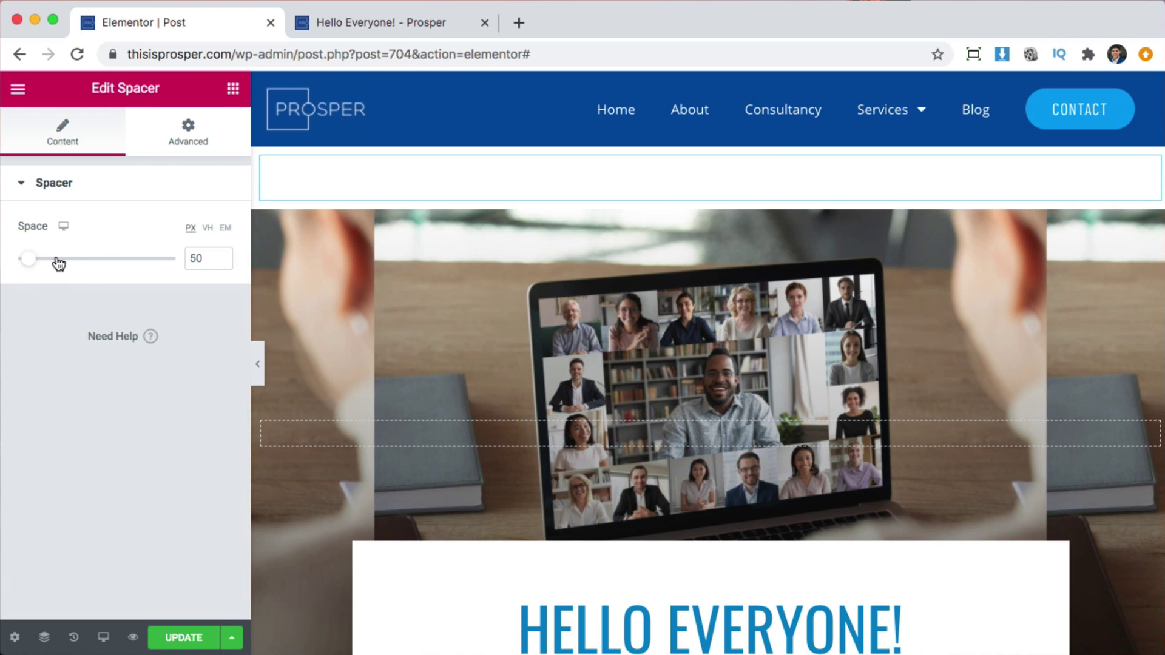
{"action": "left_click_drag", "start_coordinate": [29, 262], "coordinate": [117, 264]}
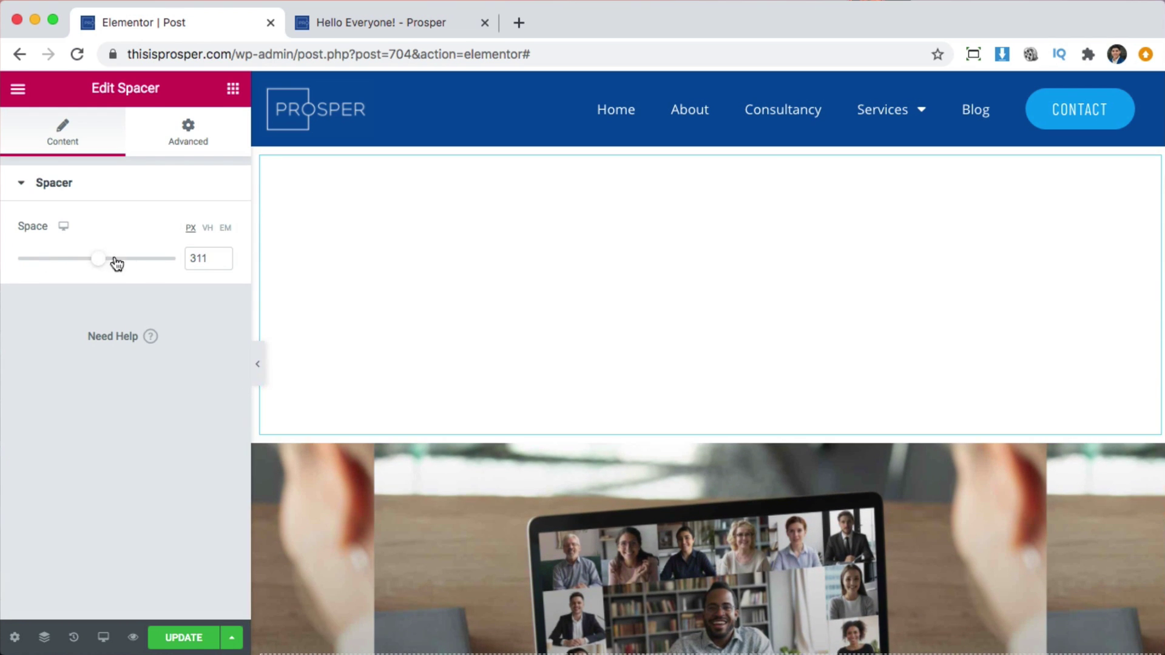
{"action": "type", "text": "350"}
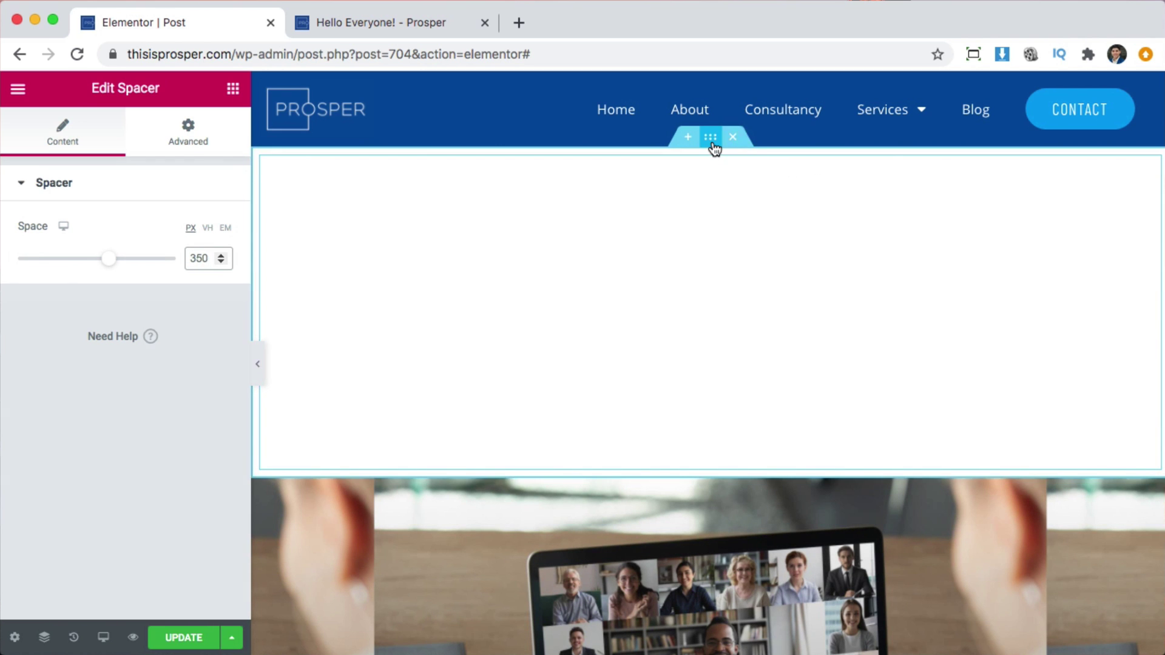
{"action": "left_click", "coordinate": [711, 138]}
Give the new top section a Classic background in its Style settings.
{"action": "left_click", "coordinate": [103, 143]}
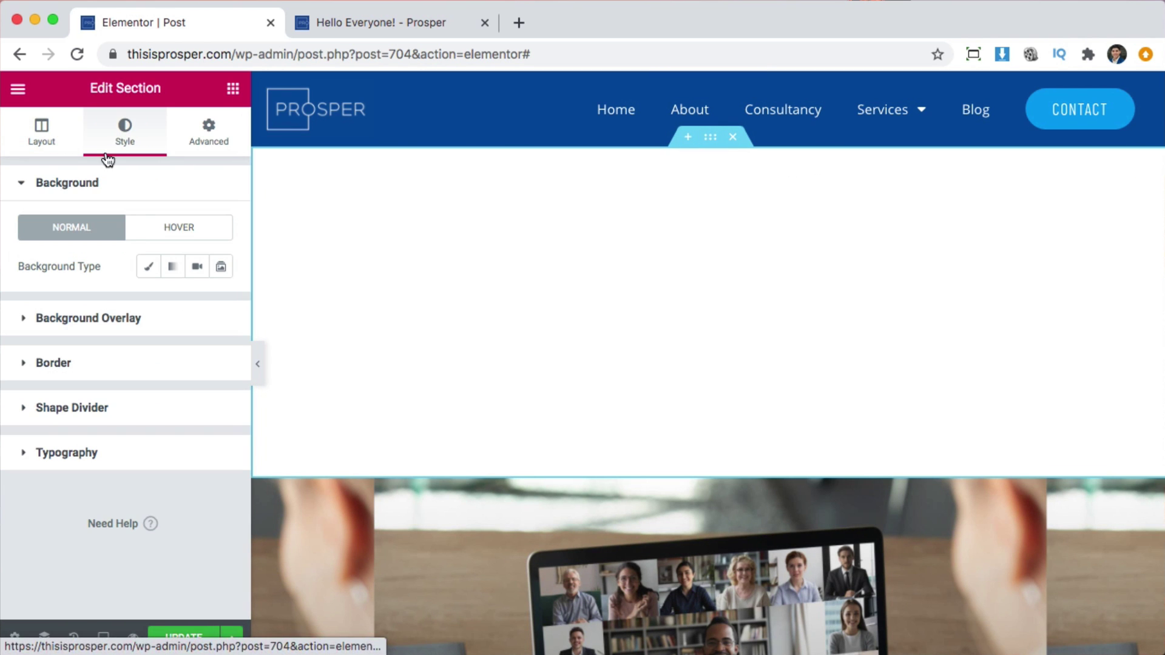
{"action": "left_click", "coordinate": [150, 266]}
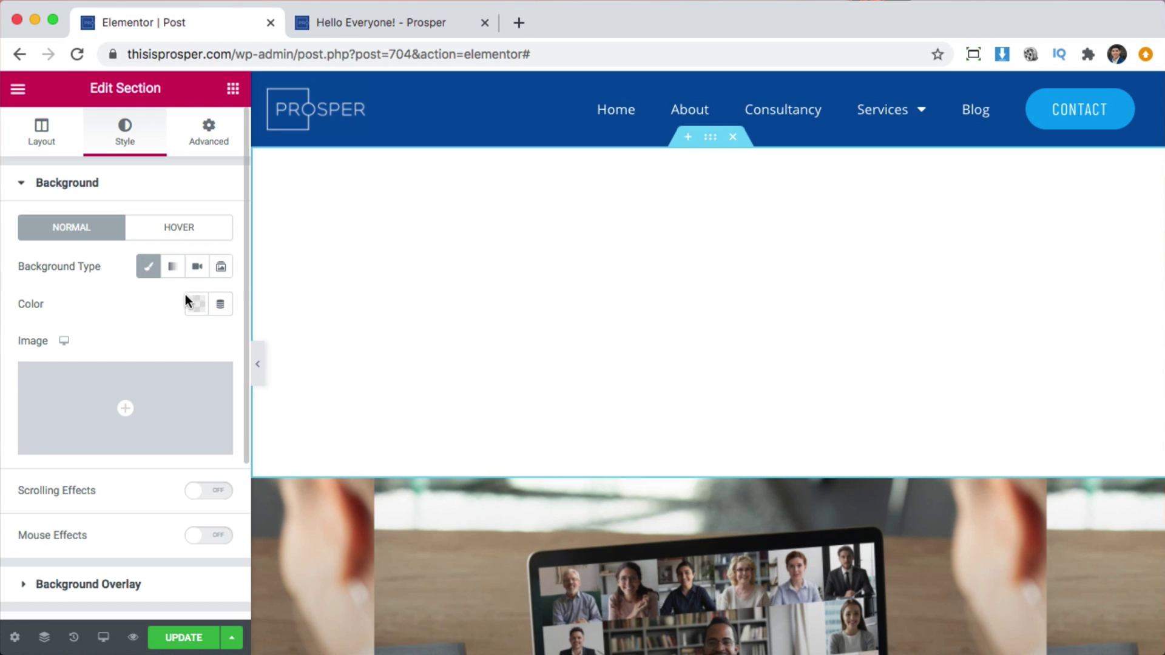
{"action": "left_click", "coordinate": [222, 305]}
{"action": "left_click", "coordinate": [82, 307]}
Insert the blue building photo from the Media Library as the section background.
{"action": "scroll", "coordinate": [128, 322], "scroll_direction": "down", "scroll_amount": 3}
{"action": "left_click", "coordinate": [125, 235]}
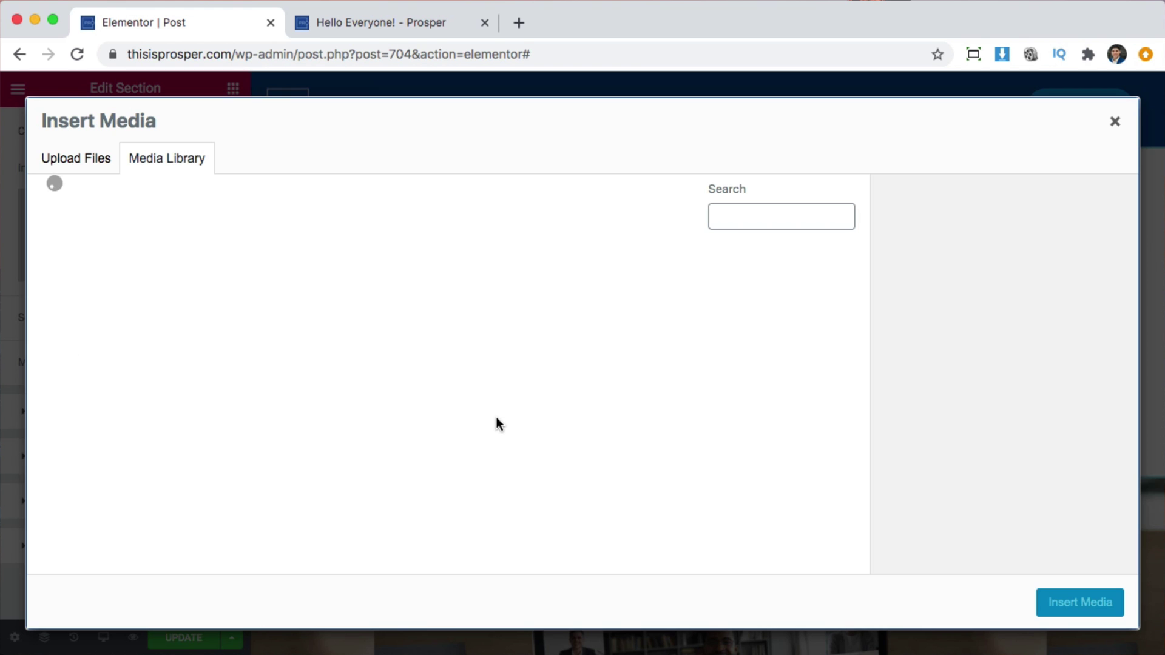
{"action": "scroll", "coordinate": [631, 445], "scroll_direction": "down", "scroll_amount": 5}
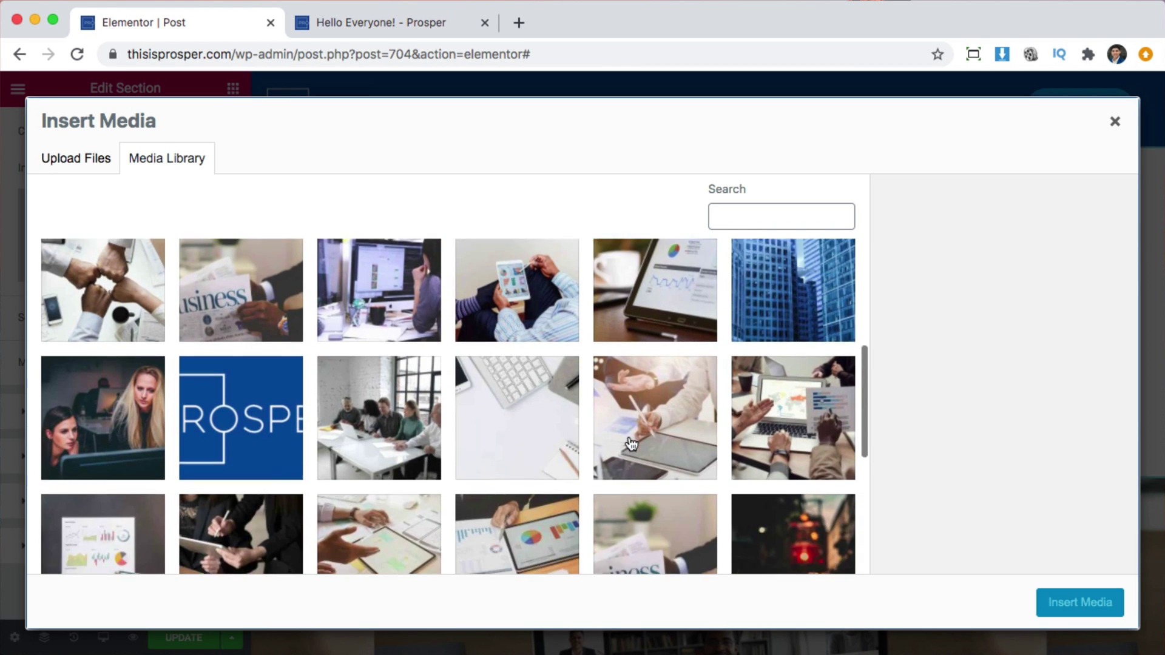
{"action": "scroll", "coordinate": [629, 447], "scroll_direction": "up", "scroll_amount": 1}
{"action": "left_click", "coordinate": [775, 372]}
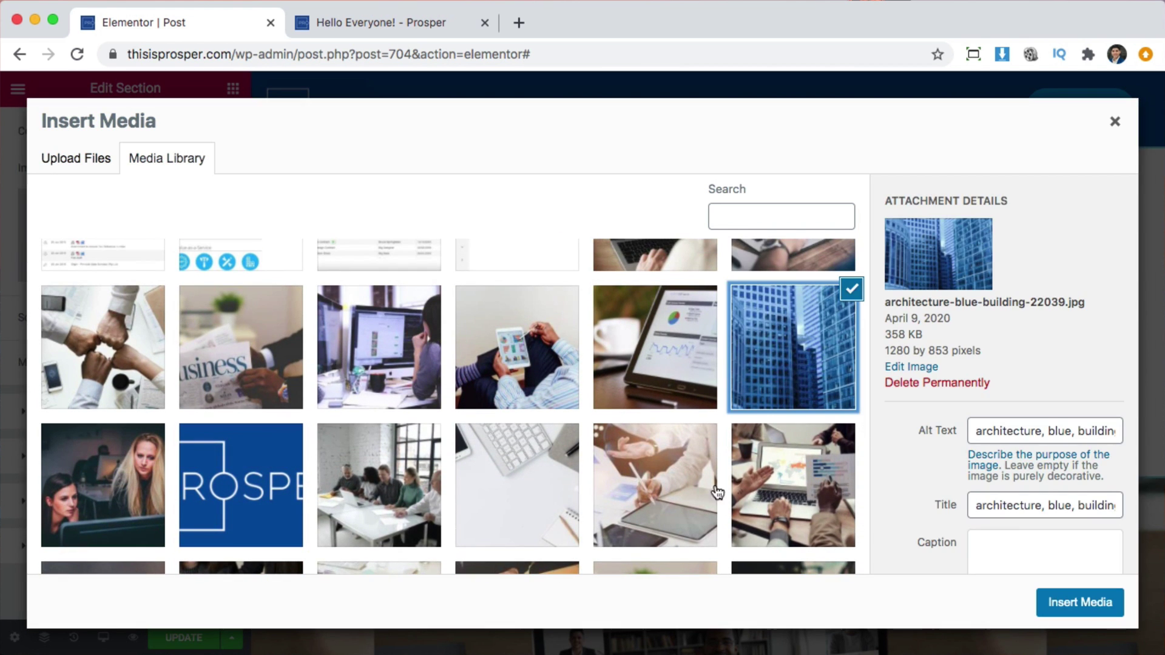
{"action": "scroll", "coordinate": [746, 512], "scroll_direction": "down", "scroll_amount": 2}
{"action": "left_click", "coordinate": [1080, 602]}
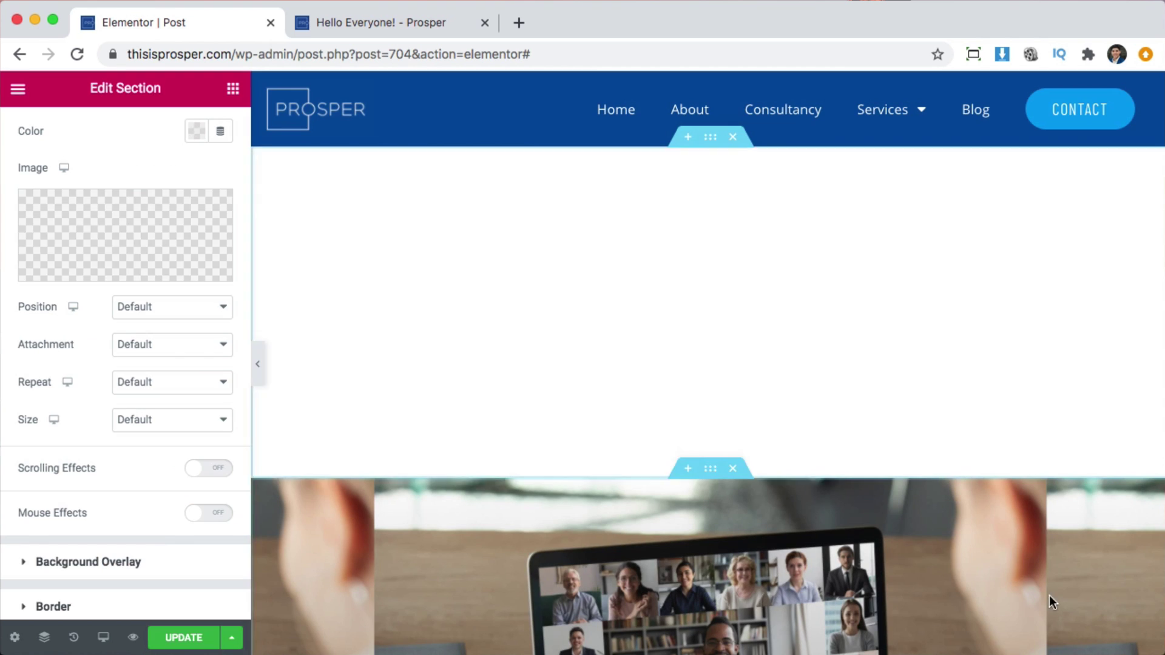
Set the background image size to Cover and position to Center Center.
{"action": "left_click", "coordinate": [139, 422]}
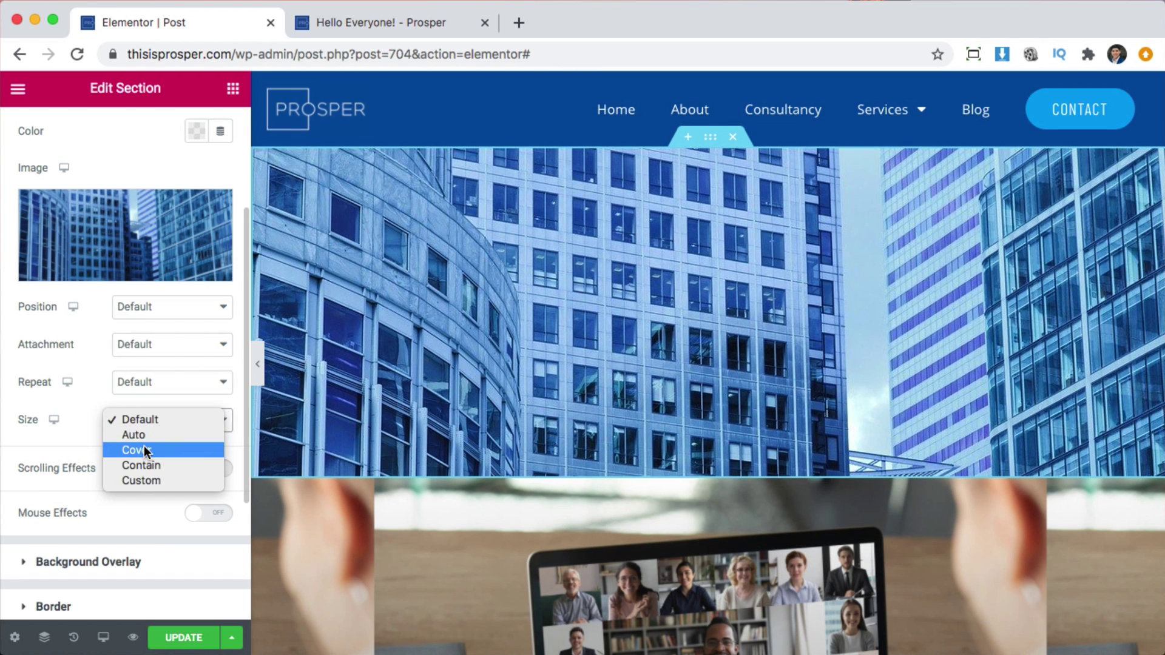
{"action": "left_click", "coordinate": [144, 445]}
{"action": "left_click", "coordinate": [160, 307]}
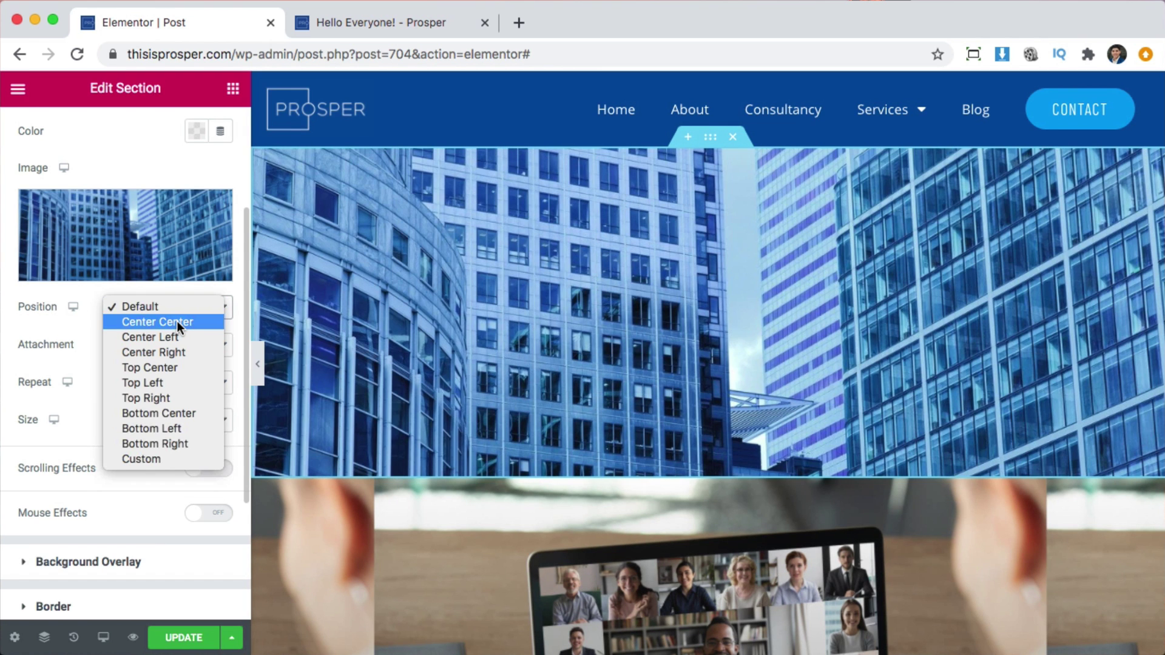
{"action": "left_click", "coordinate": [177, 321]}
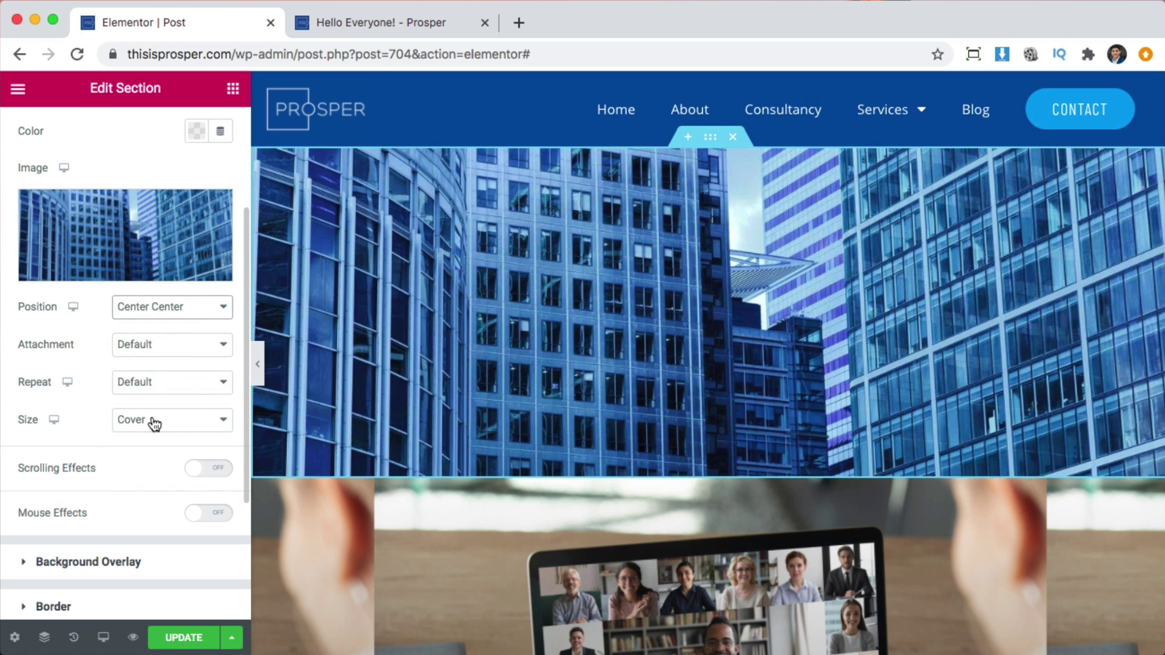
{"action": "scroll", "coordinate": [748, 417], "scroll_direction": "down", "scroll_amount": 10}
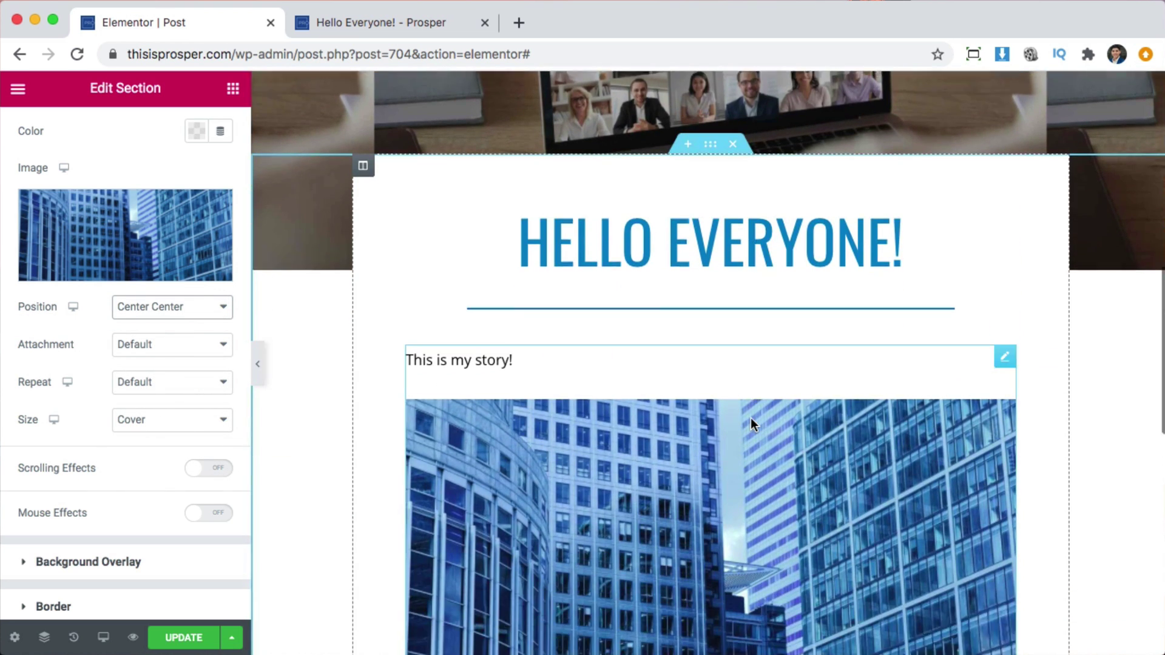
Add a Featured Image widget to the boxed section and move the Post Title above it.
{"action": "scroll", "coordinate": [751, 418], "scroll_direction": "up", "scroll_amount": 3}
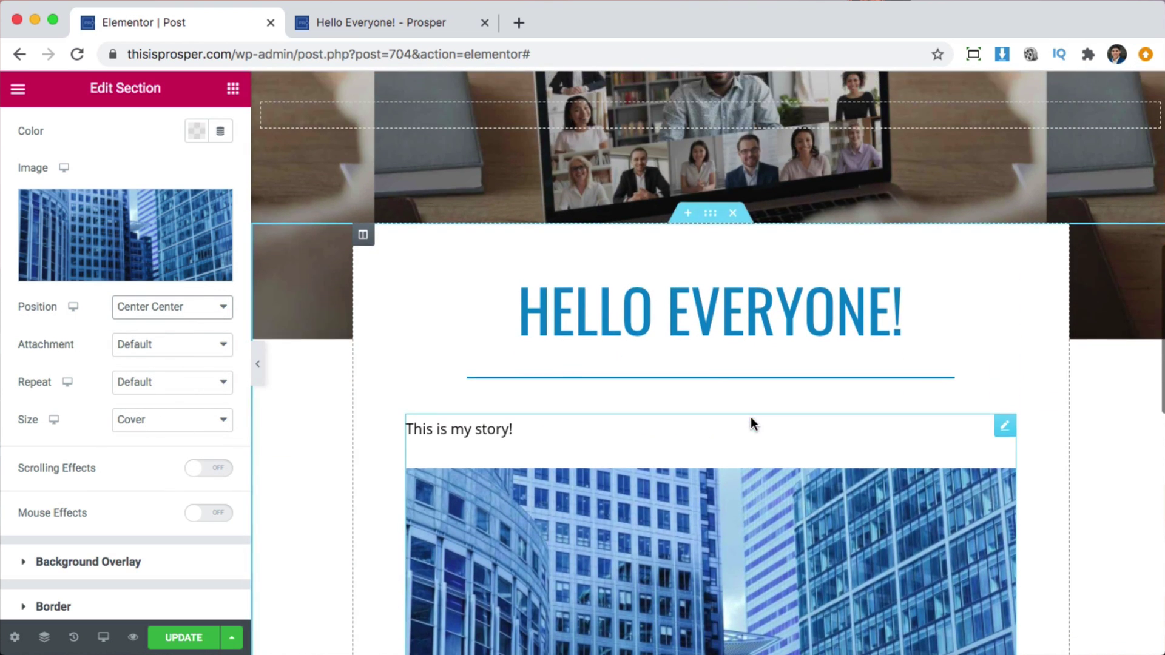
{"action": "left_click", "coordinate": [232, 91]}
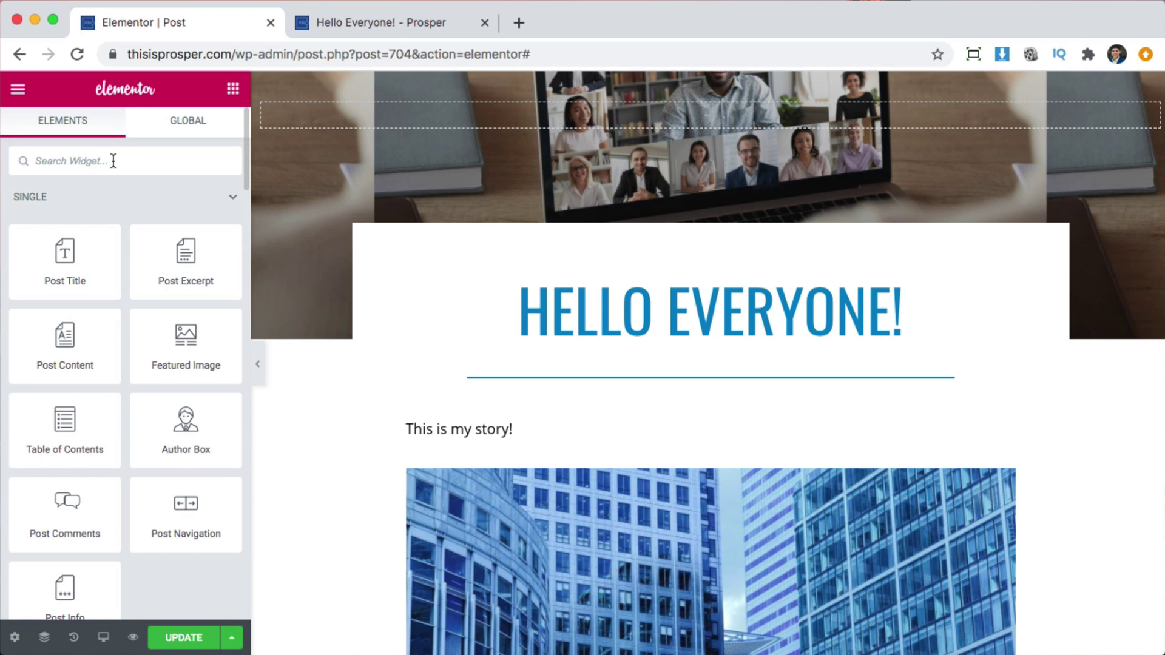
{"action": "type", "text": "f"}
{"action": "left_click_drag", "start_coordinate": [185, 215], "coordinate": [700, 294]}
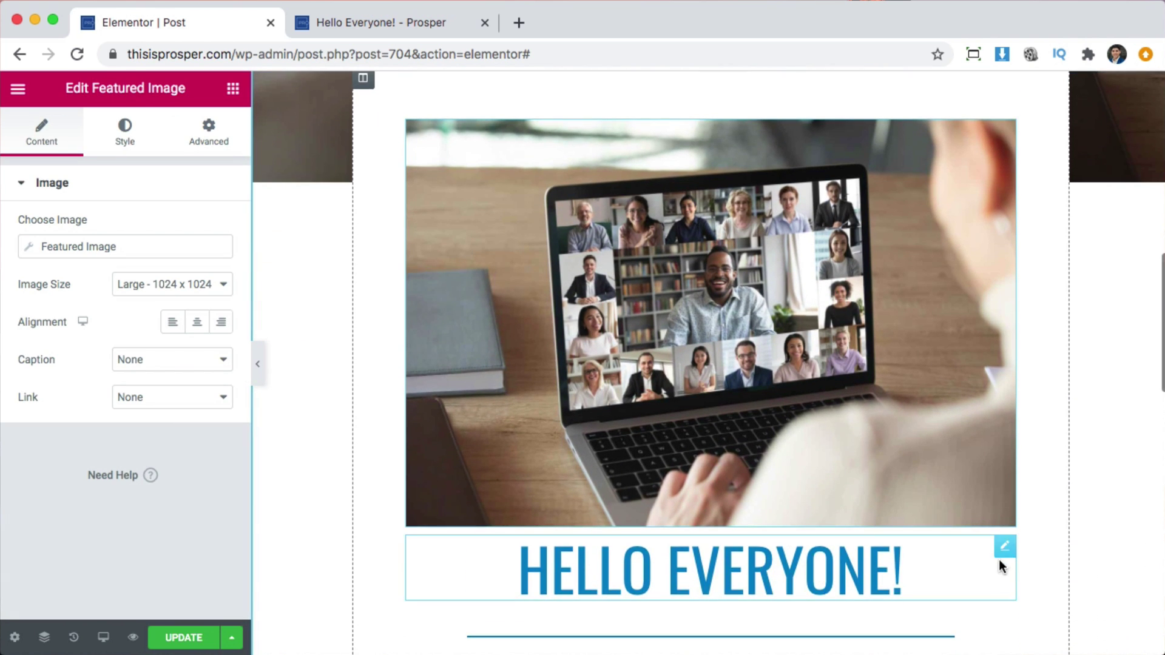
{"action": "left_click_drag", "start_coordinate": [1001, 546], "coordinate": [740, 137]}
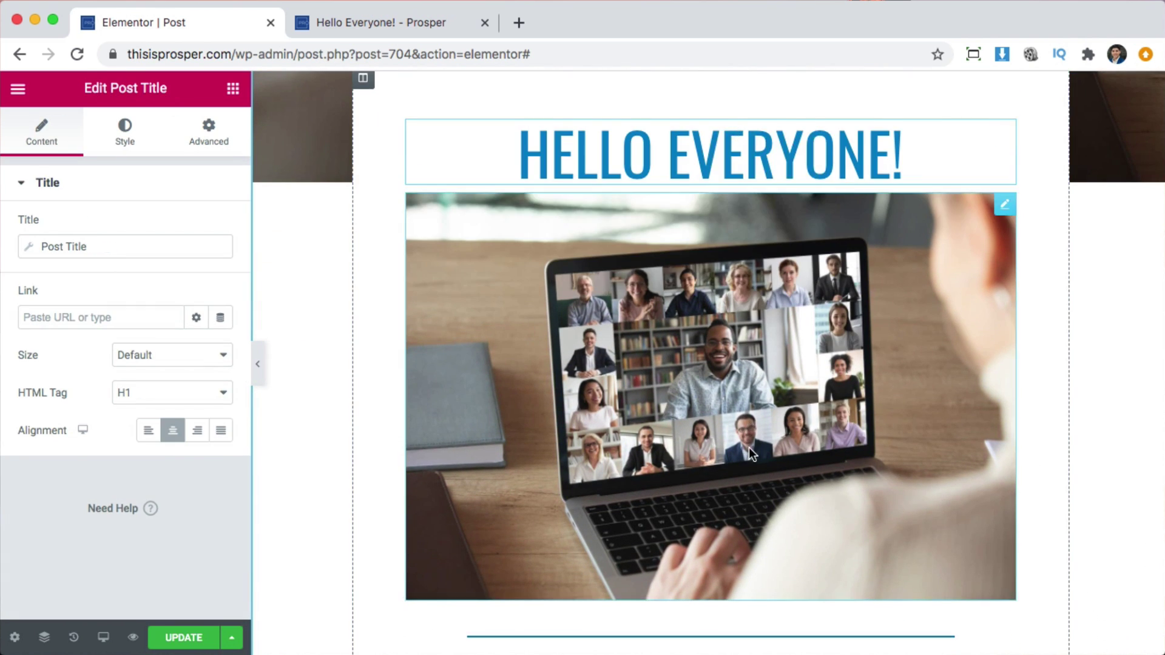
Delete the full-width laptop image section, save the template, and switch to the live post.
{"action": "scroll", "coordinate": [749, 446], "scroll_direction": "down", "scroll_amount": 8}
{"action": "scroll", "coordinate": [748, 452], "scroll_direction": "up", "scroll_amount": 15}
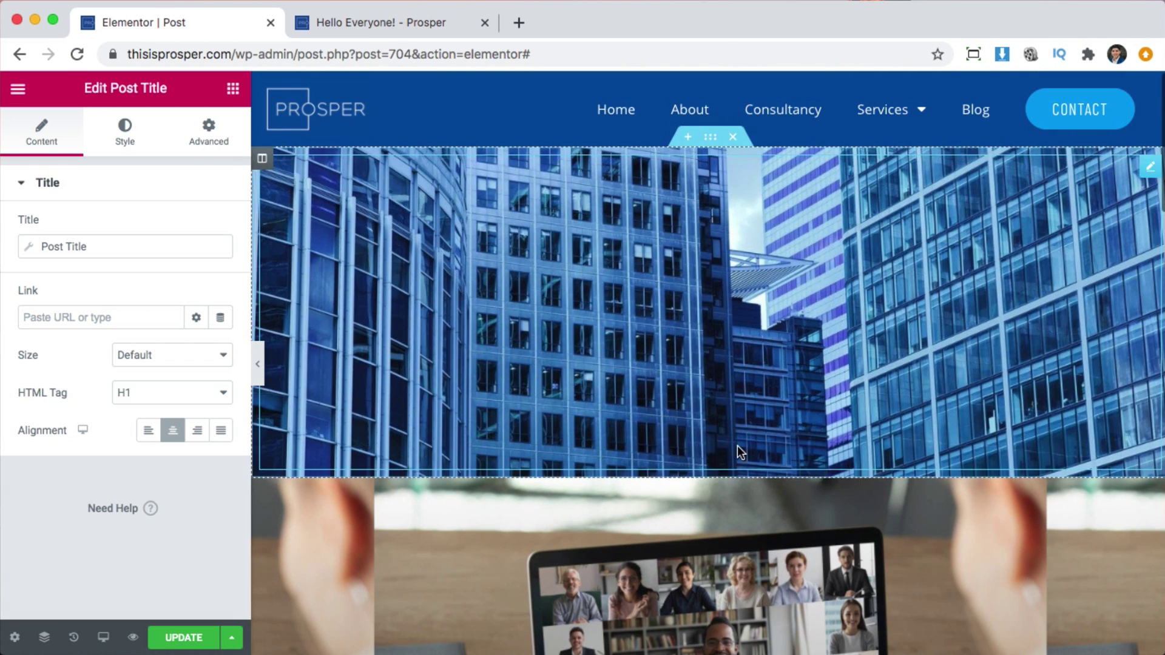
{"action": "left_click", "coordinate": [734, 470]}
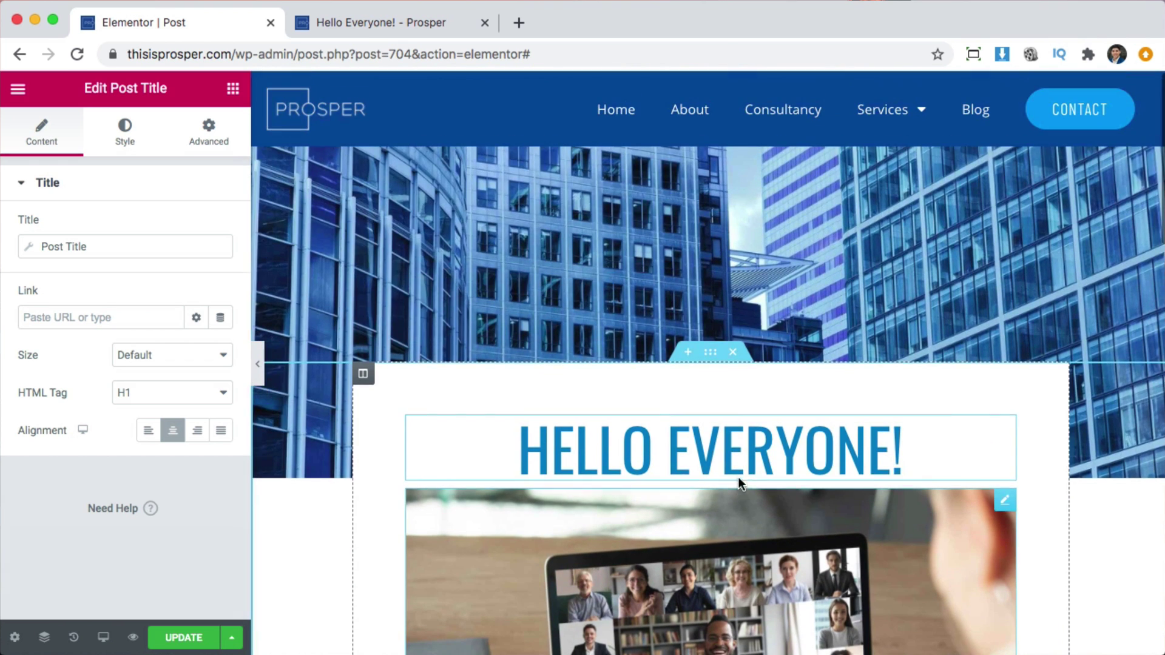
{"action": "left_click", "coordinate": [179, 639]}
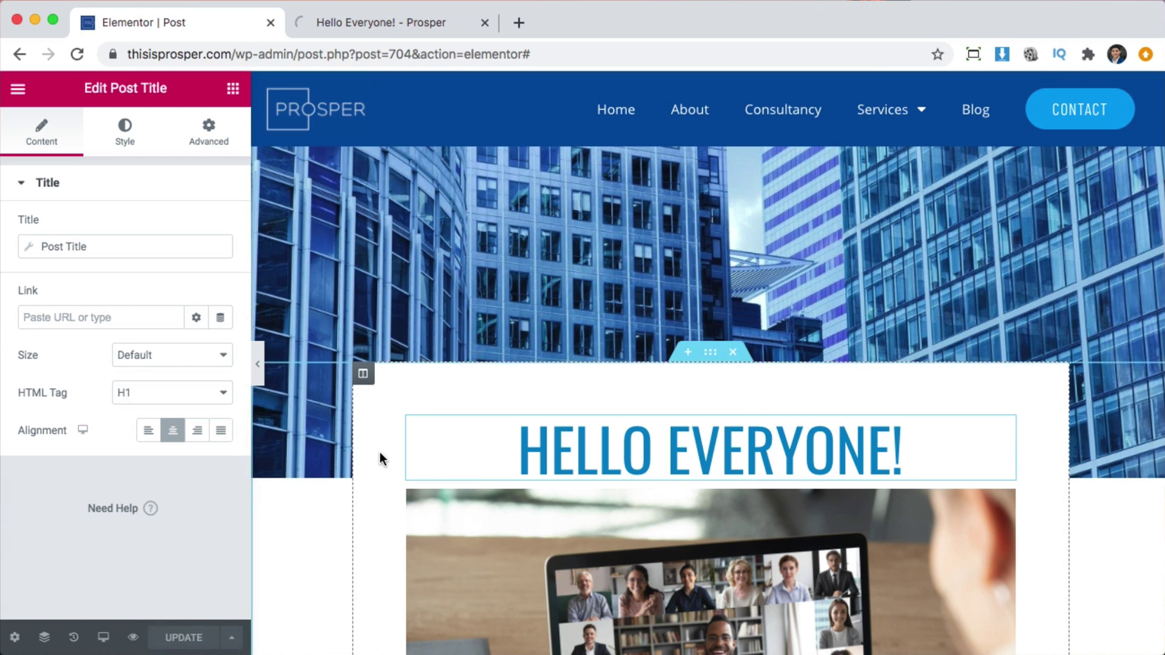
{"action": "left_click", "coordinate": [373, 23]}
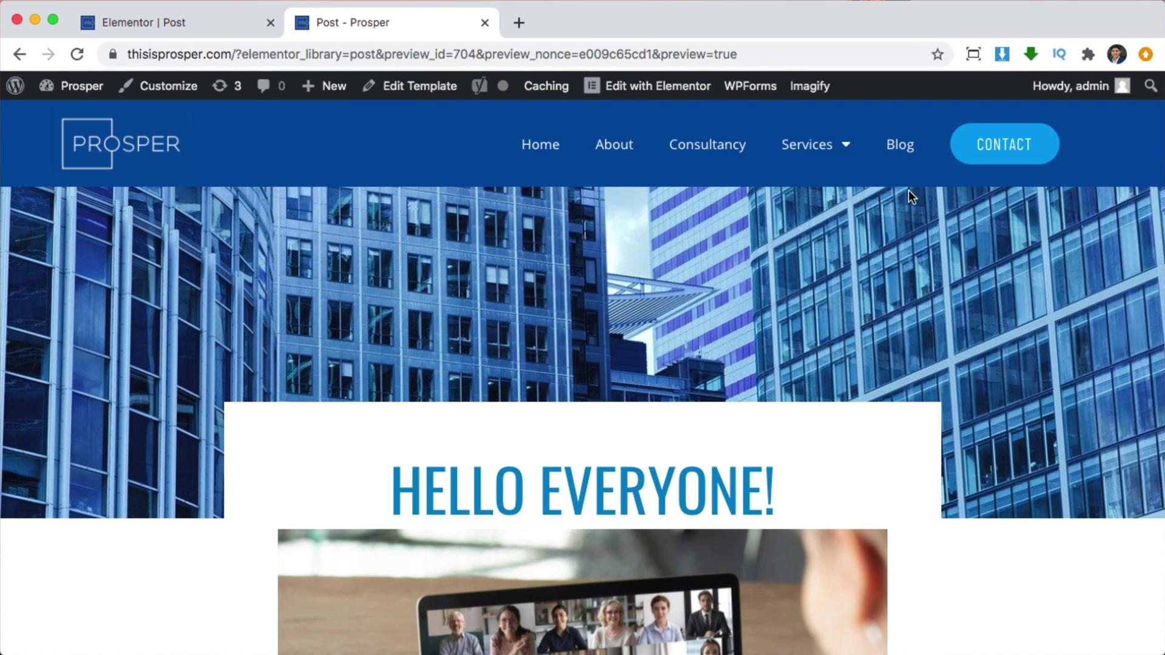
{"action": "scroll", "coordinate": [904, 364], "scroll_direction": "down", "scroll_amount": 15}
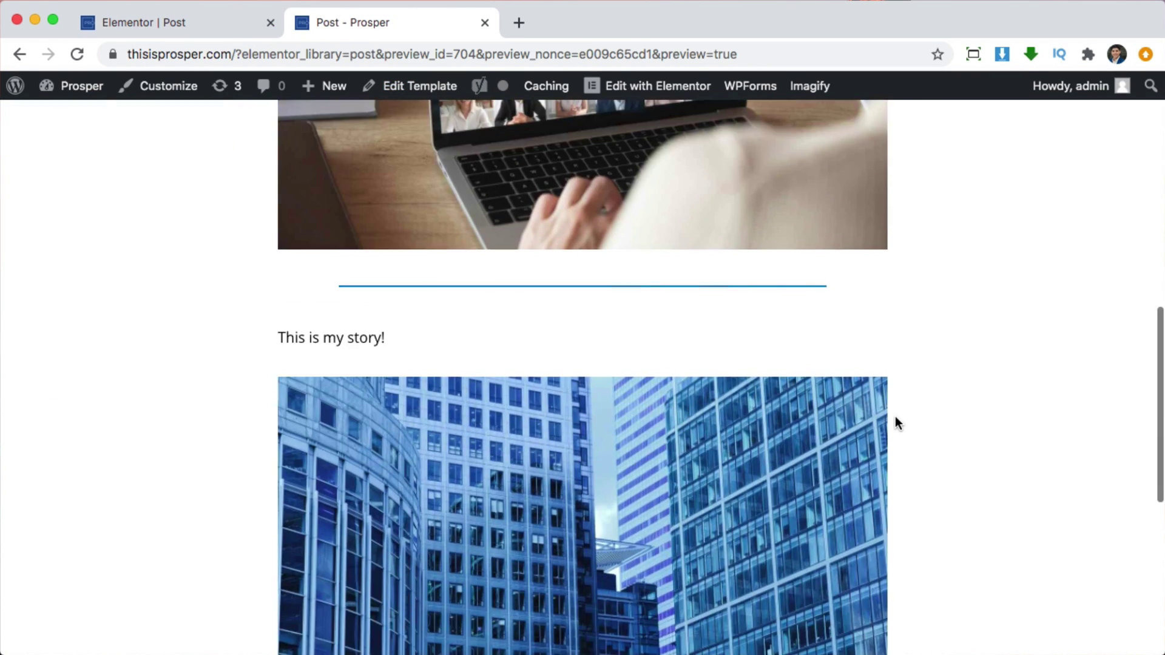
{"action": "scroll", "coordinate": [894, 416], "scroll_direction": "up", "scroll_amount": 15}
{"action": "scroll", "coordinate": [897, 418], "scroll_direction": "down", "scroll_amount": 20}
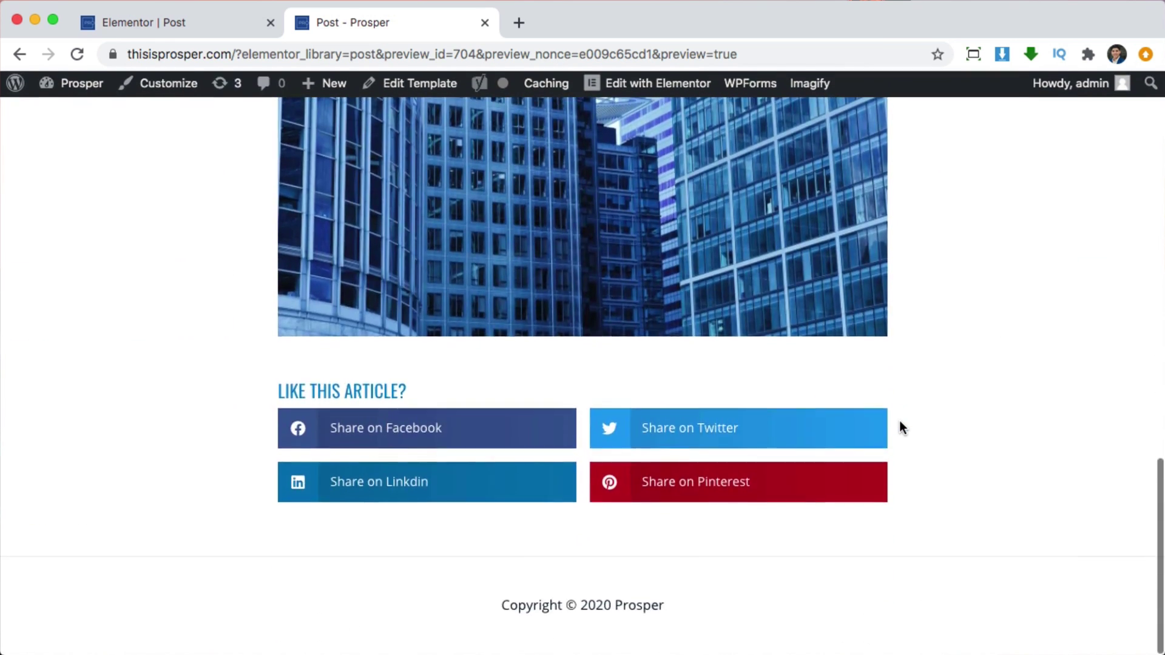
{"action": "scroll", "coordinate": [899, 423], "scroll_direction": "up", "scroll_amount": 20}
{"action": "left_click", "coordinate": [901, 144]}
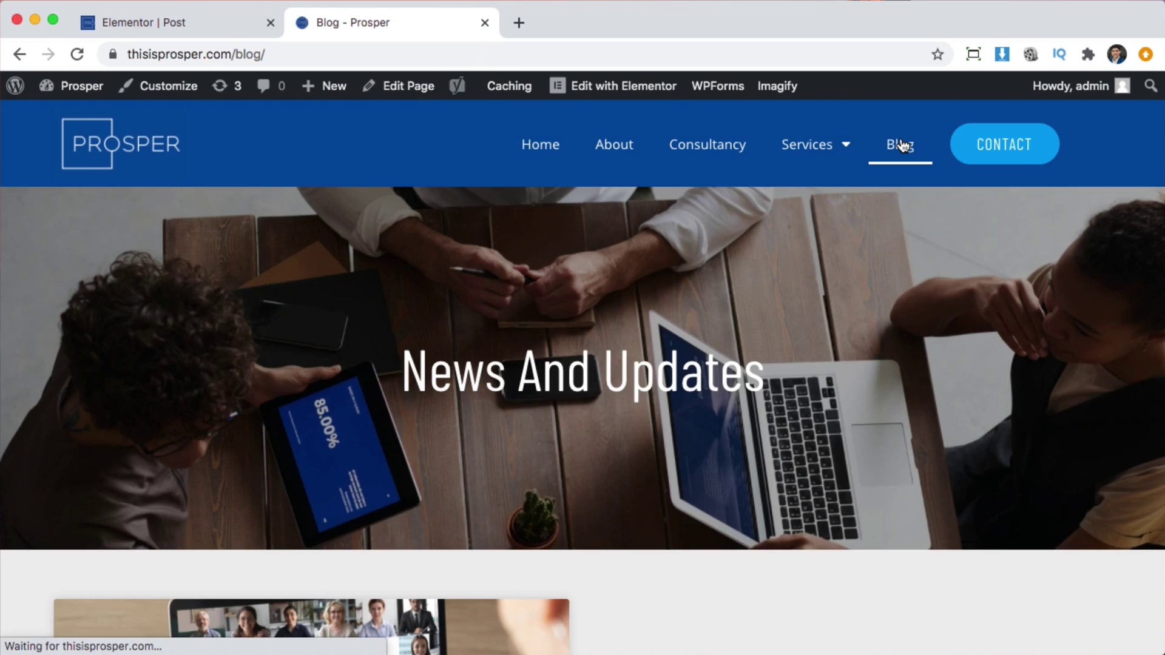
{"action": "scroll", "coordinate": [606, 405], "scroll_direction": "down", "scroll_amount": 8}
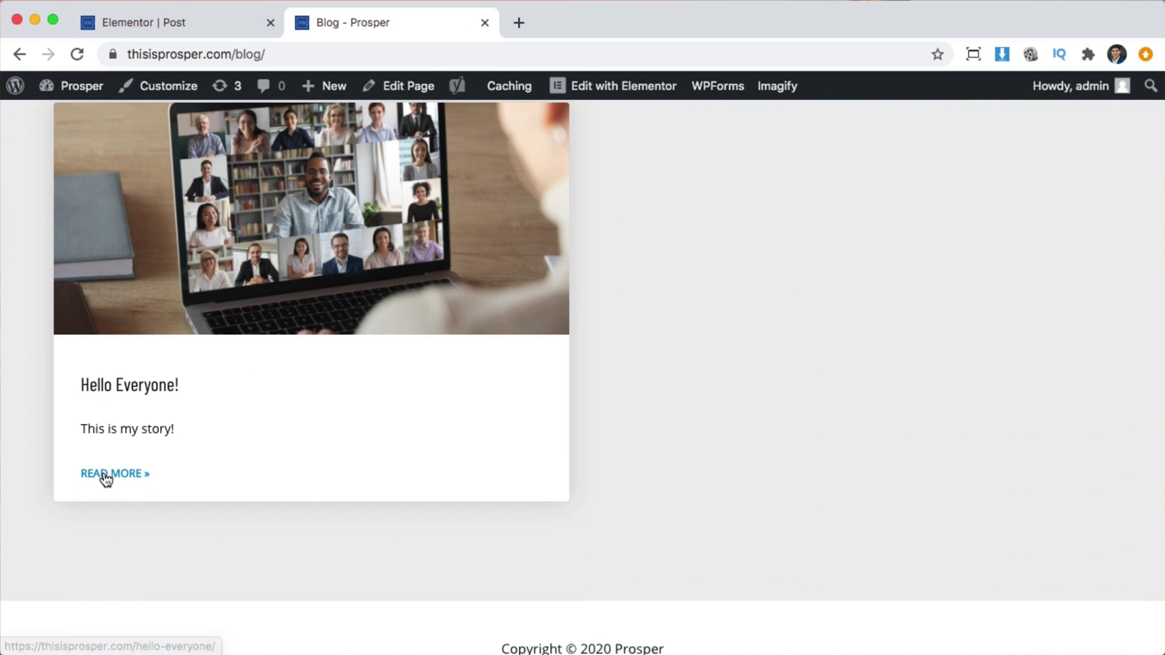
{"action": "left_click", "coordinate": [106, 477]}
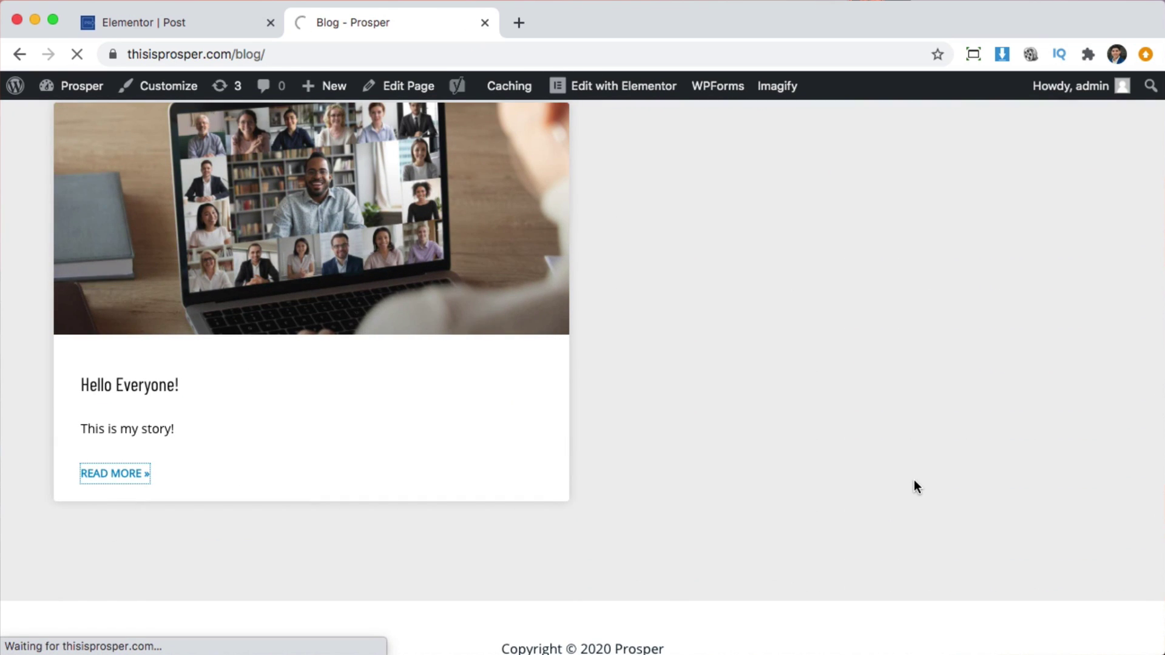
{"action": "scroll", "coordinate": [941, 505], "scroll_direction": "down", "scroll_amount": 4}
{"action": "scroll", "coordinate": [942, 507], "scroll_direction": "down", "scroll_amount": 10}
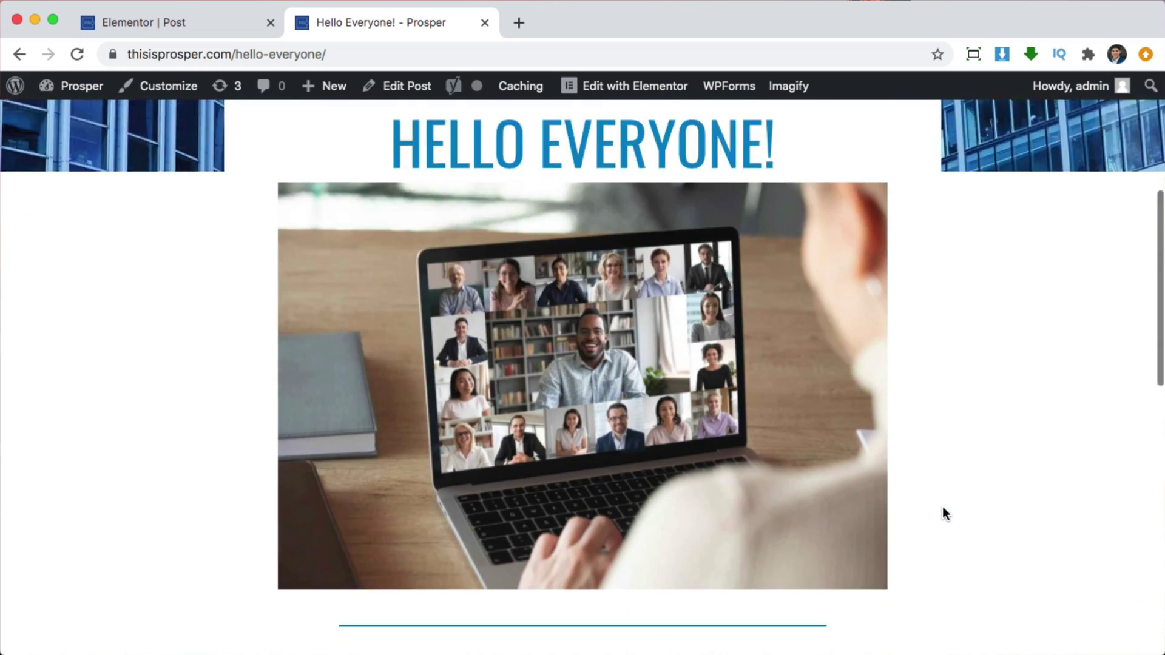
{"action": "scroll", "coordinate": [942, 507], "scroll_direction": "up", "scroll_amount": 15}
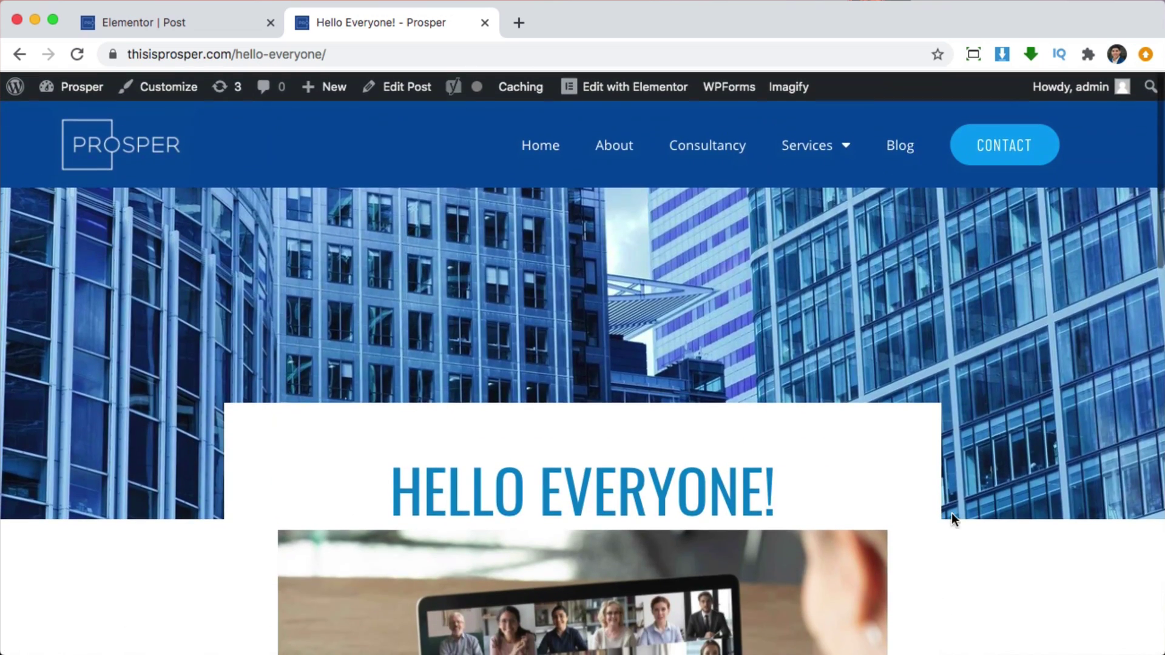
{"action": "left_click", "coordinate": [230, 37]}
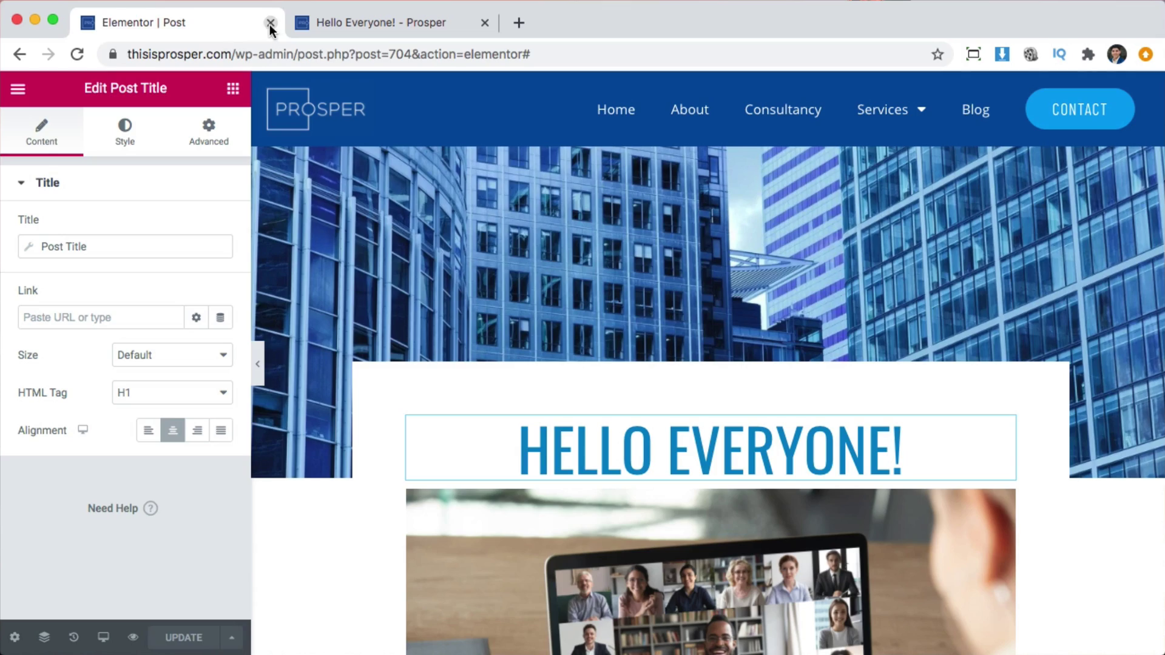
Close the Elementor editor and review the live Hello Everyone! post.
{"action": "left_click", "coordinate": [271, 24]}
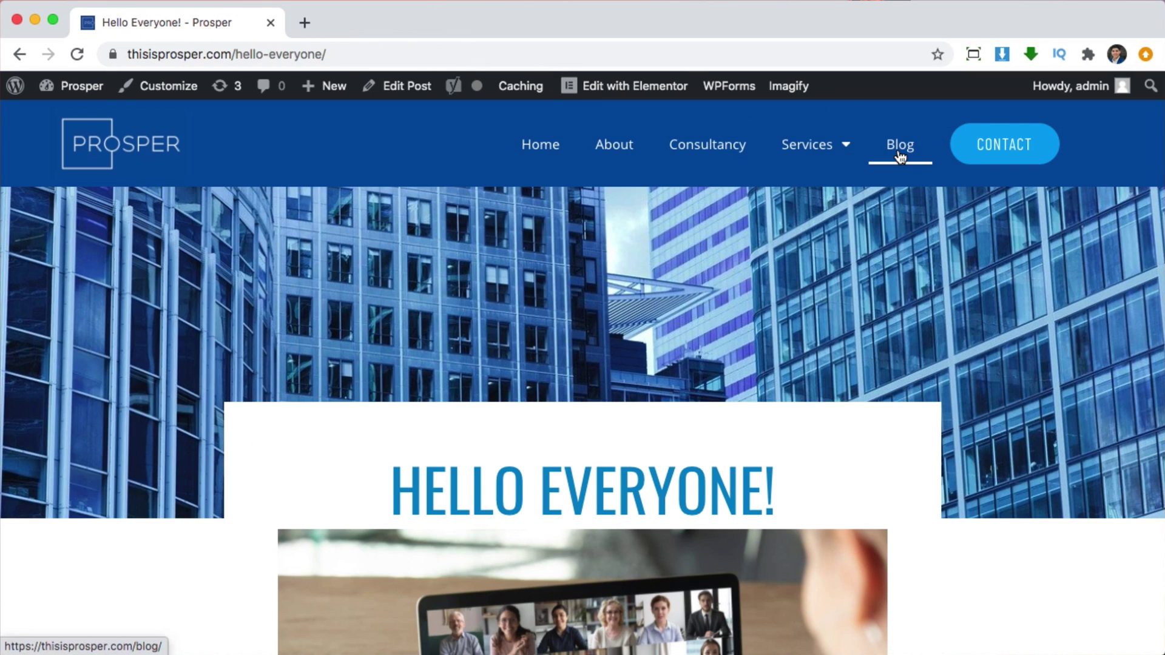
{"action": "scroll", "coordinate": [996, 364], "scroll_direction": "down", "scroll_amount": 5}
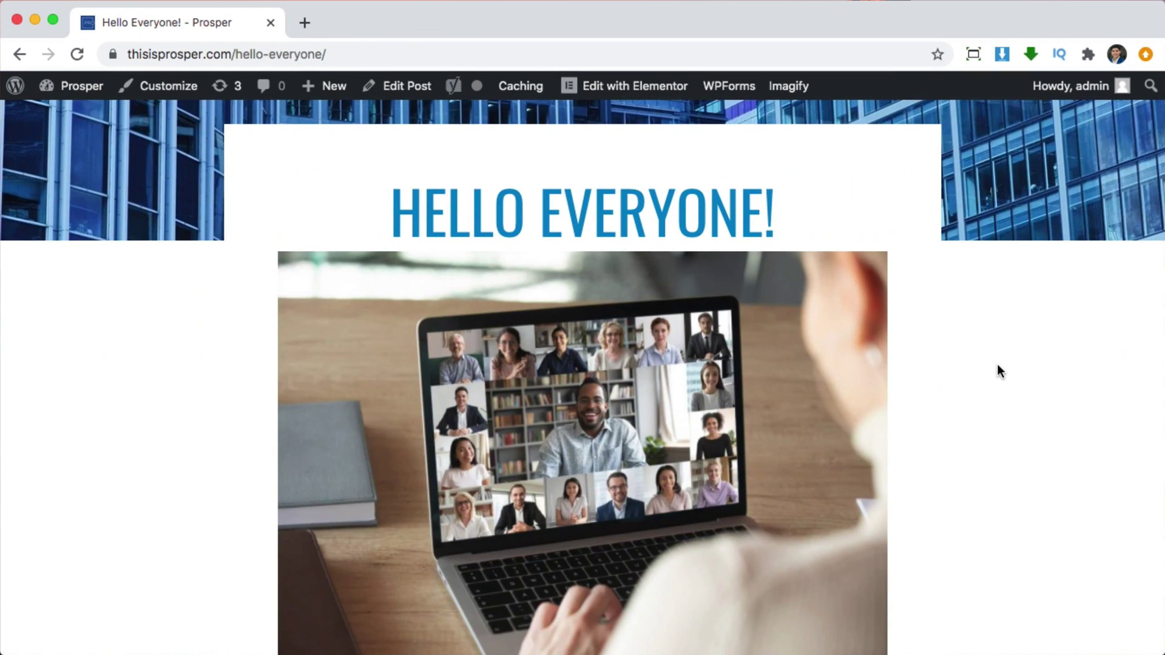
{"action": "scroll", "coordinate": [995, 380], "scroll_direction": "down", "scroll_amount": 4}
{"action": "scroll", "coordinate": [940, 344], "scroll_direction": "up", "scroll_amount": 1}
{"action": "scroll", "coordinate": [959, 334], "scroll_direction": "up", "scroll_amount": 8}
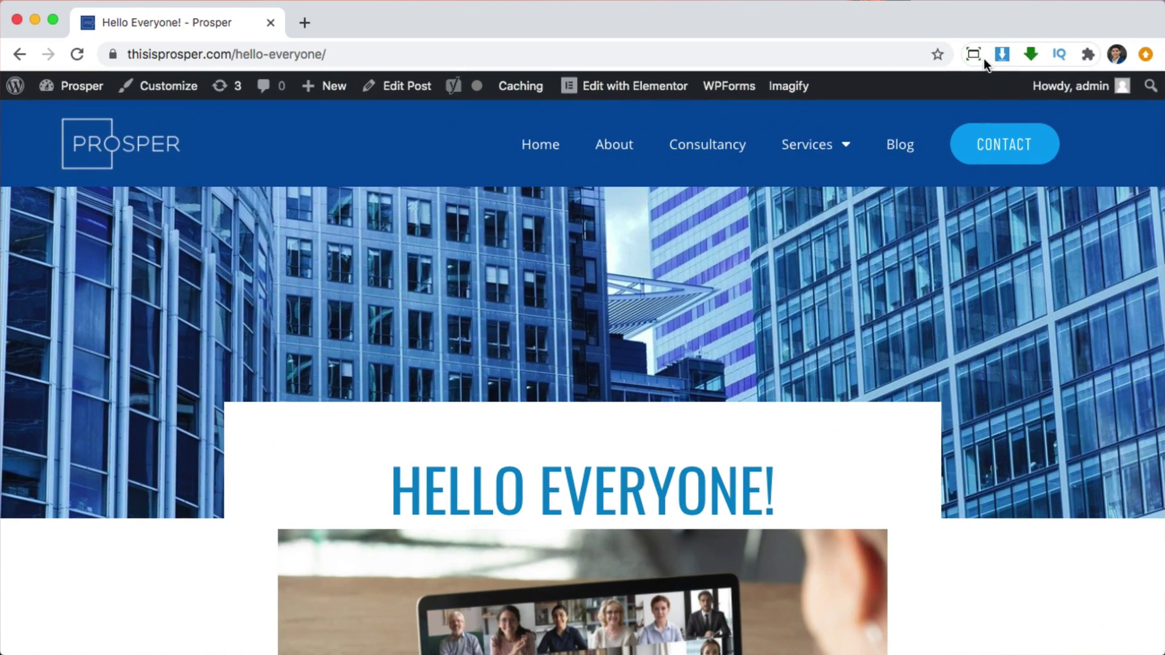
Resize the browser window with a resolution preset and recheck the post layout.
{"action": "left_click", "coordinate": [972, 55]}
{"action": "left_click", "coordinate": [801, 145]}
{"action": "scroll", "coordinate": [869, 427], "scroll_direction": "down", "scroll_amount": 2}
{"action": "scroll", "coordinate": [860, 423], "scroll_direction": "up", "scroll_amount": 2}
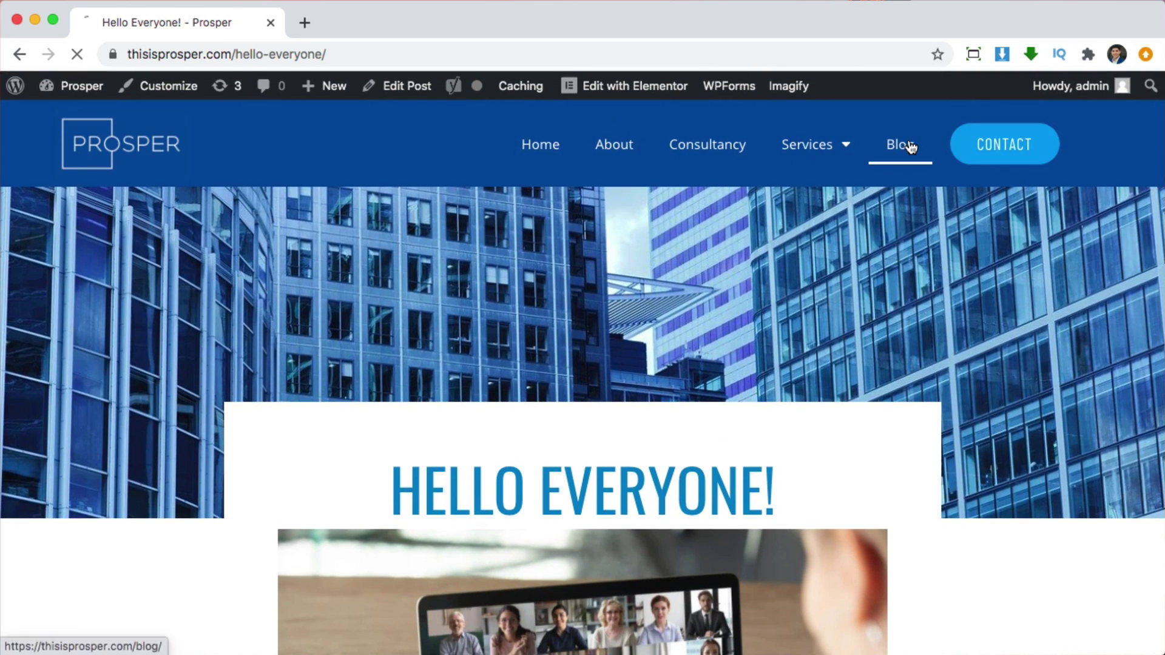
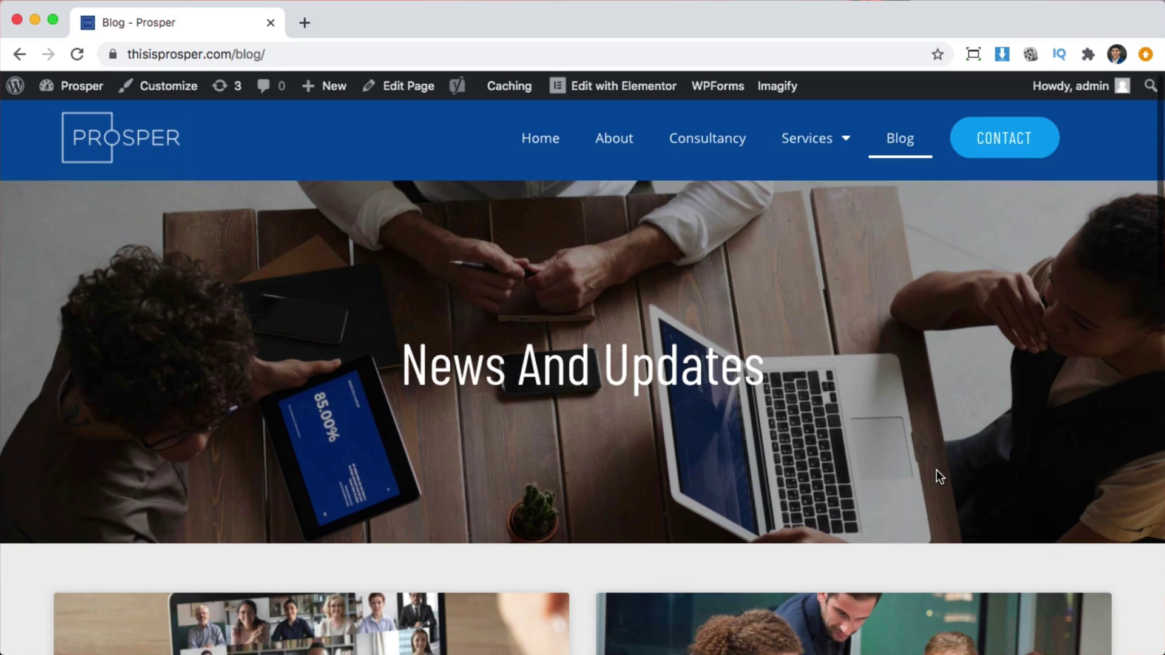
Scroll up and down the Prosper blog page to review its three post cards.
{"action": "scroll", "coordinate": [936, 471], "scroll_direction": "down", "scroll_amount": 4}
{"action": "scroll", "coordinate": [938, 480], "scroll_direction": "down", "scroll_amount": 4}
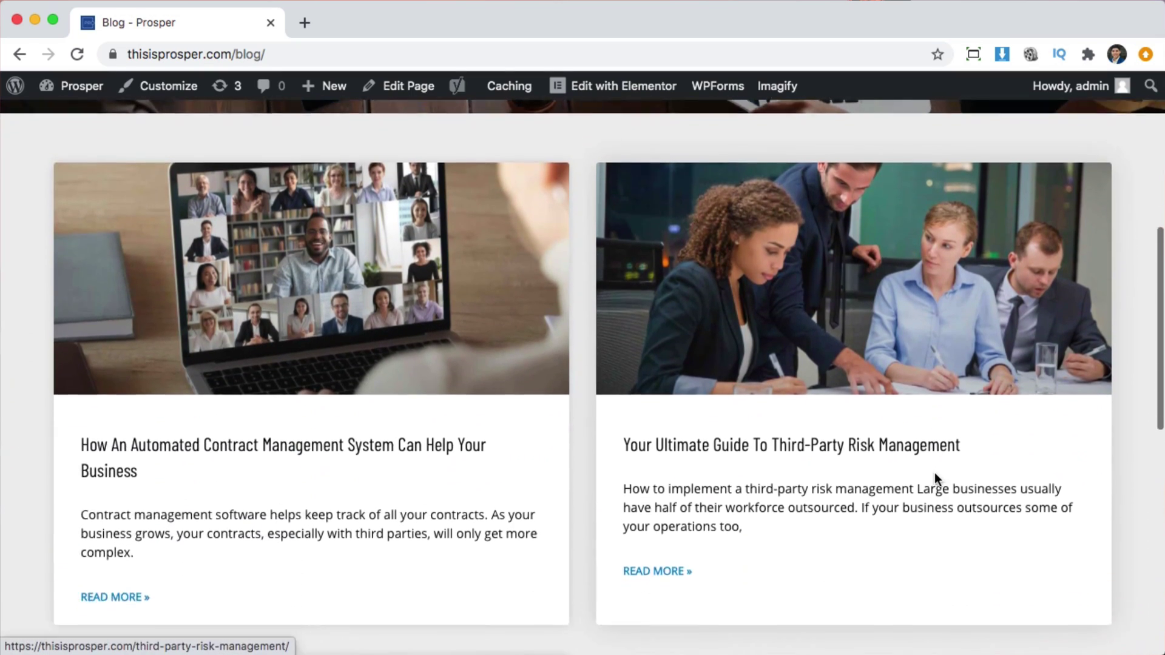
{"action": "scroll", "coordinate": [932, 477], "scroll_direction": "up", "scroll_amount": 7}
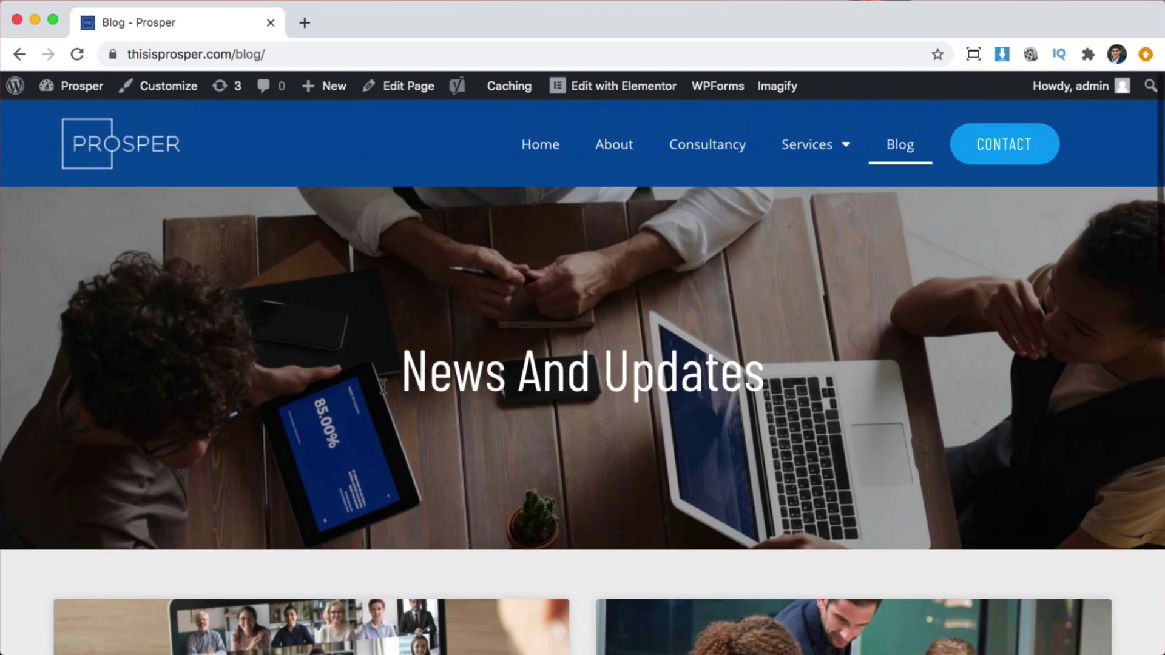
{"action": "scroll", "coordinate": [839, 416], "scroll_direction": "down", "scroll_amount": 5}
{"action": "scroll", "coordinate": [839, 416], "scroll_direction": "up", "scroll_amount": 5}
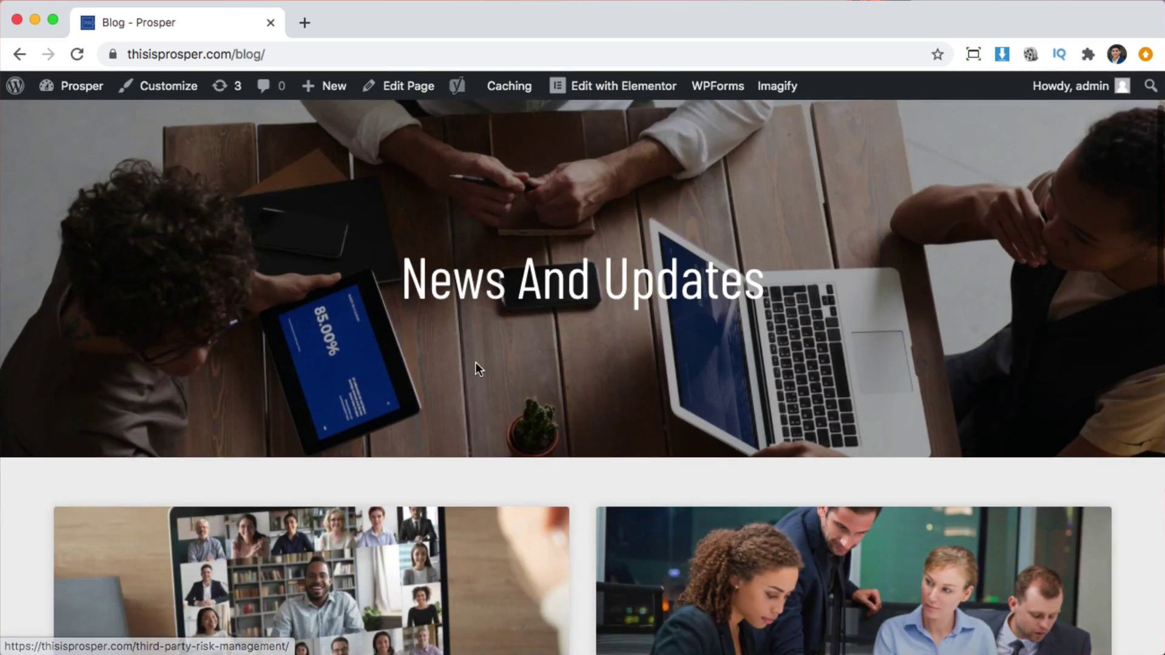
{"action": "scroll", "coordinate": [476, 364], "scroll_direction": "down", "scroll_amount": 5}
{"action": "scroll", "coordinate": [864, 391], "scroll_direction": "down", "scroll_amount": 4}
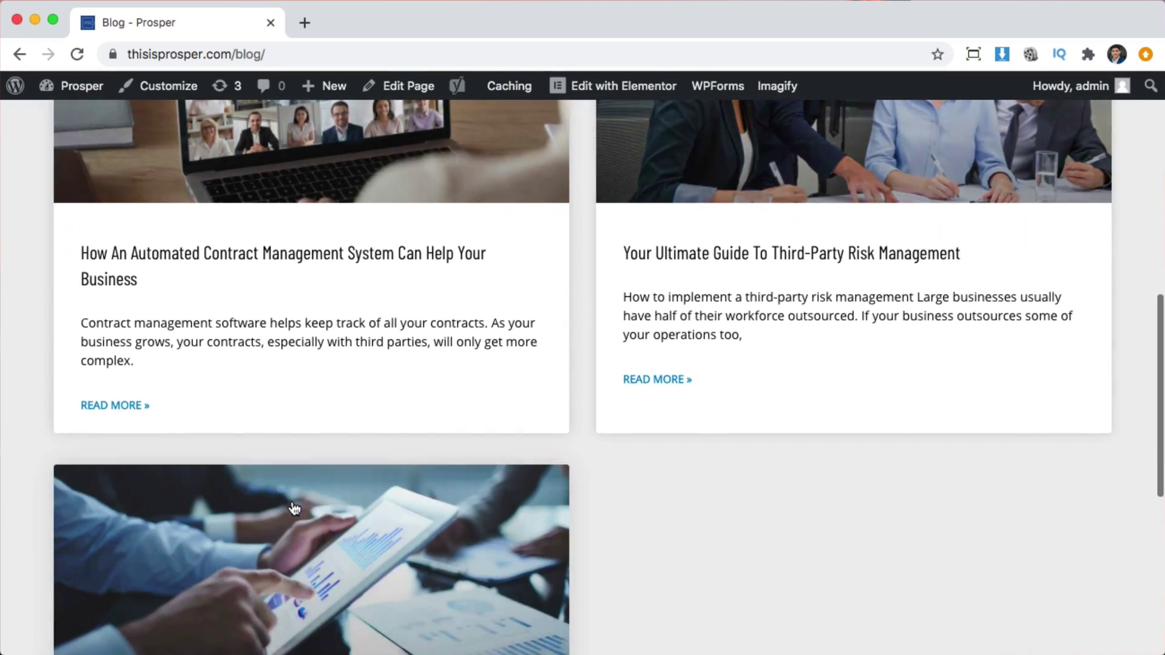
{"action": "scroll", "coordinate": [771, 419], "scroll_direction": "down", "scroll_amount": 6}
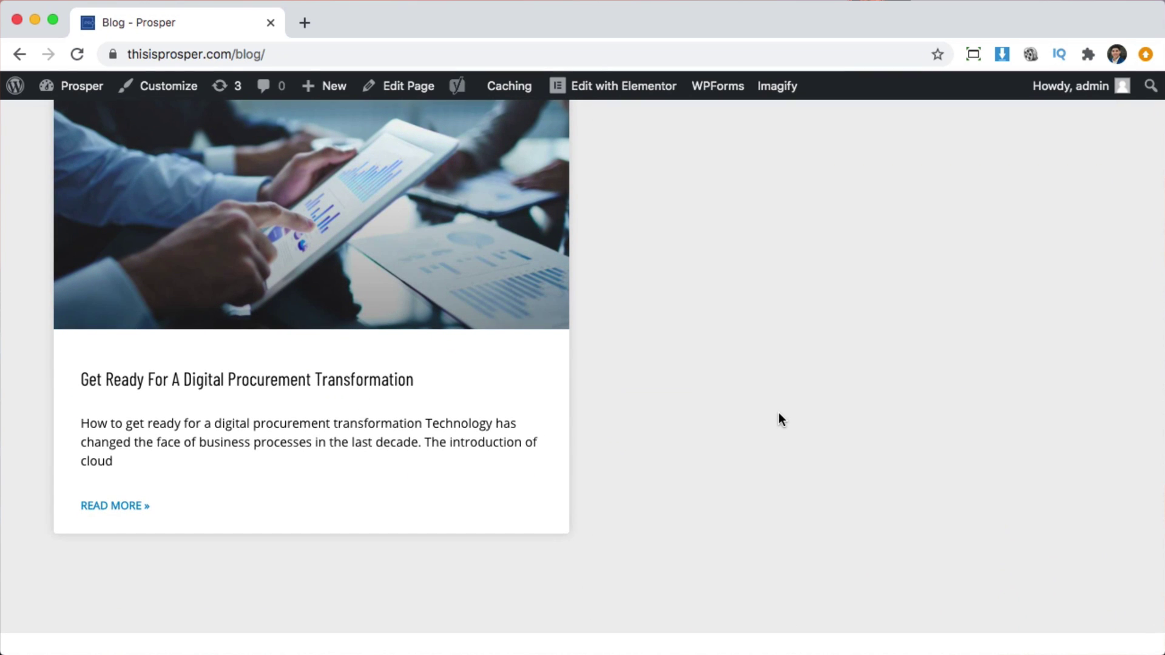
{"action": "scroll", "coordinate": [778, 414], "scroll_direction": "down", "scroll_amount": 2}
{"action": "scroll", "coordinate": [779, 413], "scroll_direction": "up", "scroll_amount": 8}
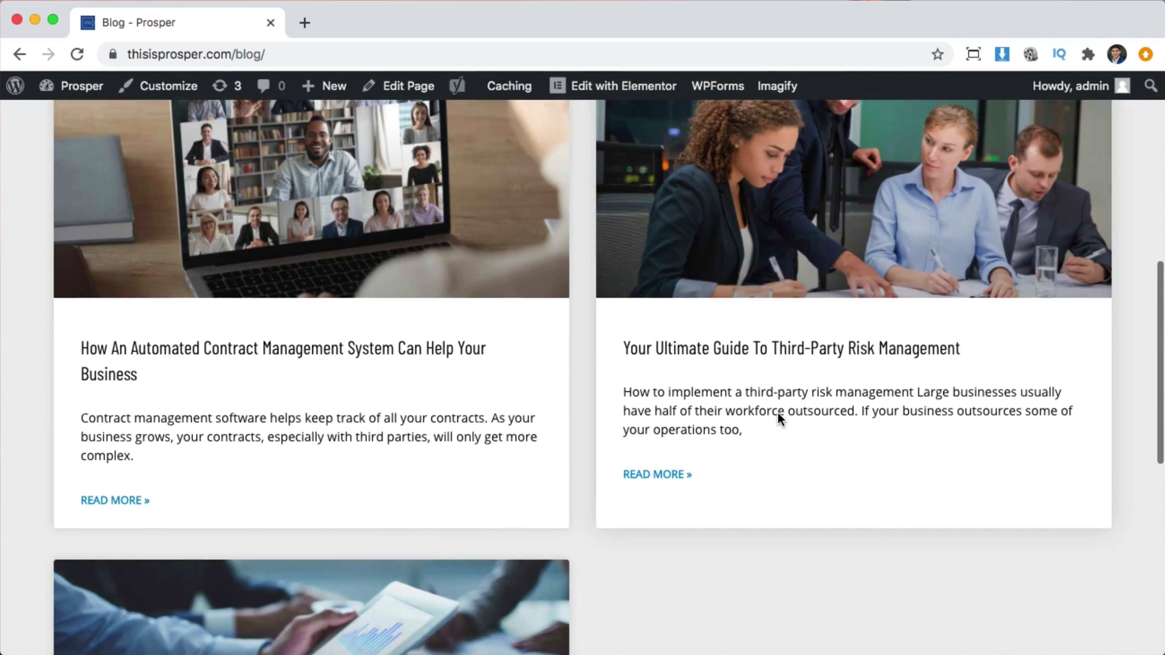
{"action": "scroll", "coordinate": [777, 413], "scroll_direction": "up", "scroll_amount": 2}
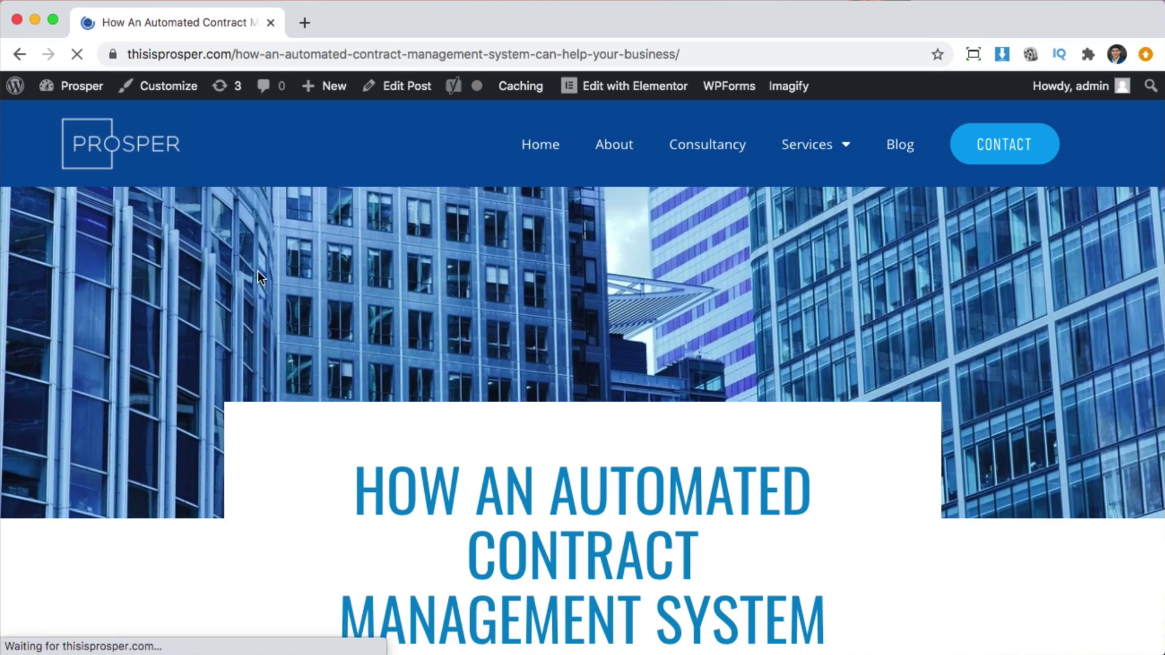
Scroll the contract management article down to its share buttons and back toward the top.
{"action": "scroll", "coordinate": [1005, 535], "scroll_direction": "down", "scroll_amount": 10}
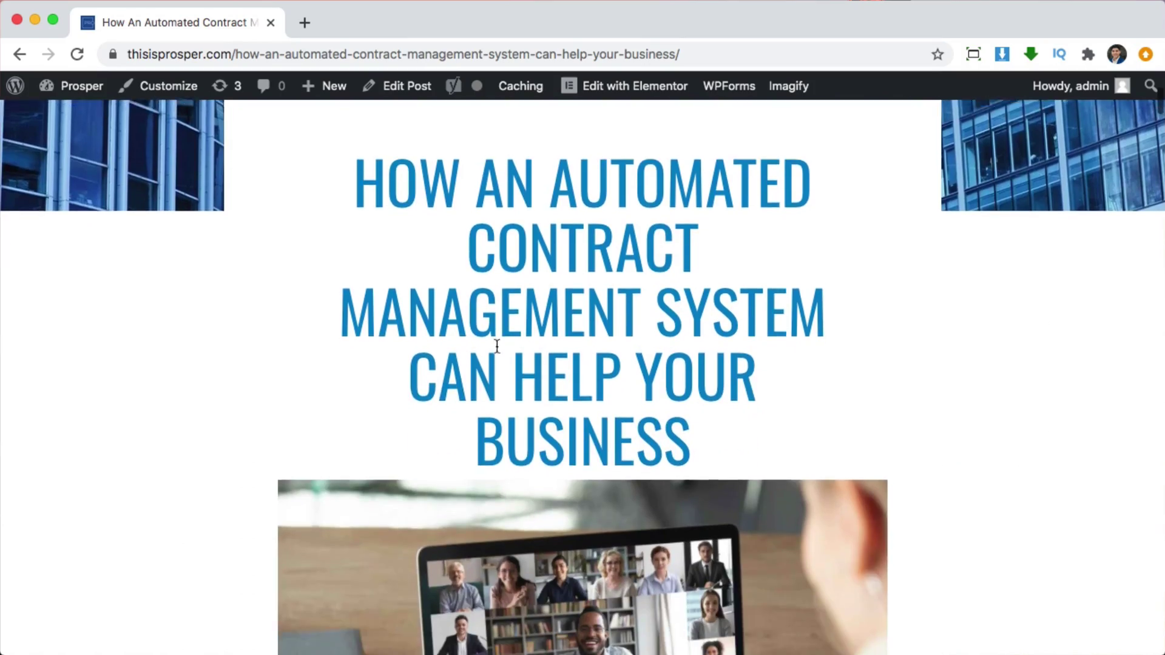
{"action": "scroll", "coordinate": [592, 460], "scroll_direction": "down", "scroll_amount": 20}
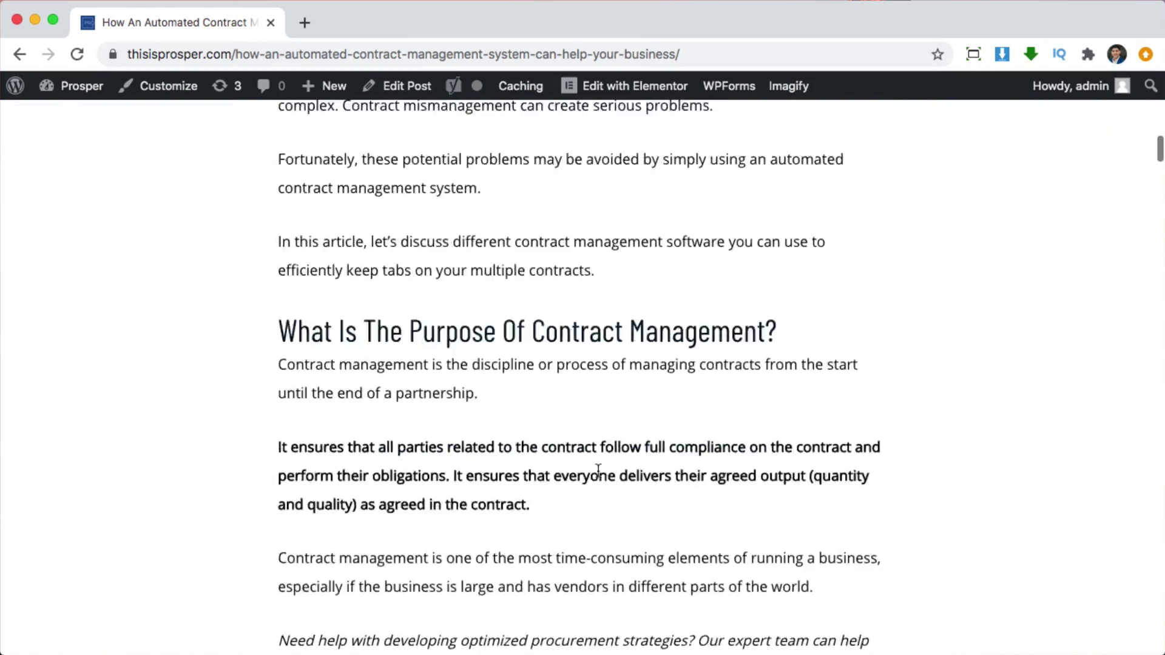
{"action": "scroll", "coordinate": [607, 484], "scroll_direction": "down", "scroll_amount": 20}
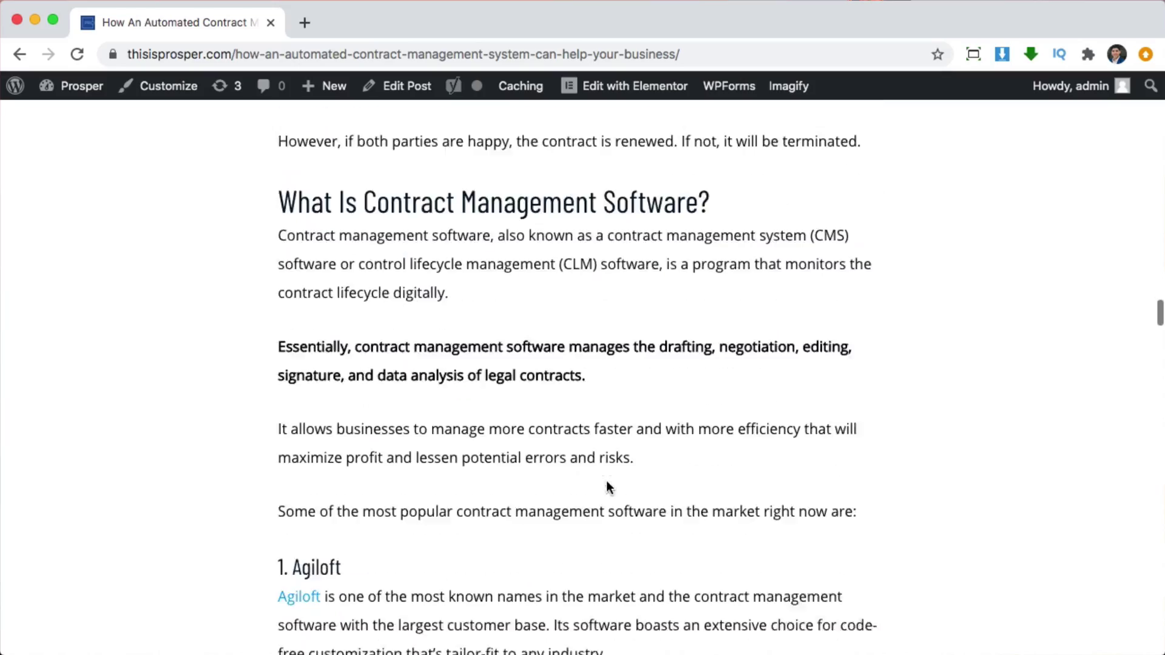
{"action": "scroll", "coordinate": [607, 481], "scroll_direction": "down", "scroll_amount": 20}
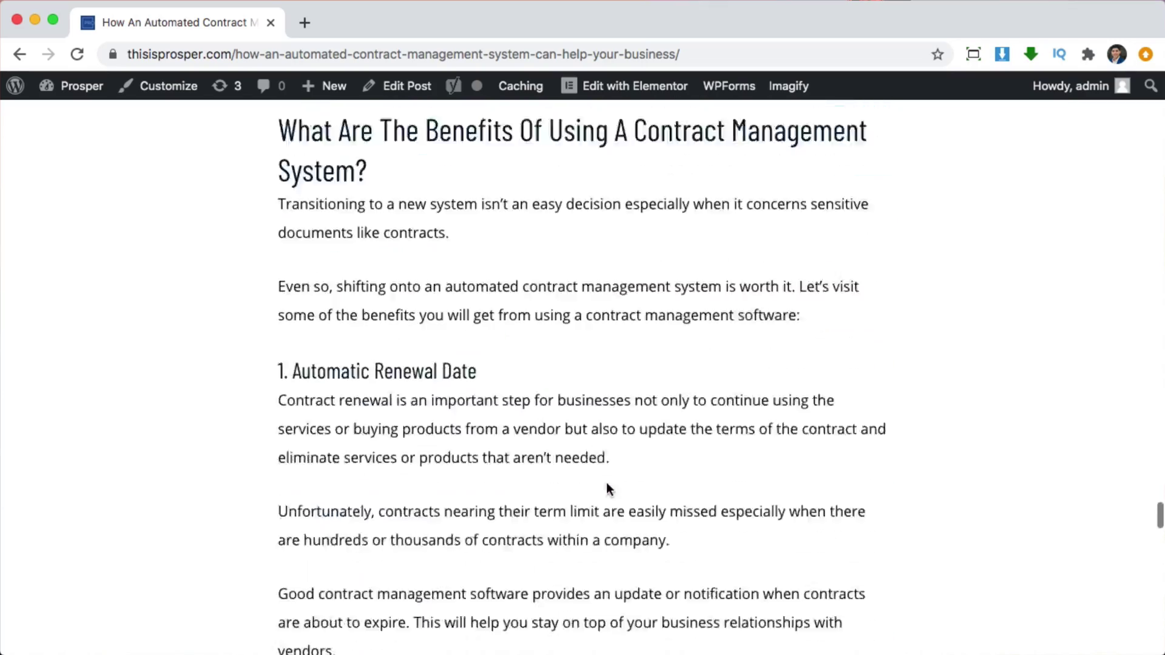
{"action": "scroll", "coordinate": [606, 483], "scroll_direction": "down", "scroll_amount": 15}
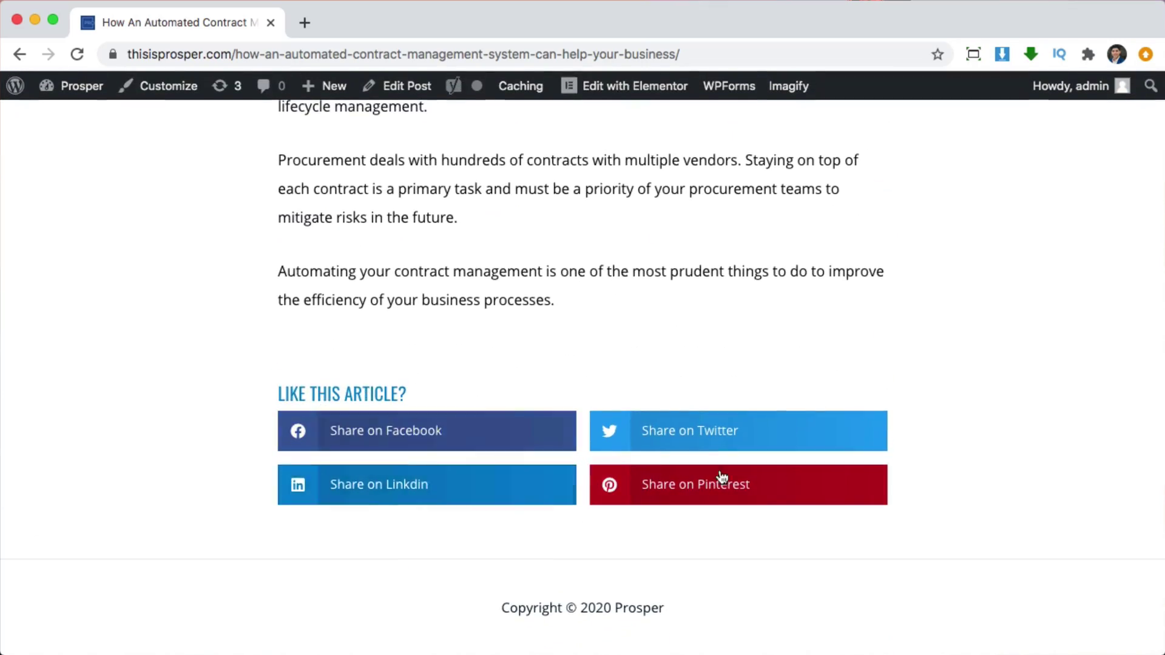
{"action": "scroll", "coordinate": [872, 447], "scroll_direction": "up", "scroll_amount": 20}
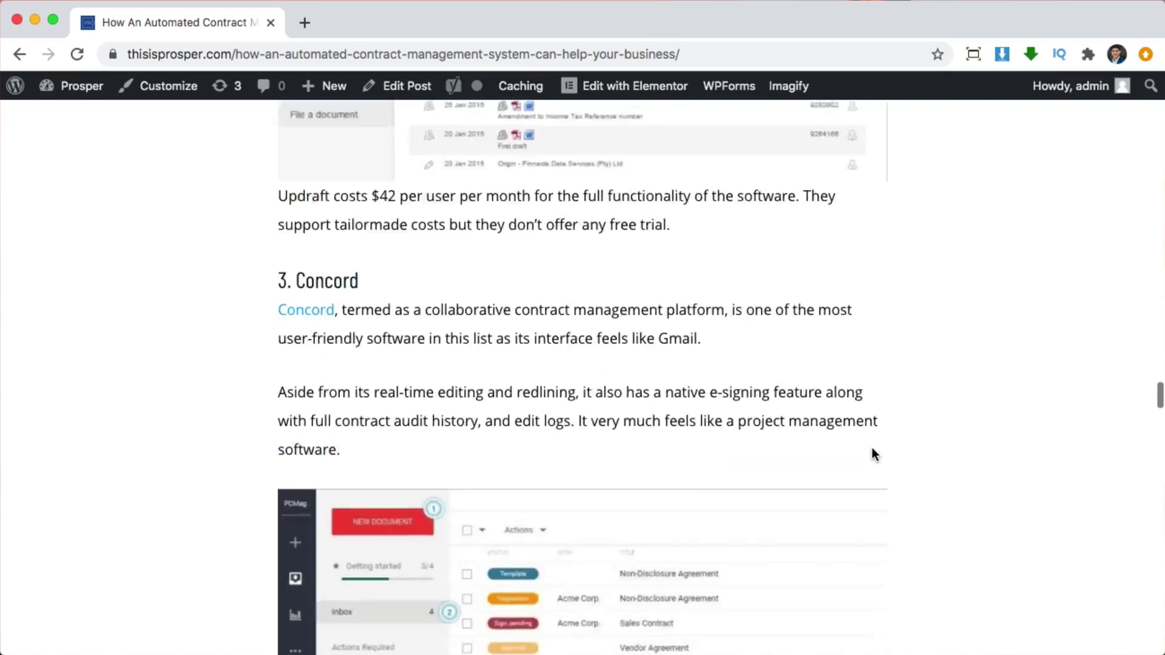
{"action": "scroll", "coordinate": [871, 448], "scroll_direction": "up", "scroll_amount": 20}
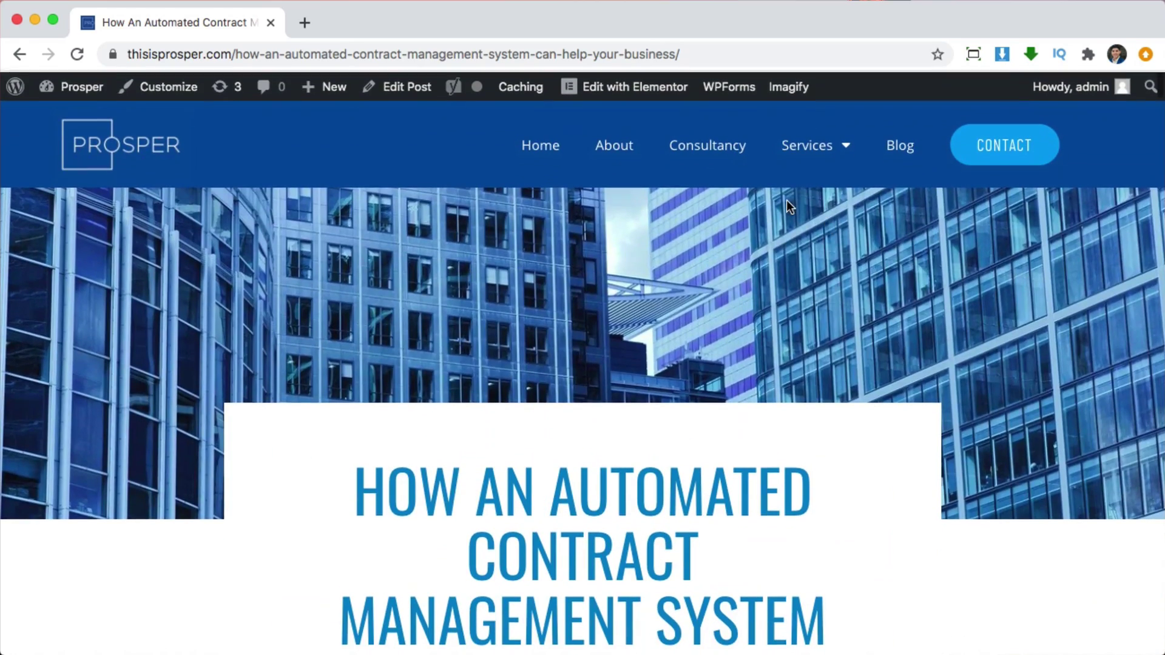